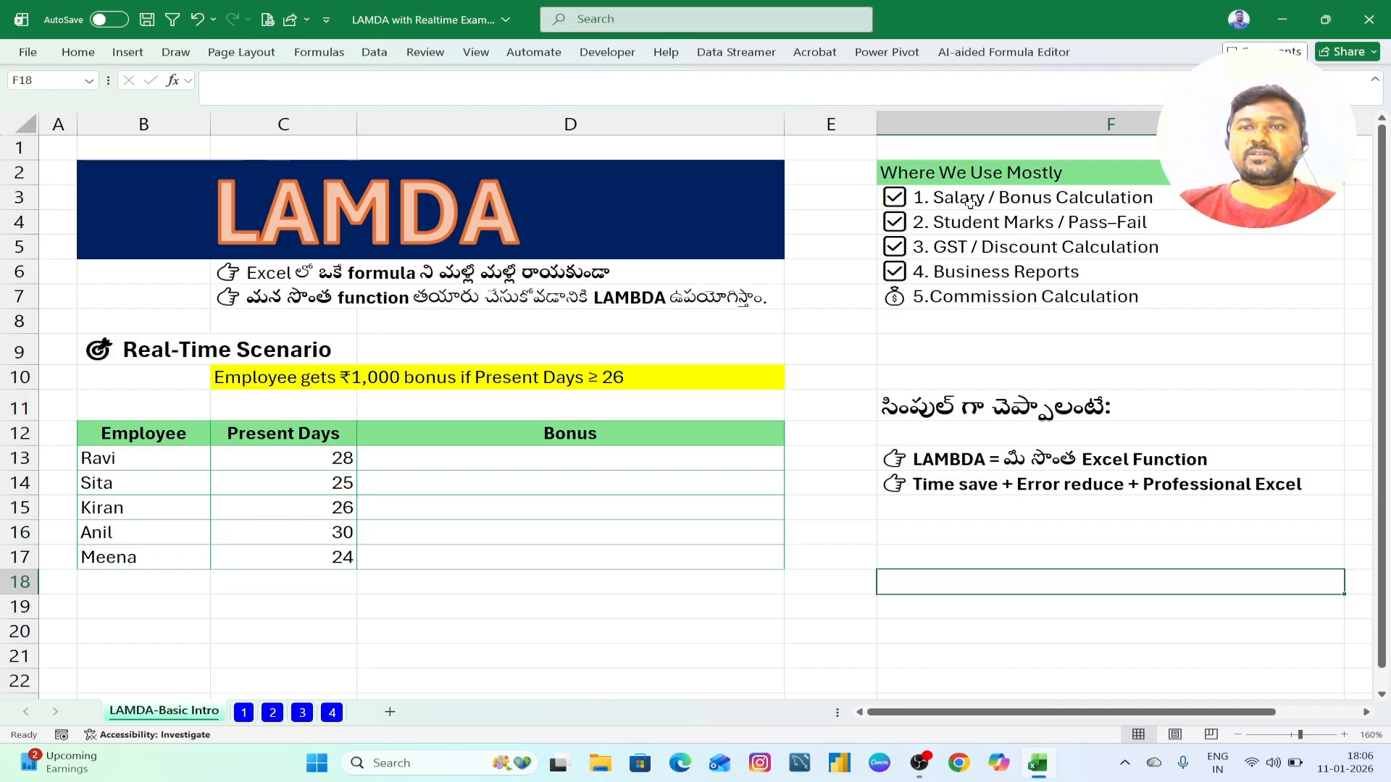
Step: Go through the list of common LAMBDA uses, from Salary / Bonus Calculation to Commission Calculation
{"action": "left_click", "coordinate": [1102, 201]}
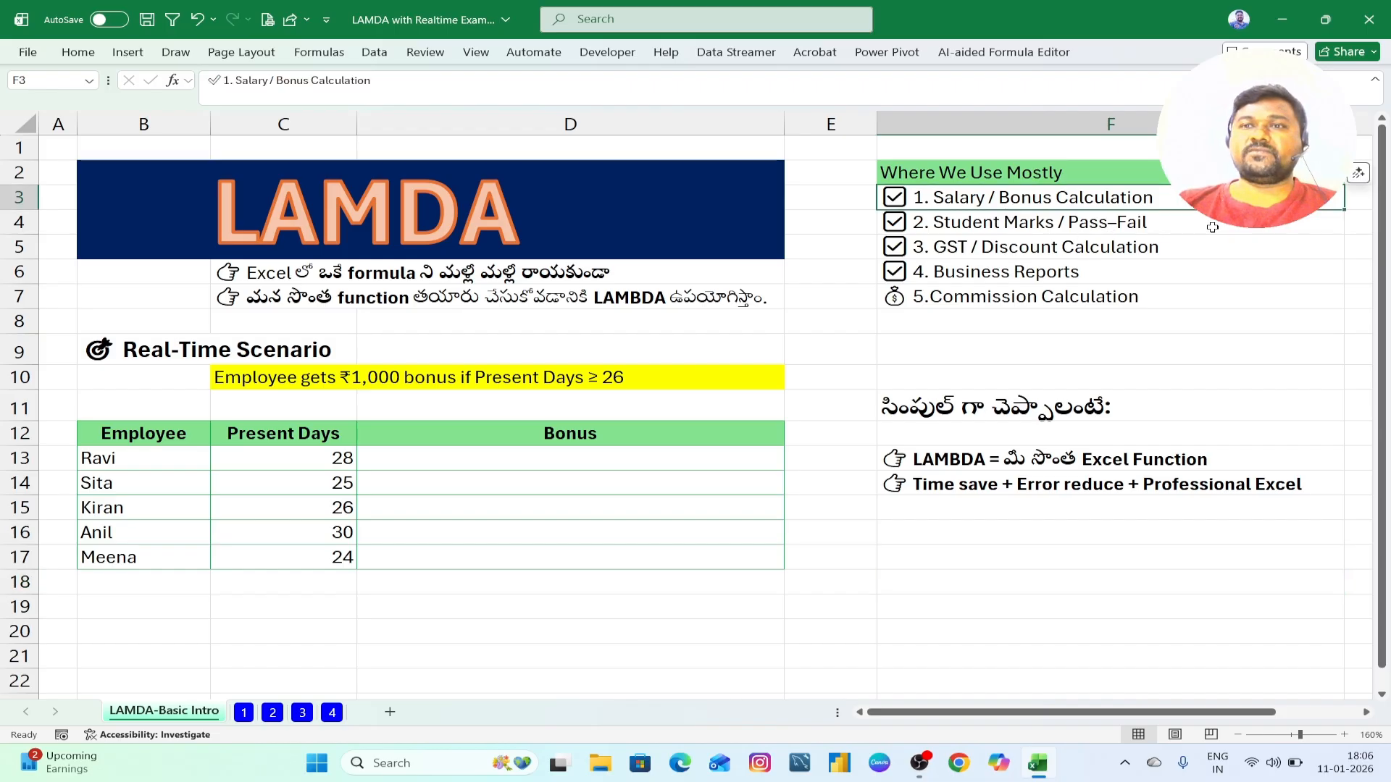
{"action": "left_click", "coordinate": [1152, 229]}
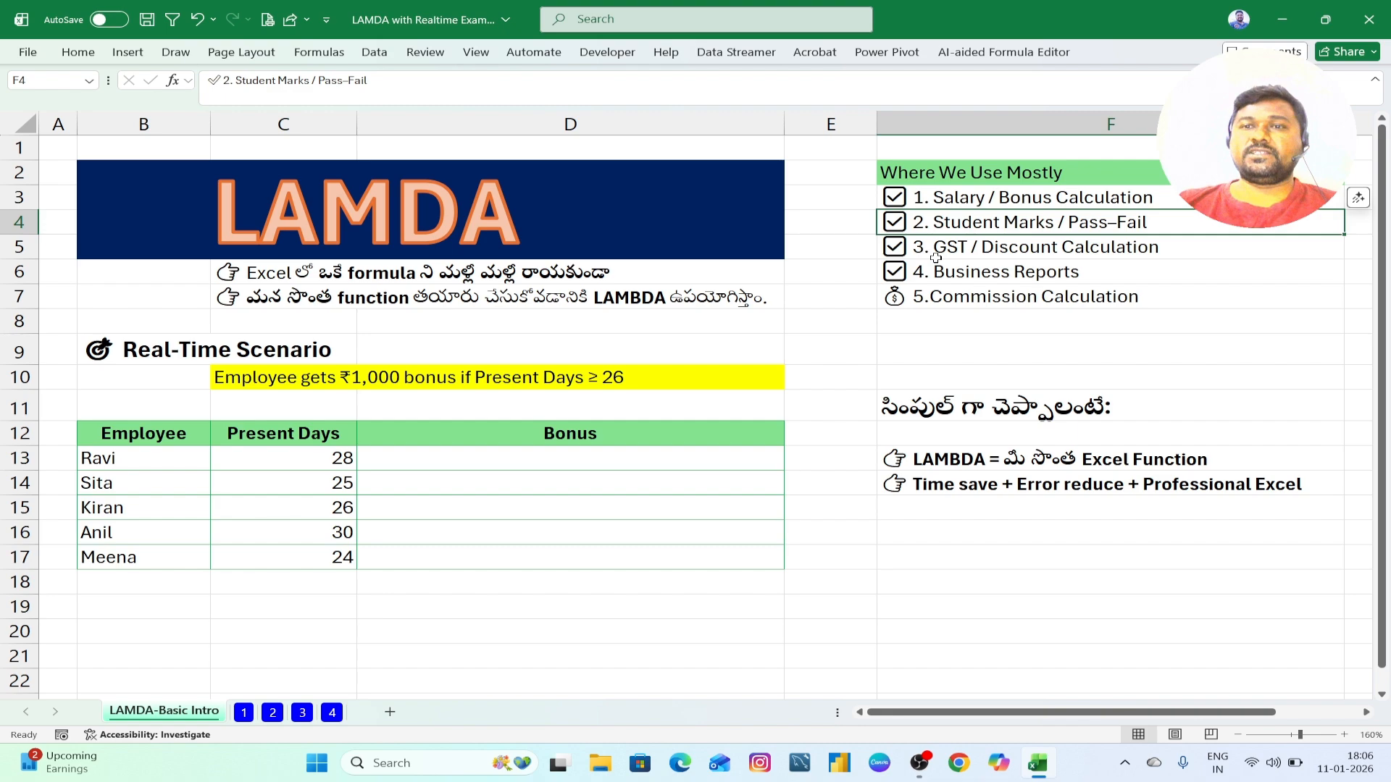
{"action": "left_click", "coordinate": [1225, 247]}
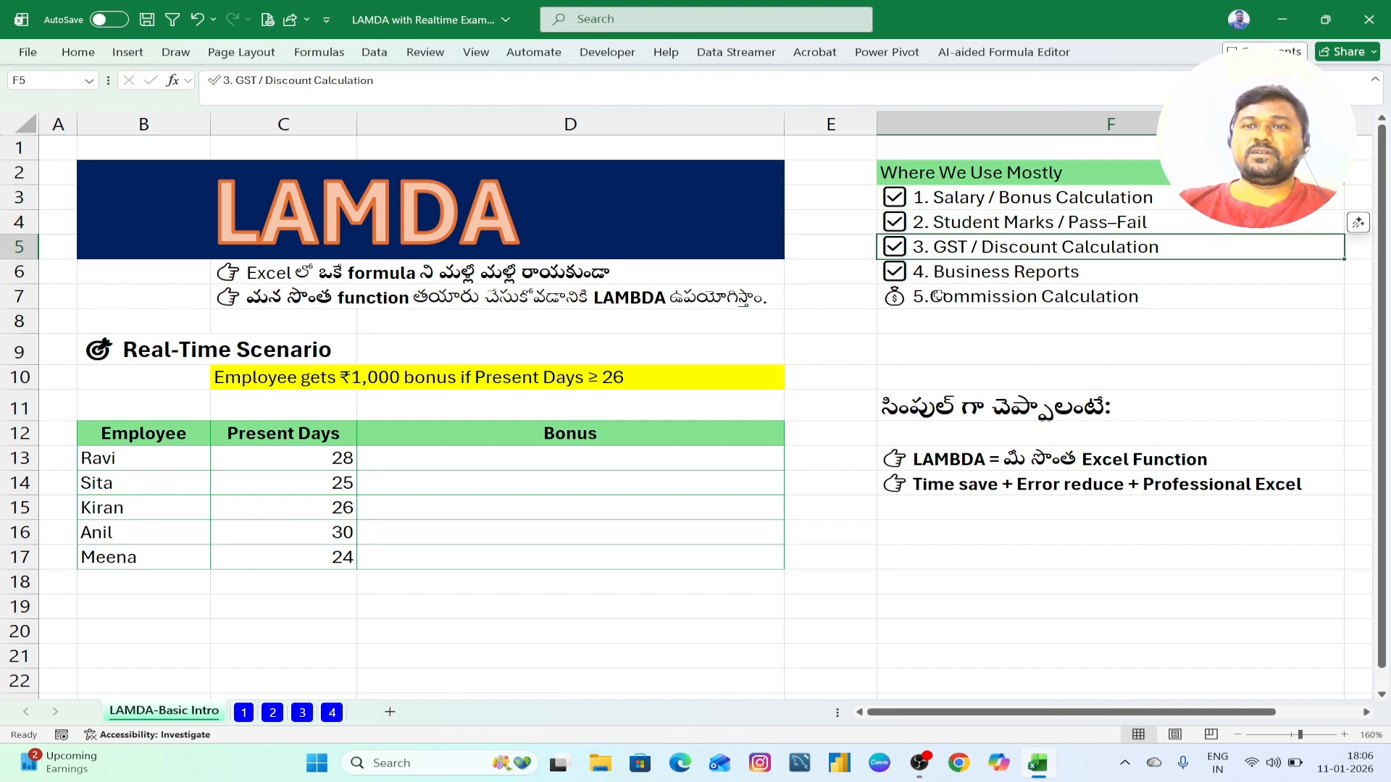
{"action": "left_click", "coordinate": [1158, 277]}
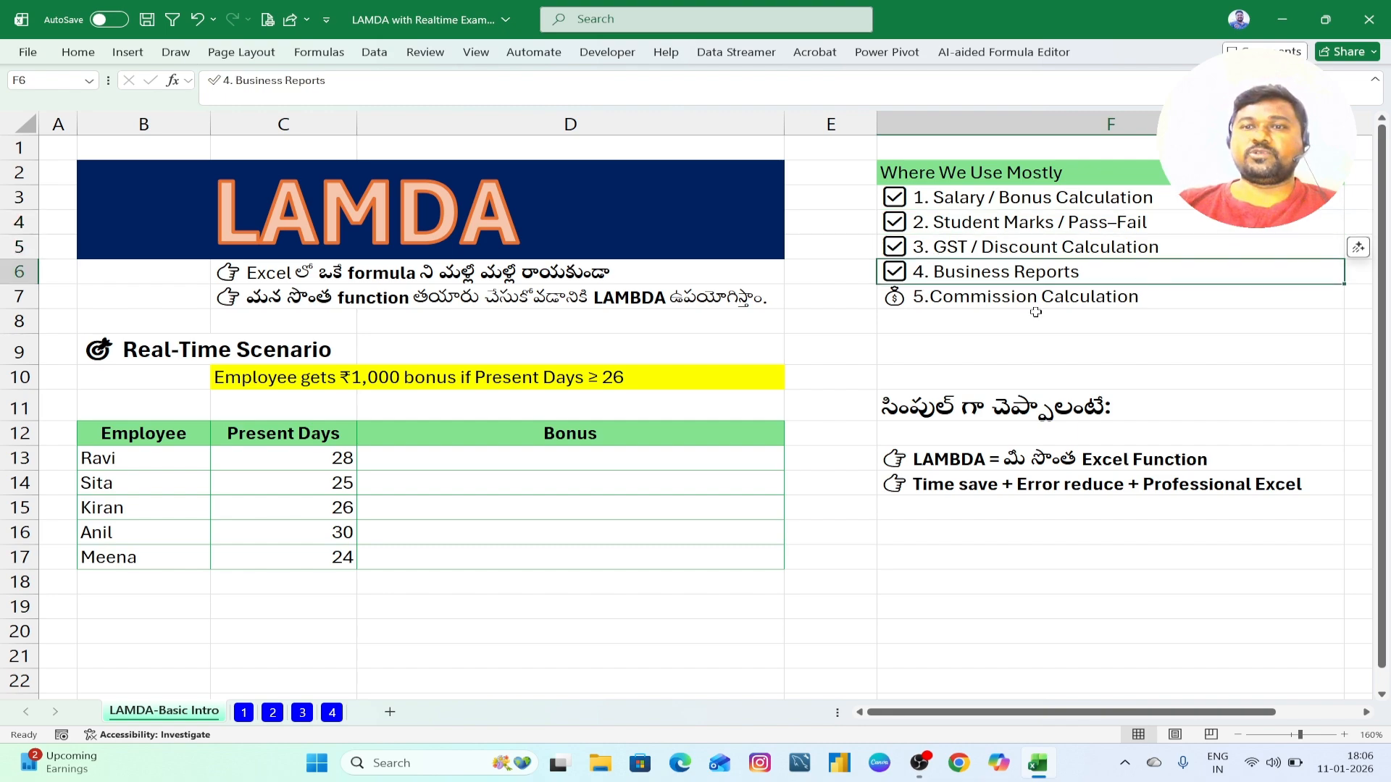
{"action": "left_click", "coordinate": [1108, 304]}
{"action": "left_click_drag", "start_coordinate": [993, 202], "coordinate": [1043, 290]}
{"action": "left_click", "coordinate": [982, 349]}
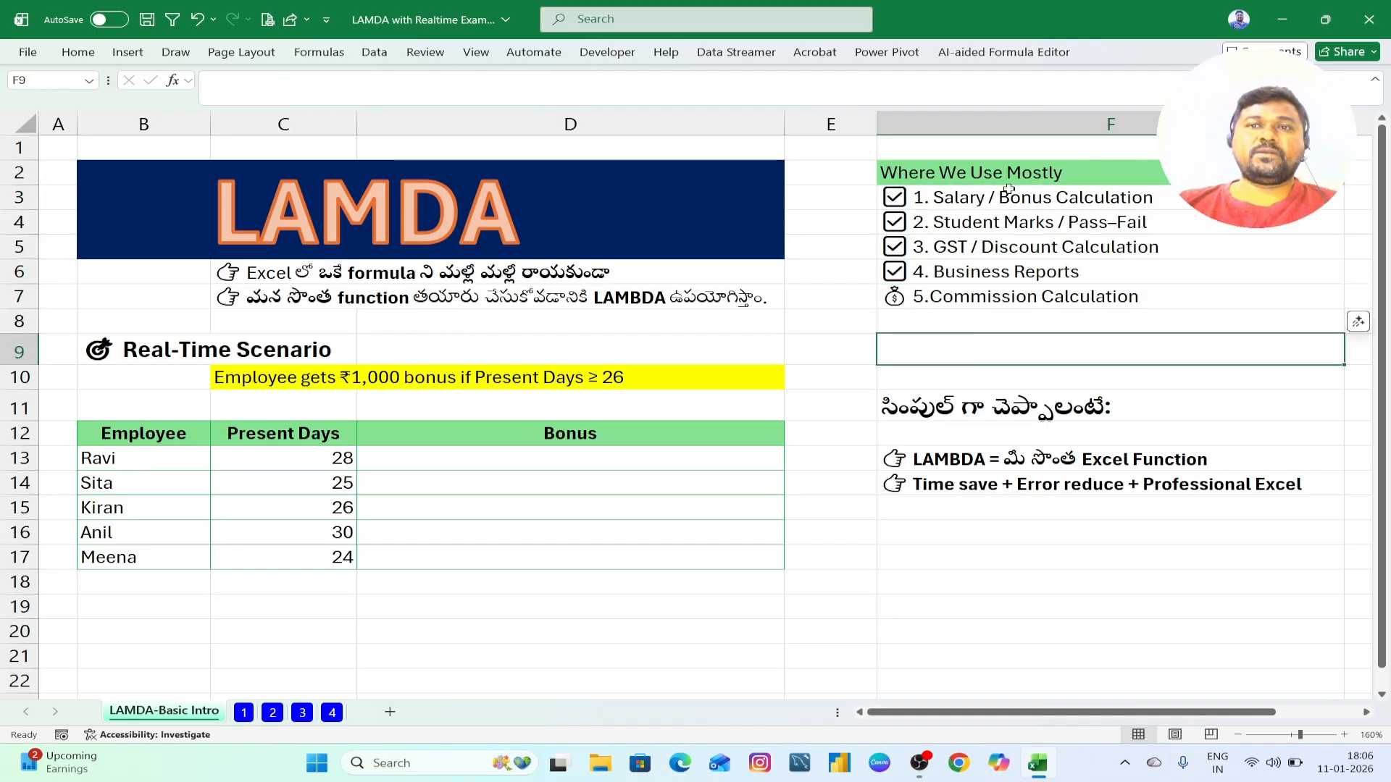
{"action": "left_click_drag", "start_coordinate": [1009, 190], "coordinate": [1008, 293]}
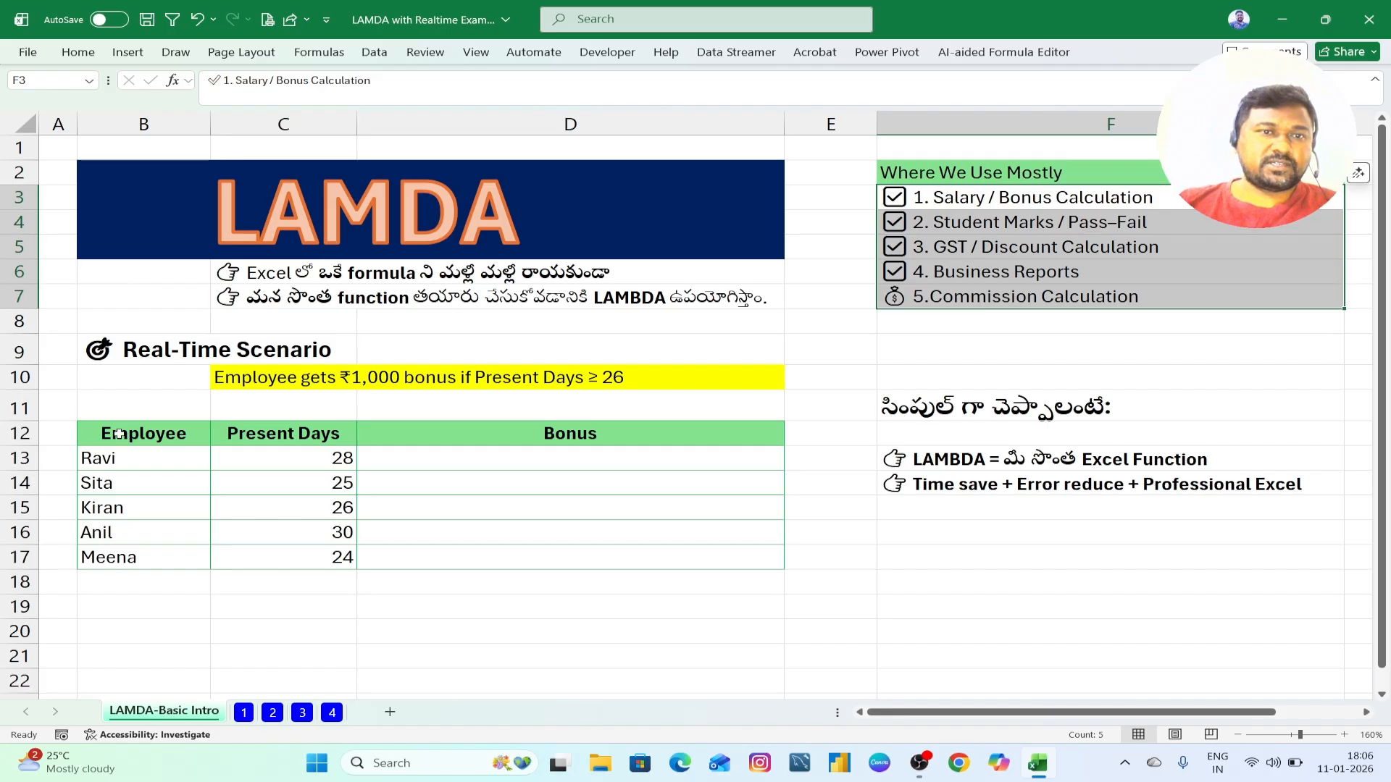
Step: Review the employee table, checking the Employee and Present Days columns and the empty Bonus column
{"action": "left_click_drag", "start_coordinate": [139, 439], "coordinate": [536, 548]}
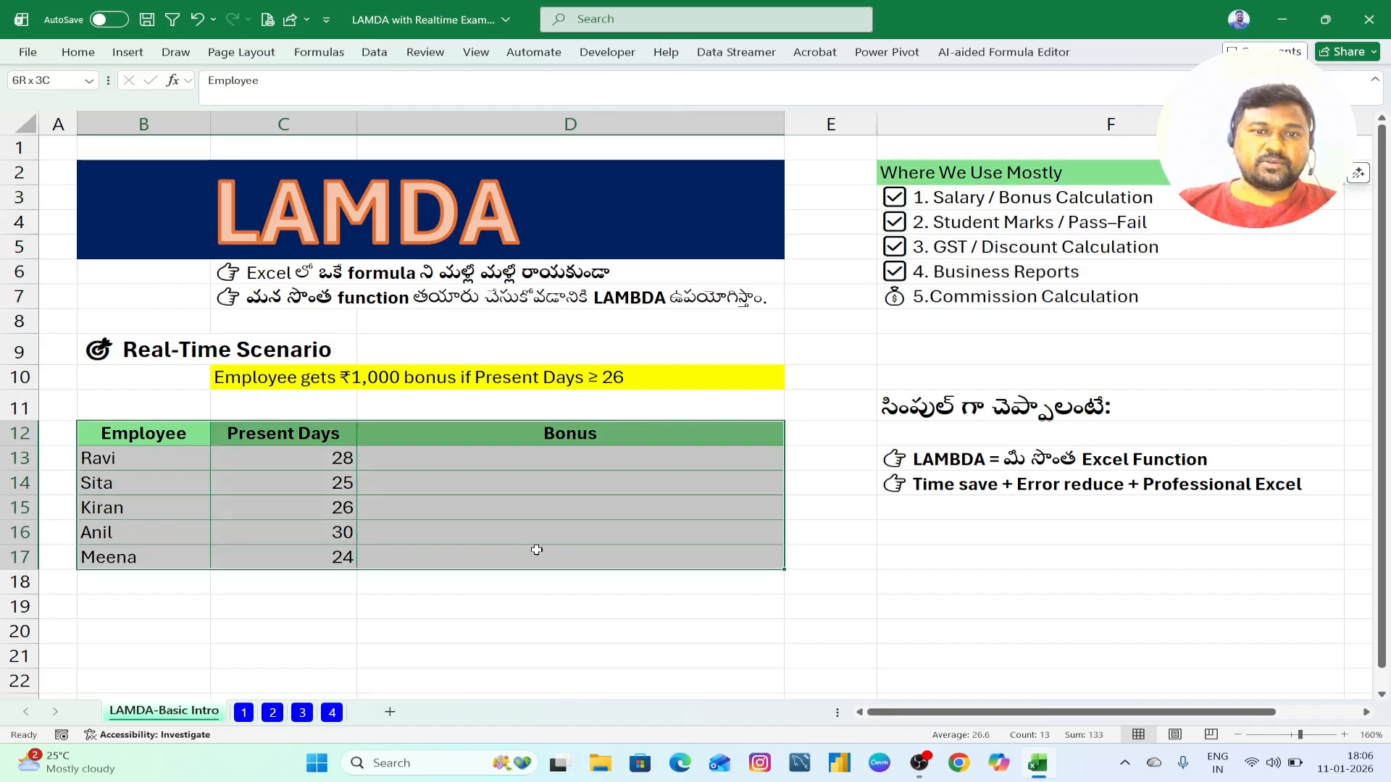
{"action": "left_click", "coordinate": [425, 607]}
{"action": "left_click_drag", "start_coordinate": [148, 439], "coordinate": [145, 554]}
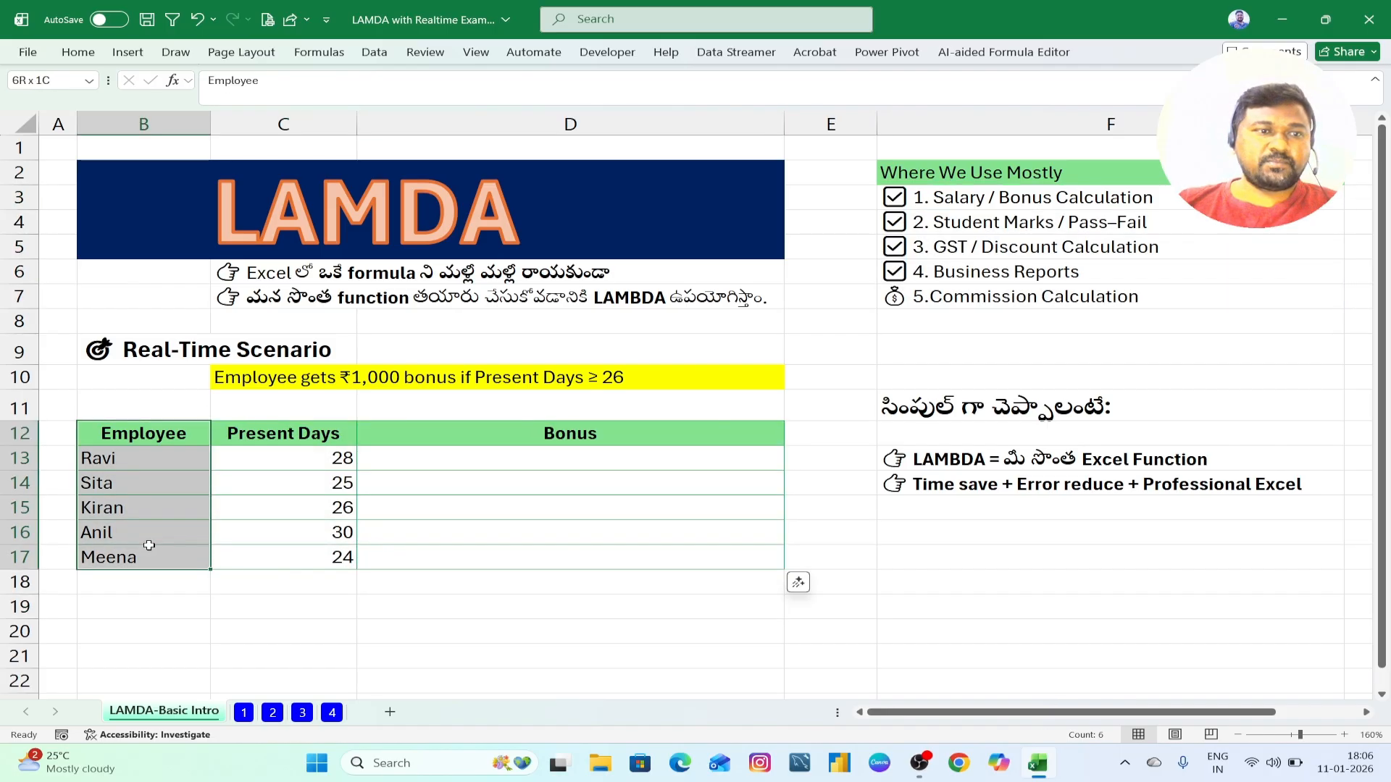
{"action": "left_click_drag", "start_coordinate": [313, 445], "coordinate": [298, 540]}
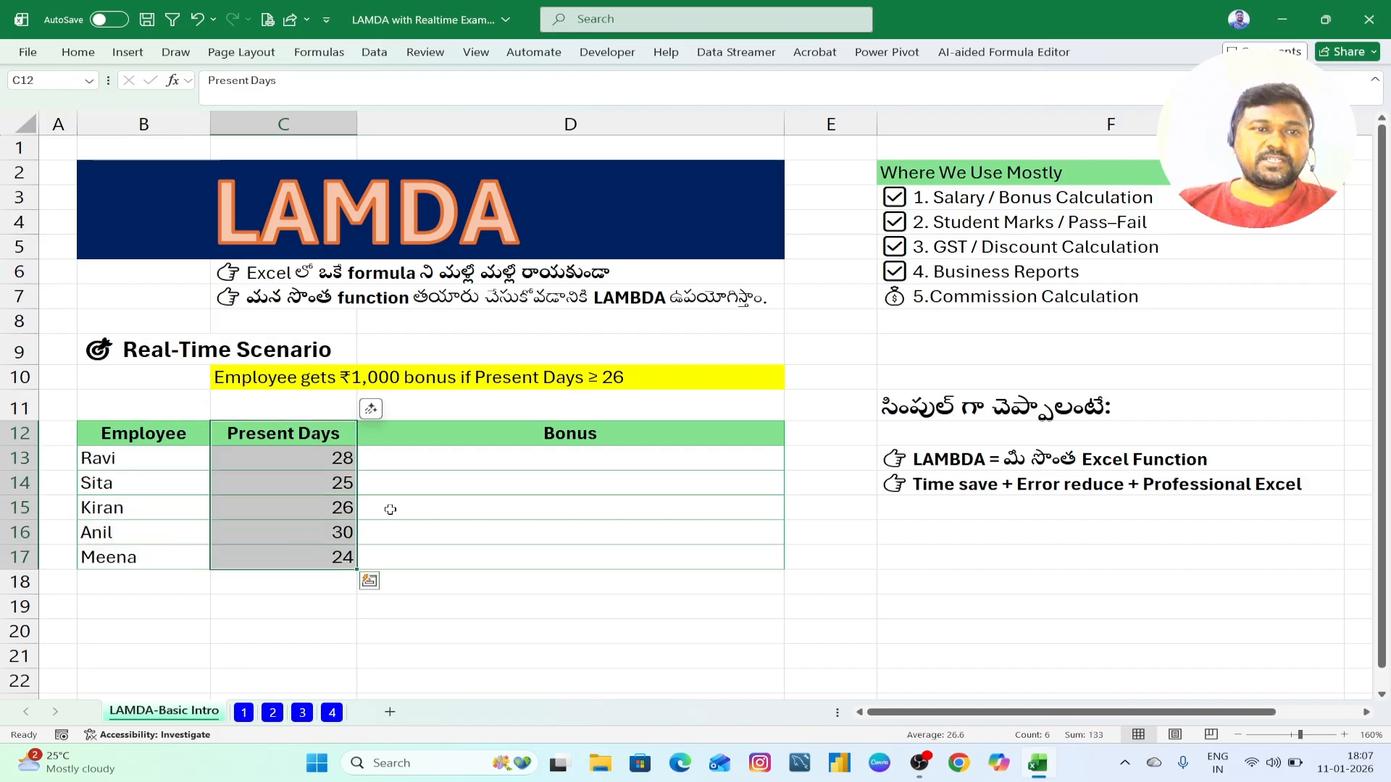
{"action": "left_click", "coordinate": [430, 500]}
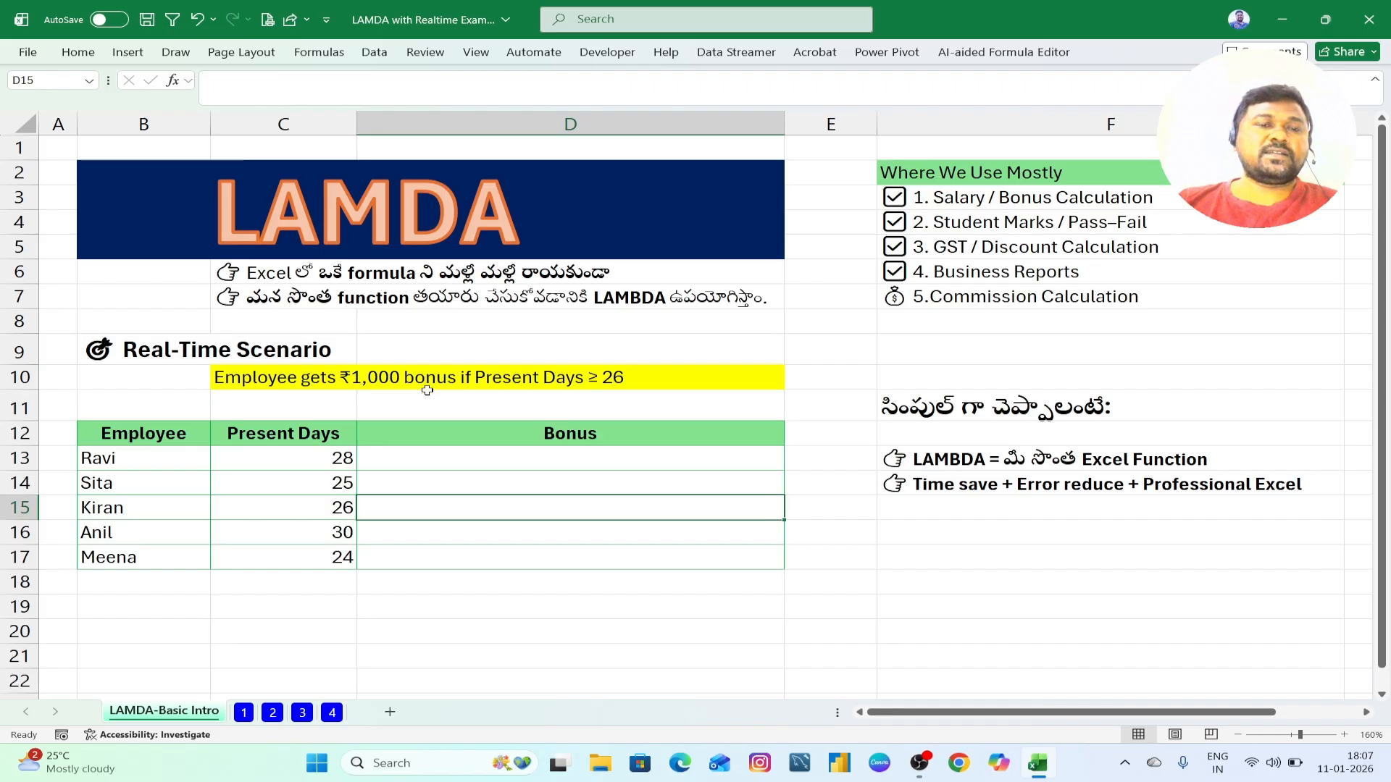
Step: Enter =IF(C13>=26,1000,0) in D13 and fill it down the Bonus column through D17
{"action": "left_click", "coordinate": [476, 464]}
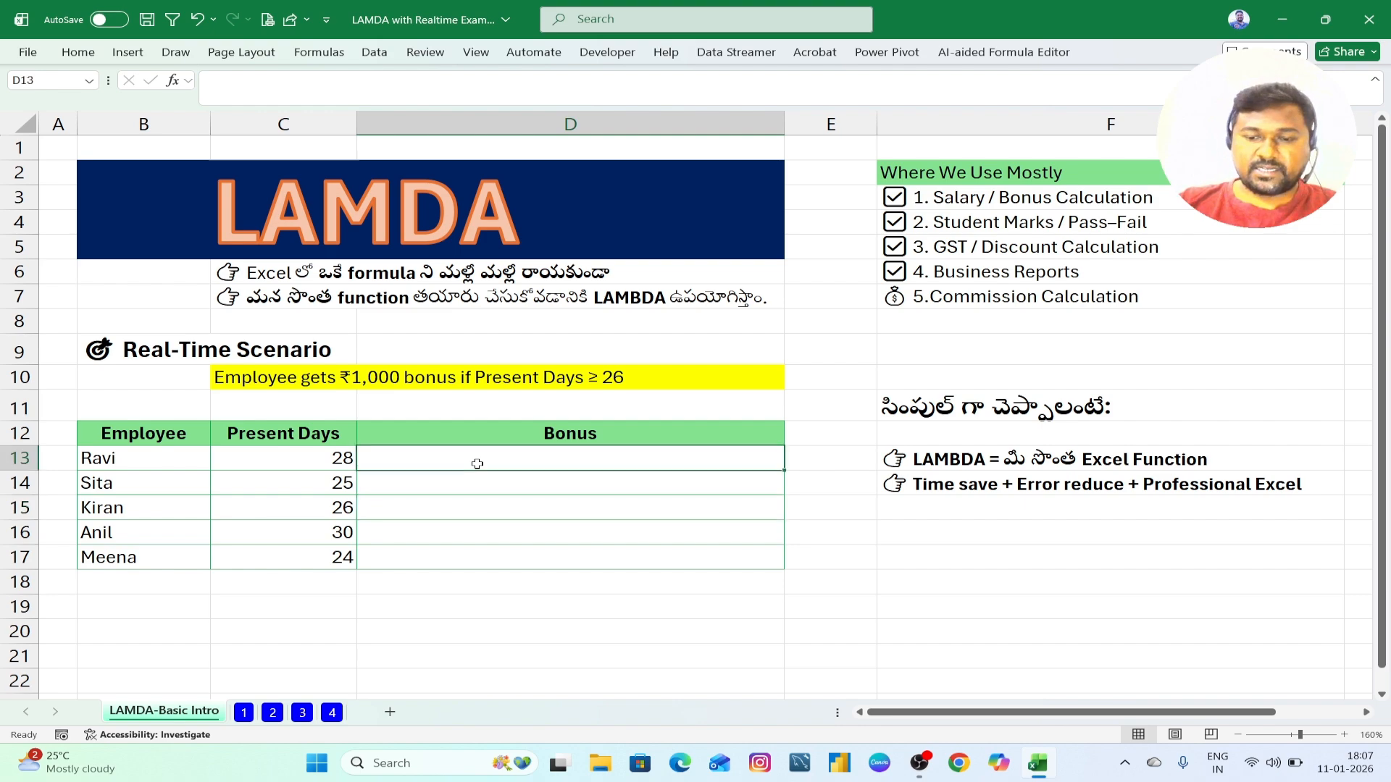
{"action": "type", "text": "=i"}
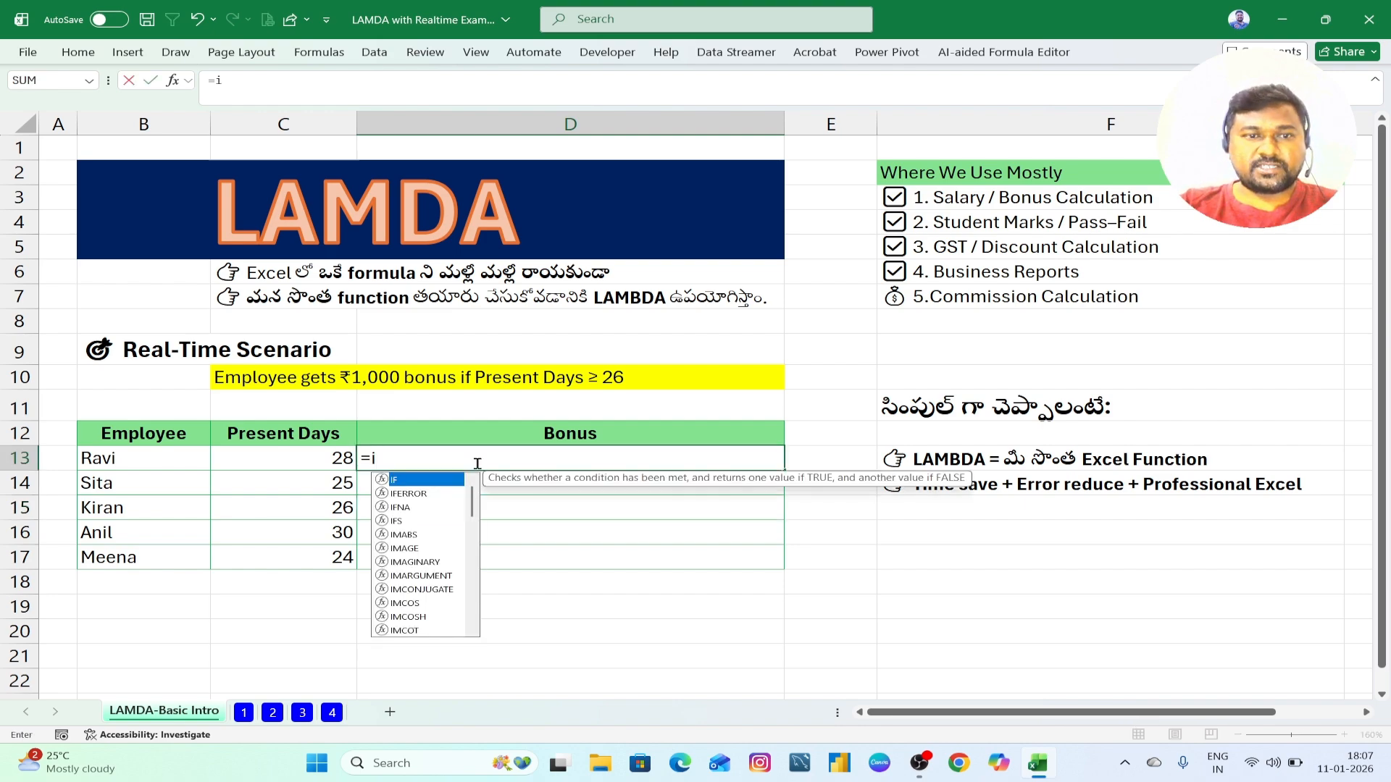
{"action": "key", "text": "BackSpace"}
{"action": "type", "text": "IF("}
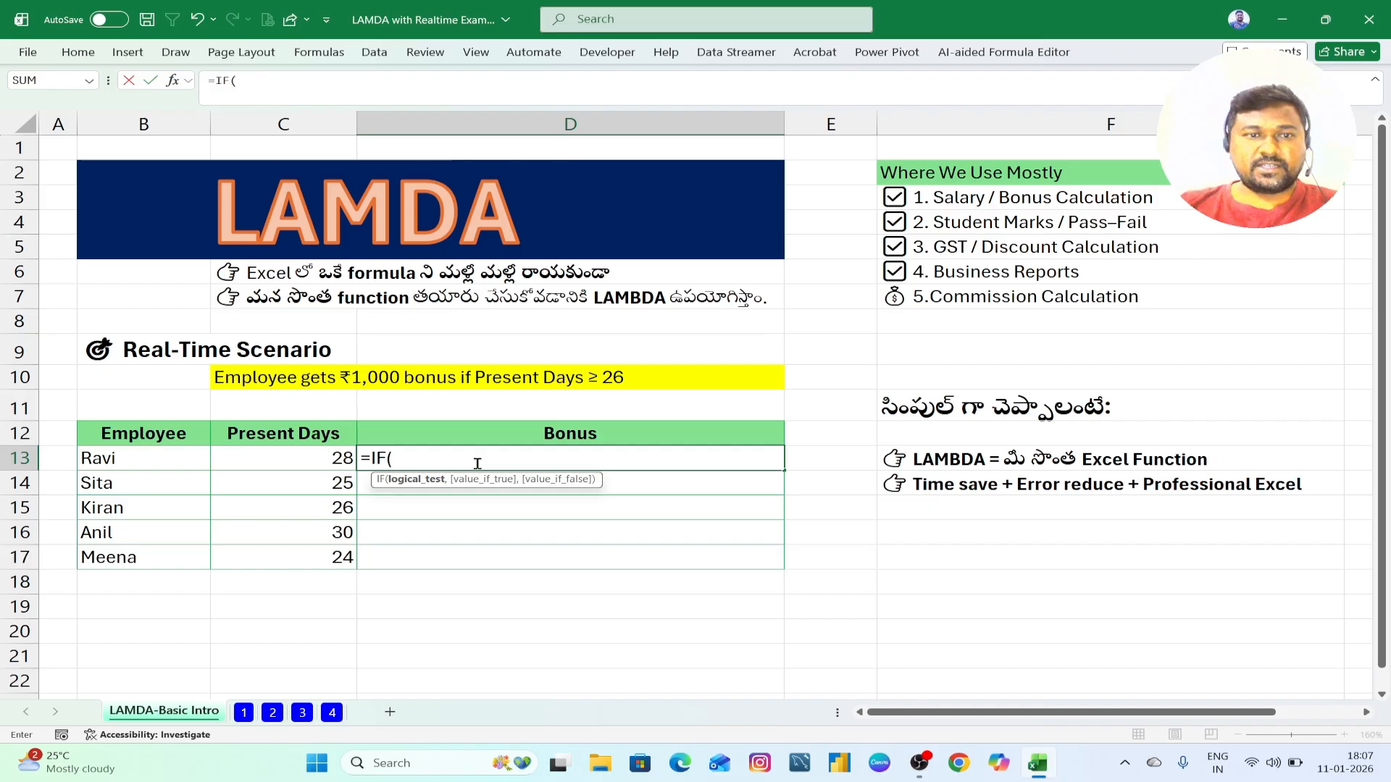
{"action": "left_click", "coordinate": [336, 459]}
{"action": "type", "text": ">="}
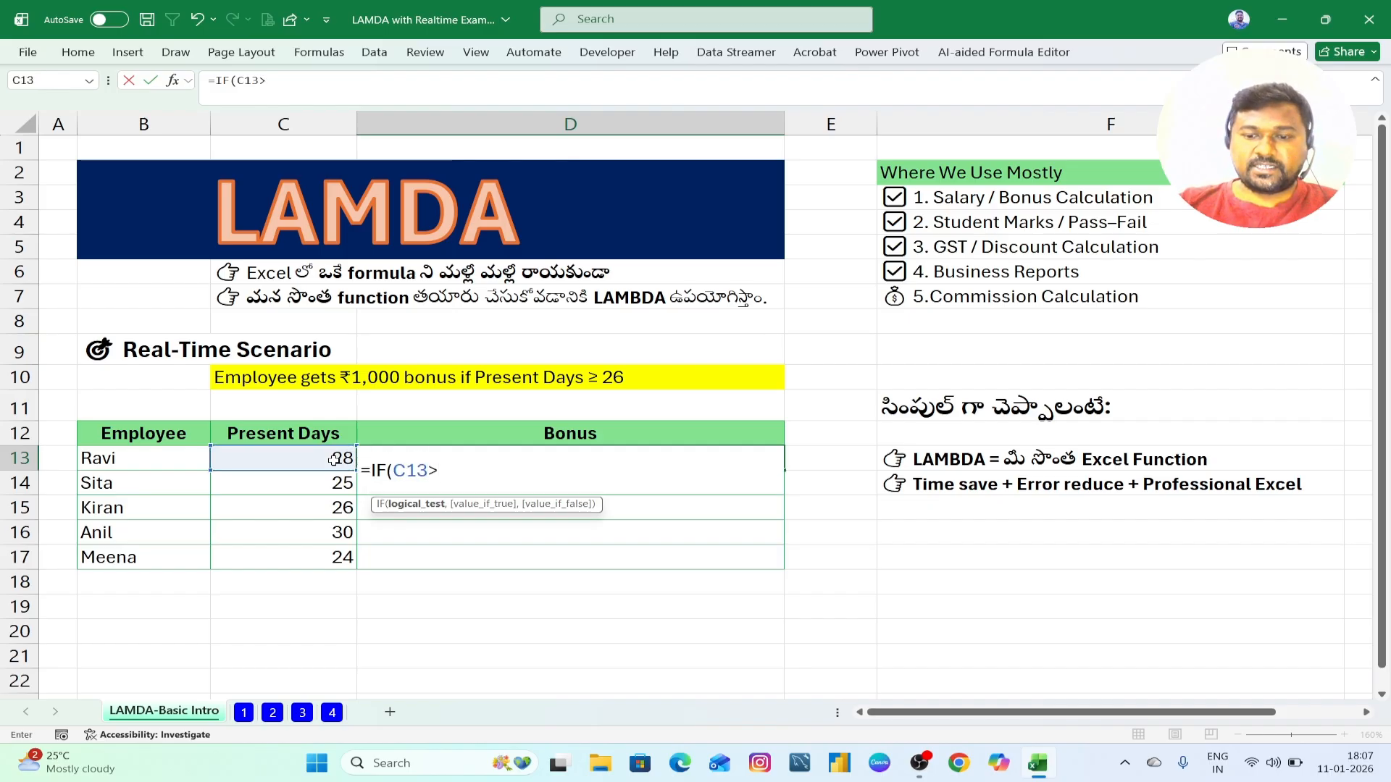
{"action": "type", "text": "26,"}
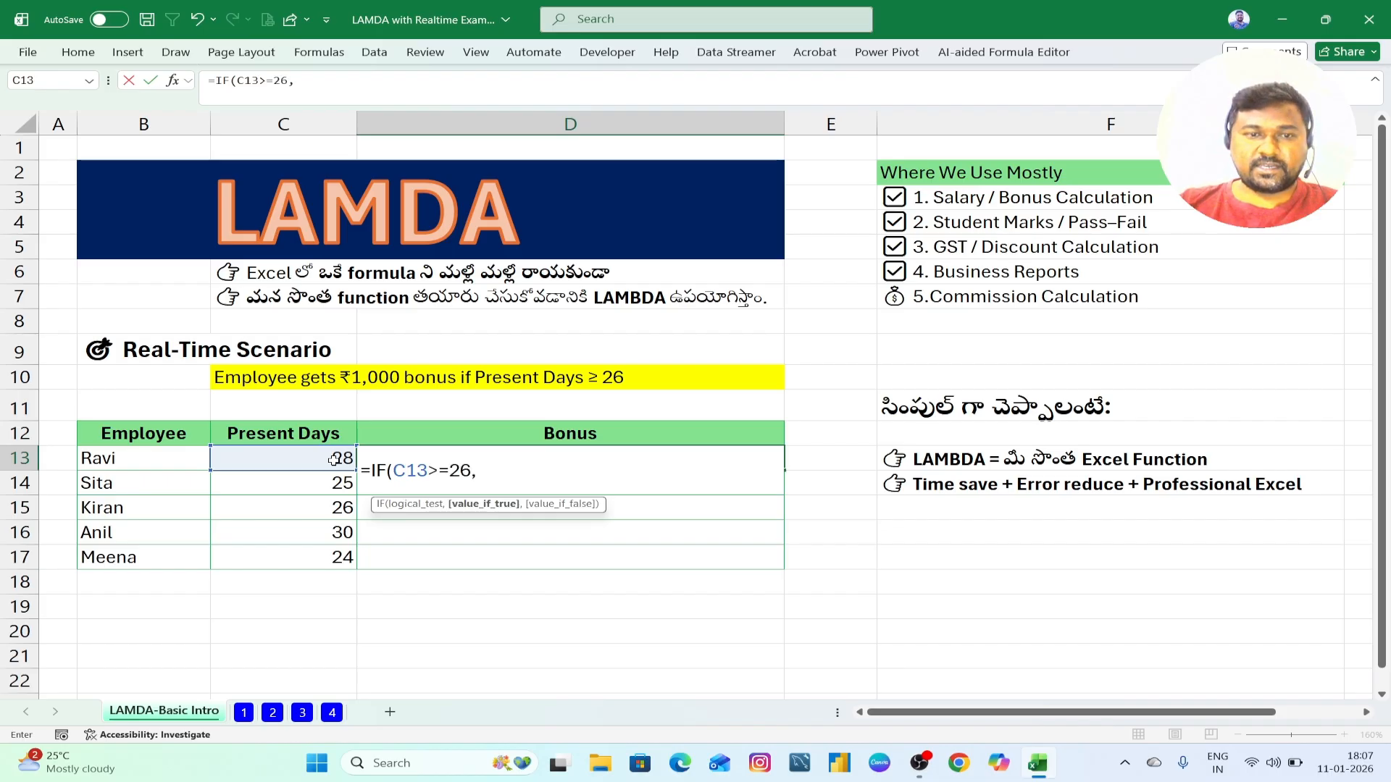
{"action": "type", "text": "1000"}
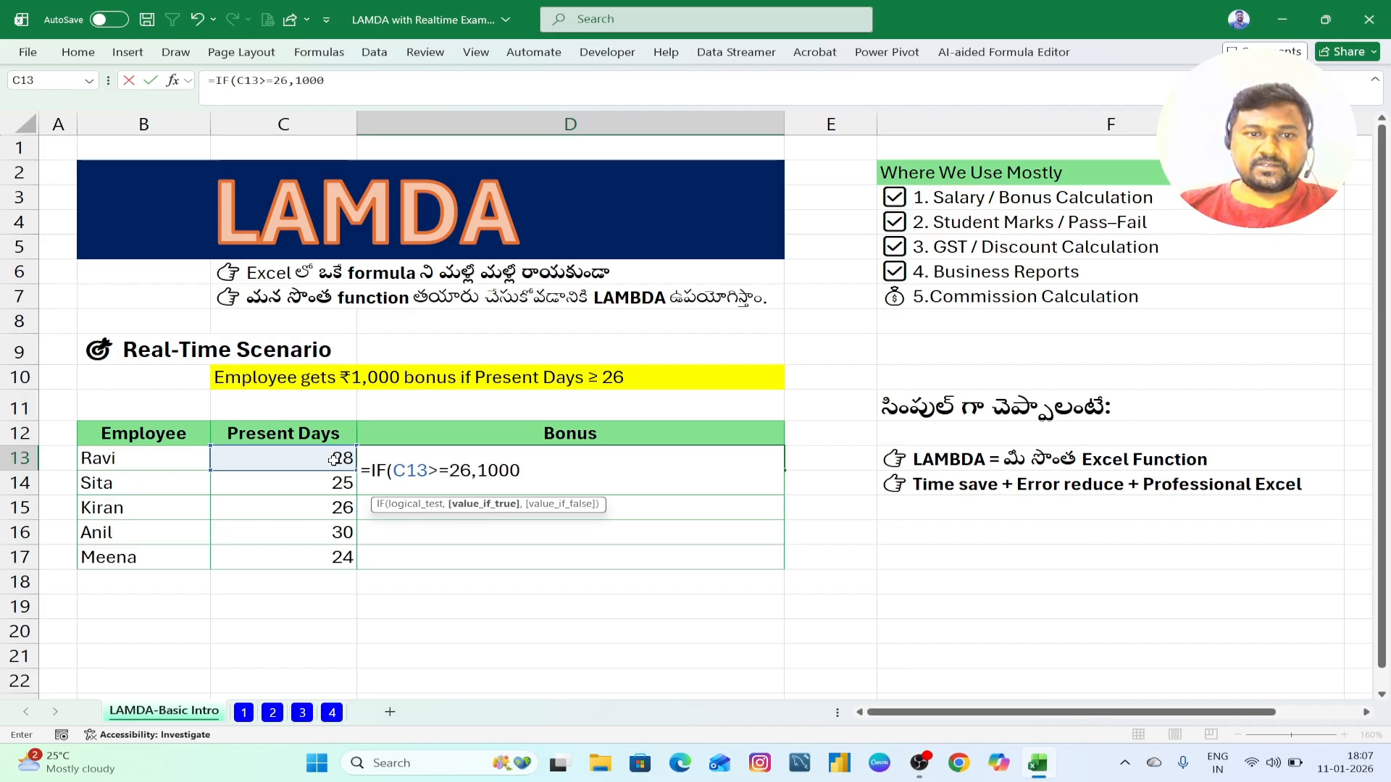
{"action": "type", "text": ",0"}
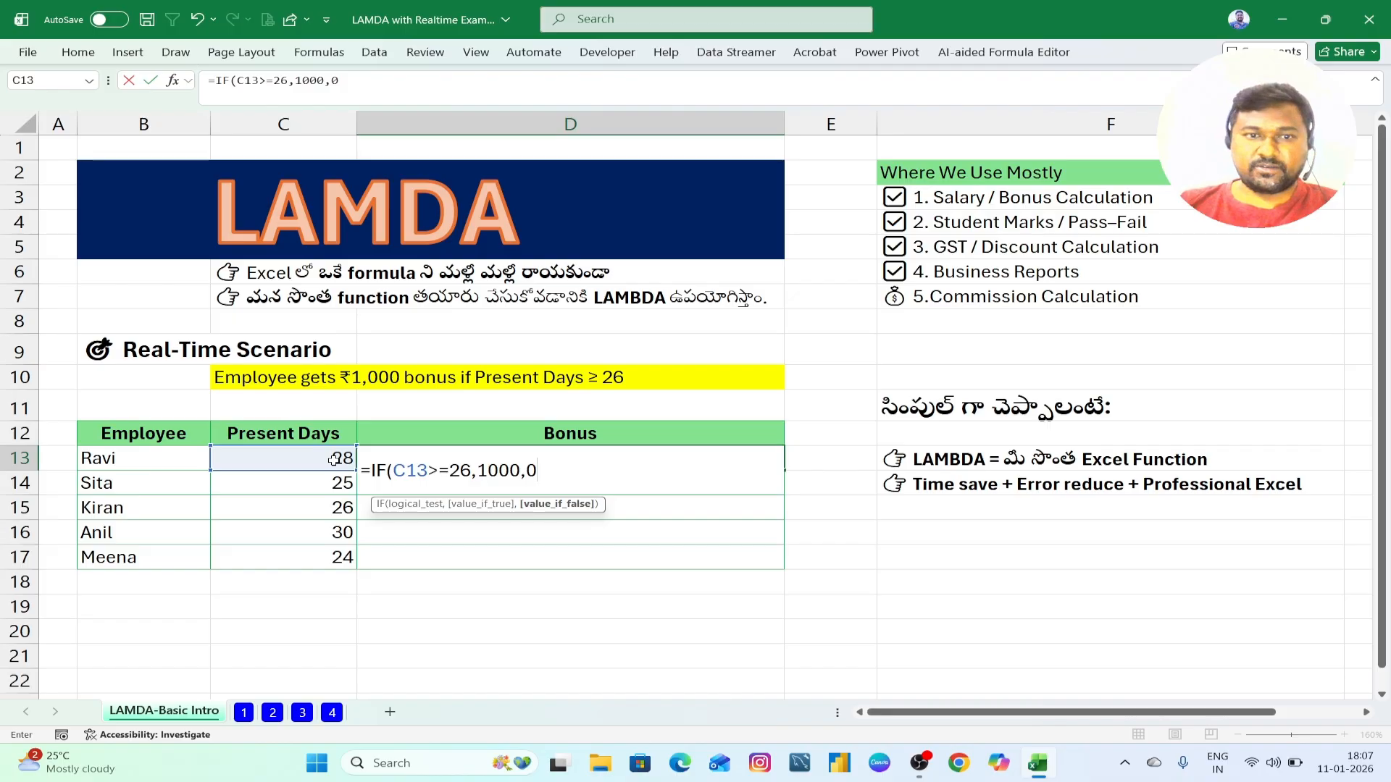
{"action": "type", "text": ")"}
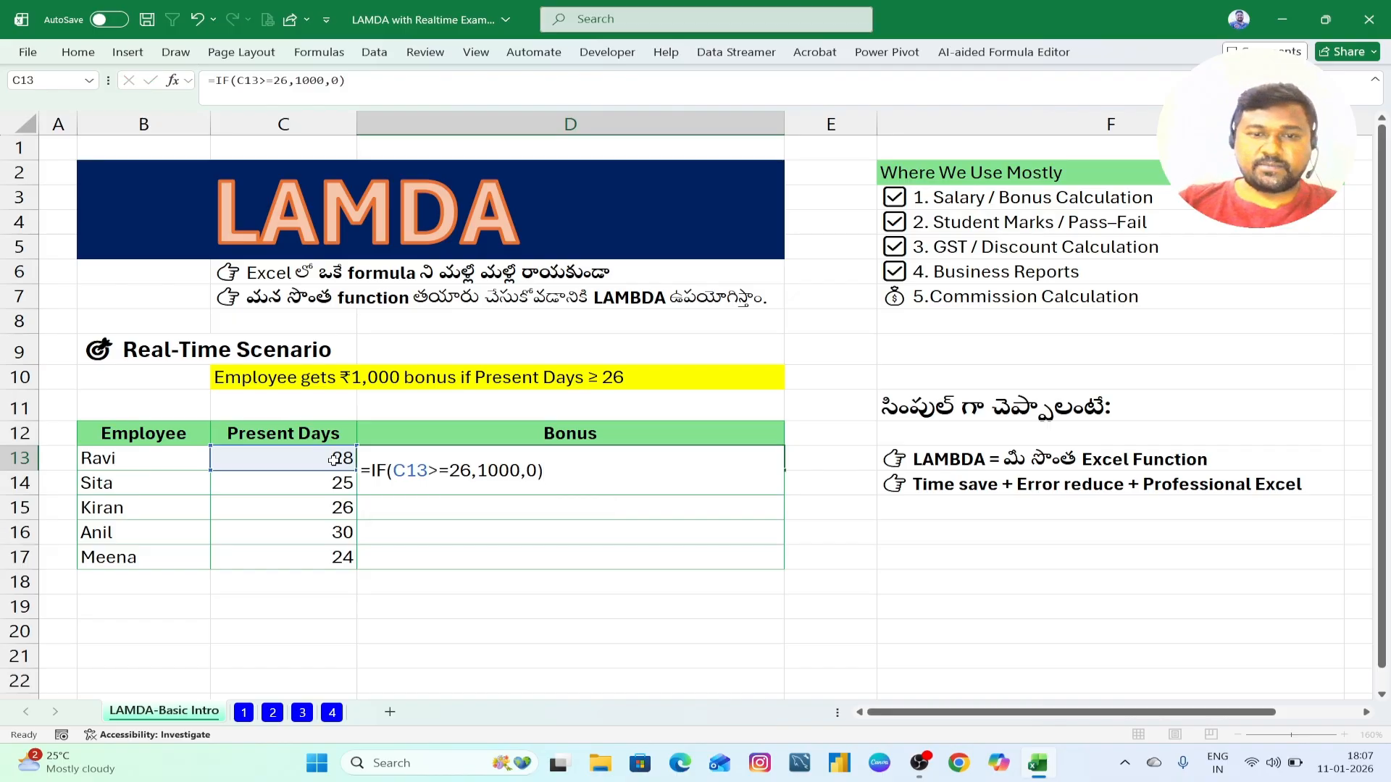
{"action": "key", "text": "Return"}
{"action": "left_click", "coordinate": [612, 459]}
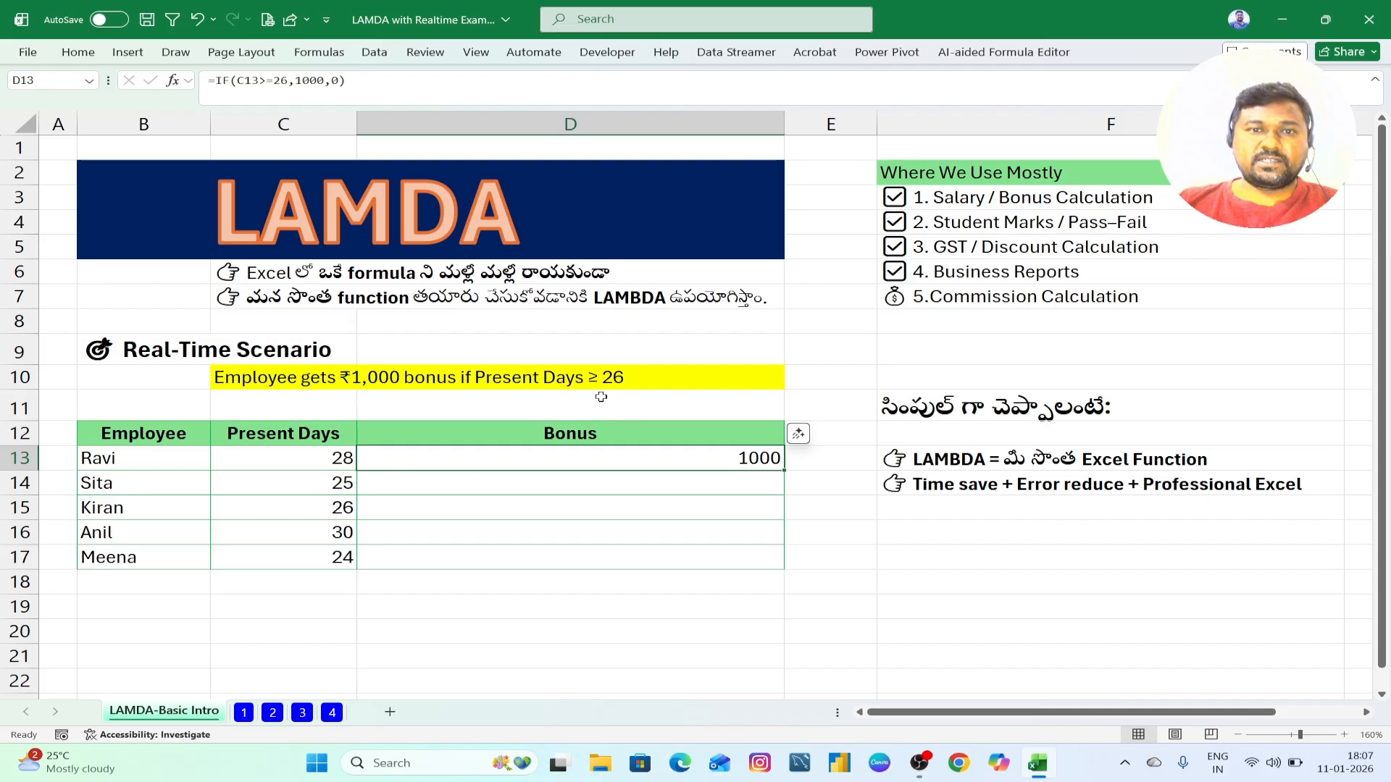
{"action": "left_click_drag", "start_coordinate": [787, 470], "coordinate": [788, 565]}
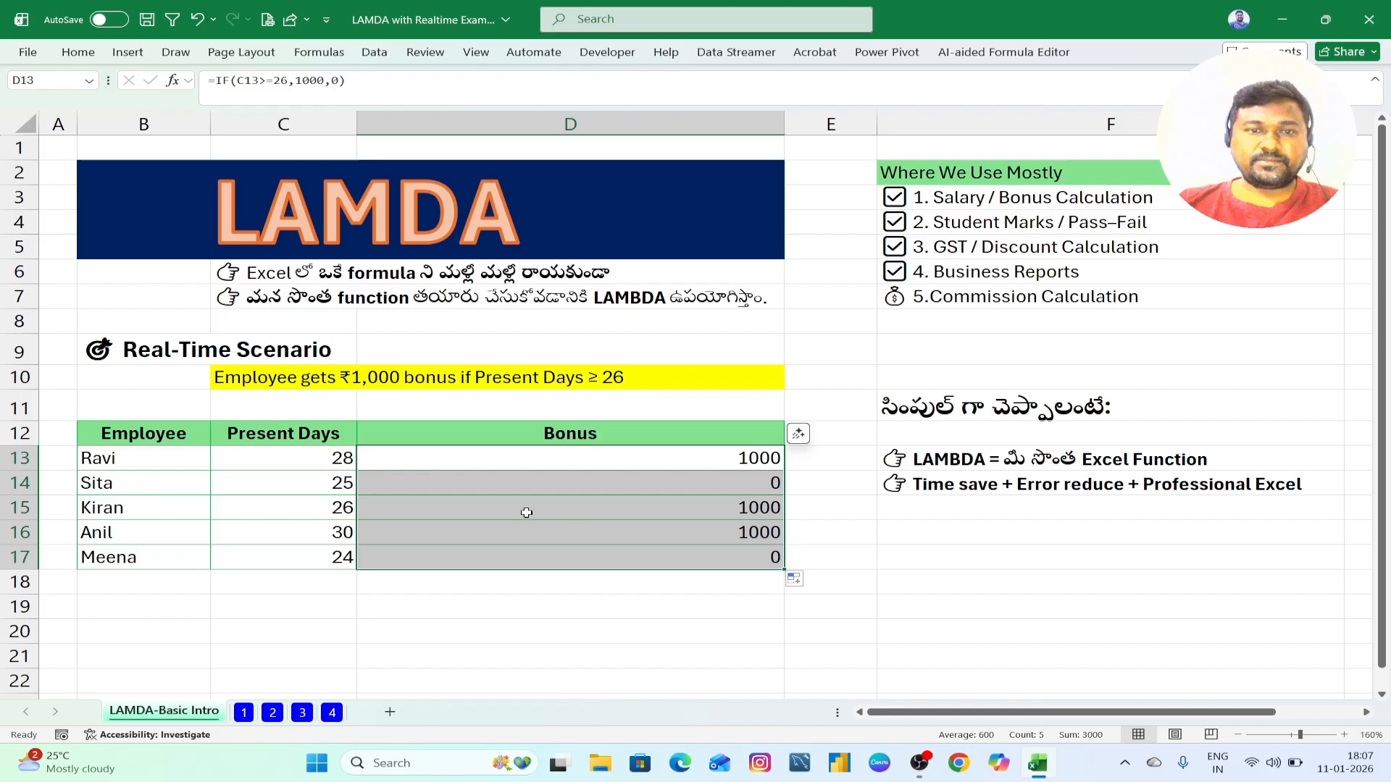
Step: Check the calculated bonuses in D13:D17 against the present-days rule
{"action": "left_click", "coordinate": [395, 484]}
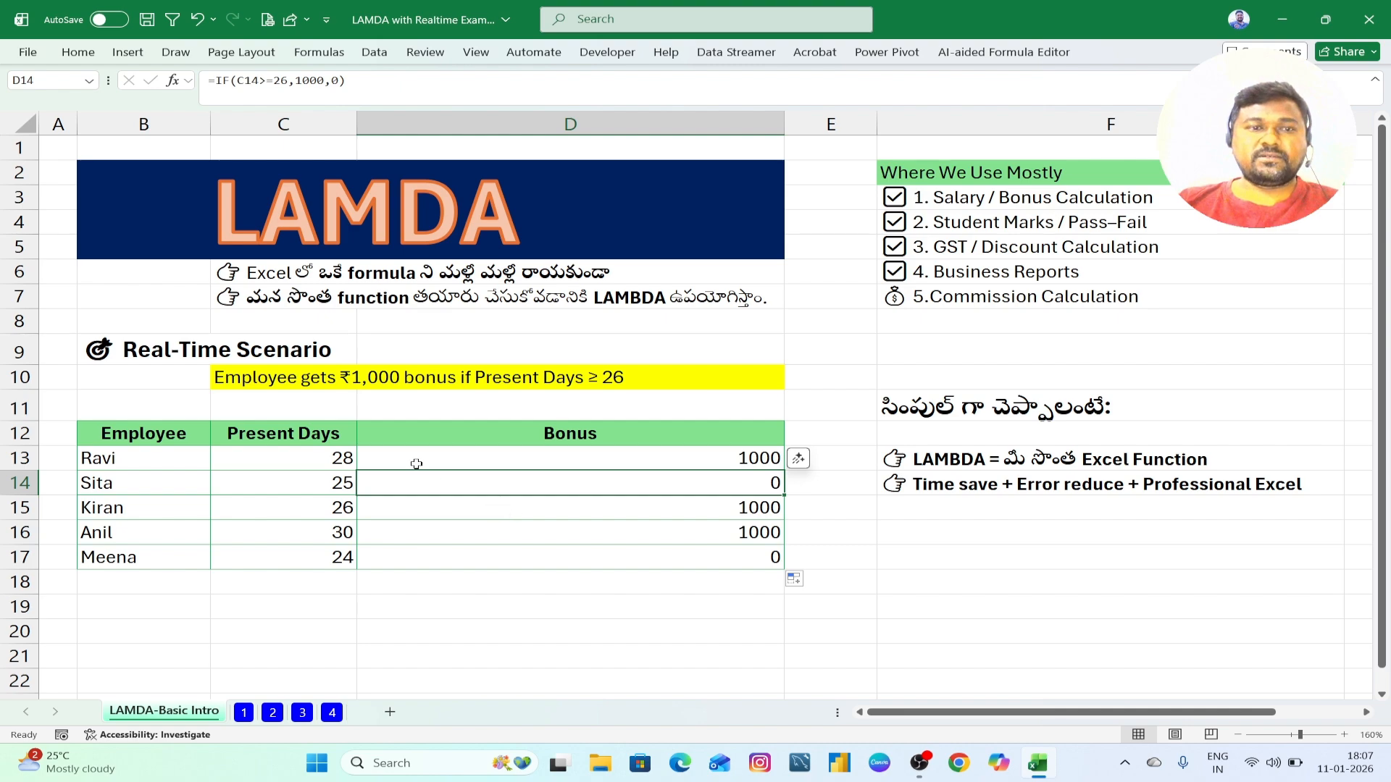
{"action": "left_click", "coordinate": [660, 623]}
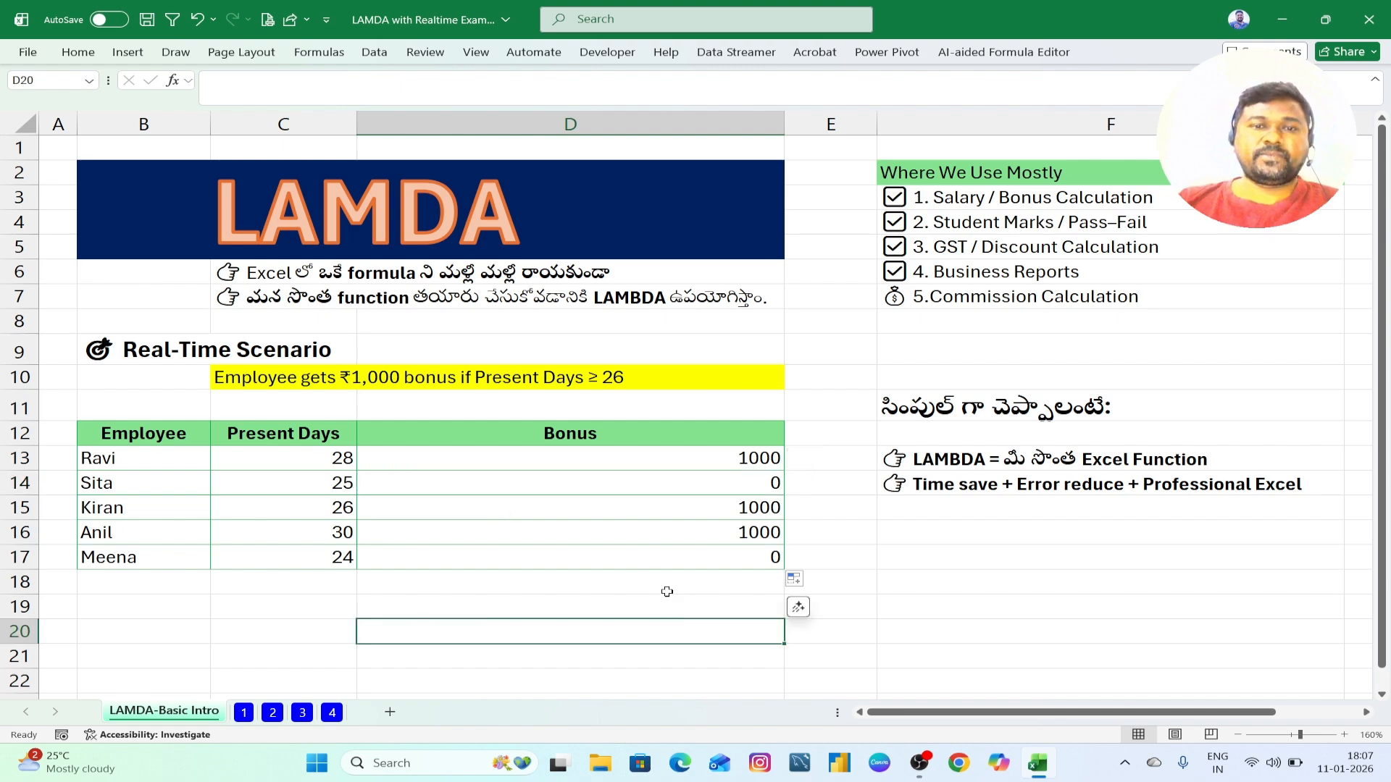
{"action": "left_click_drag", "start_coordinate": [724, 460], "coordinate": [641, 560]}
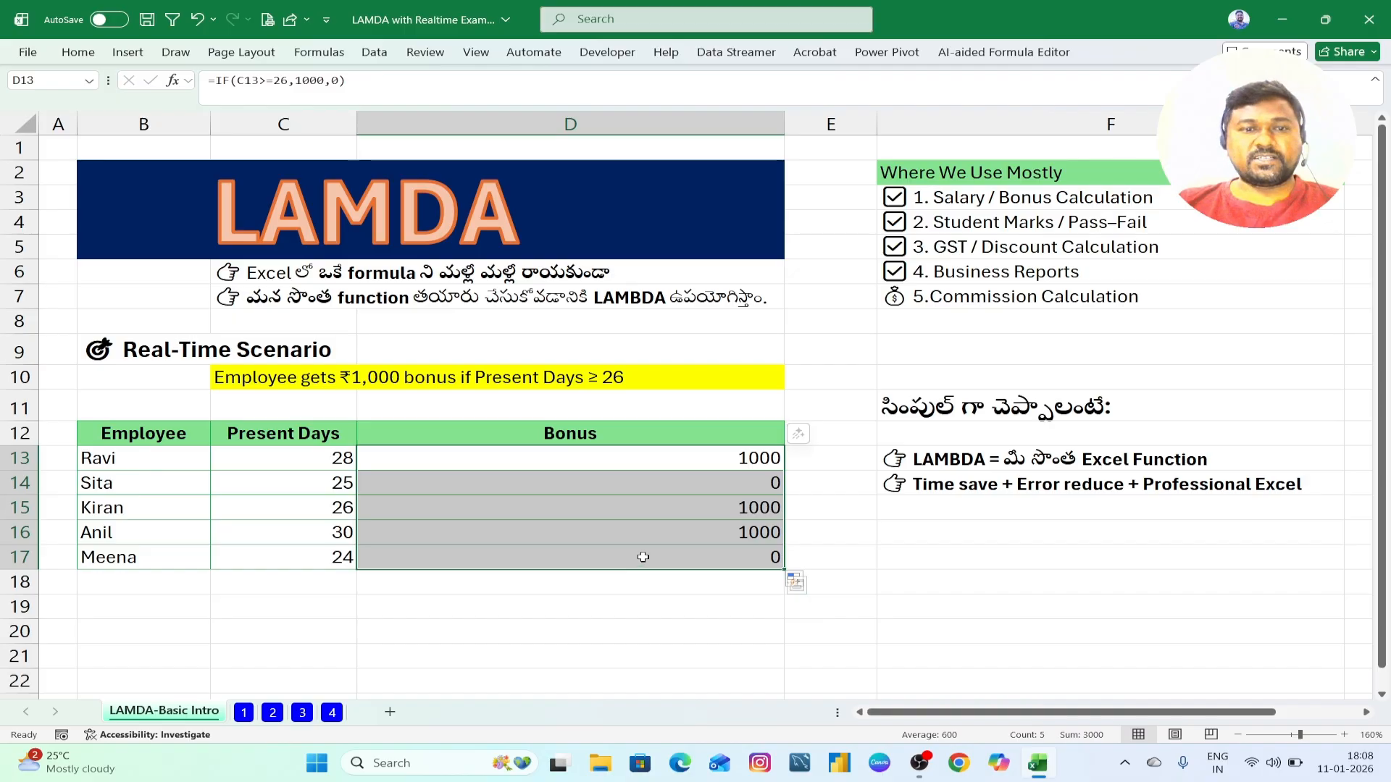
{"action": "left_click", "coordinate": [627, 610]}
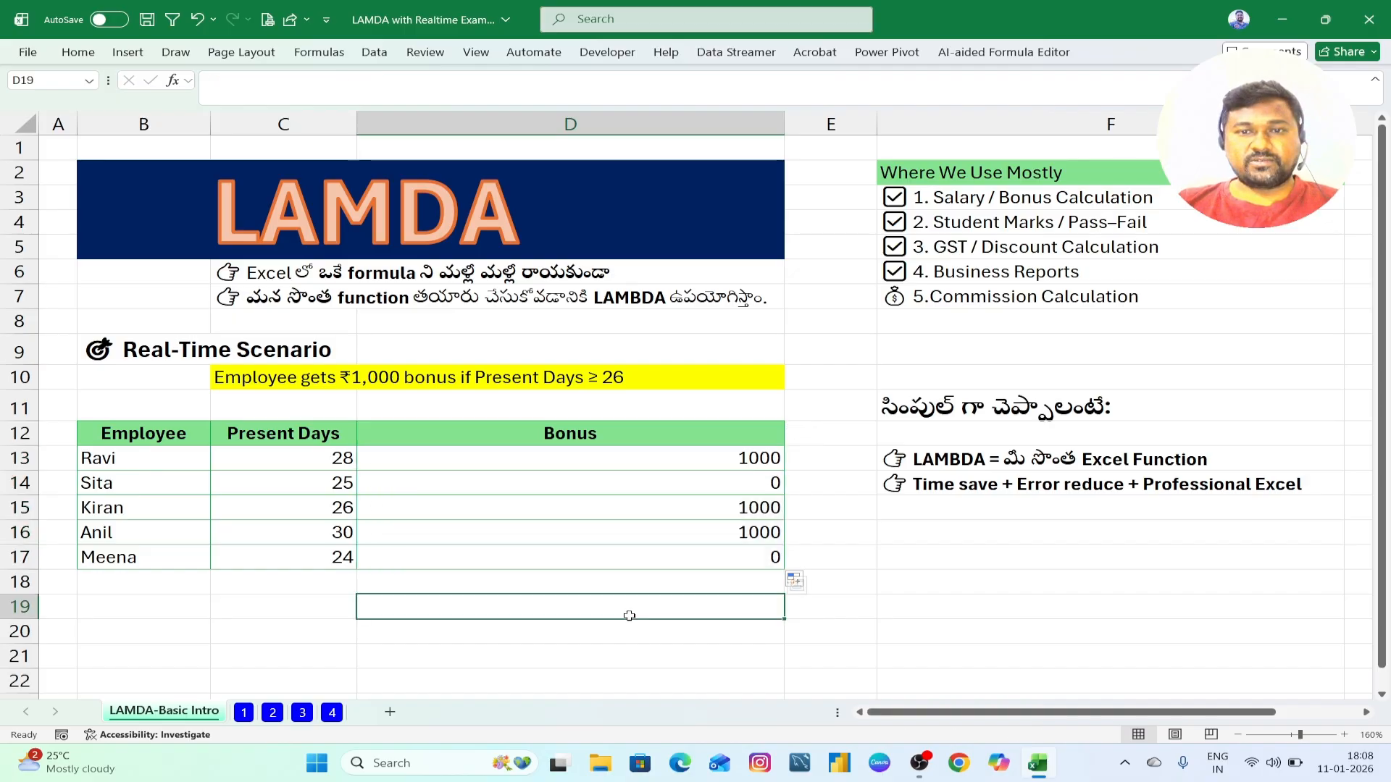
{"action": "left_click_drag", "start_coordinate": [752, 457], "coordinate": [752, 556]}
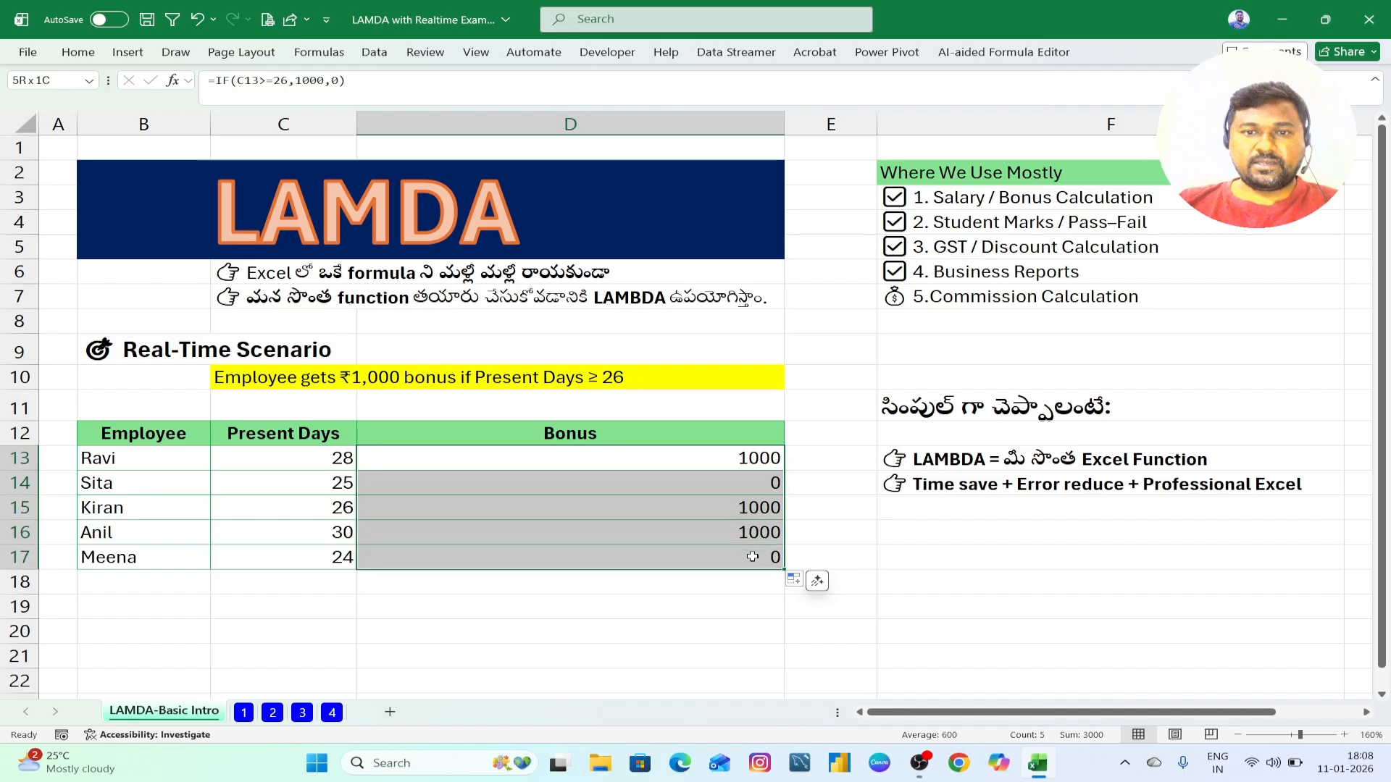
{"action": "left_click_drag", "start_coordinate": [756, 484], "coordinate": [755, 558]}
Step: Copy the IF(C13>=26,1000,0) expression from D13 without its equals sign, leaving the cell's formula as it is
{"action": "double_click", "coordinate": [757, 459]}
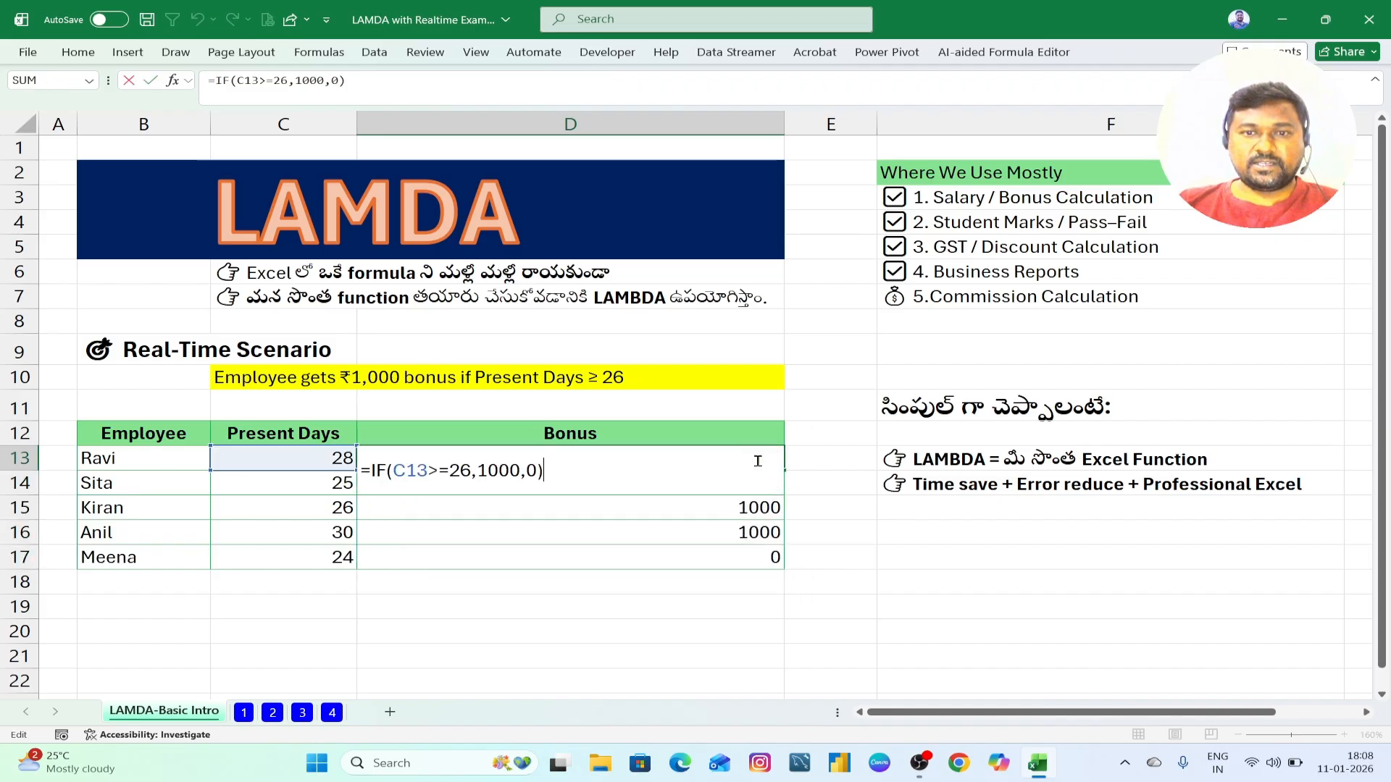
{"action": "left_click_drag", "start_coordinate": [370, 469], "coordinate": [562, 474]}
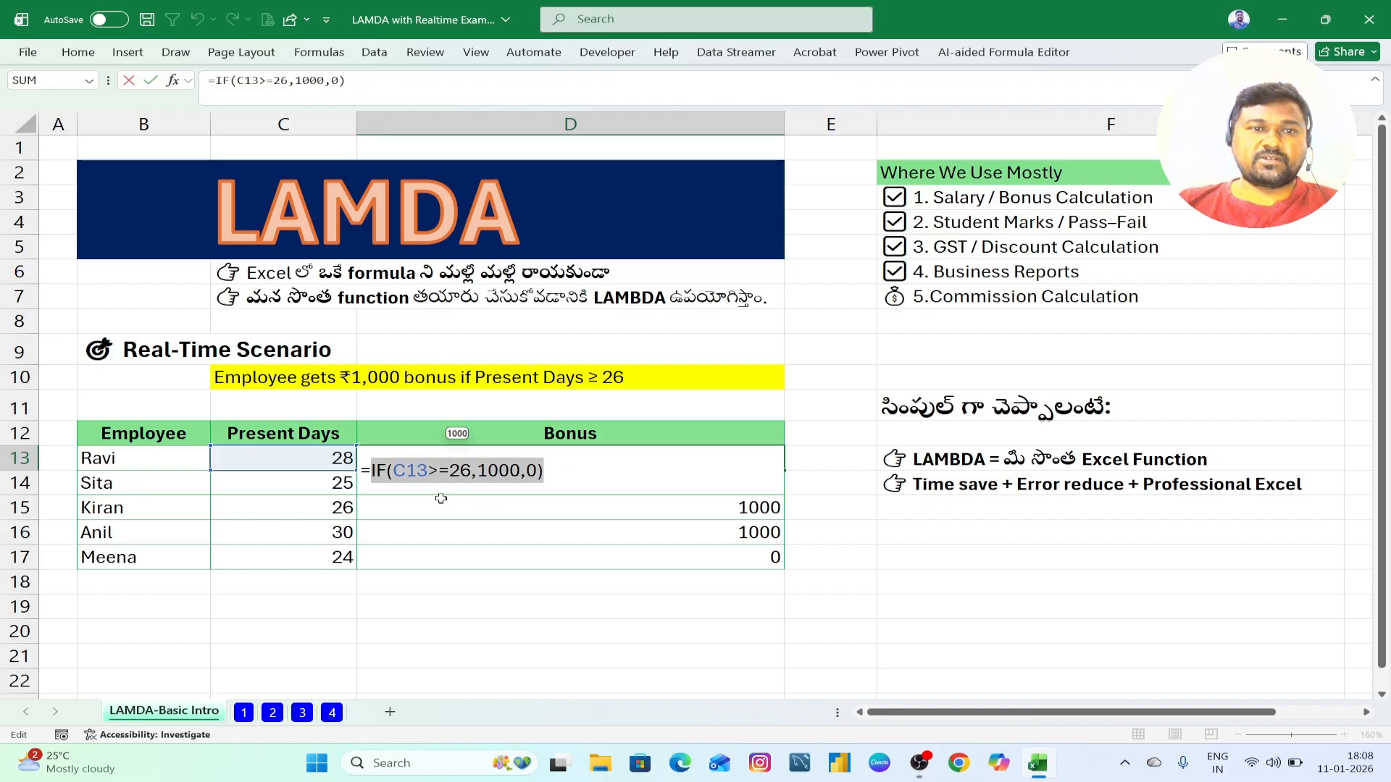
{"action": "right_click", "coordinate": [447, 472]}
{"action": "left_click", "coordinate": [507, 502]}
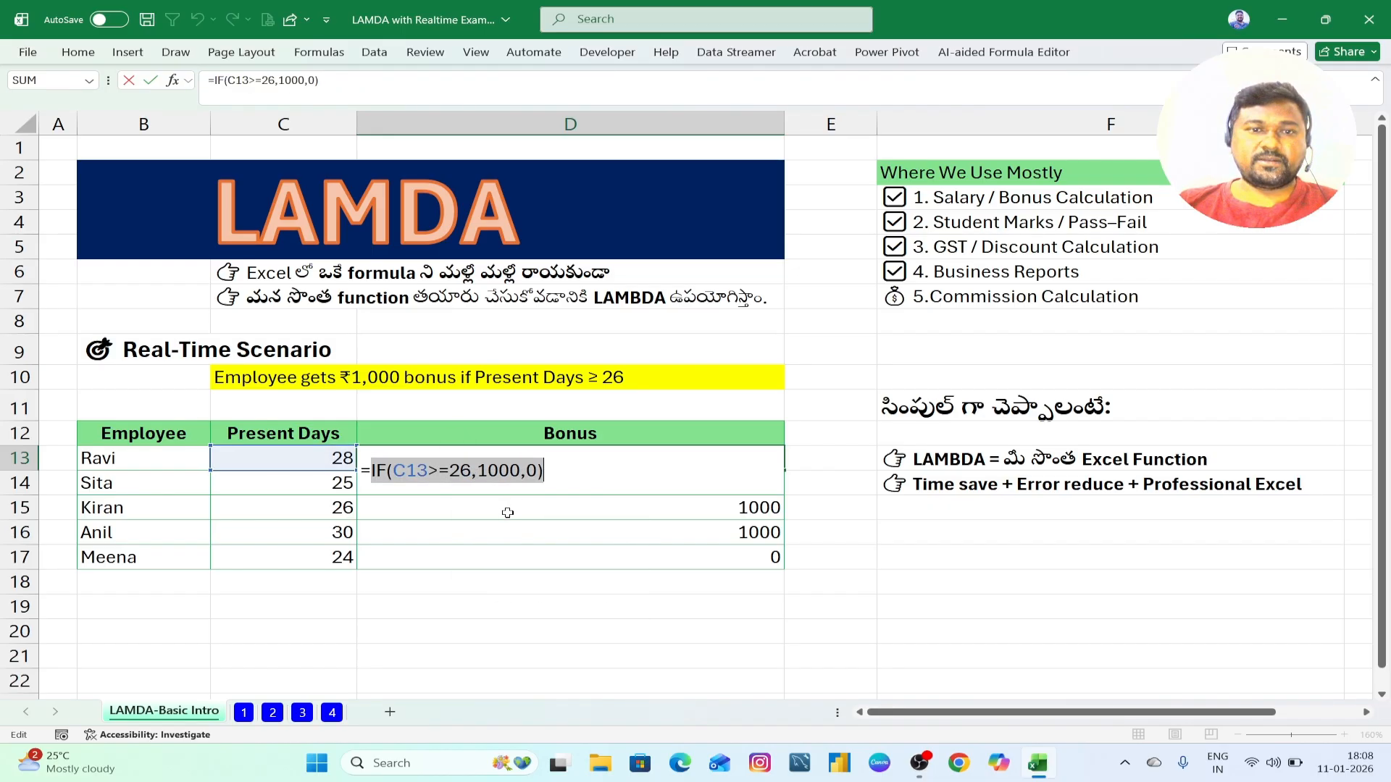
{"action": "key", "text": "Escape"}
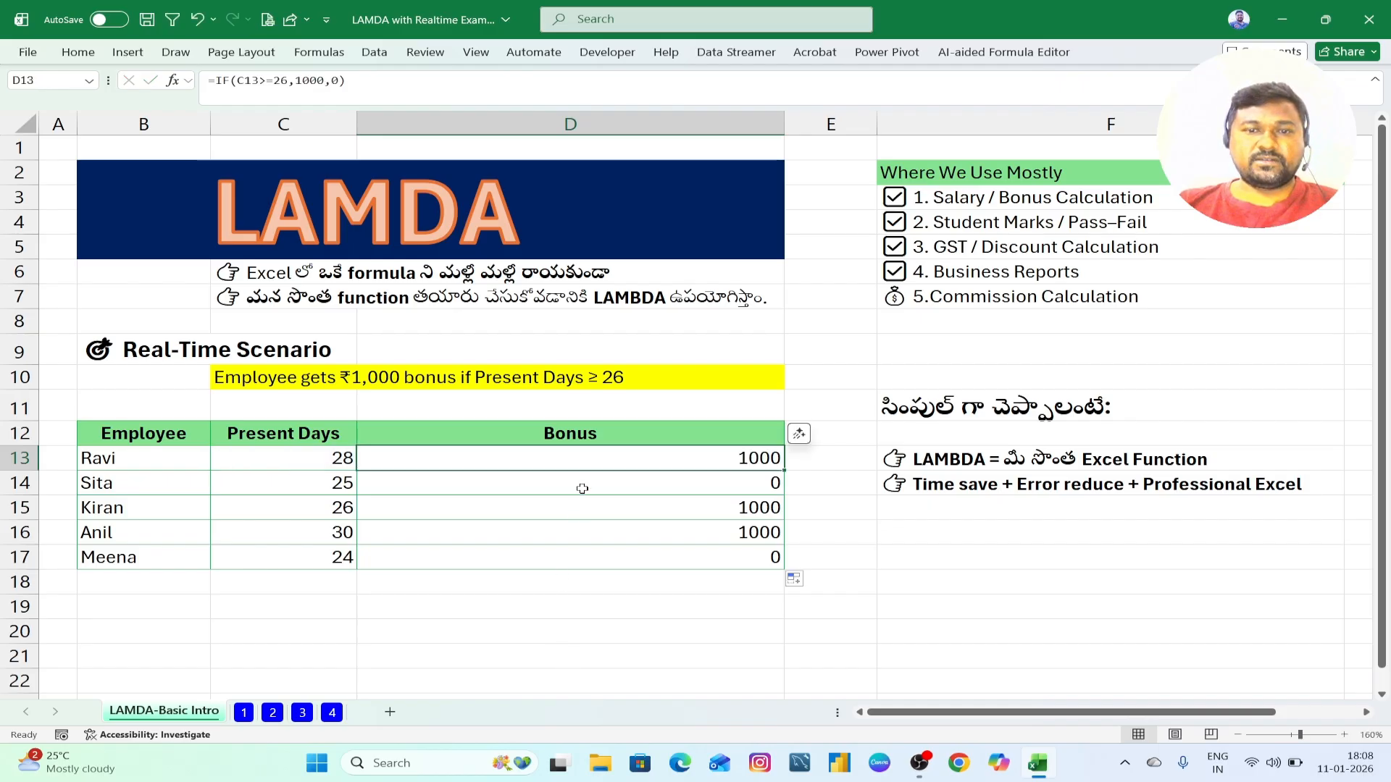
Step: Clear the IF formula from D13 and start a LAMBDA function in its place
{"action": "key", "text": "Delete"}
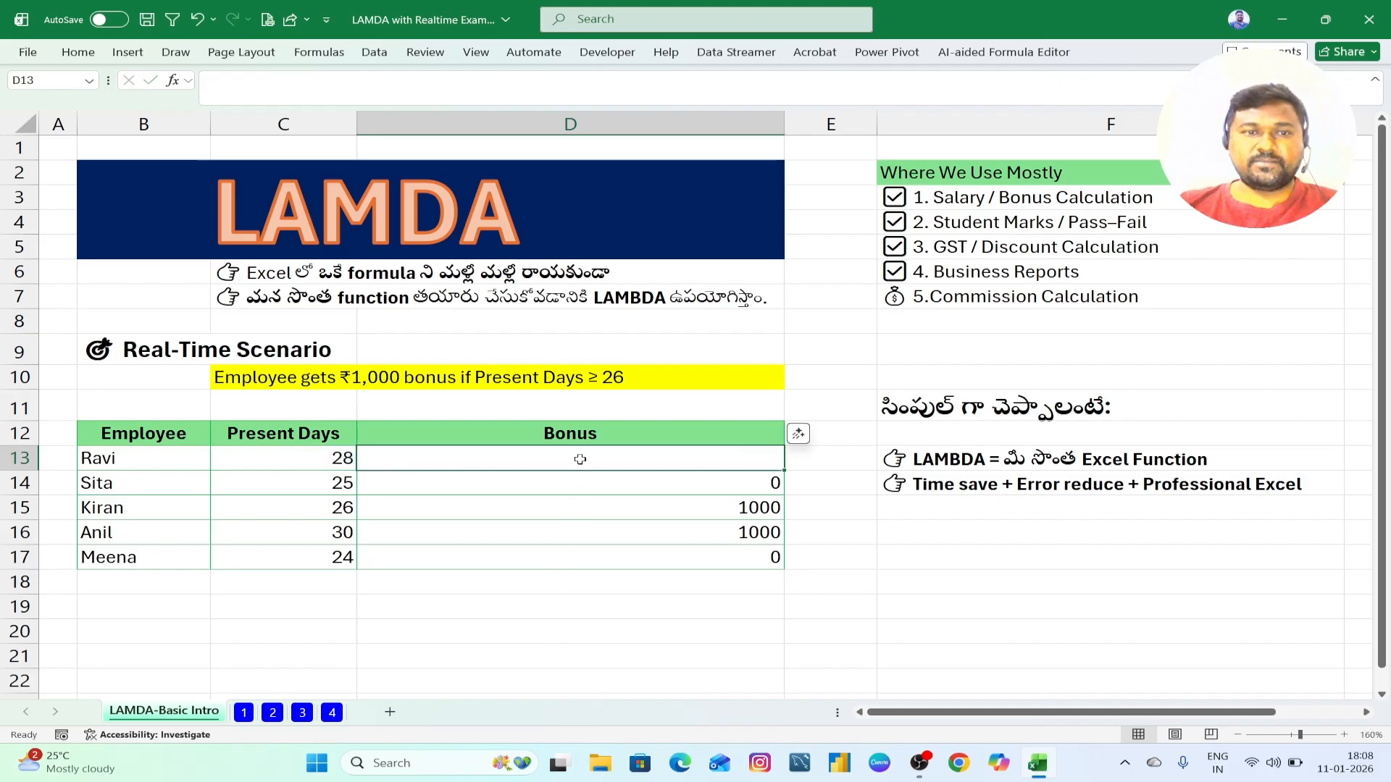
{"action": "type", "text": "="}
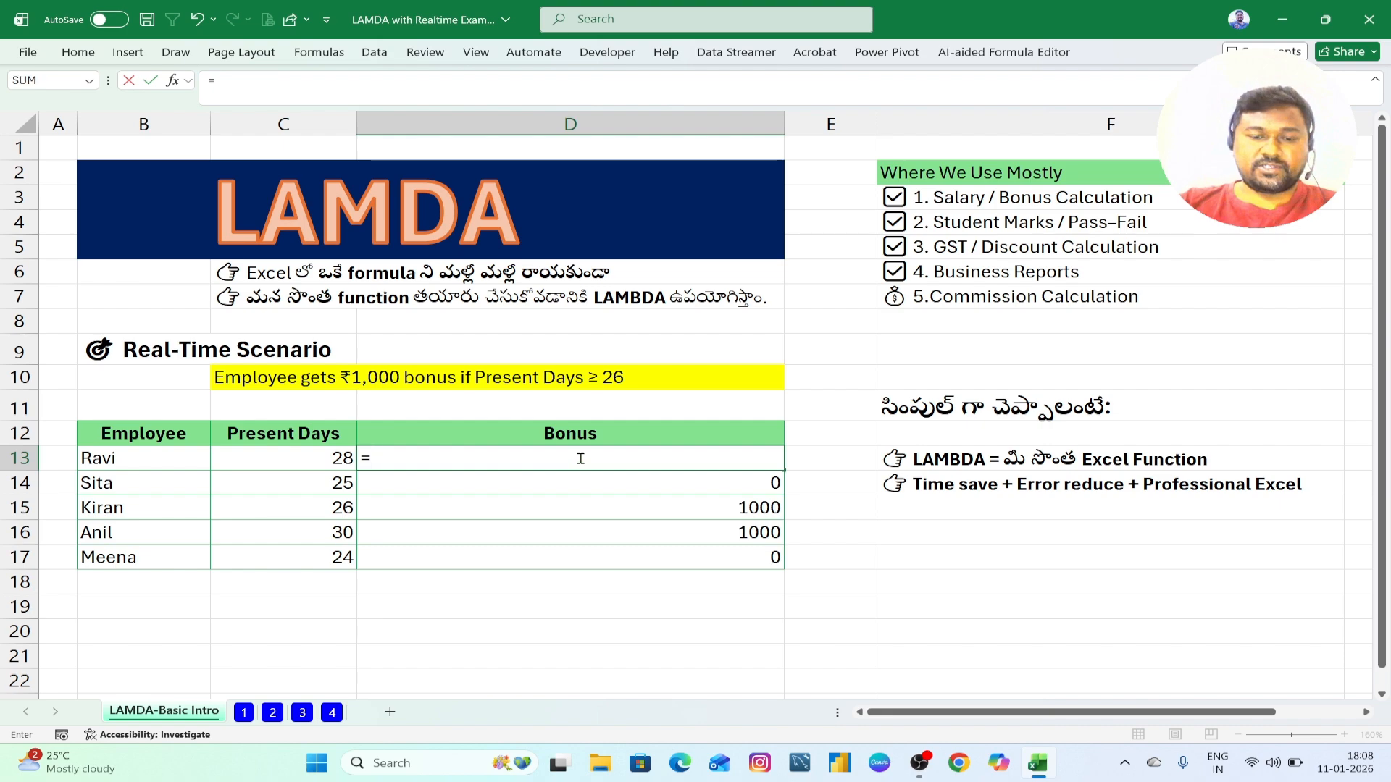
{"action": "type", "text": "lam"}
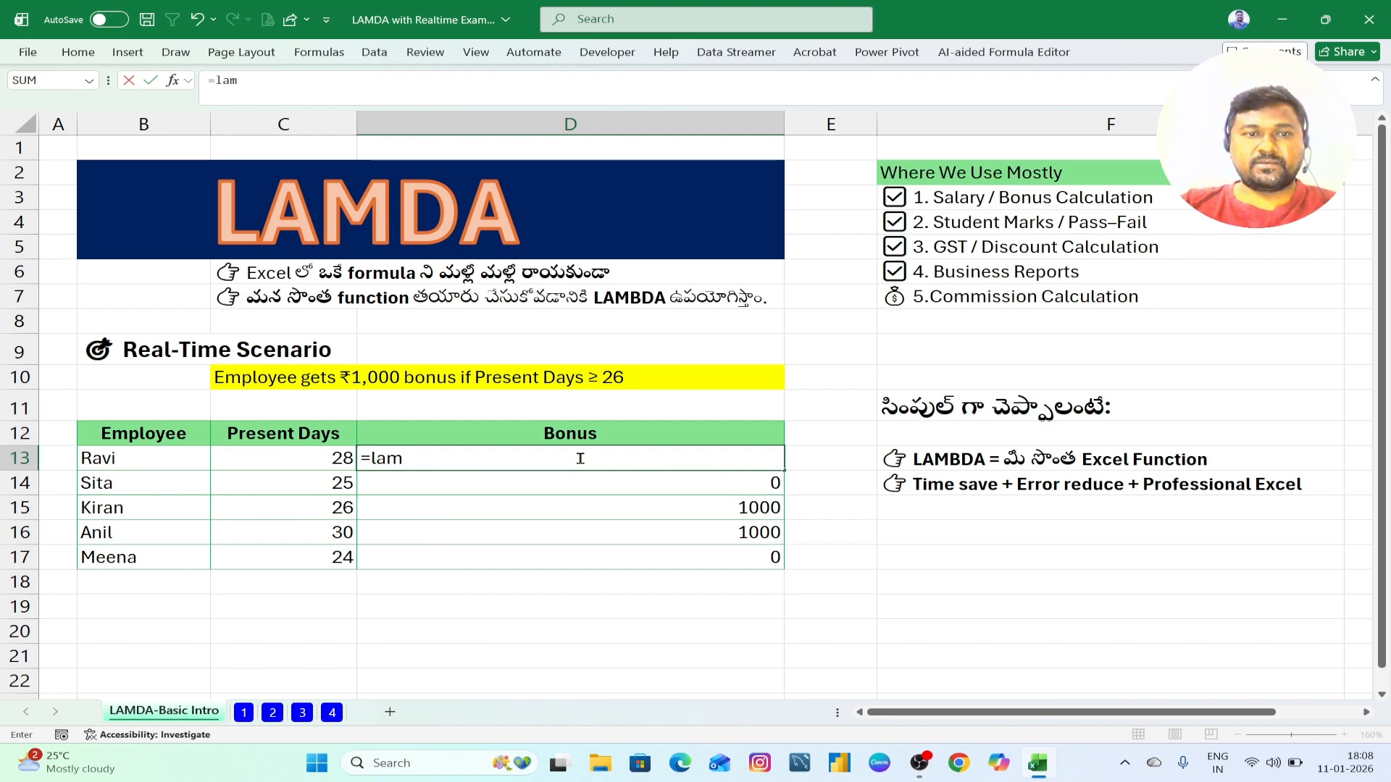
{"action": "key", "text": "BackSpace"}
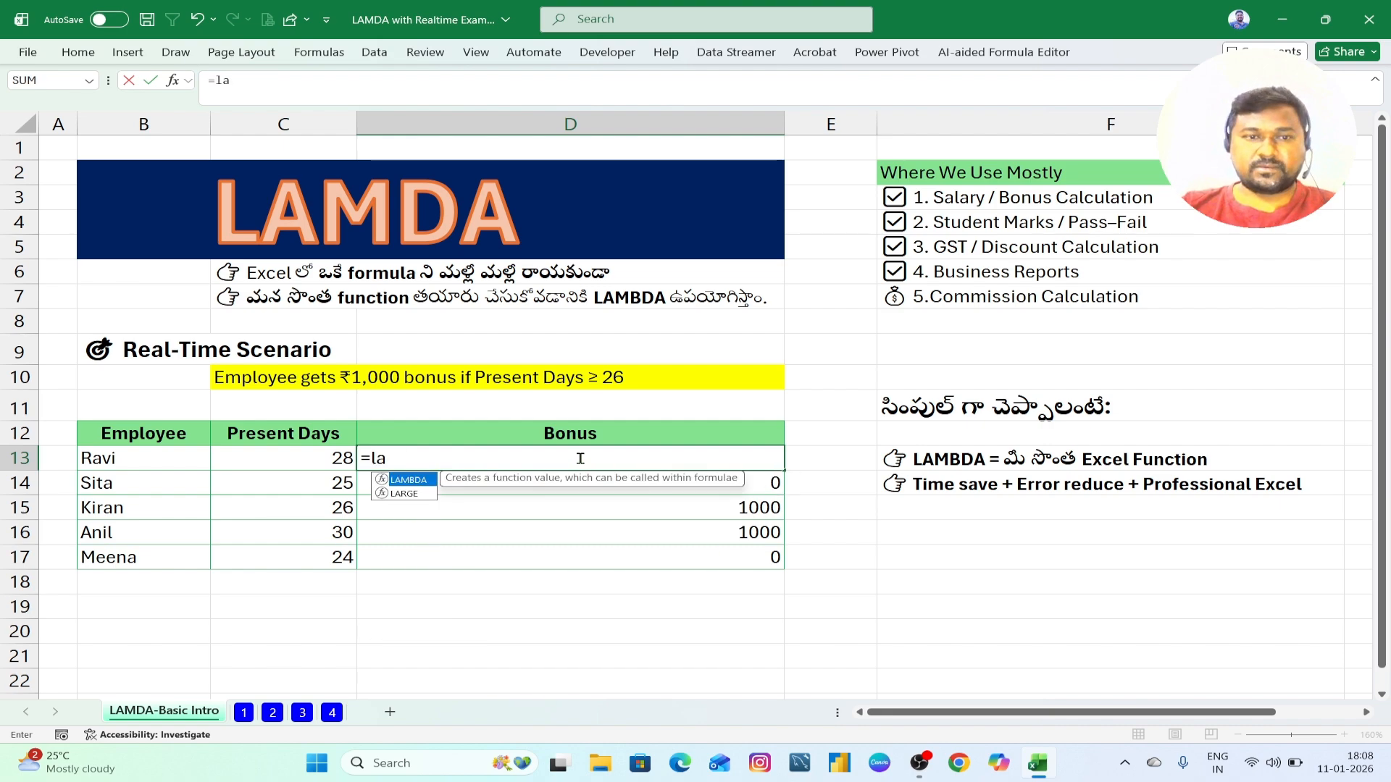
{"action": "key", "text": "Tab"}
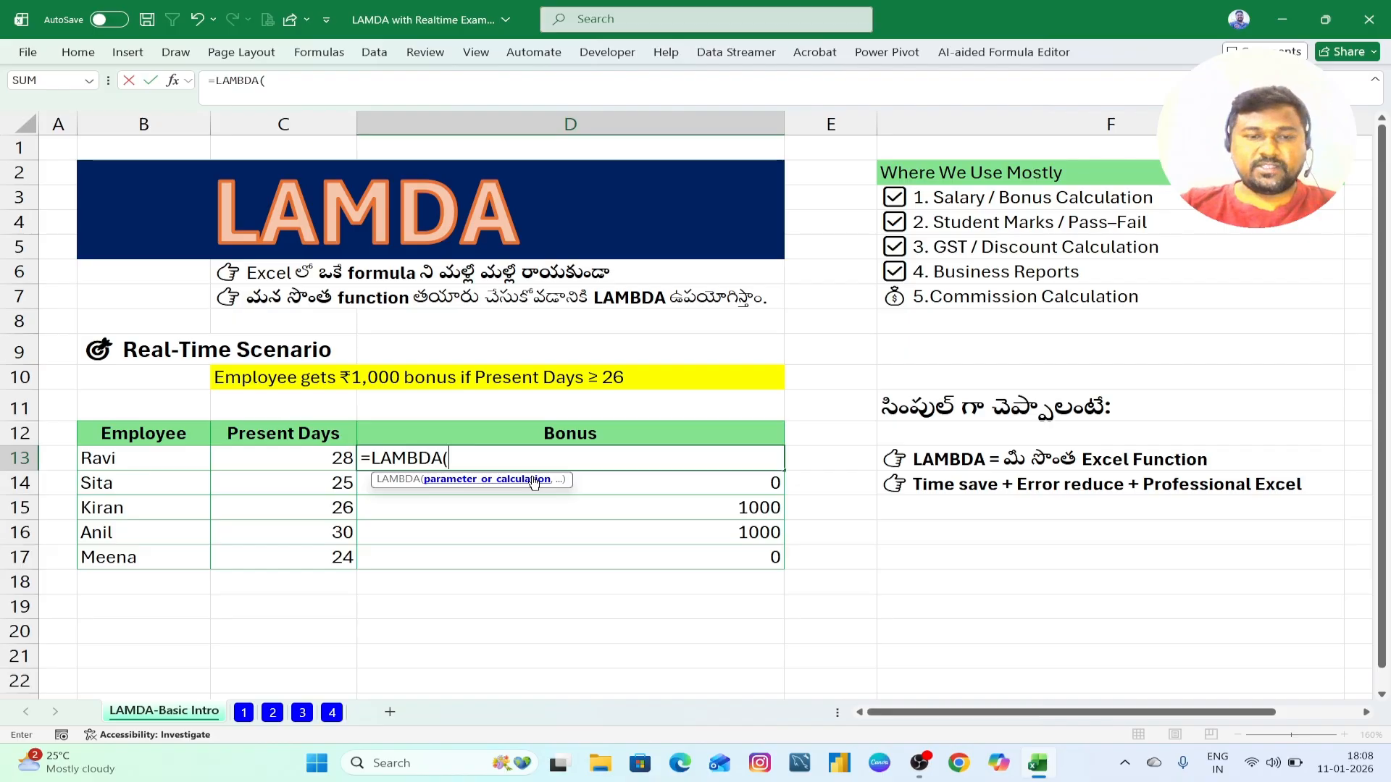
Step: Name the LAMBDA function's parameter Days in D13
{"action": "type", "text": "("}
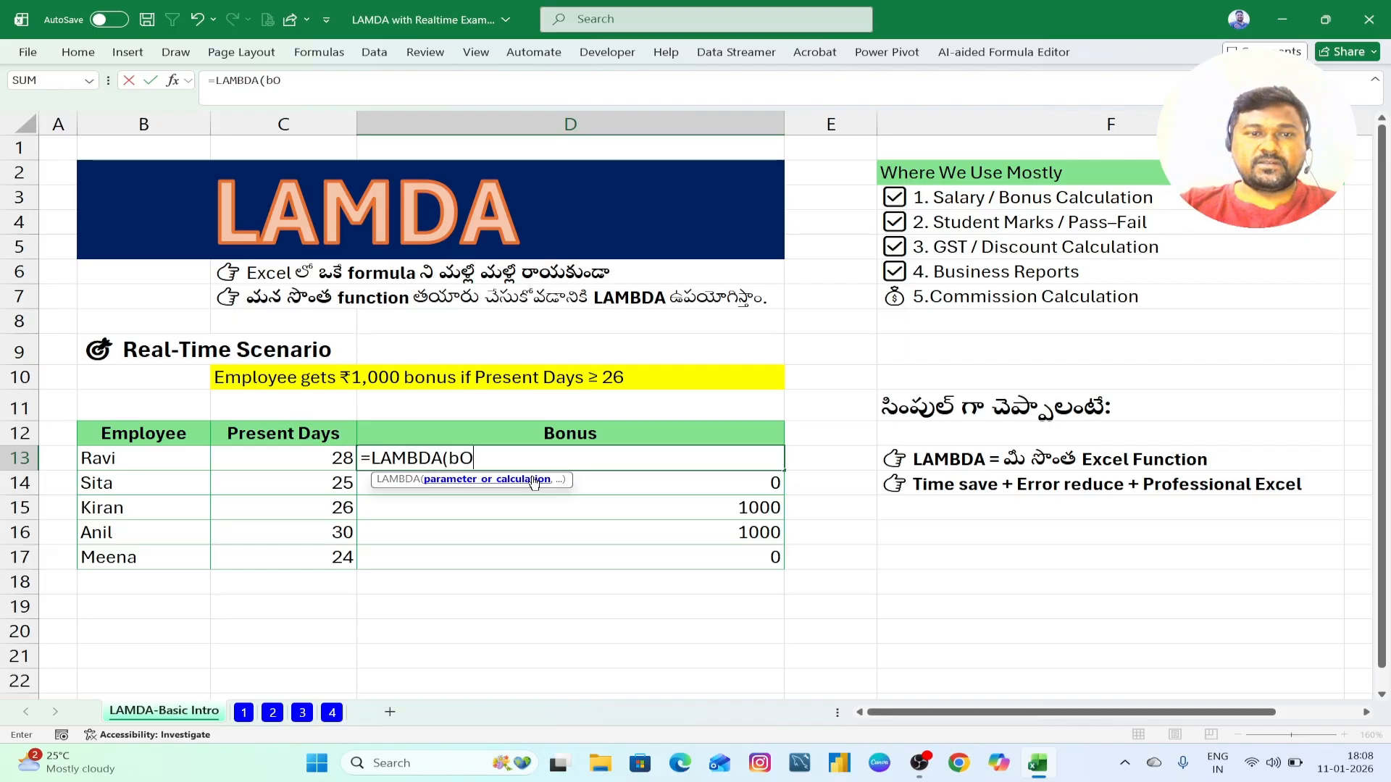
{"action": "key", "text": "BackSpace"}
{"action": "key", "text": "BackSpace"}
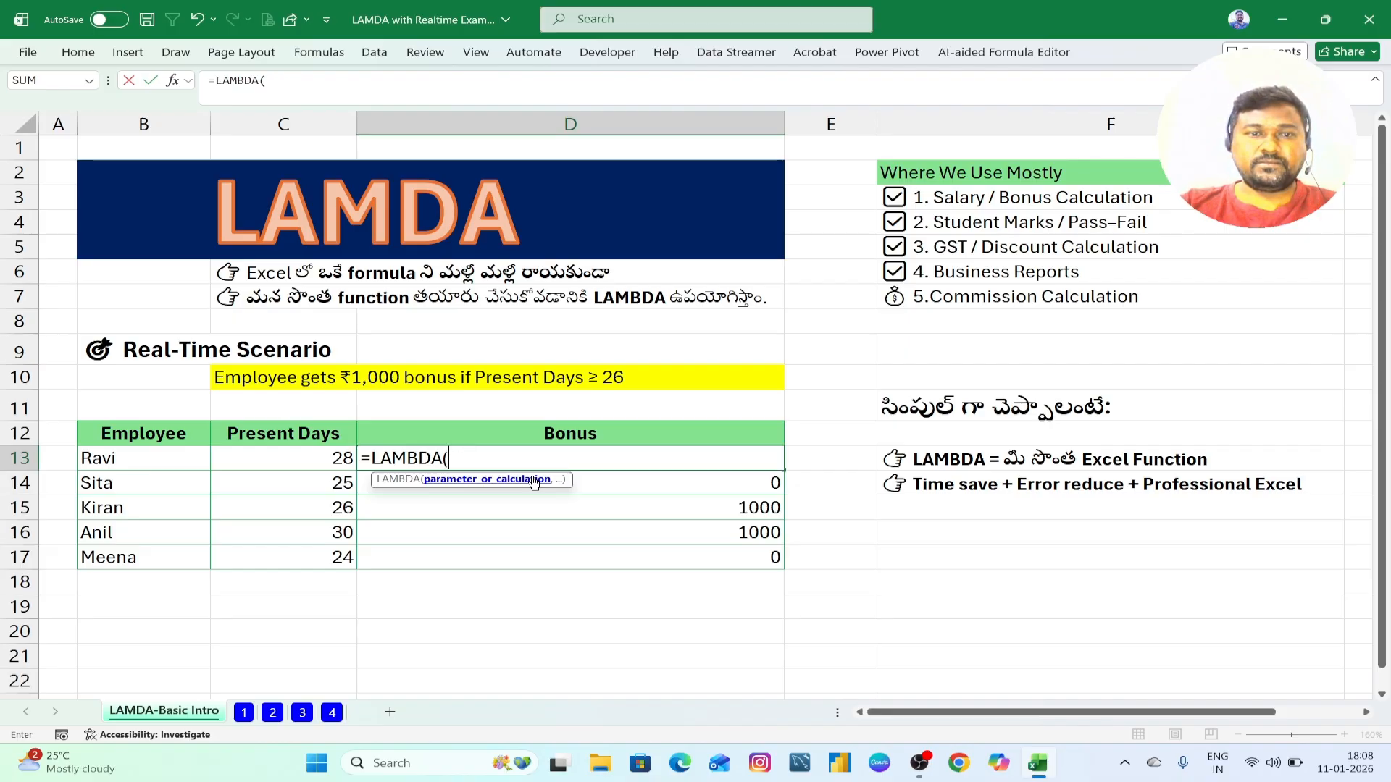
{"action": "type", "text": "BONU"}
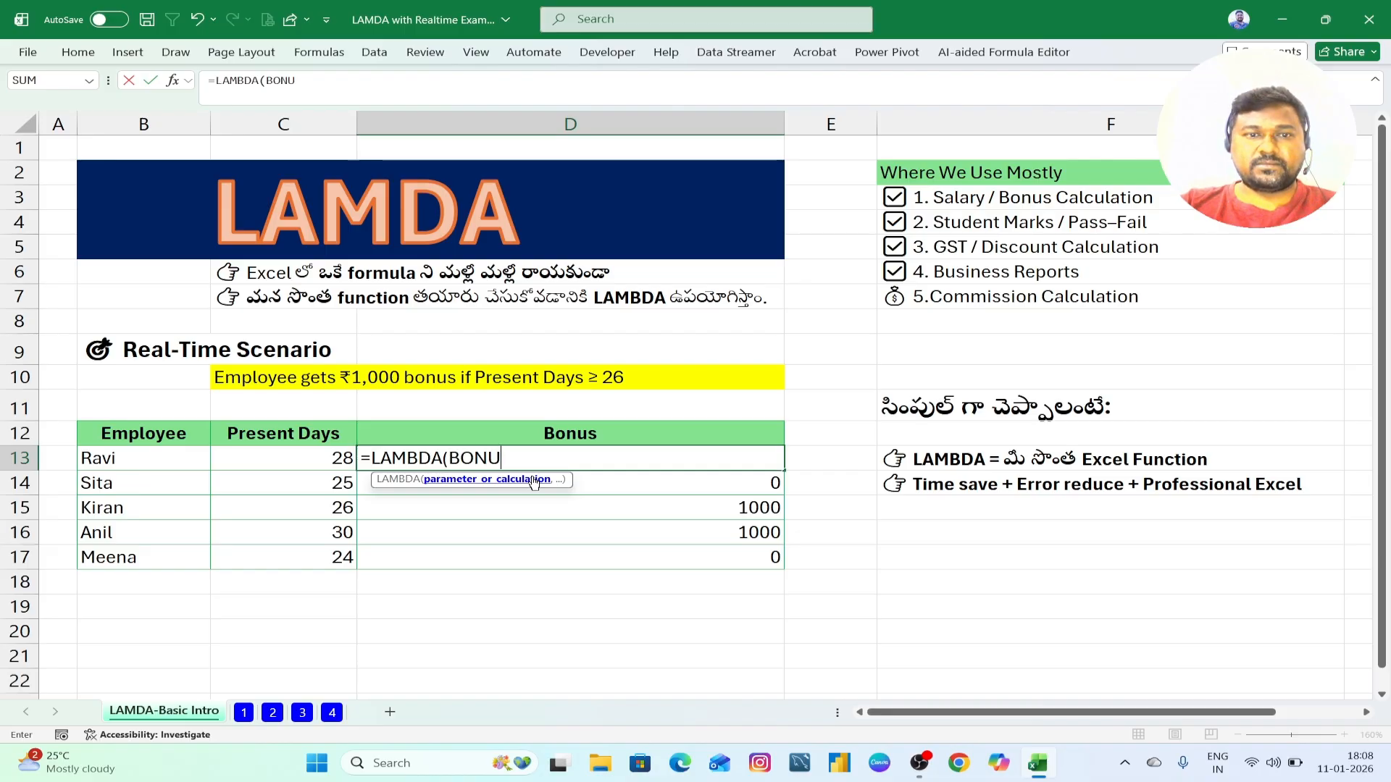
{"action": "key", "text": "BackSpace"}
{"action": "key", "text": "BackSpace"}
{"action": "key", "text": "BackSpace"}
{"action": "key", "text": "BackSpace"}
{"action": "type", "text": "DAYS"}
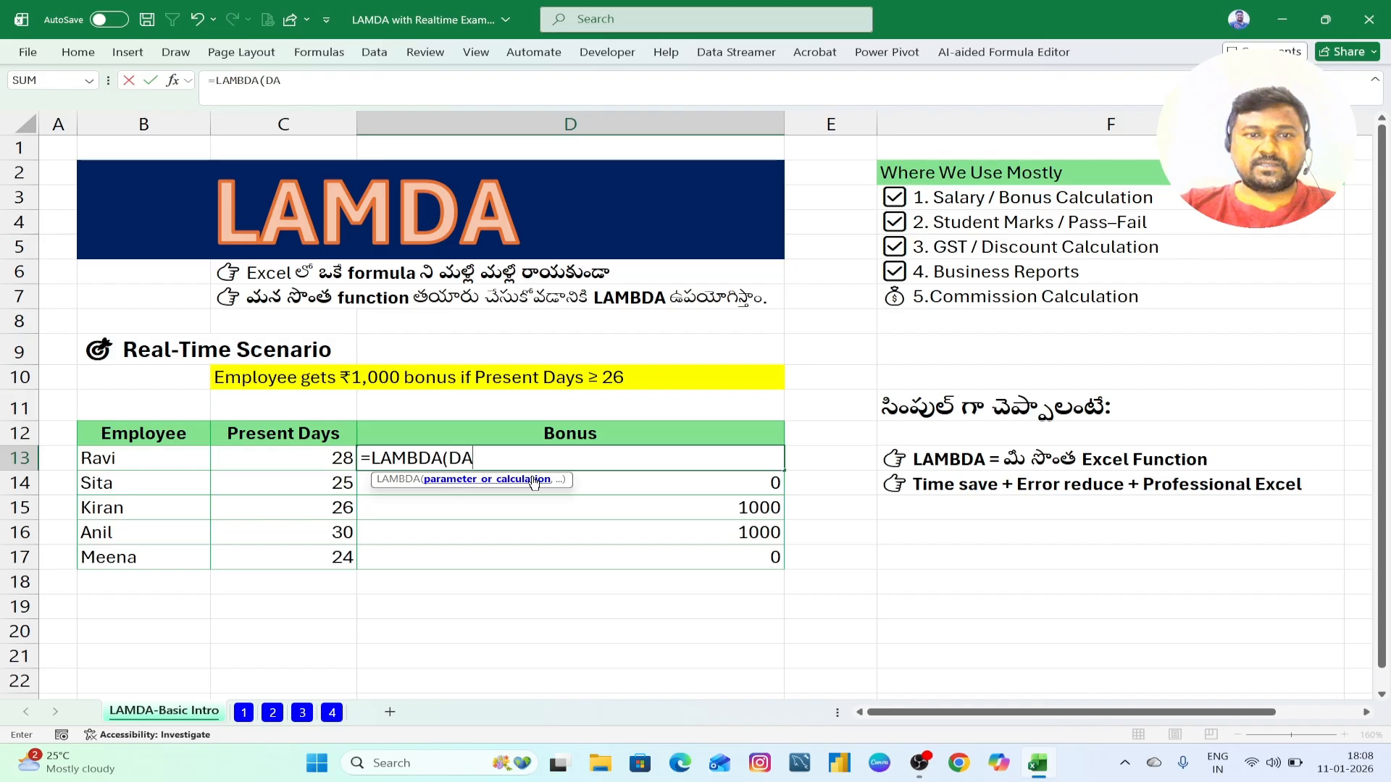
{"action": "key", "text": "BackSpace"}
{"action": "key", "text": "BackSpace"}
{"action": "key", "text": "BackSpace"}
{"action": "type", "text": "ayhs"}
{"action": "key", "text": "BackSpace"}
{"action": "key", "text": "BackSpace"}
{"action": "type", "text": "s"}
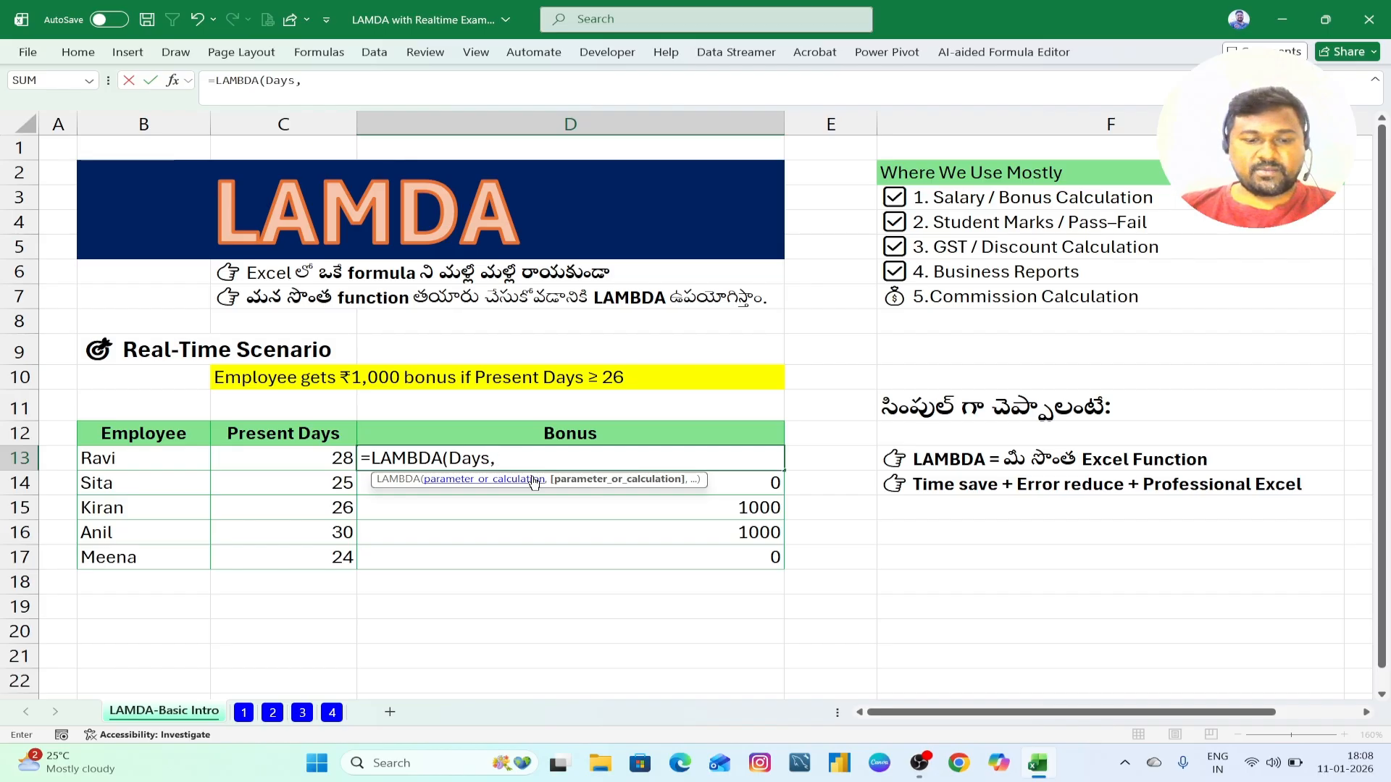
Step: Add the copied IF expression as the LAMBDA's calculation with Days in place of C13, entering =LAMBDA(Days,IF(Days>=26,1000,0)) in D13
{"action": "type", "text": ",IF(C13>=26,1000,0)"}
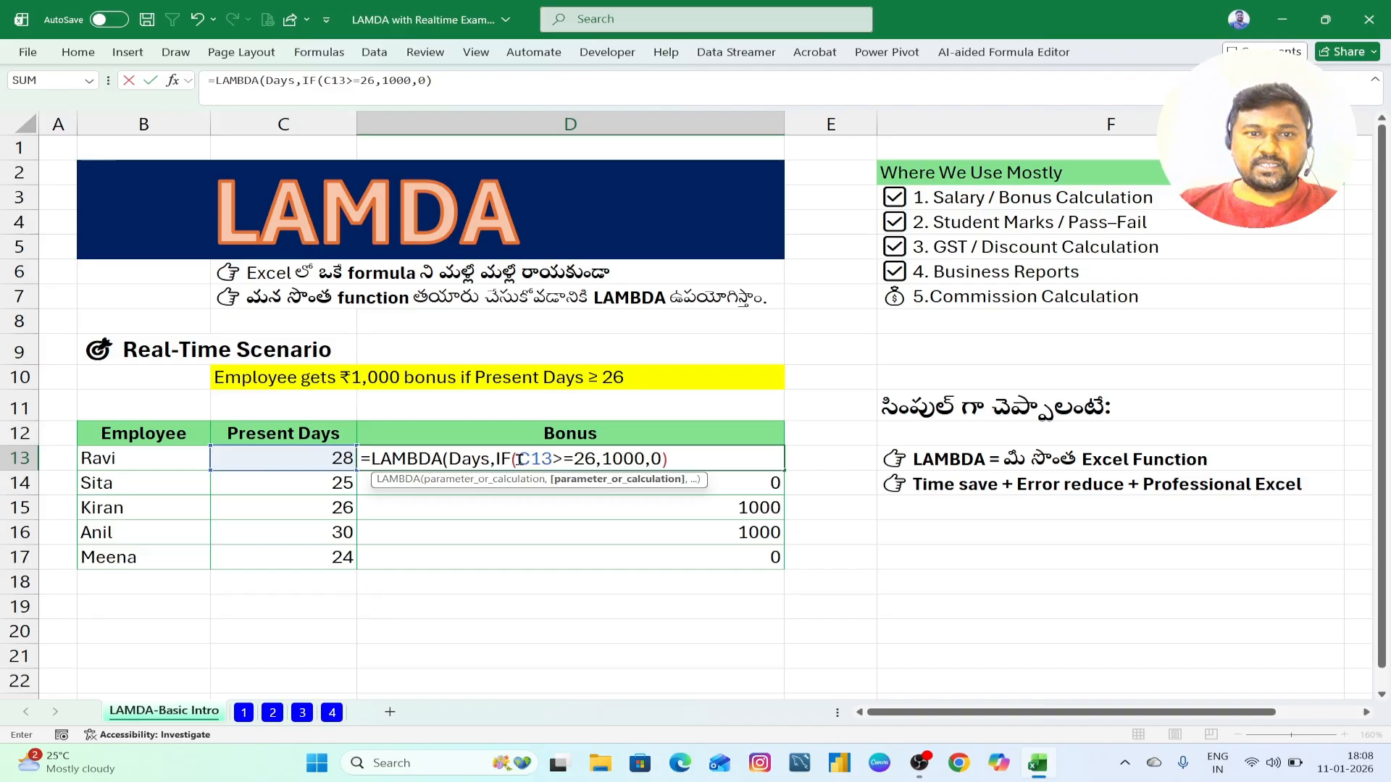
{"action": "left_click_drag", "start_coordinate": [519, 459], "coordinate": [553, 460]}
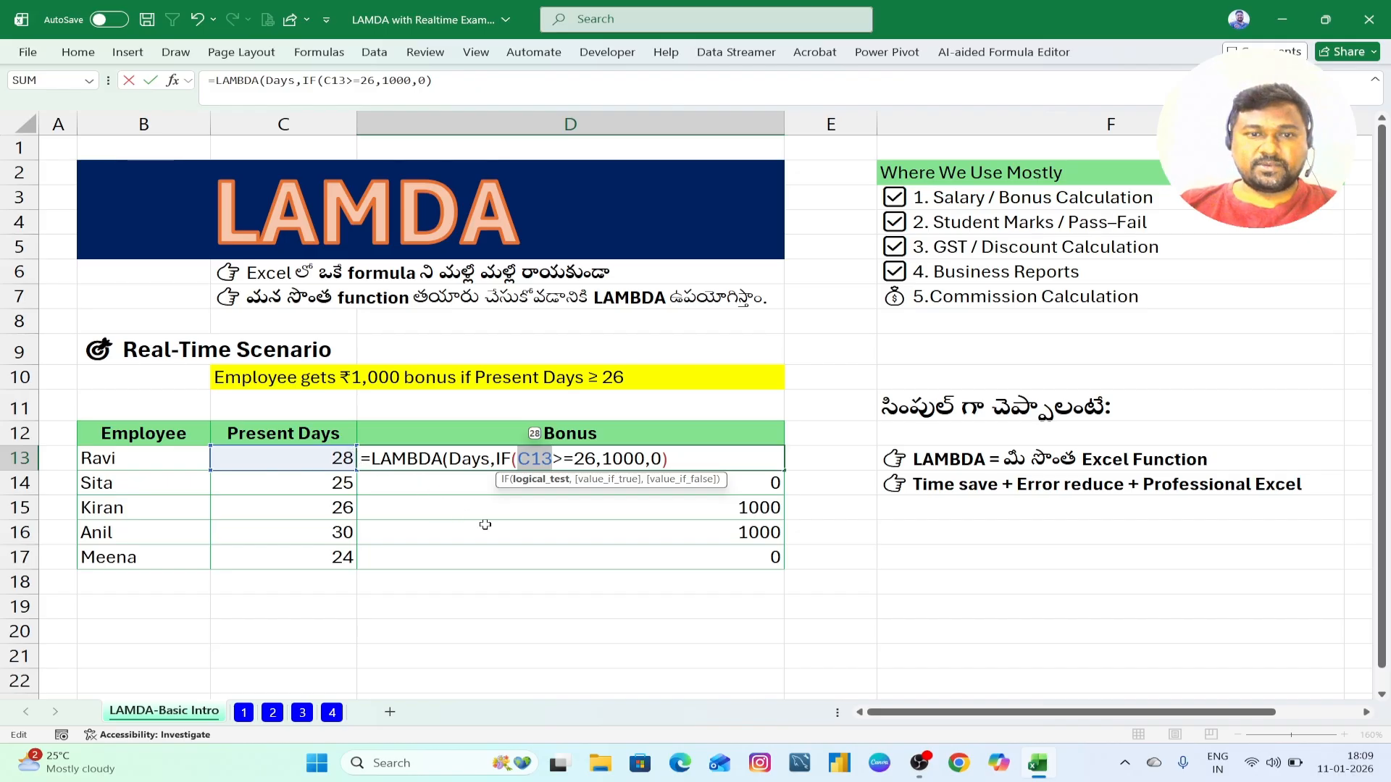
{"action": "type", "text": "Days"}
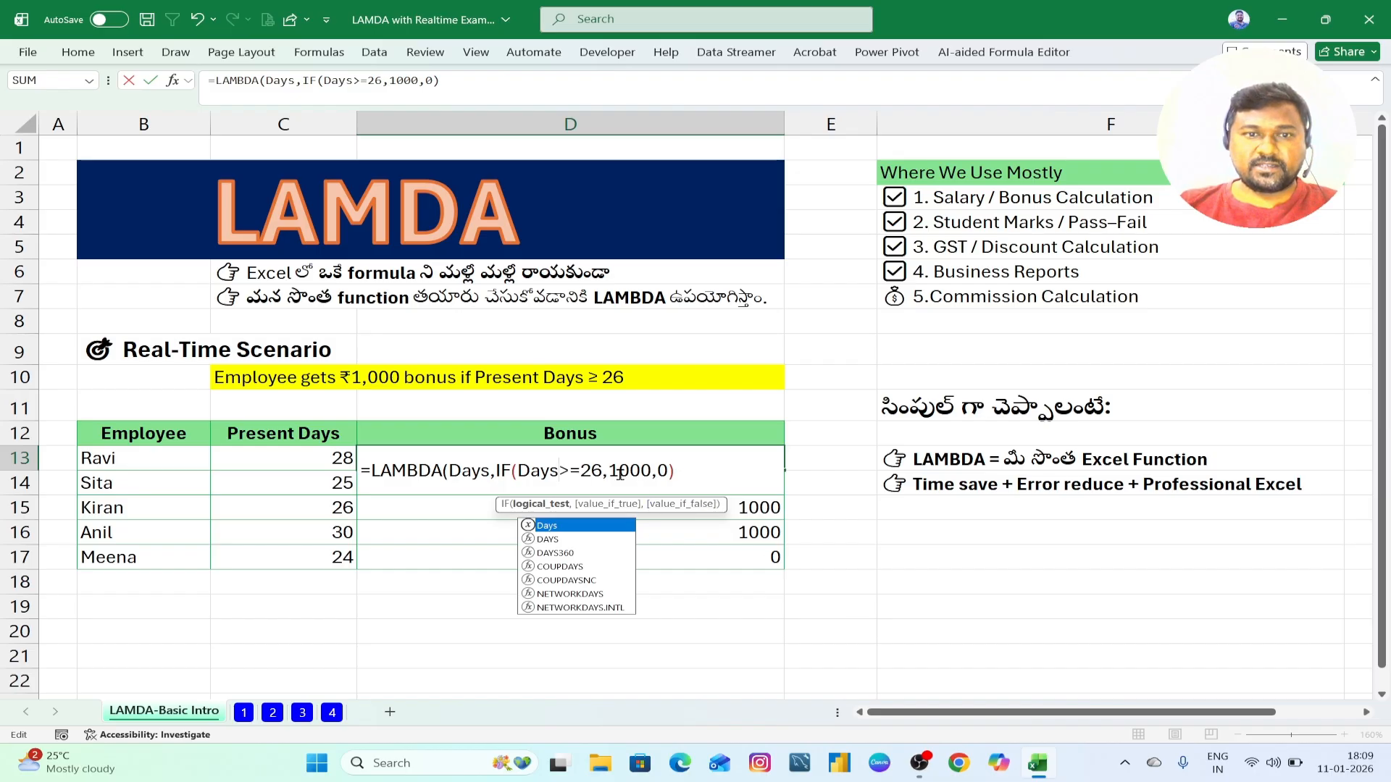
{"action": "left_click", "coordinate": [694, 470]}
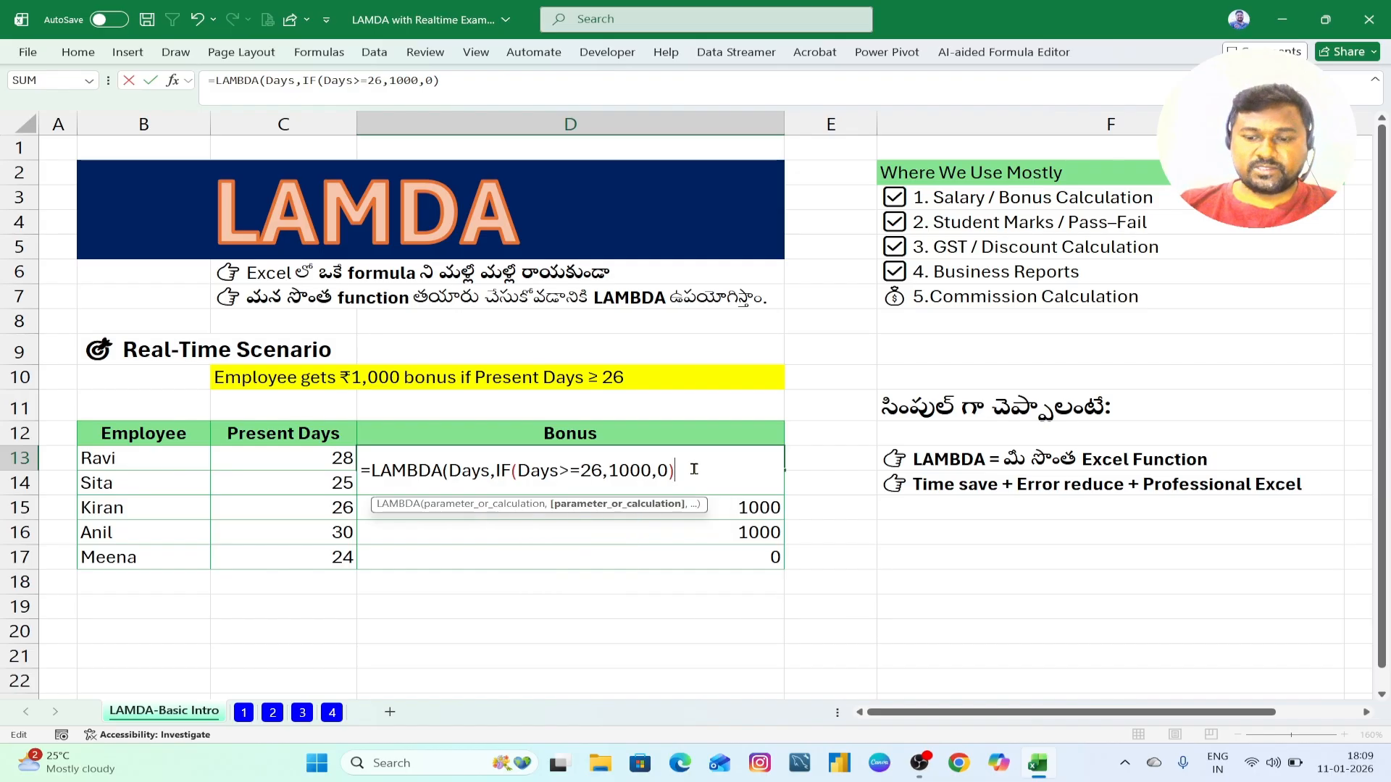
{"action": "key", "text": "Return"}
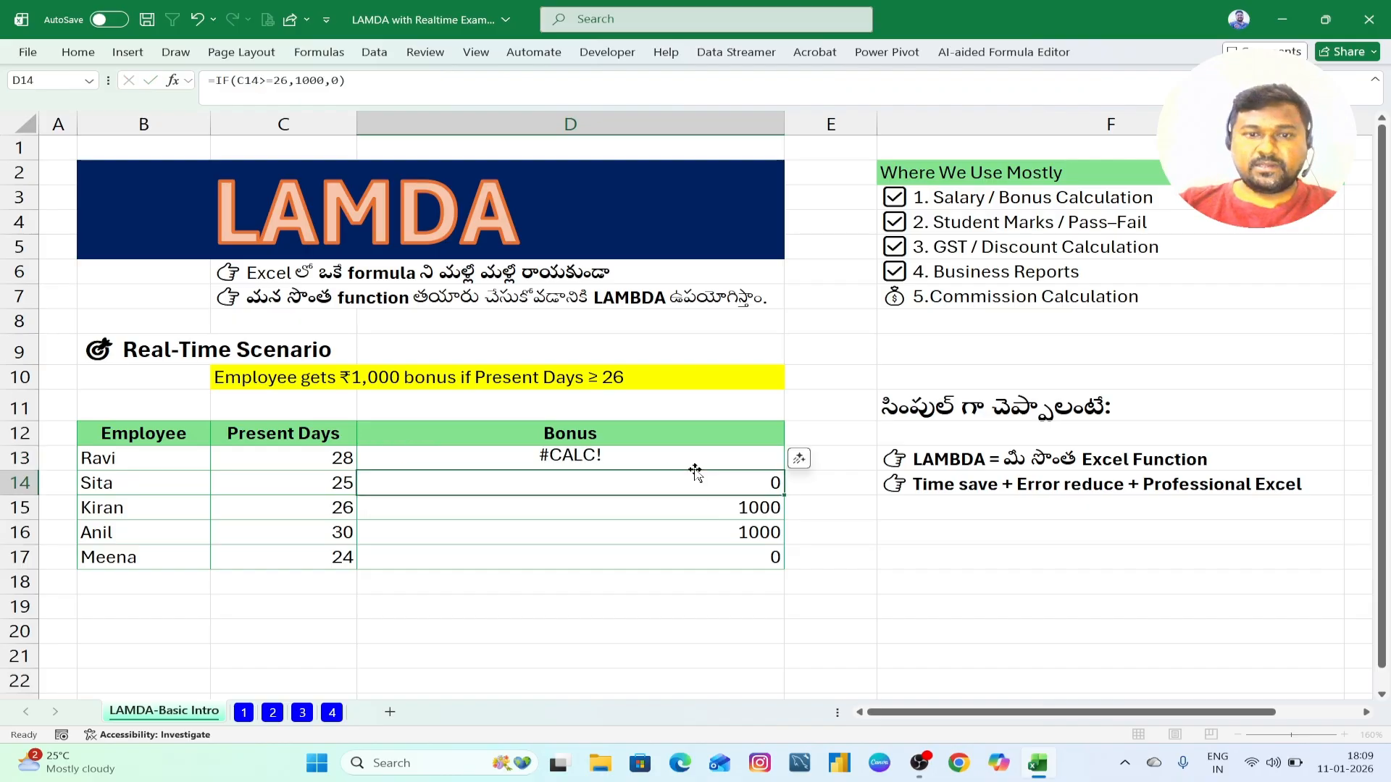
Step: Append (C13) as the argument to D13's LAMBDA formula and fill it down the Bonus column through D17
{"action": "left_click", "coordinate": [615, 458]}
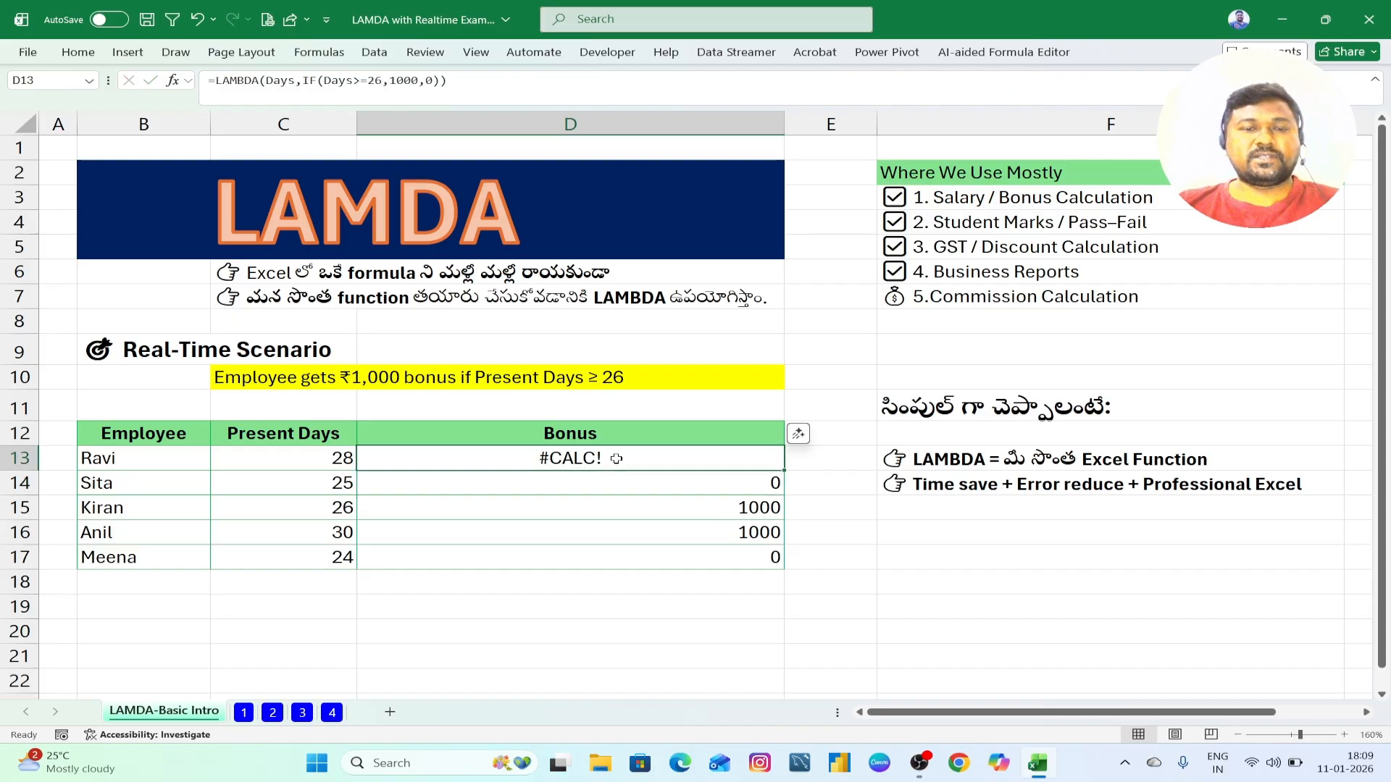
{"action": "double_click", "coordinate": [617, 460]}
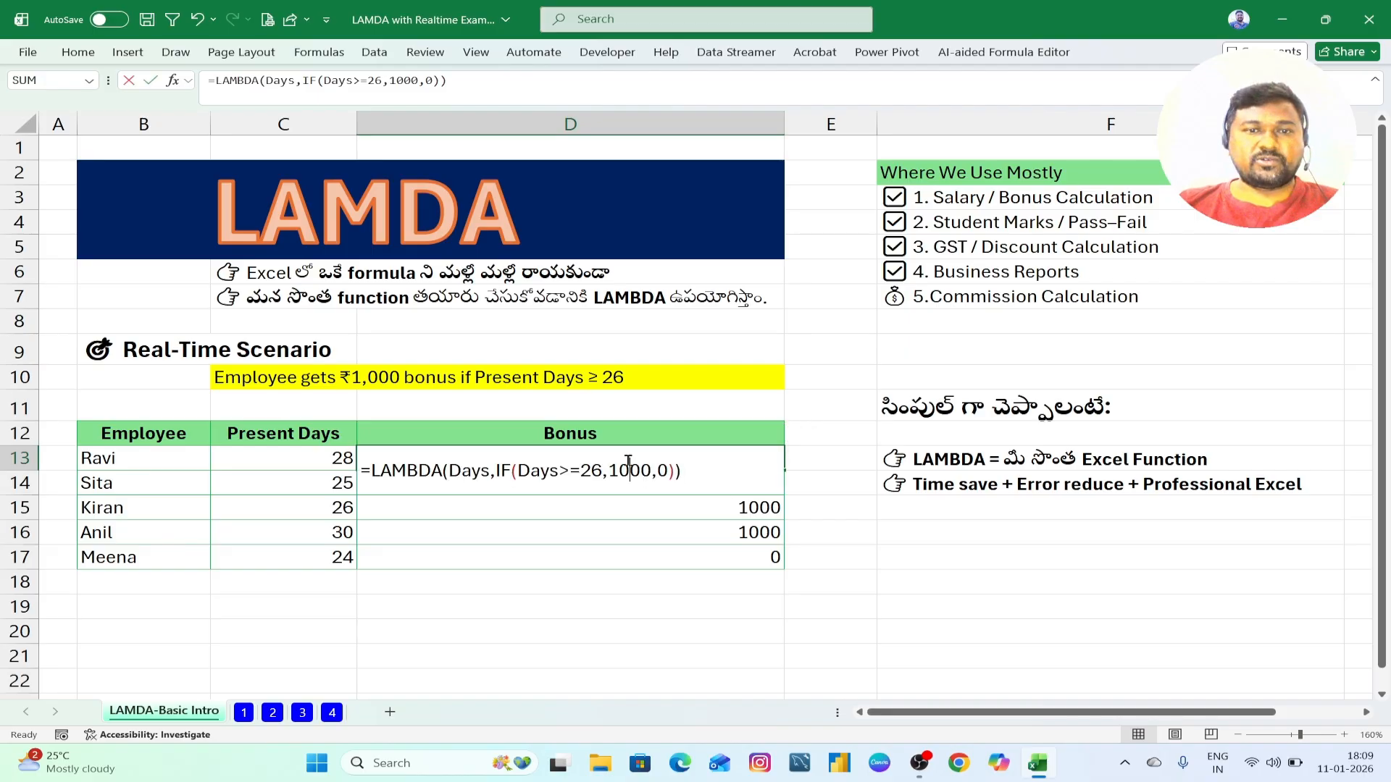
{"action": "left_click", "coordinate": [684, 474]}
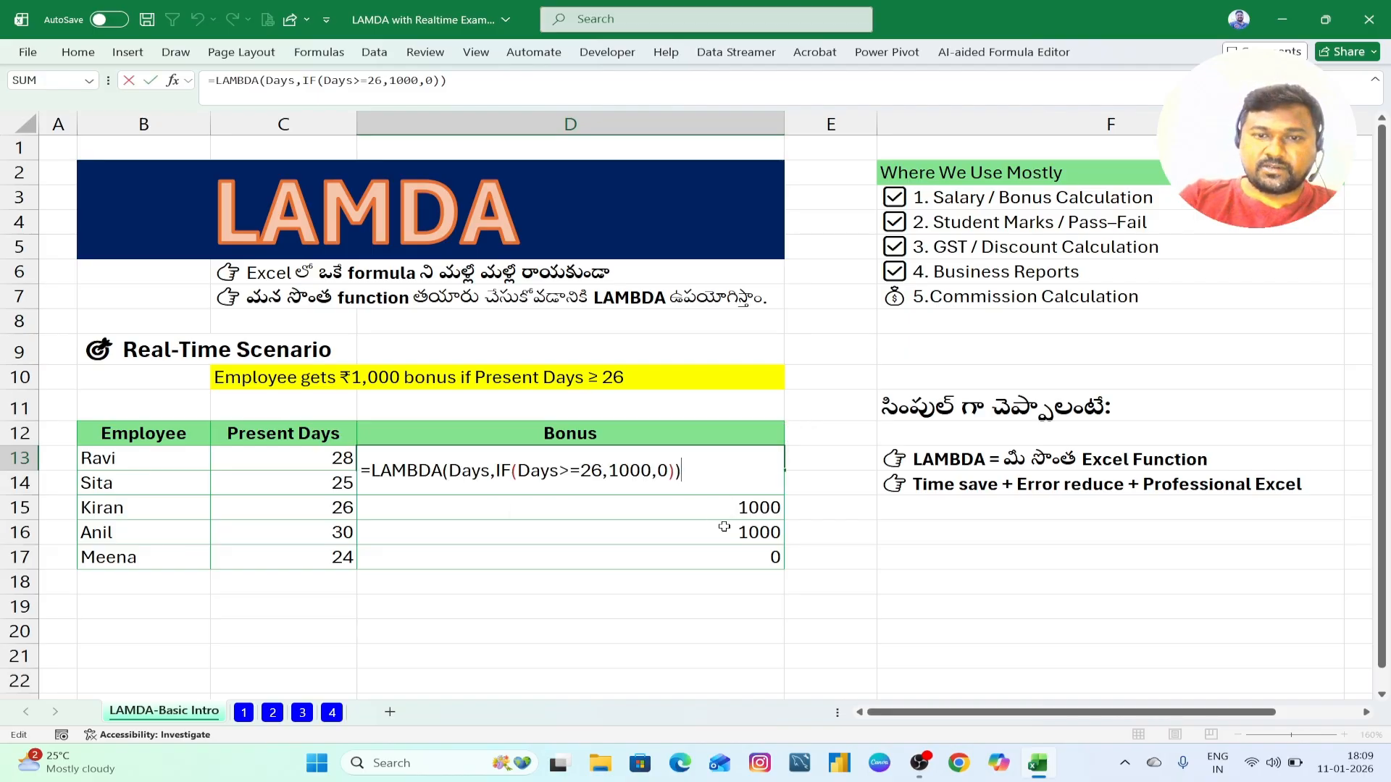
{"action": "type", "text": "("}
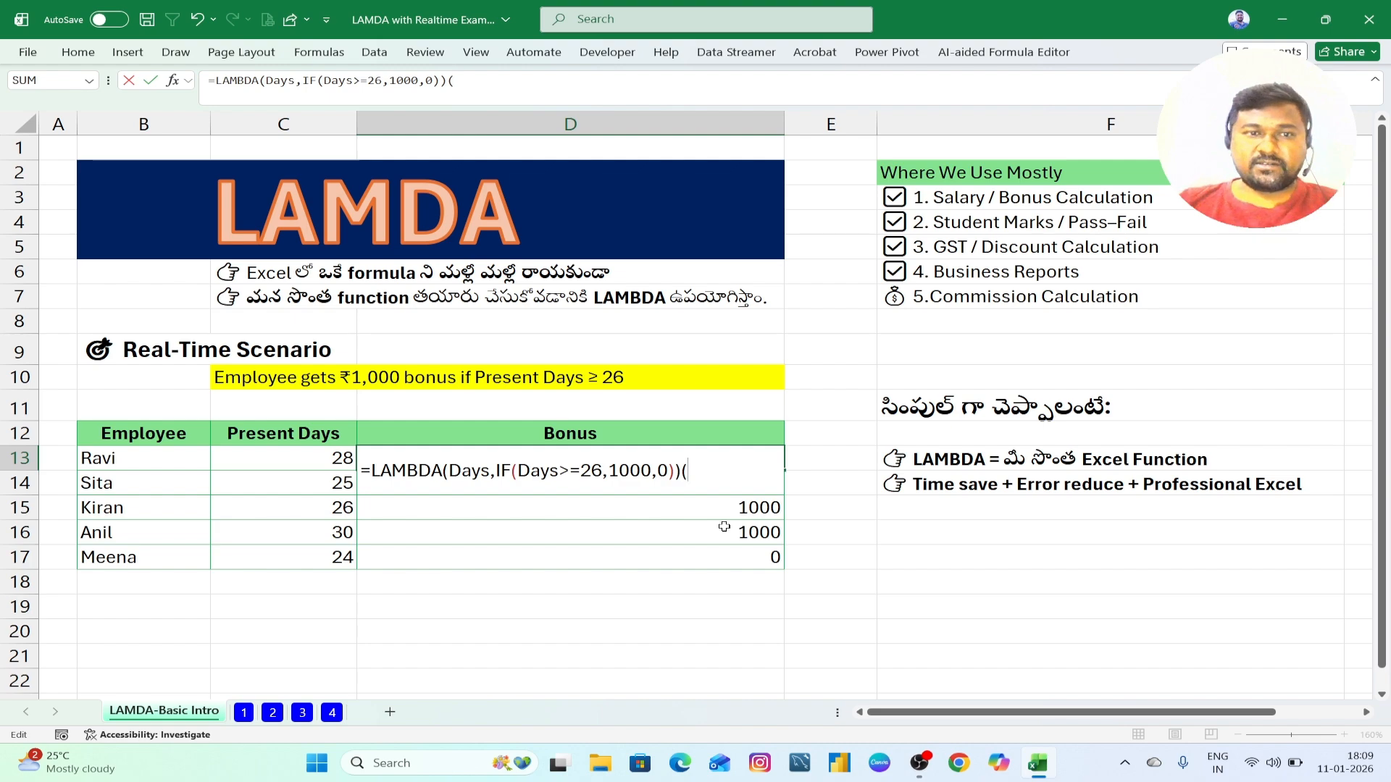
{"action": "left_click", "coordinate": [347, 458]}
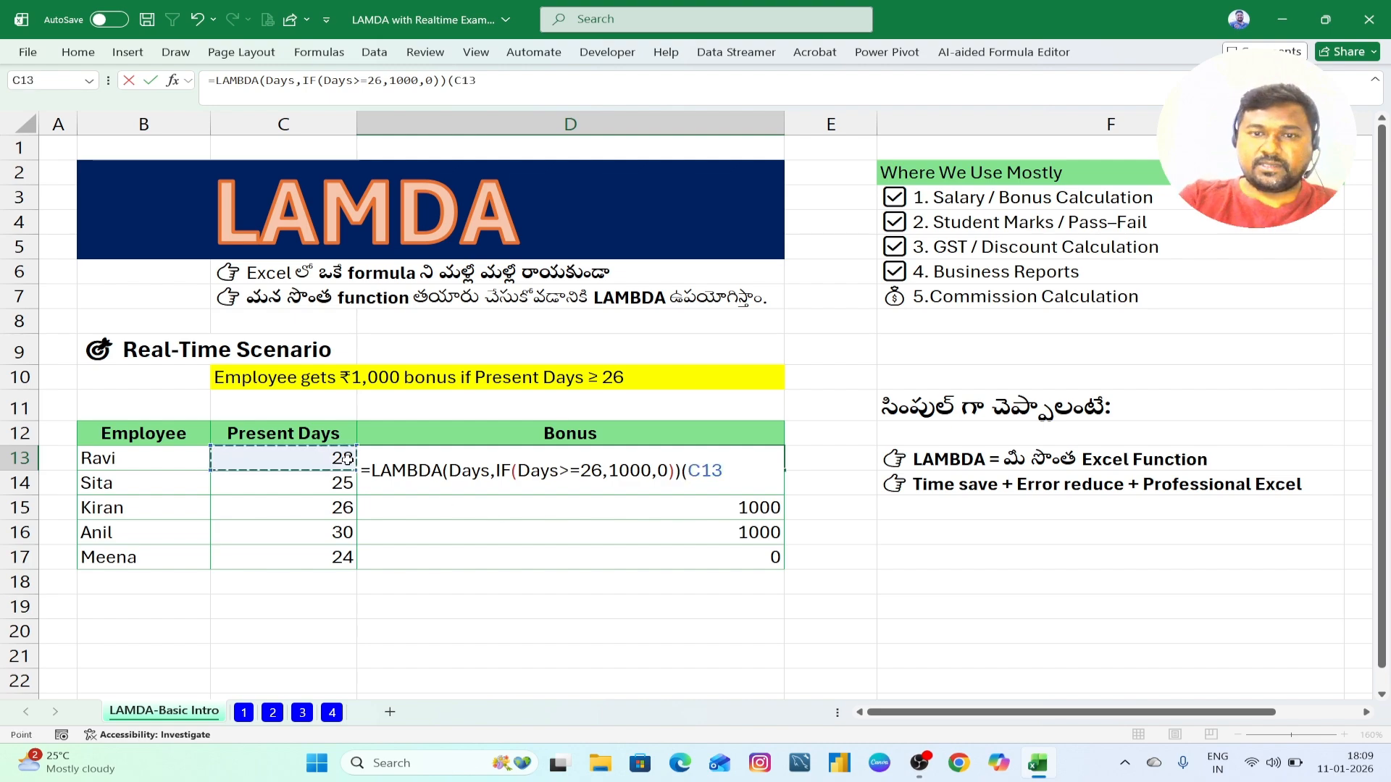
{"action": "type", "text": ")"}
{"action": "key", "text": "Return"}
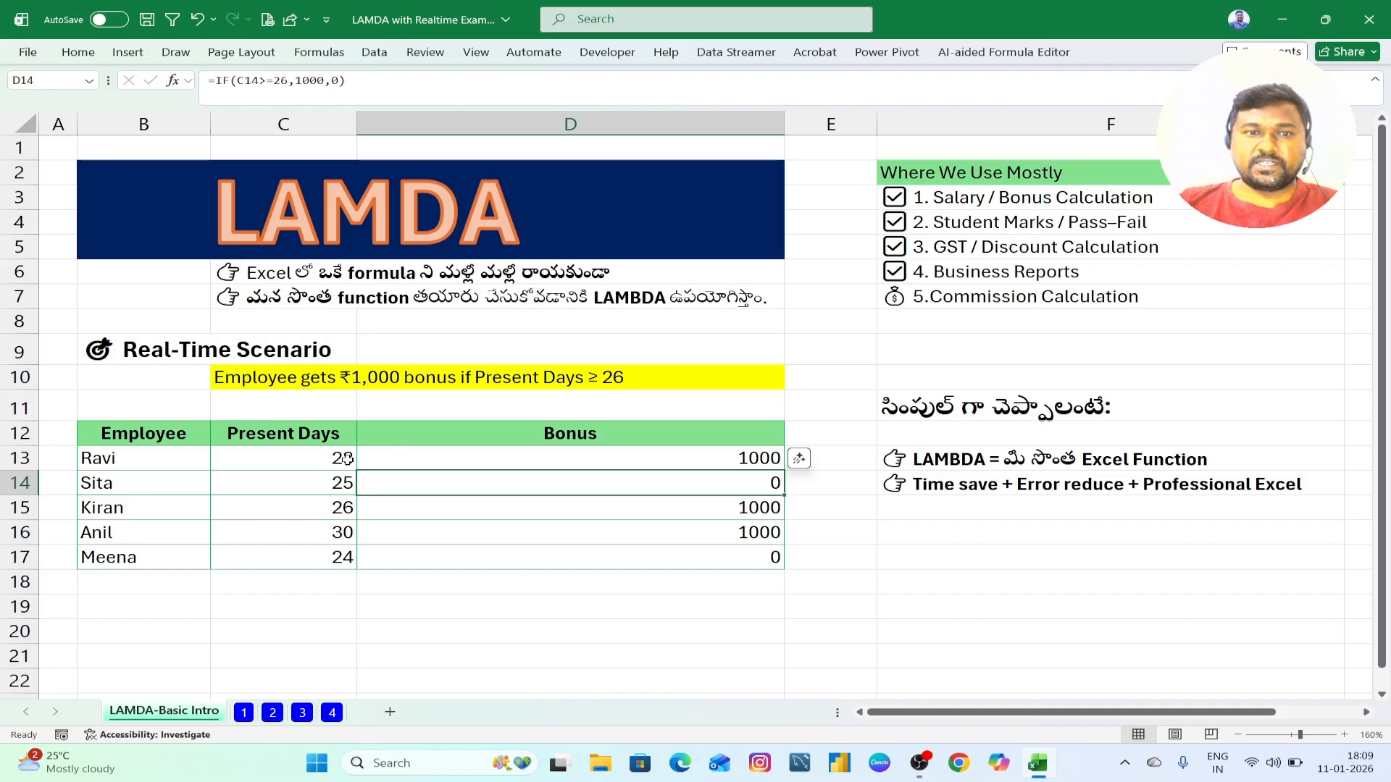
{"action": "left_click", "coordinate": [717, 458]}
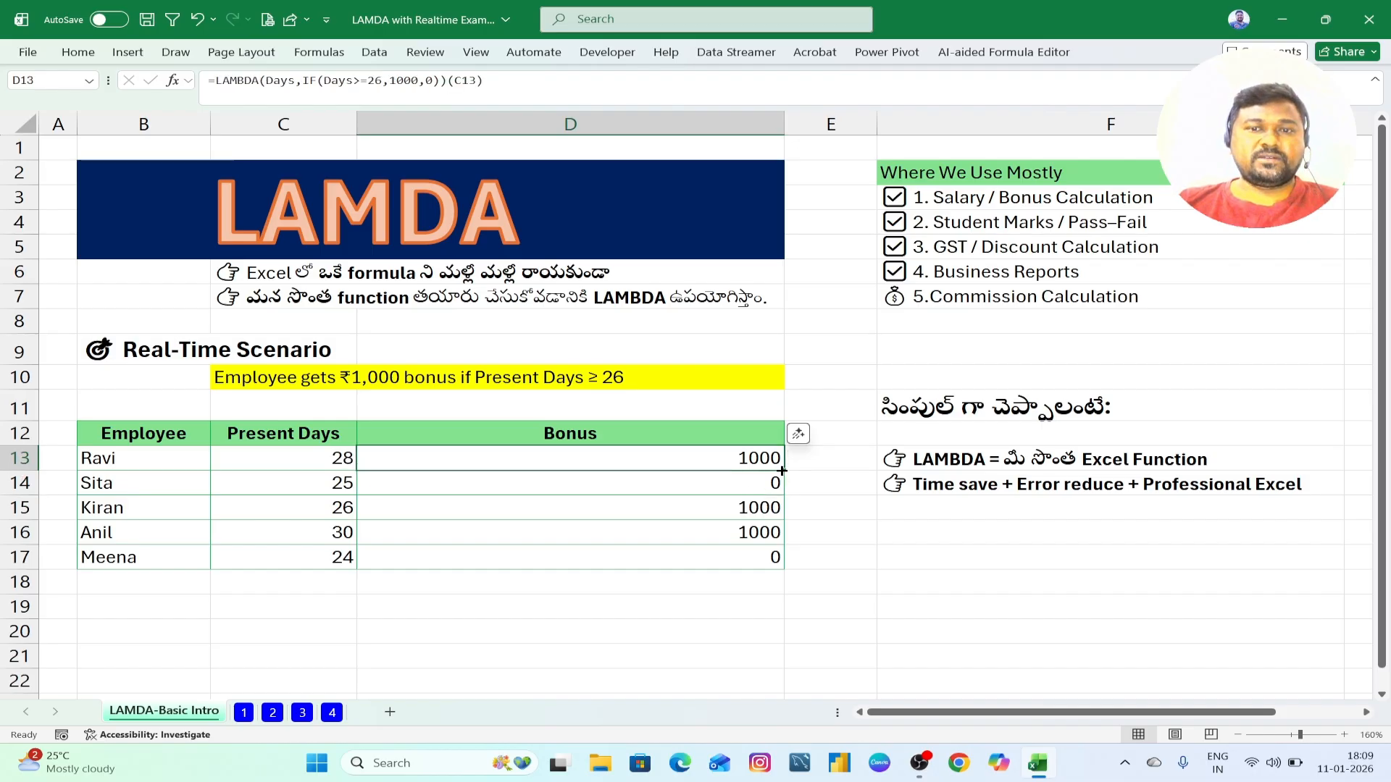
{"action": "left_click_drag", "start_coordinate": [786, 471], "coordinate": [770, 563]}
Step: Remove the trailing (C13) argument from the LAMBDA formula in D13
{"action": "double_click", "coordinate": [745, 462]}
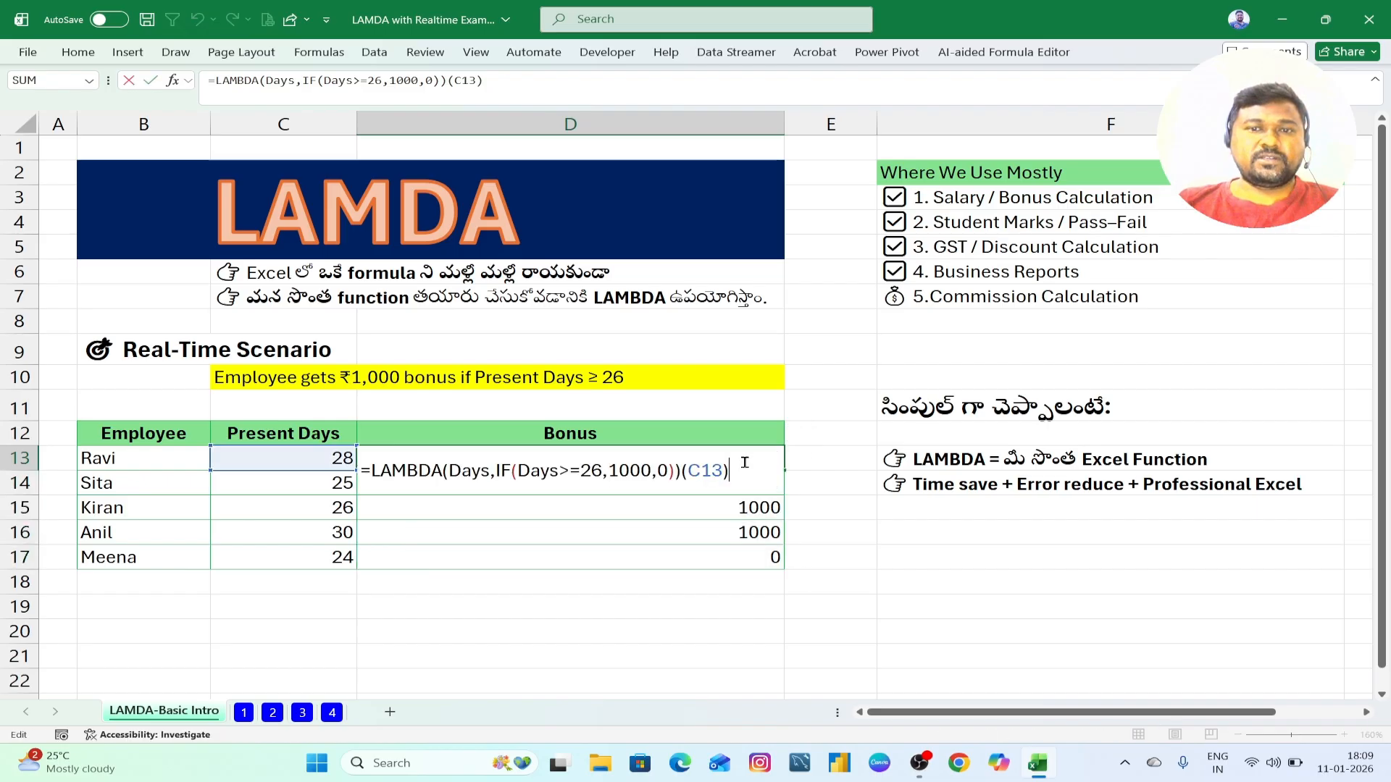
{"action": "left_click", "coordinate": [692, 470]}
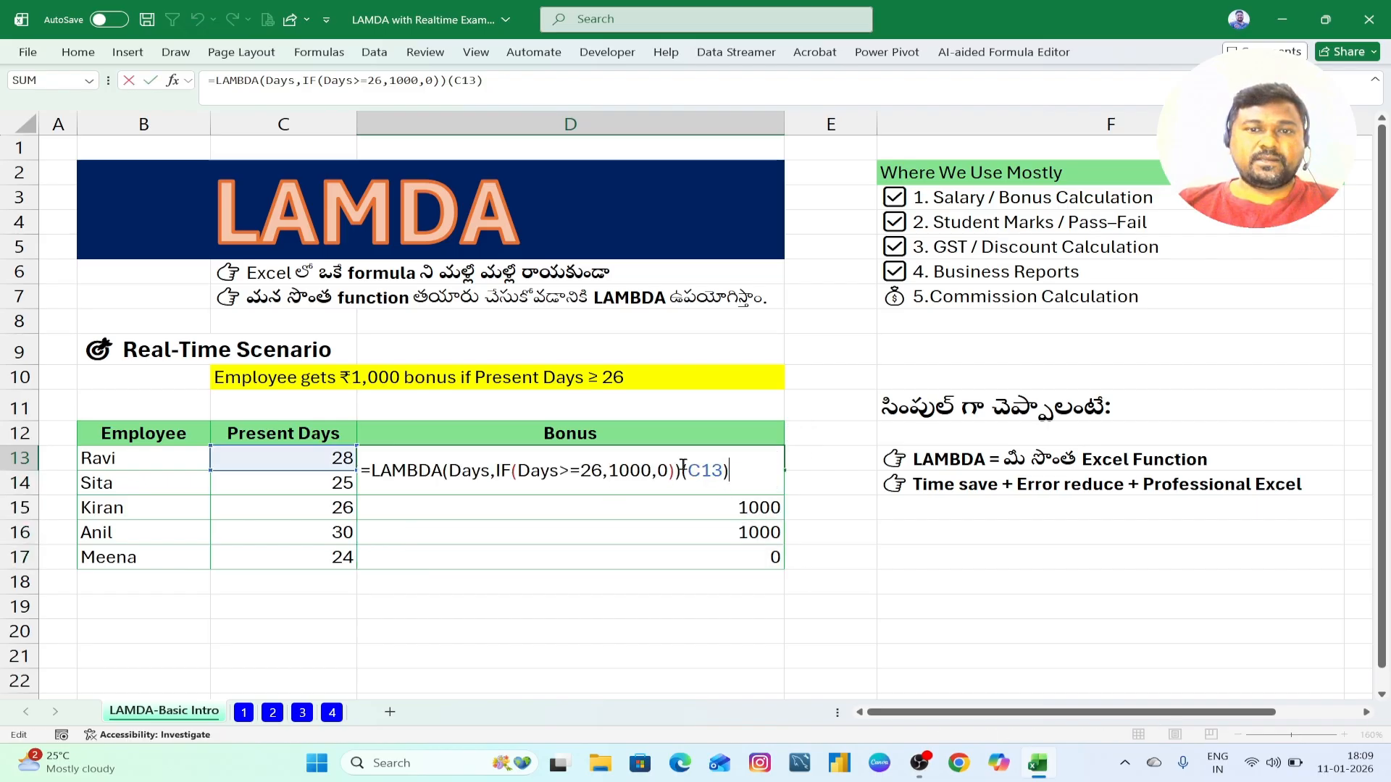
{"action": "left_click_drag", "start_coordinate": [694, 472], "coordinate": [730, 470]}
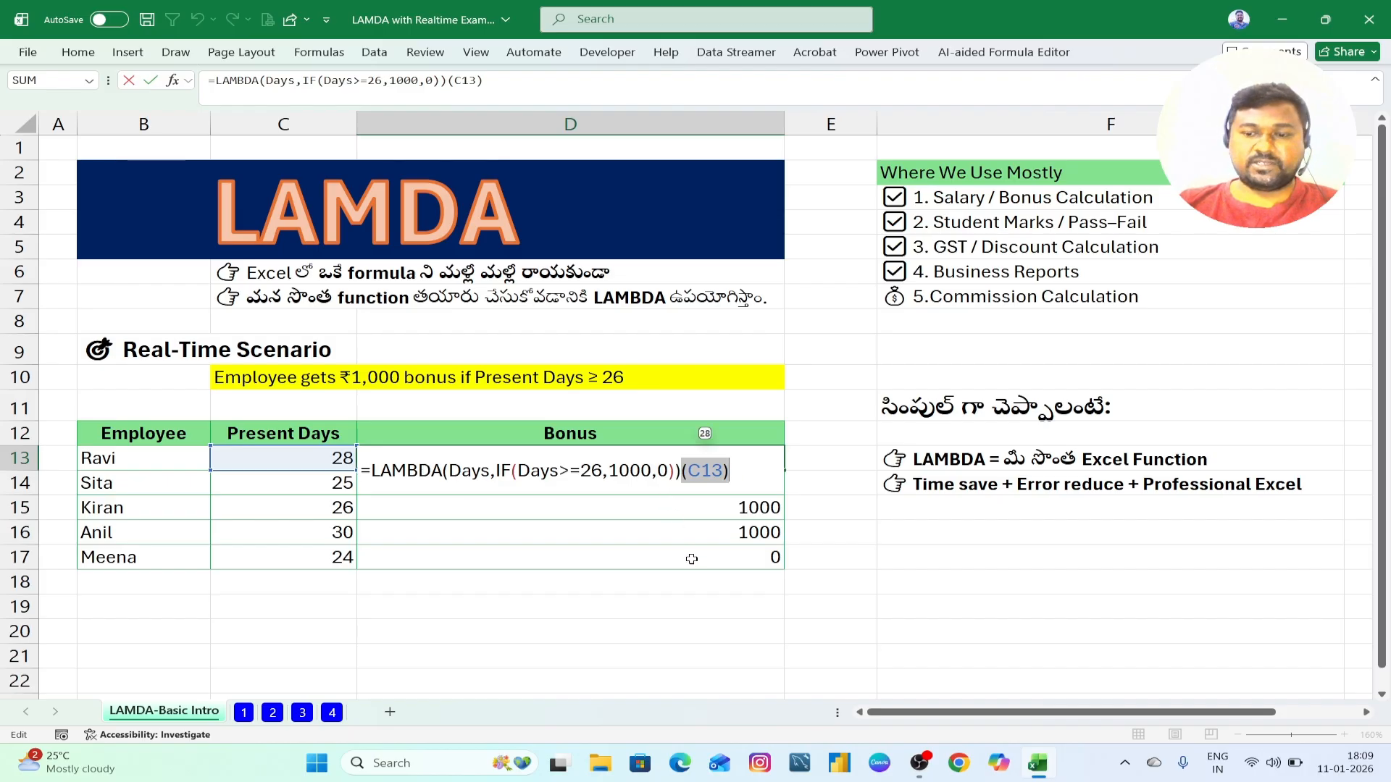
{"action": "key", "text": "BackSpace"}
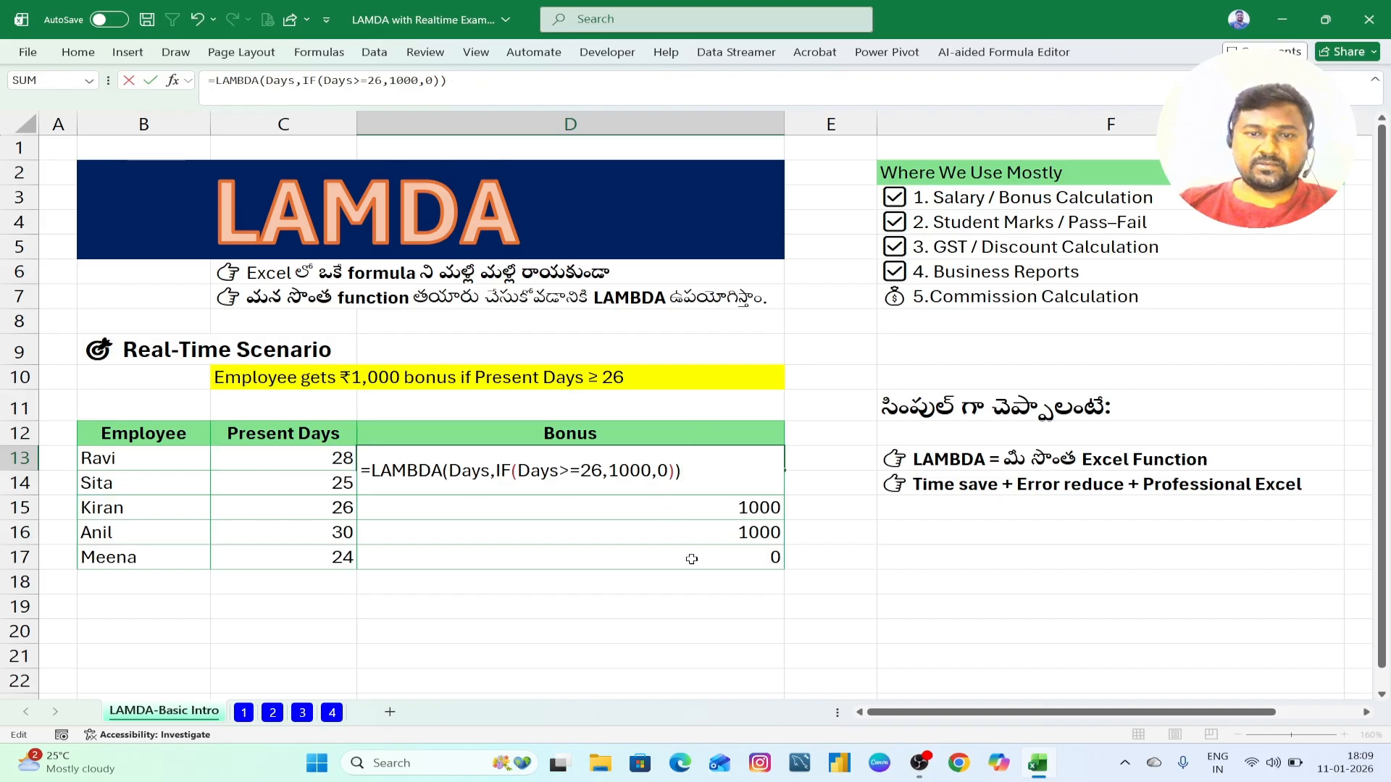
{"action": "key", "text": "Return"}
Step: Copy the whole formula =LAMBDA(Days,IF(Days>=26,1000,0)) from D13, leaving the cell as it is
{"action": "double_click", "coordinate": [639, 470]}
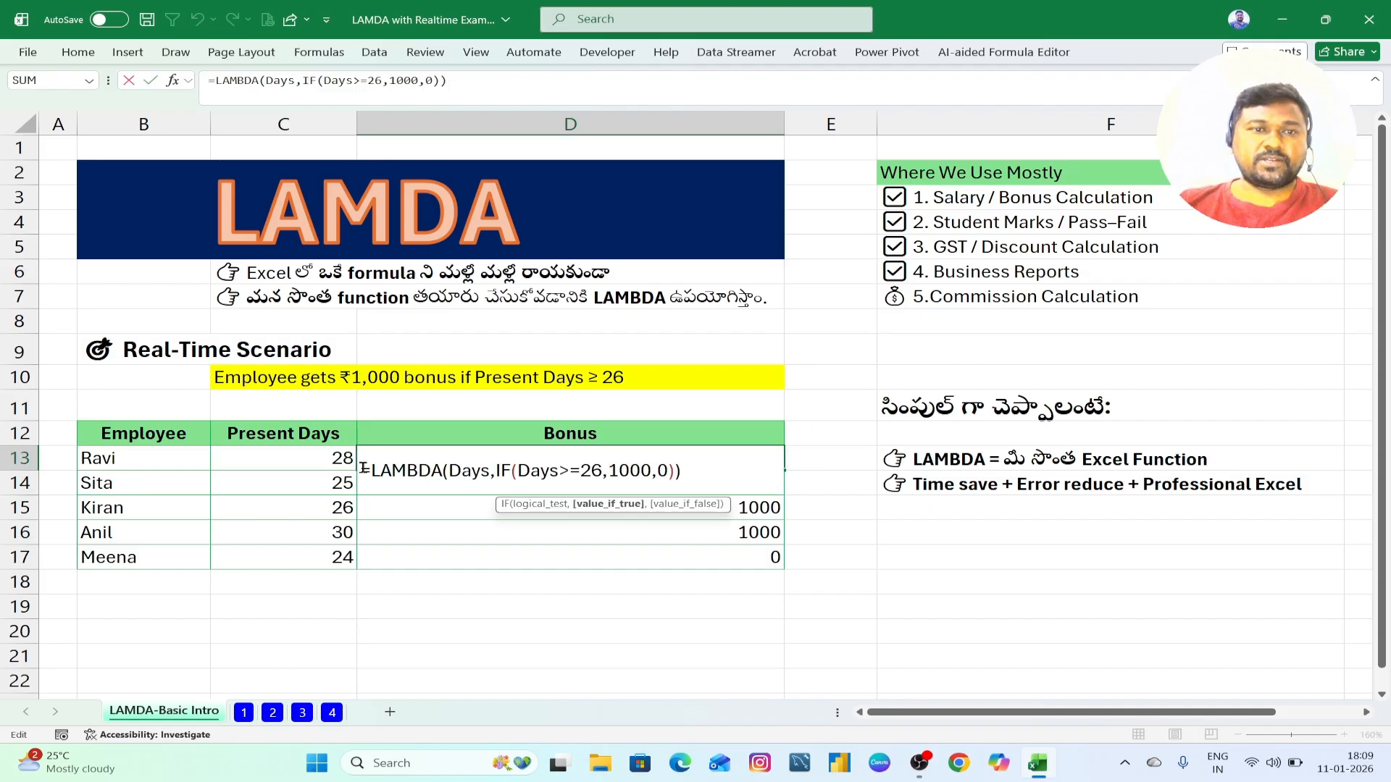
{"action": "left_click_drag", "start_coordinate": [364, 468], "coordinate": [698, 474]}
{"action": "key", "text": "ctrl+c"}
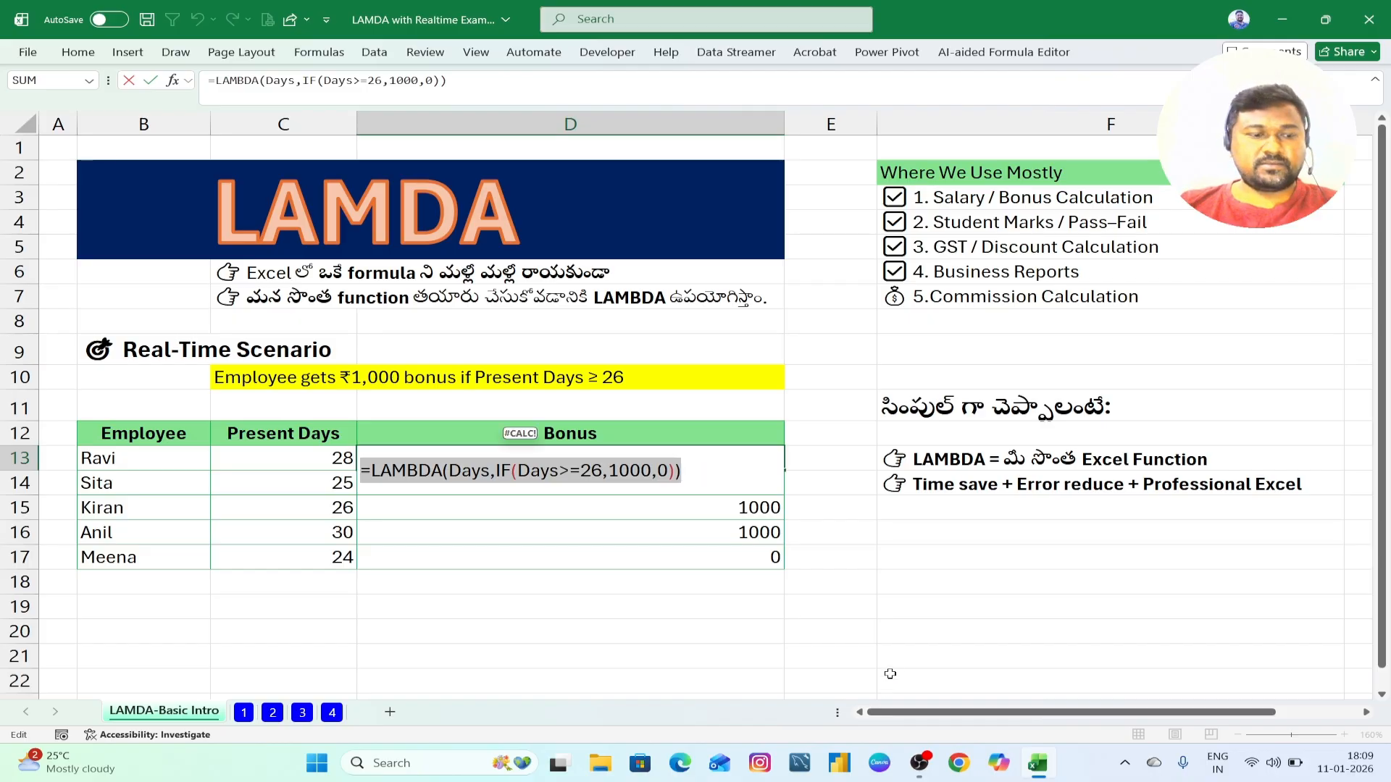
{"action": "key", "text": "ctrl+Return"}
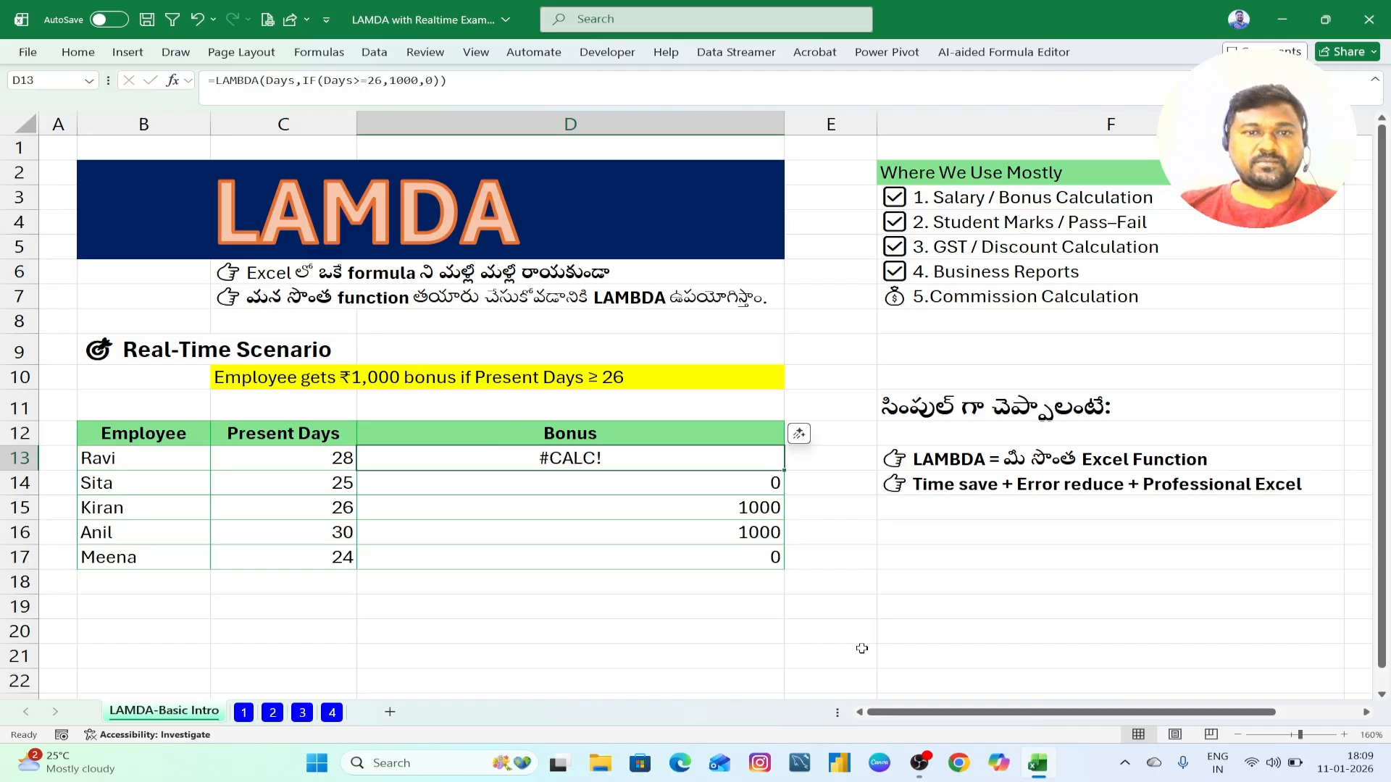
Step: Create a workbook-scoped name Bonus that refers to =LAMBDA(Days,IF(Days>=26,1000,0)) and return to the sheet
{"action": "left_click", "coordinate": [343, 56]}
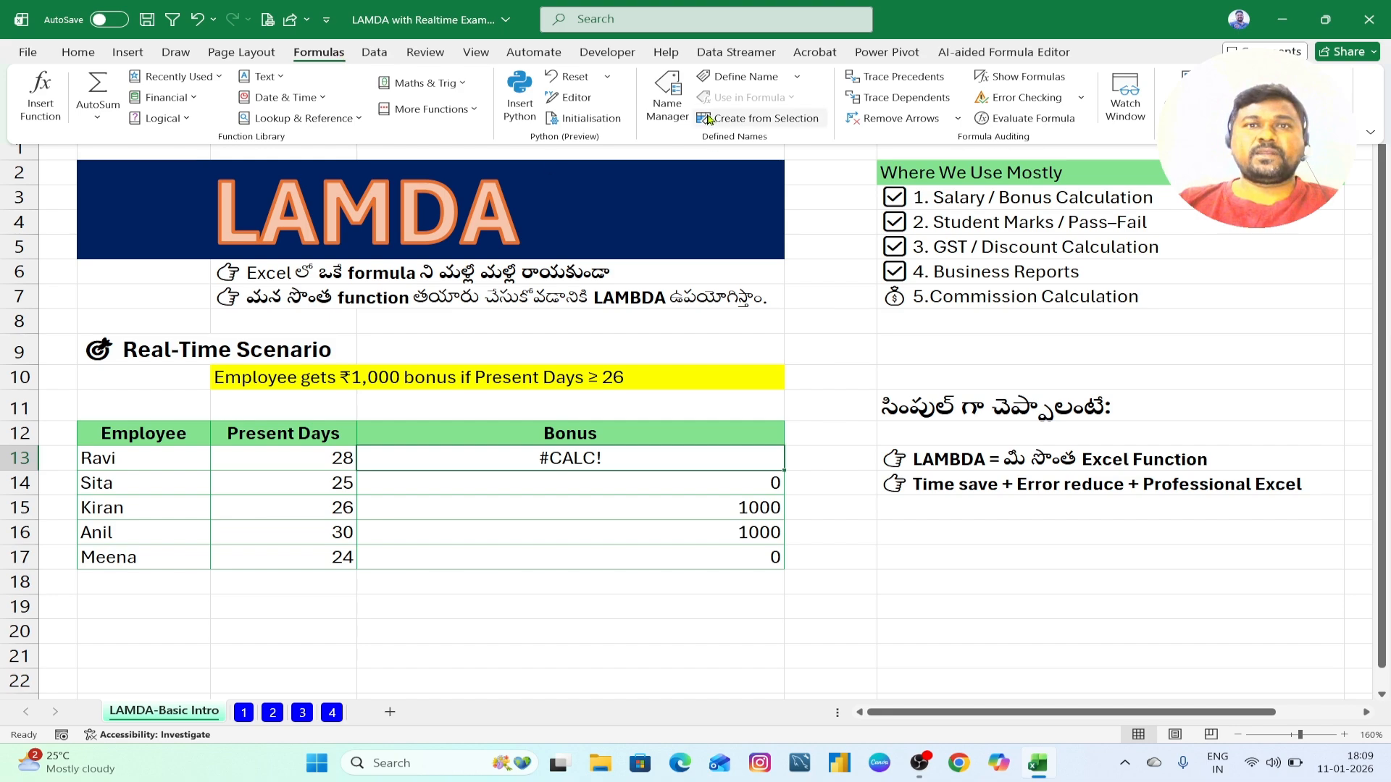
{"action": "left_click", "coordinate": [667, 100]}
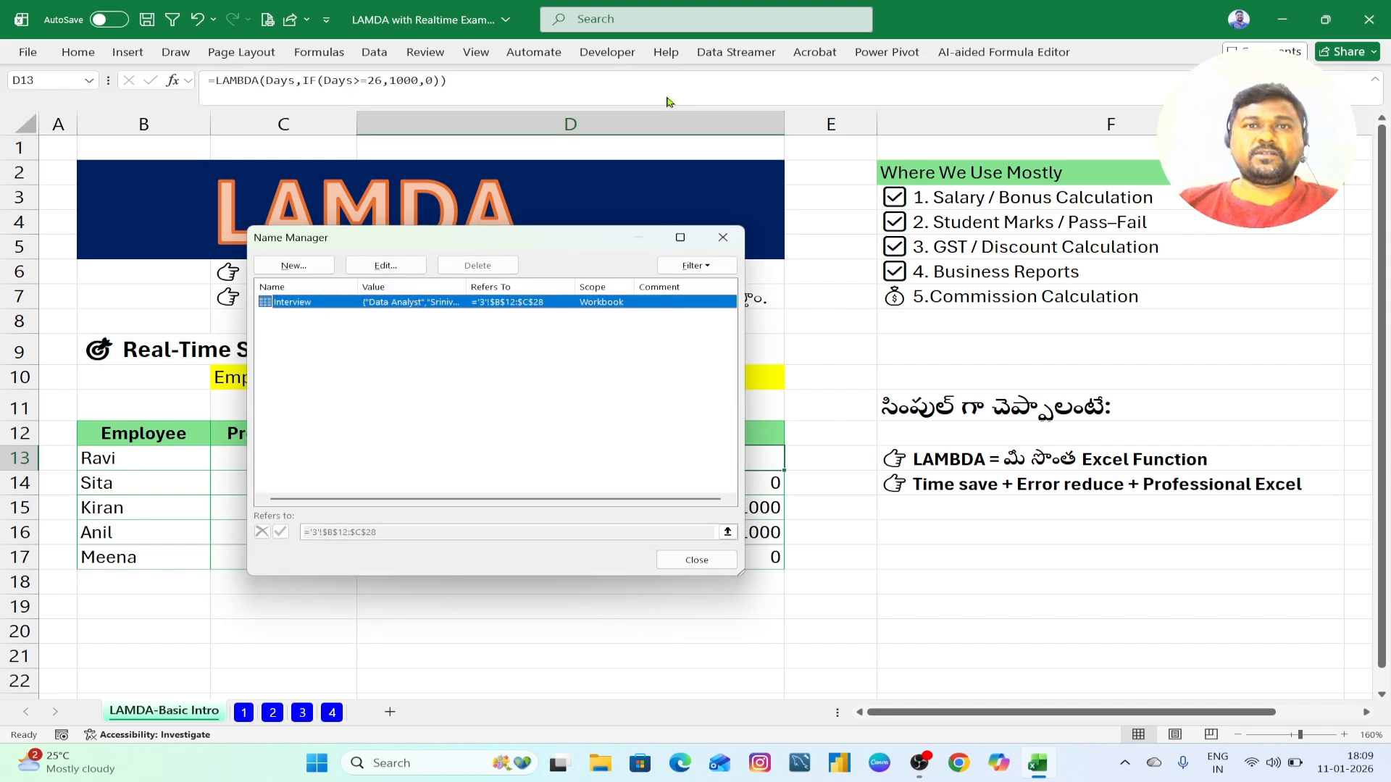
{"action": "left_click", "coordinate": [293, 265]}
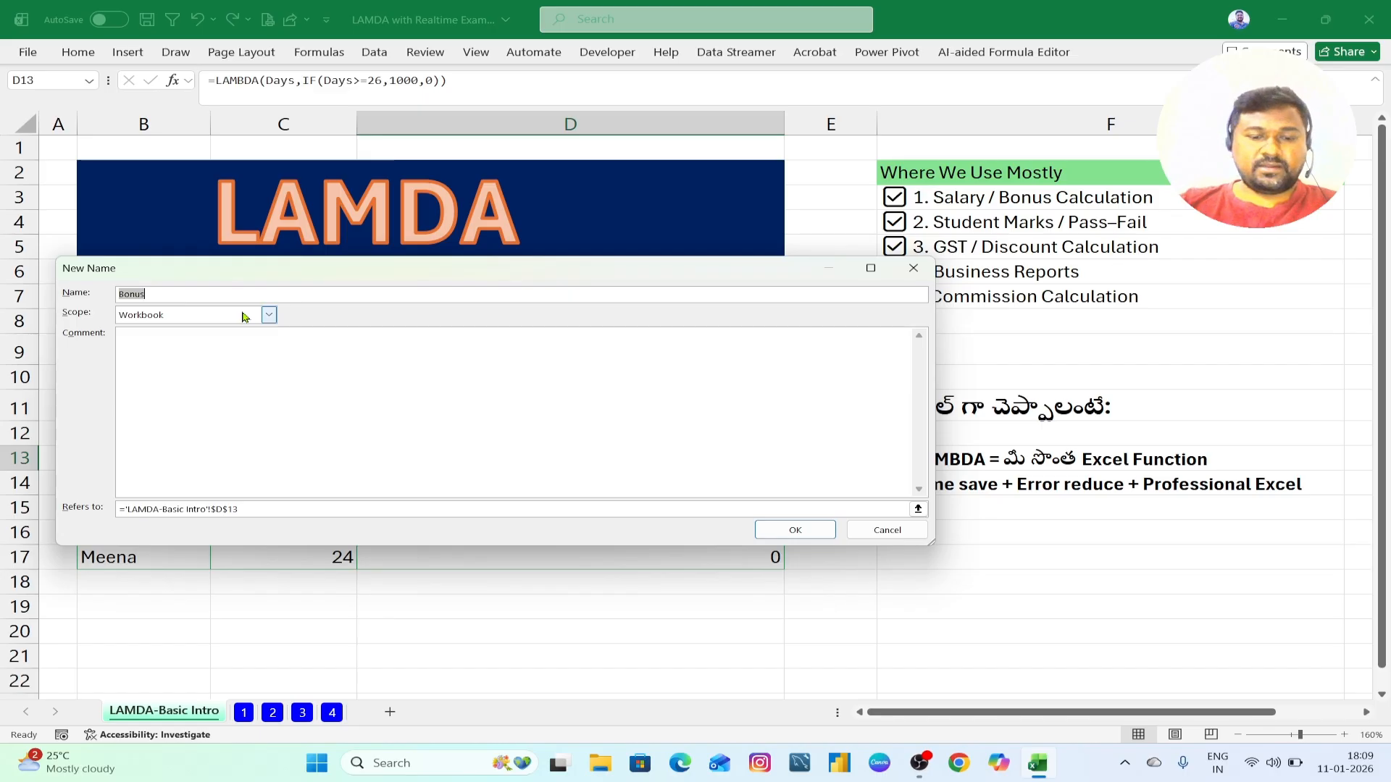
{"action": "type", "text": "B"}
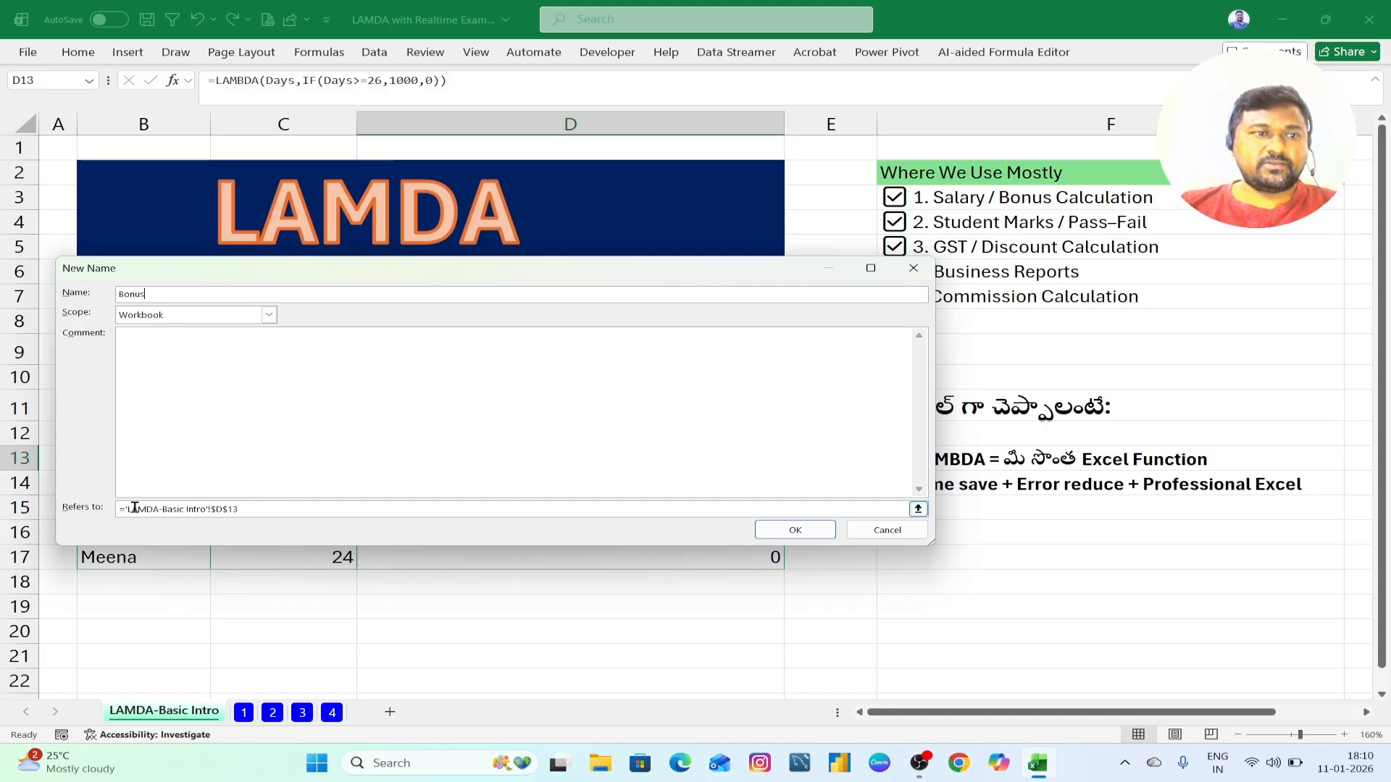
{"action": "left_click_drag", "start_coordinate": [129, 509], "coordinate": [323, 510]}
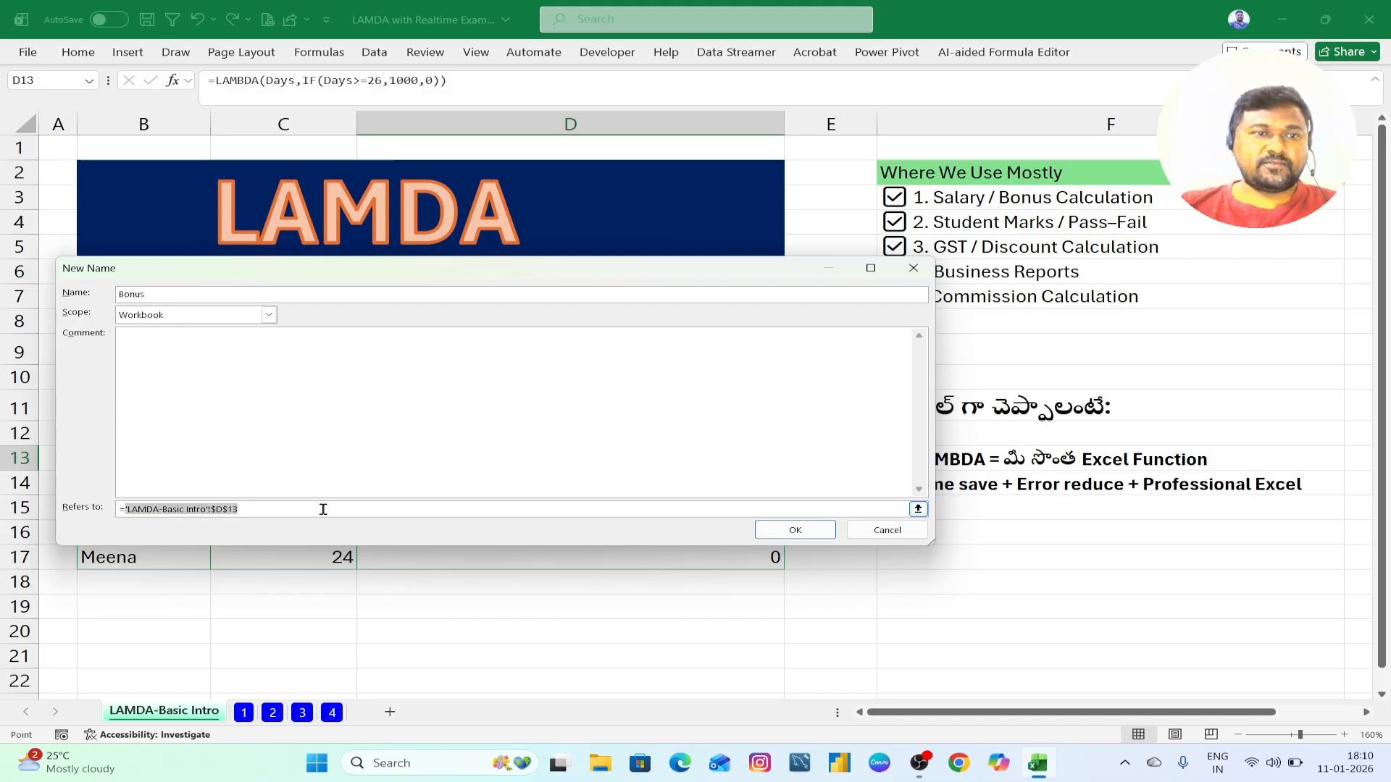
{"action": "key", "text": "BackSpace"}
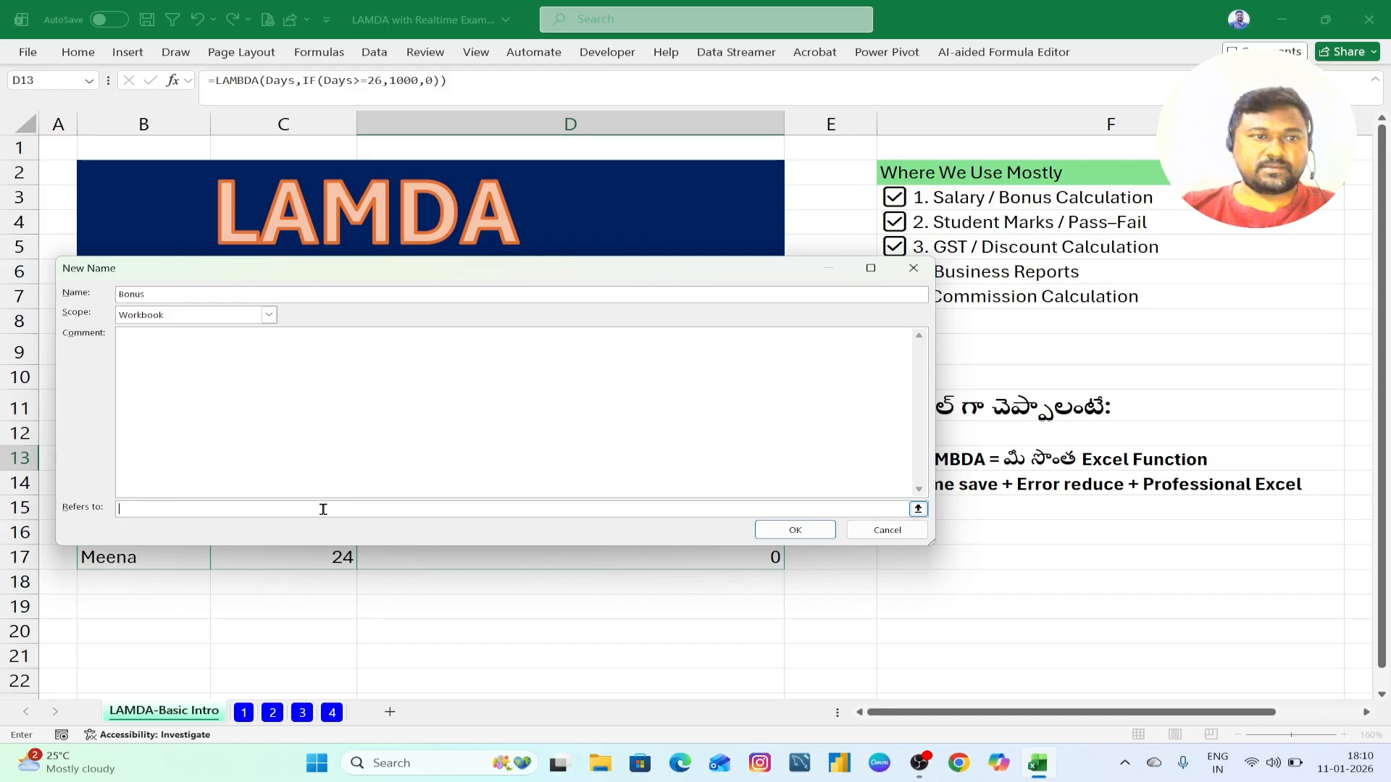
{"action": "key", "text": "ctrl+v"}
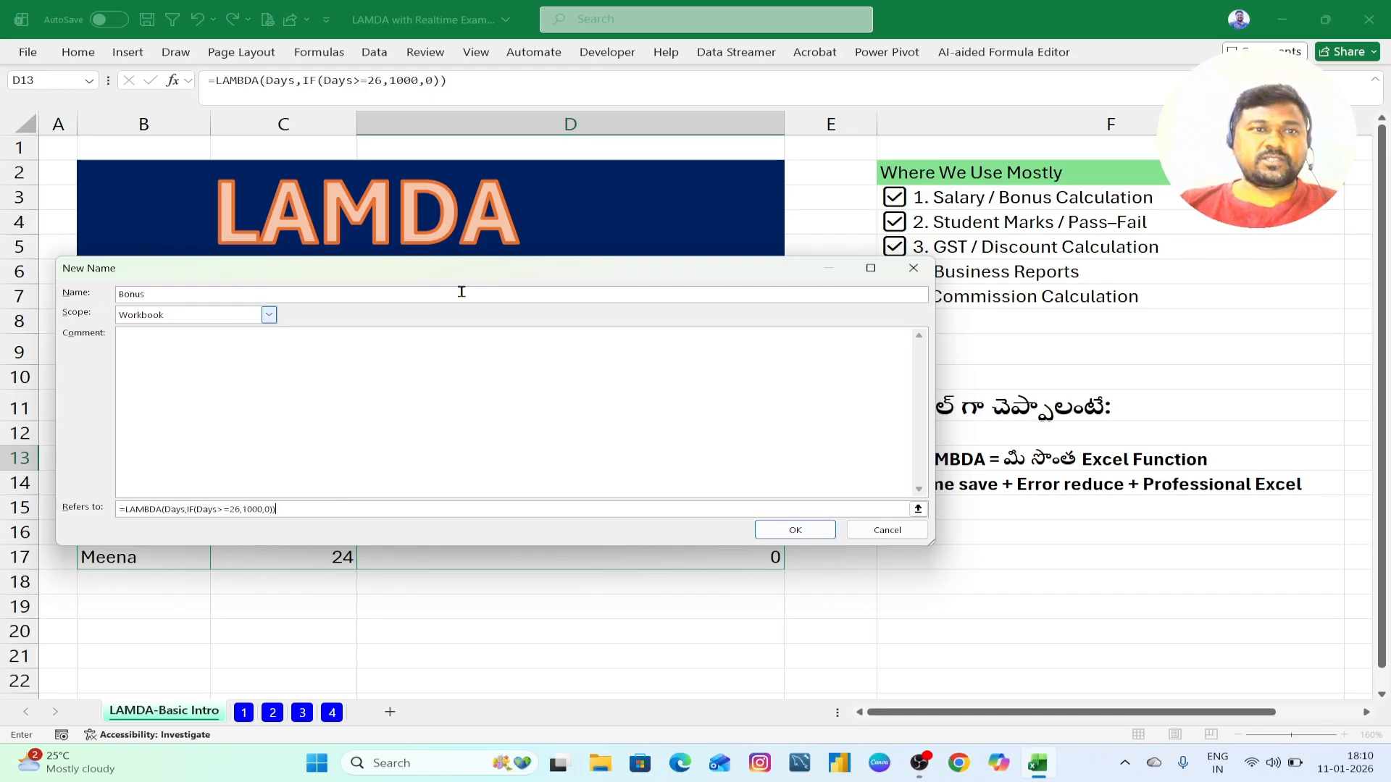
{"action": "left_click_drag", "start_coordinate": [476, 270], "coordinate": [444, 119]}
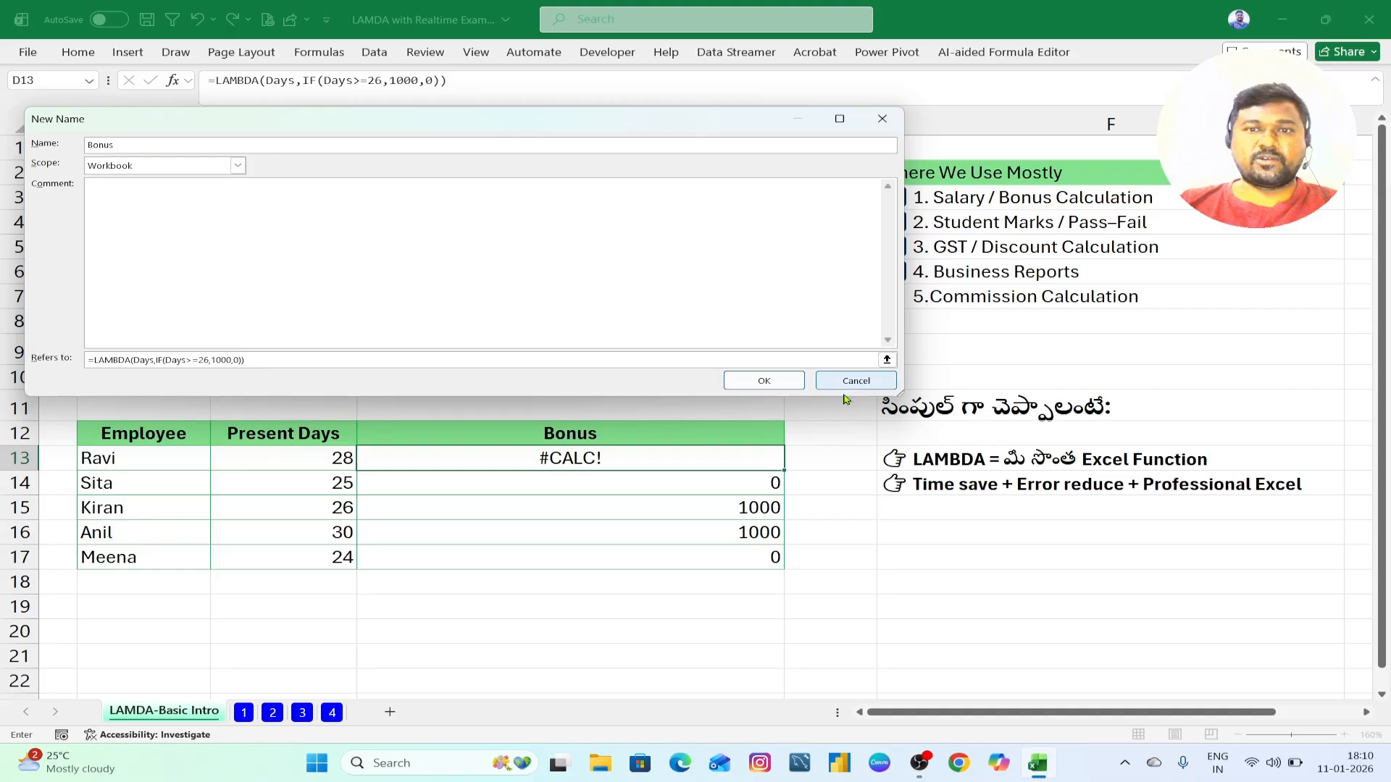
{"action": "left_click", "coordinate": [762, 380]}
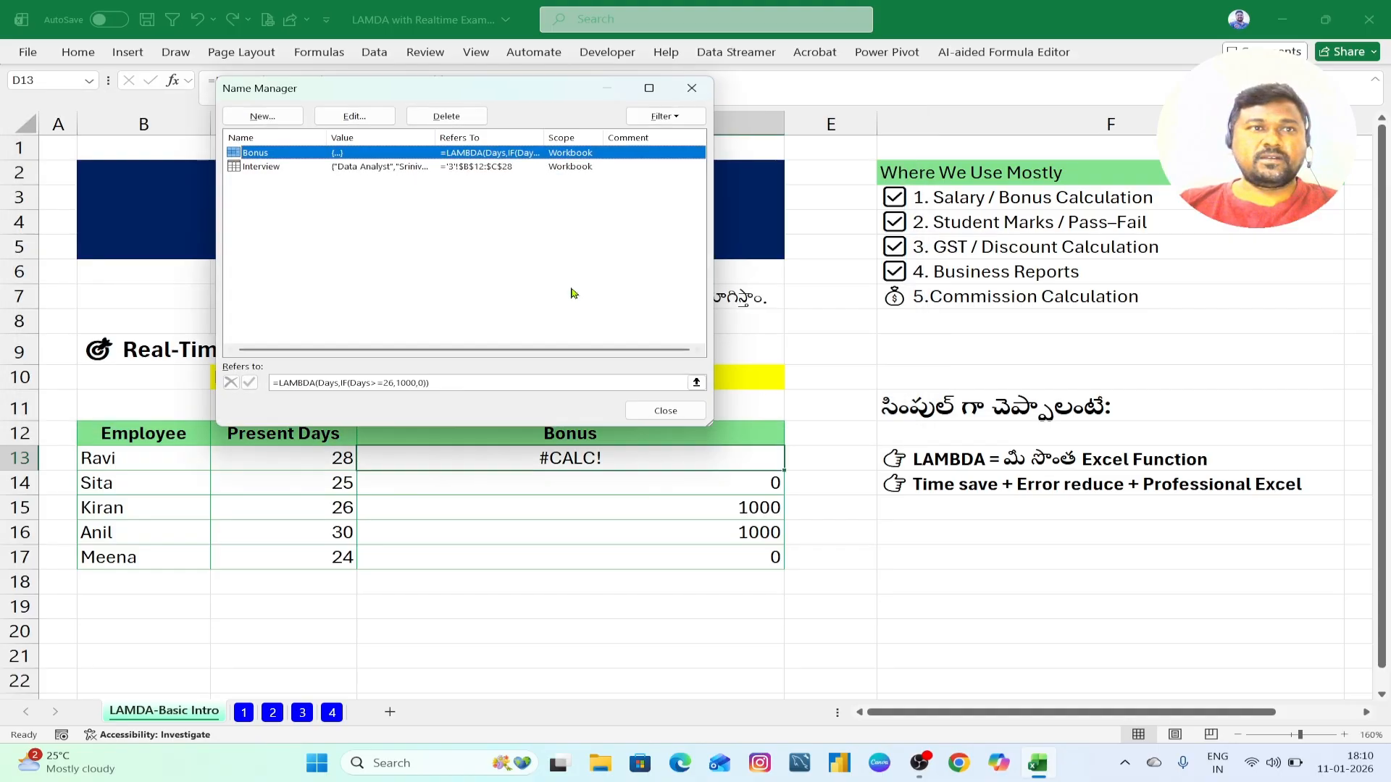
{"action": "left_click", "coordinate": [665, 411]}
Step: Clear the Bonus column contents in D13:D17
{"action": "left_click", "coordinate": [619, 647]}
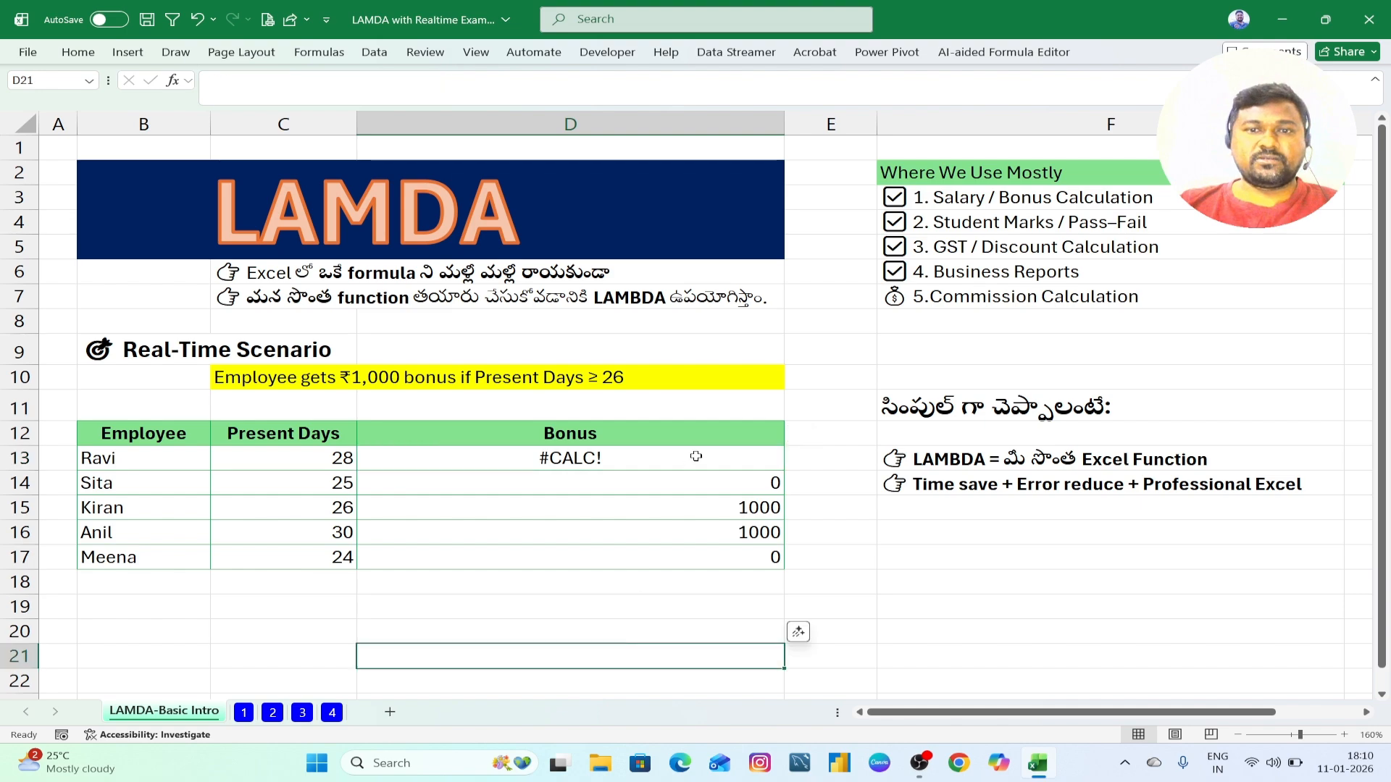
{"action": "left_click_drag", "start_coordinate": [692, 458], "coordinate": [694, 553]}
{"action": "key", "text": "Delete"}
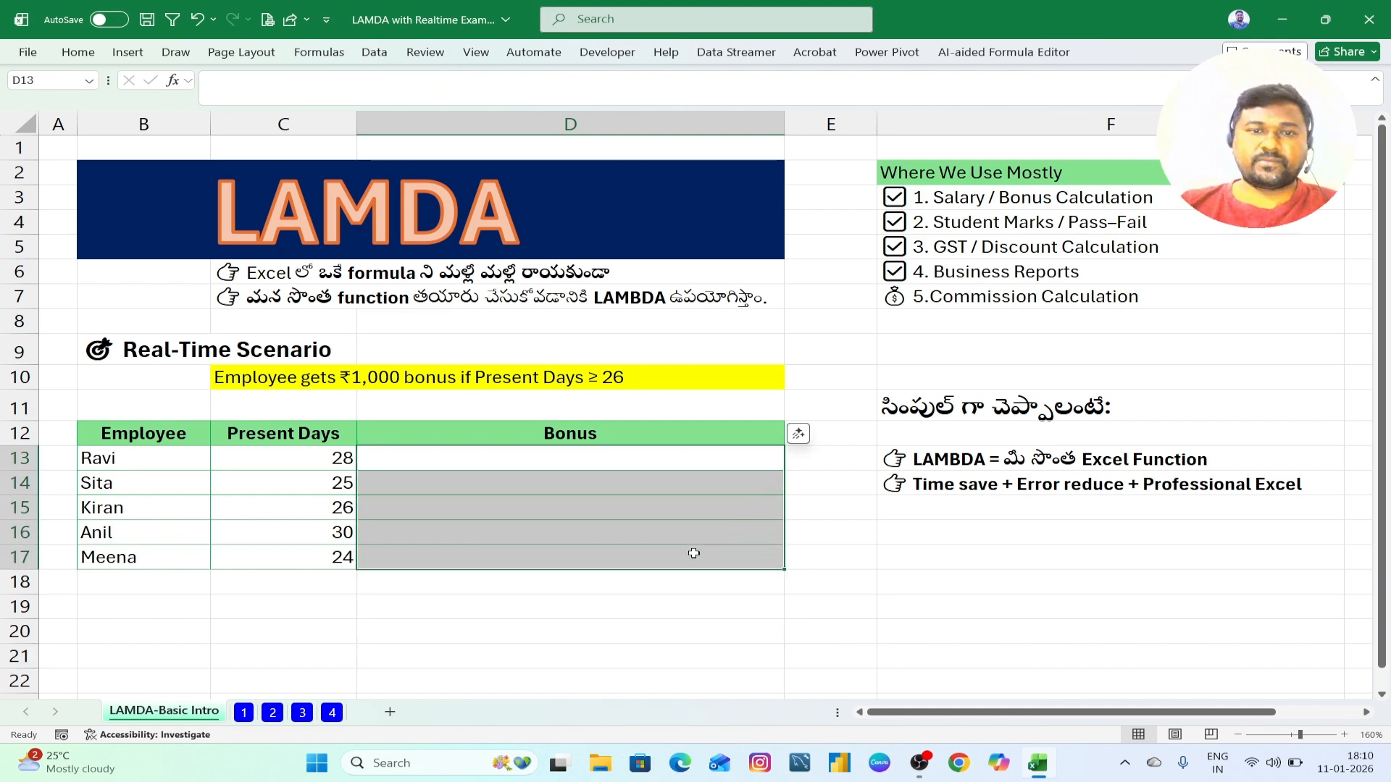
{"action": "left_click", "coordinate": [656, 612]}
Step: Enter =Bonus(C13) in D13 and fill it down the Bonus column through D17
{"action": "left_click", "coordinate": [556, 461]}
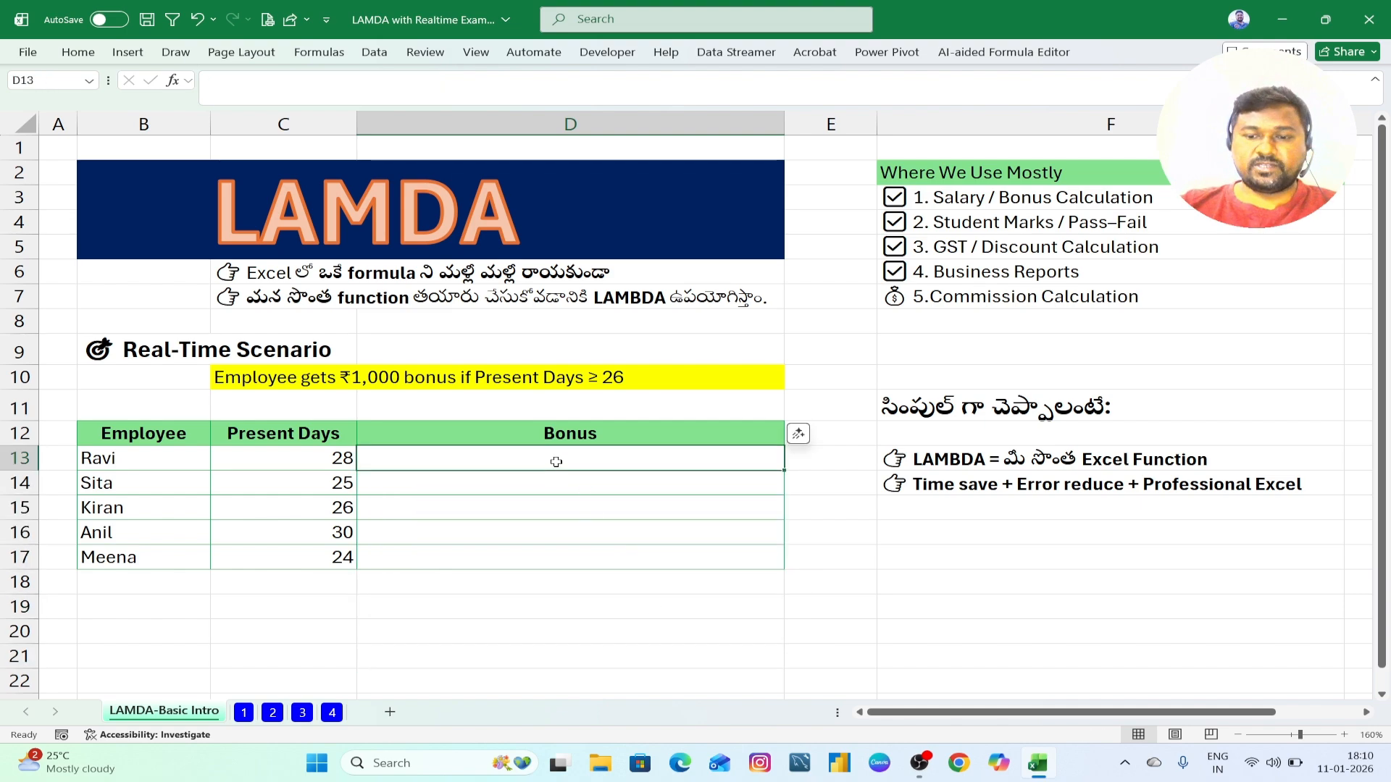
{"action": "type", "text": "=bon"}
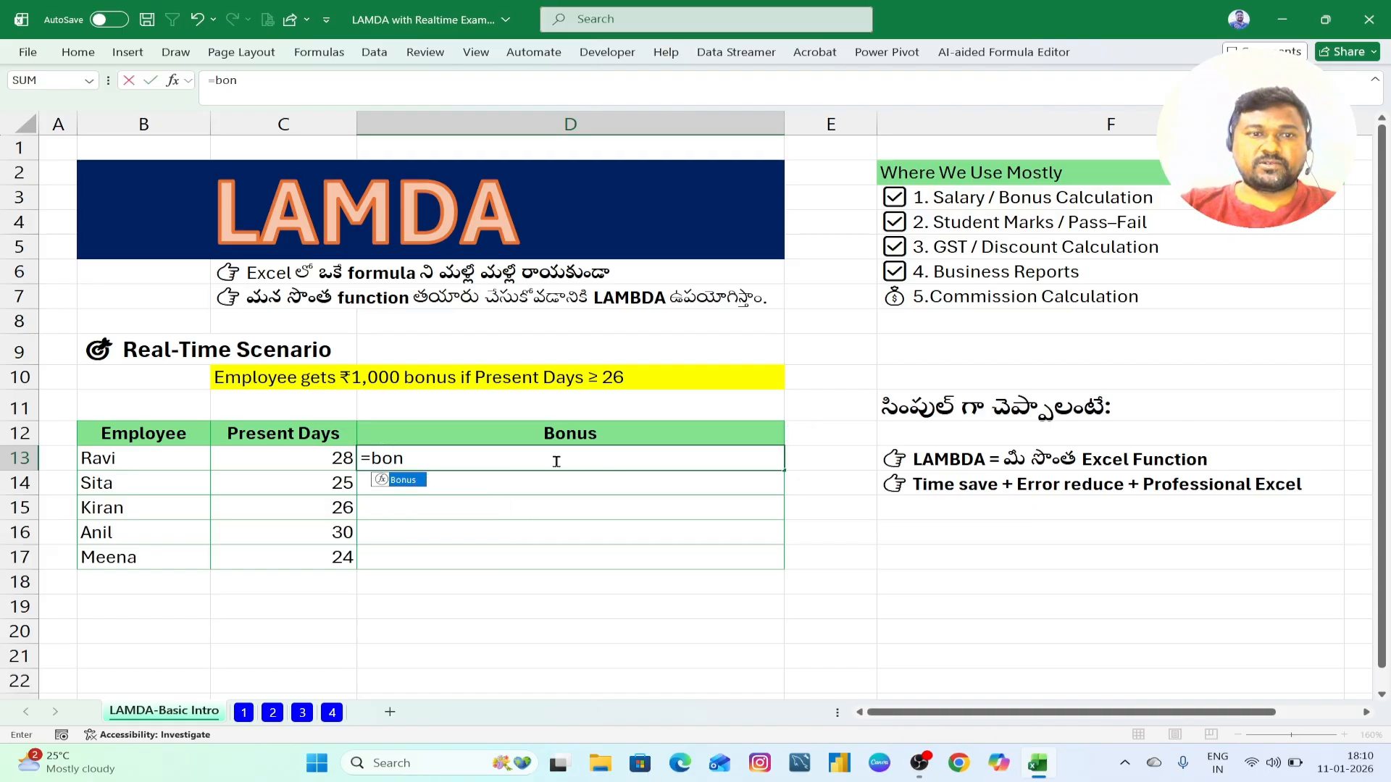
{"action": "key", "text": "Tab"}
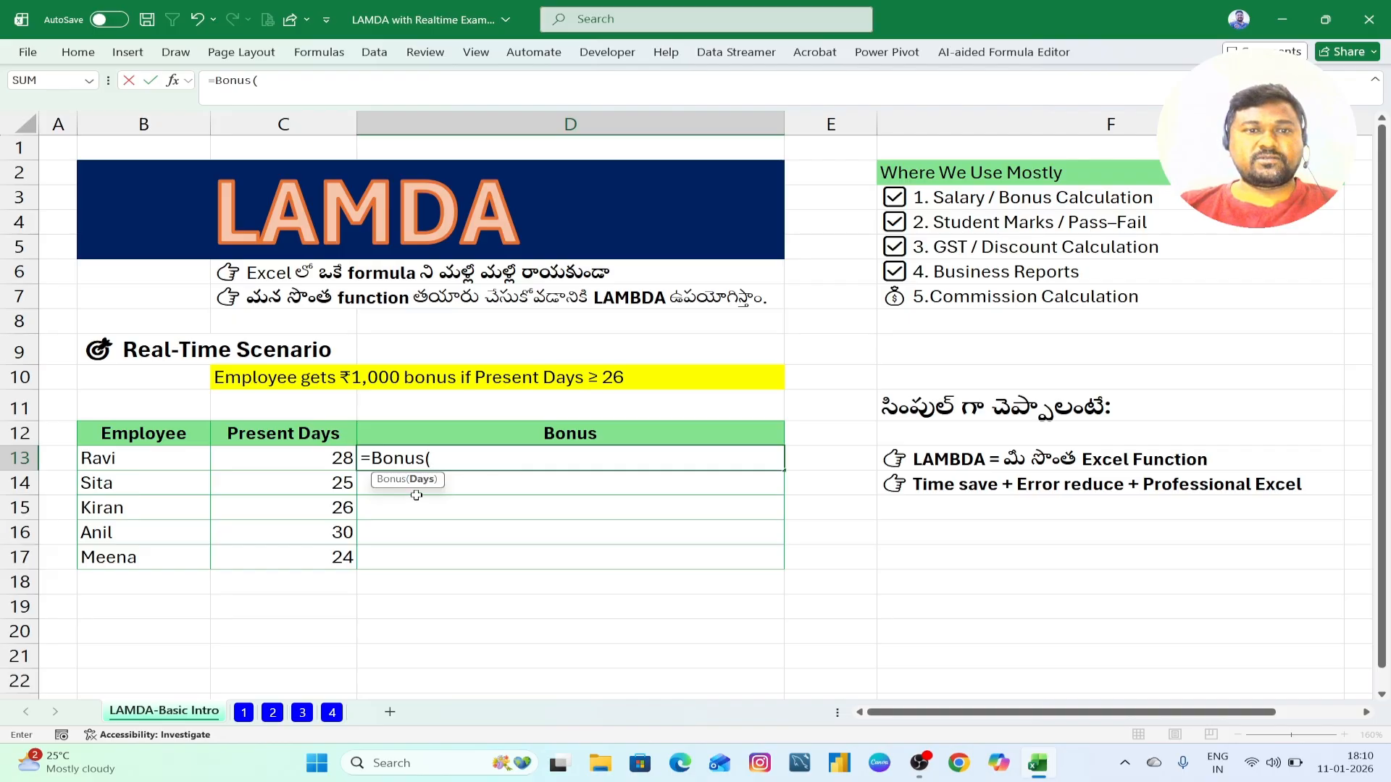
{"action": "left_click", "coordinate": [322, 462]}
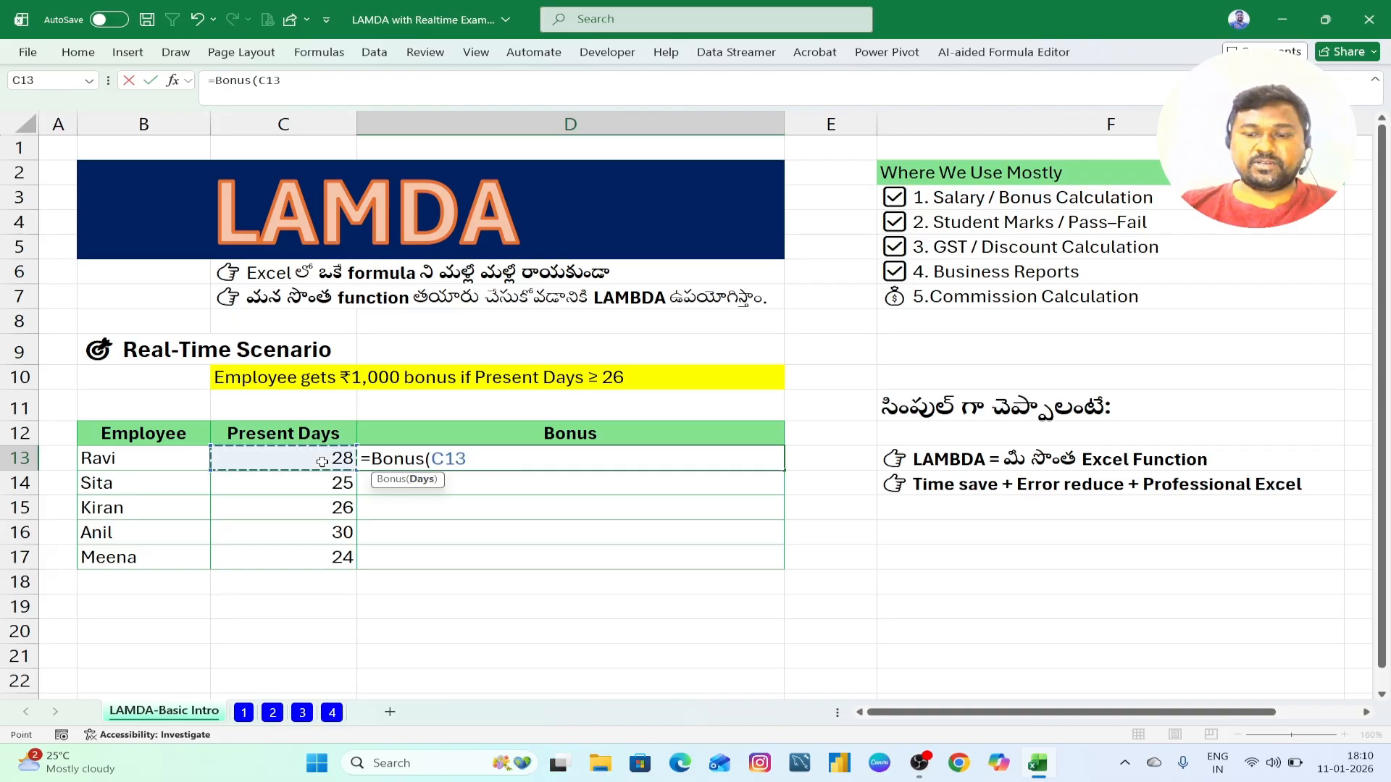
{"action": "type", "text": ")"}
{"action": "key", "text": "Return"}
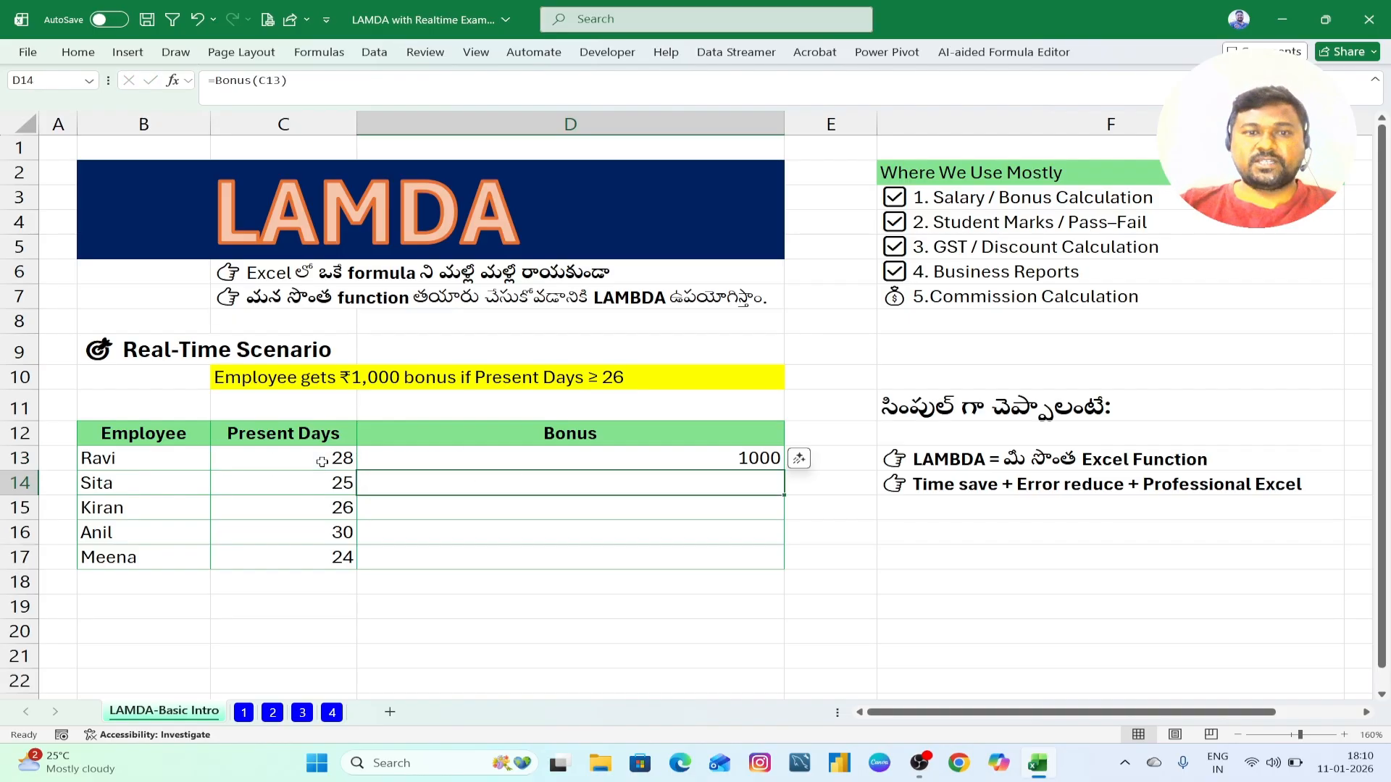
{"action": "left_click", "coordinate": [600, 460]}
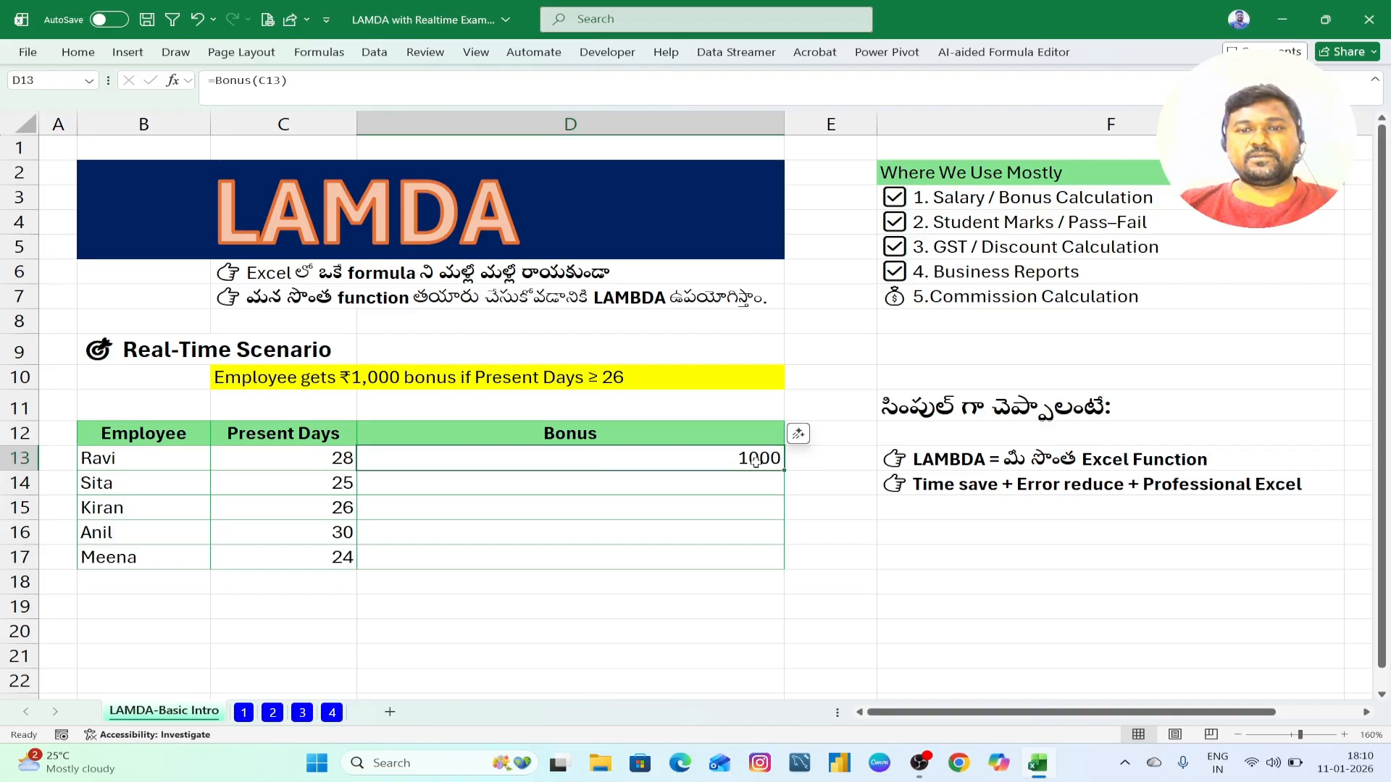
{"action": "left_click_drag", "start_coordinate": [786, 471], "coordinate": [787, 569]}
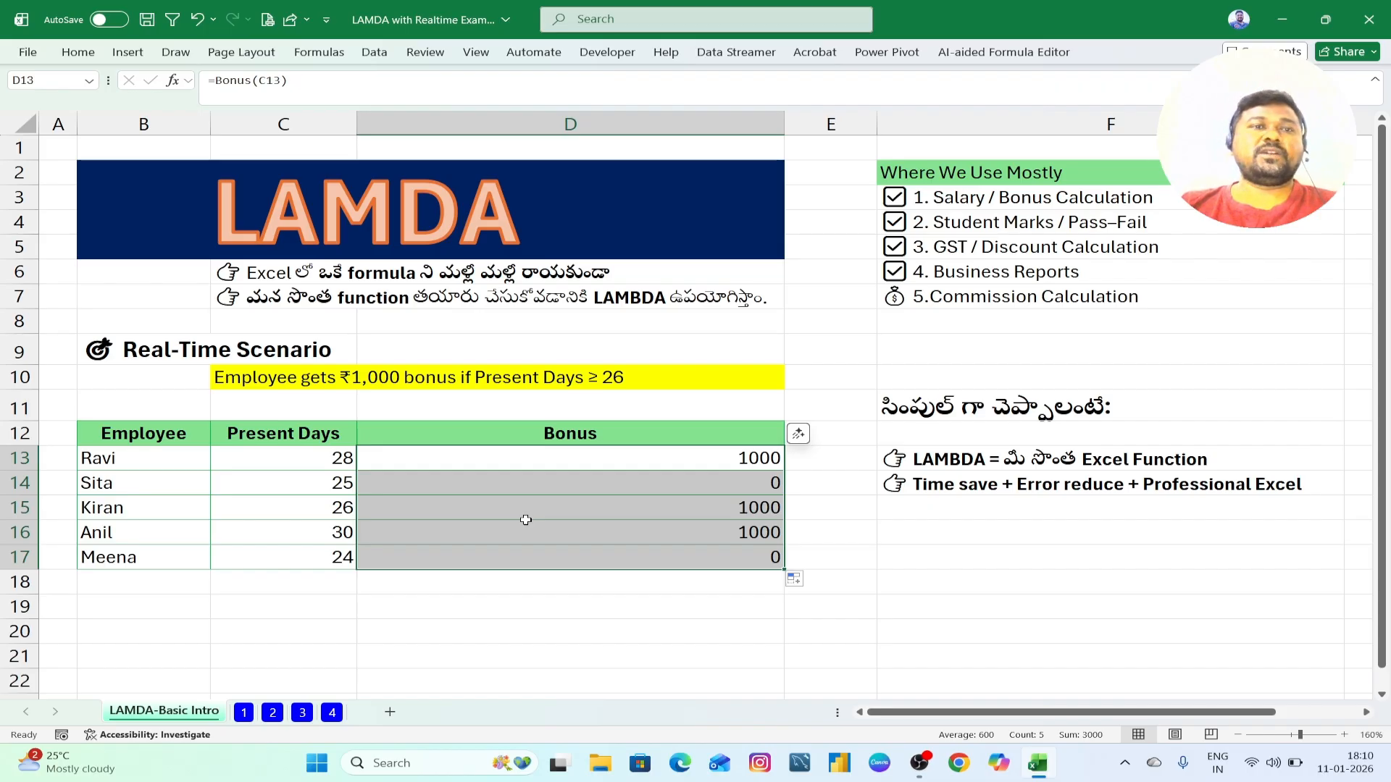
Step: Review the custom function's formula in D13 and the bonuses calculated for all employees in D13:D17
{"action": "double_click", "coordinate": [604, 462]}
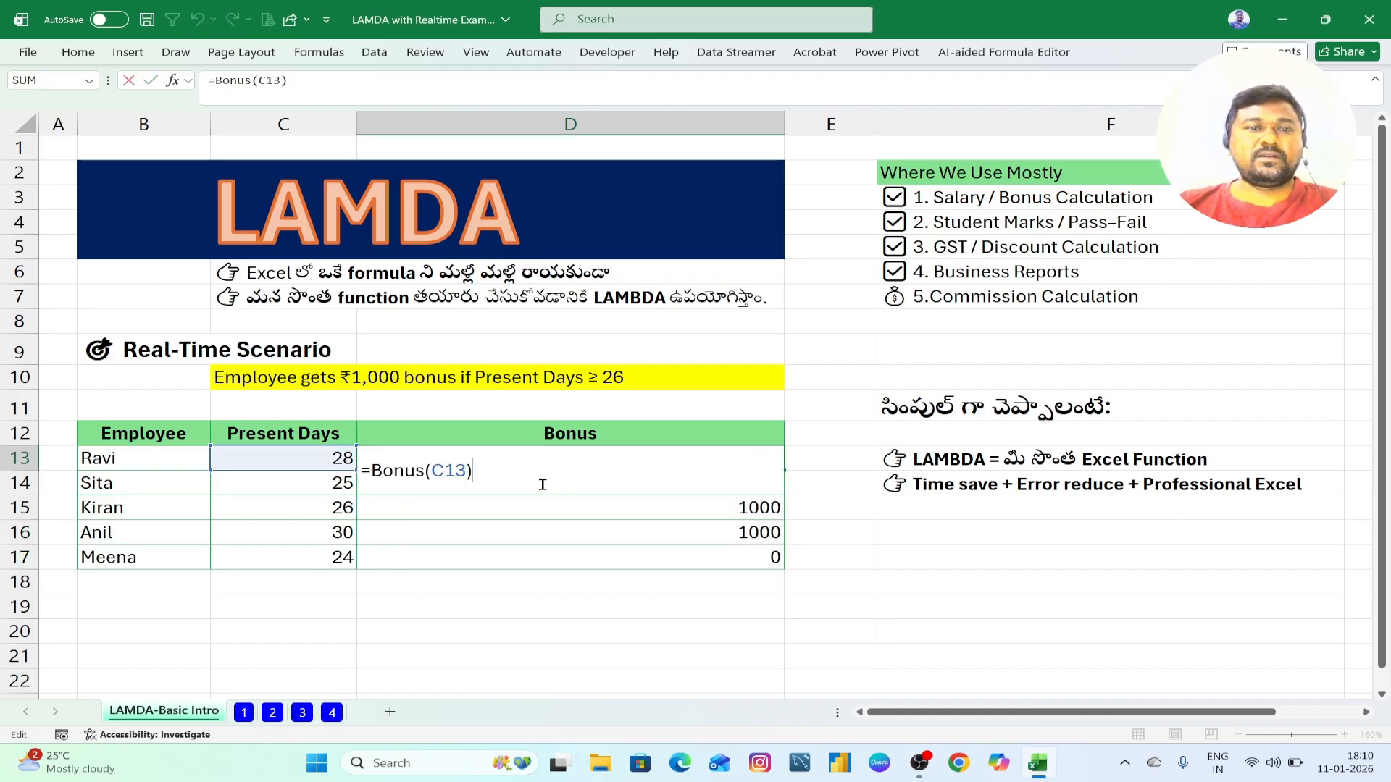
{"action": "key", "text": "ctrl+Return"}
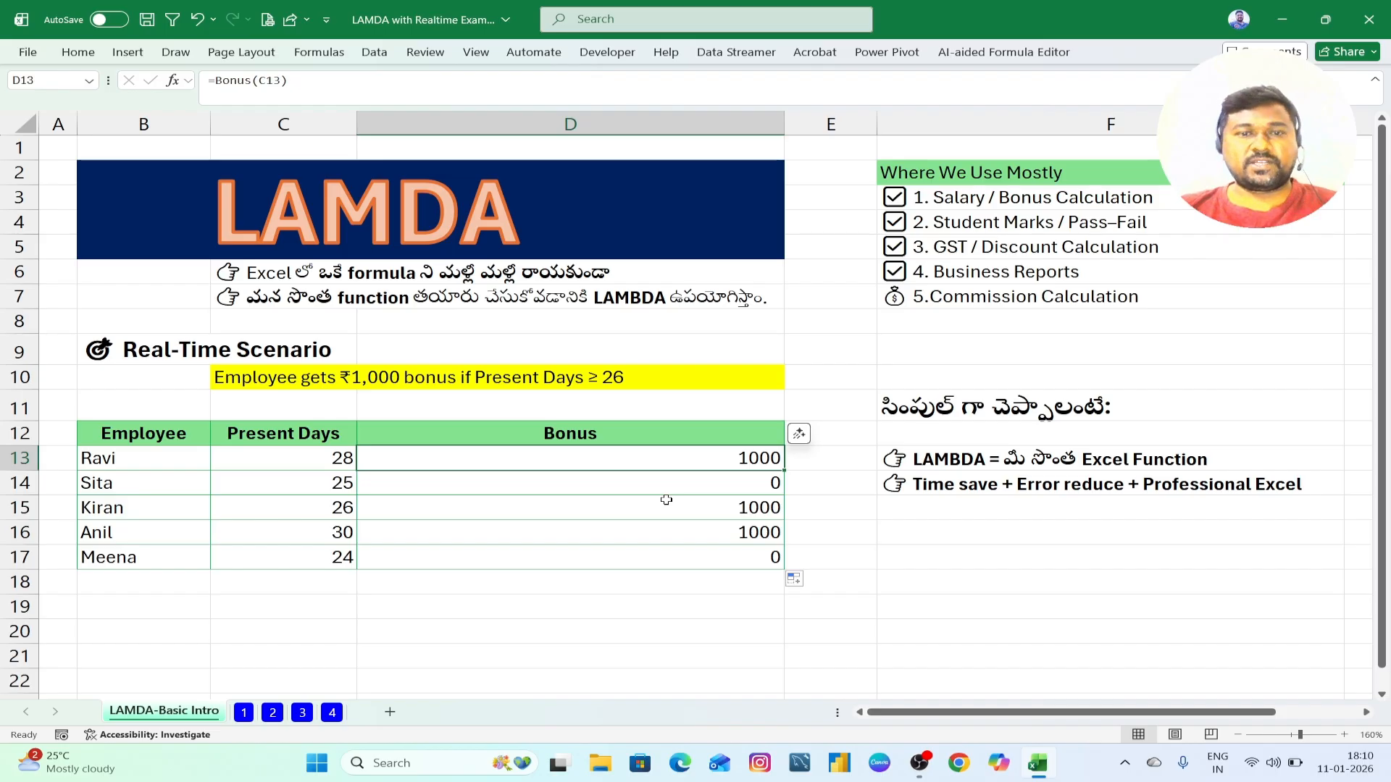
{"action": "left_click", "coordinate": [641, 607]}
{"action": "left_click", "coordinate": [681, 463]}
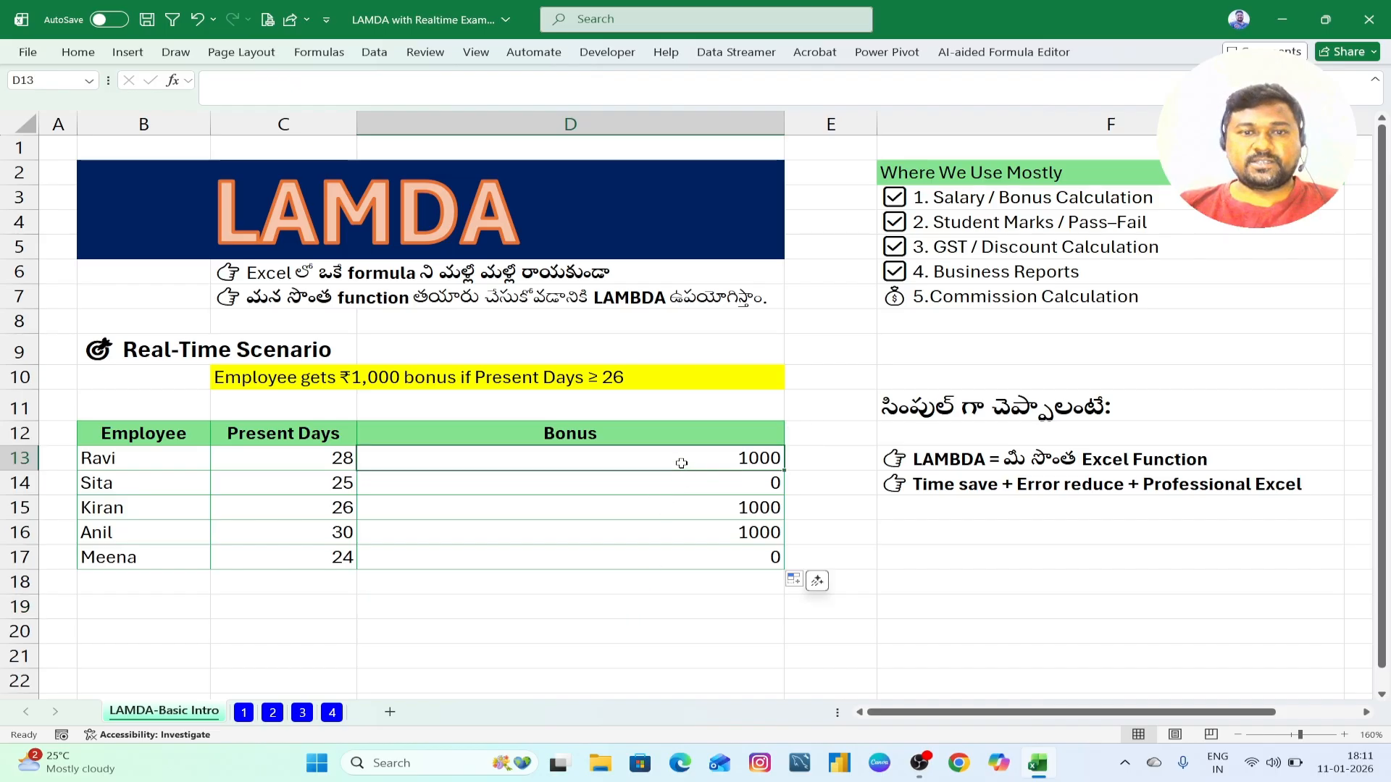
{"action": "left_click_drag", "start_coordinate": [680, 463], "coordinate": [667, 565]}
{"action": "left_click", "coordinate": [630, 608]}
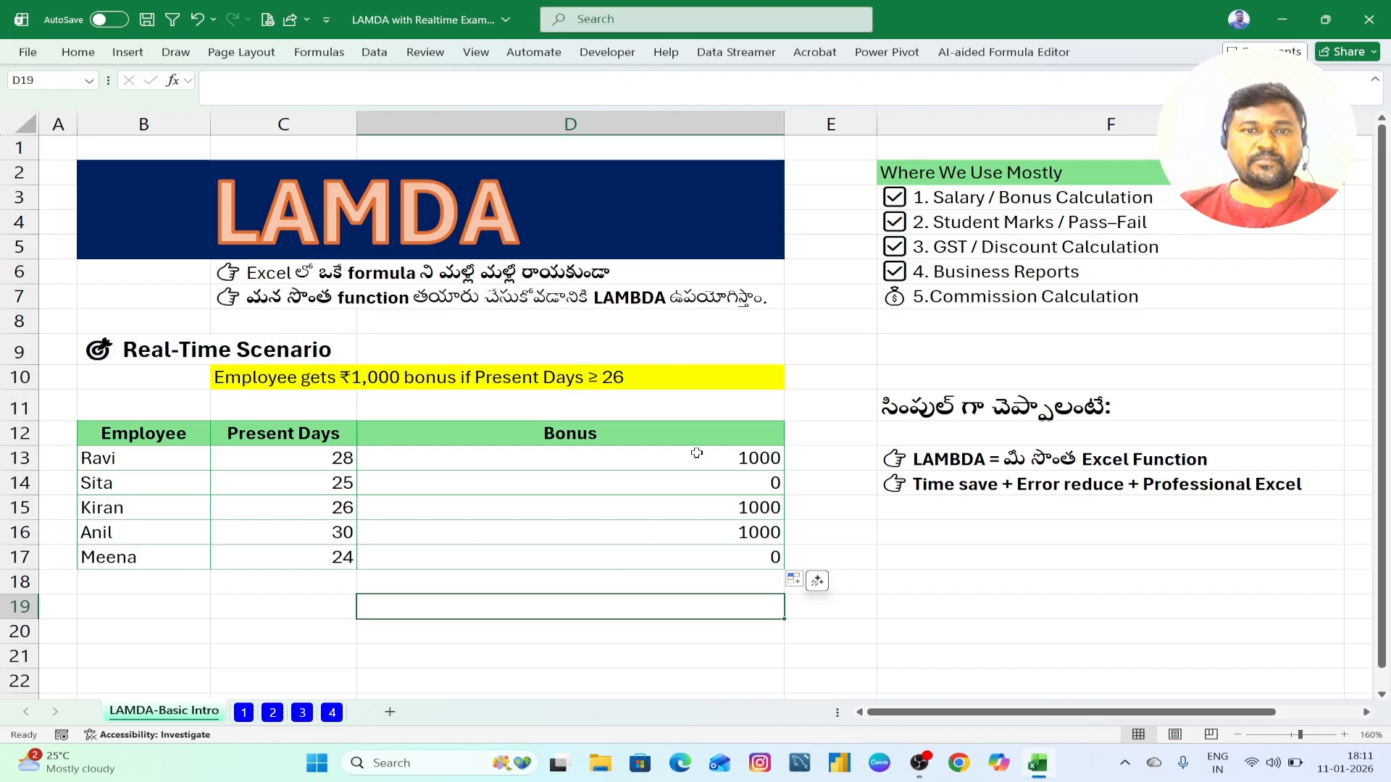
{"action": "left_click_drag", "start_coordinate": [696, 452], "coordinate": [689, 550]}
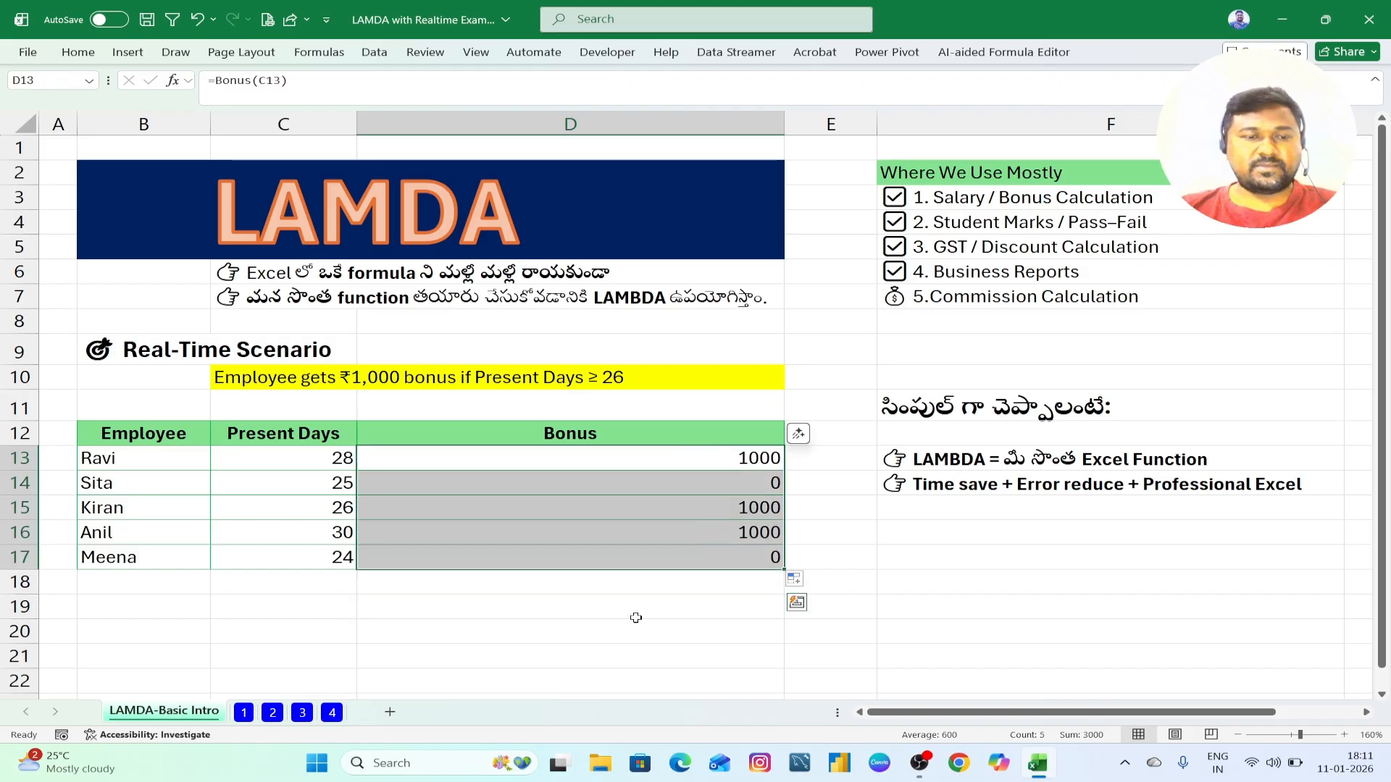
{"action": "left_click", "coordinate": [422, 652]}
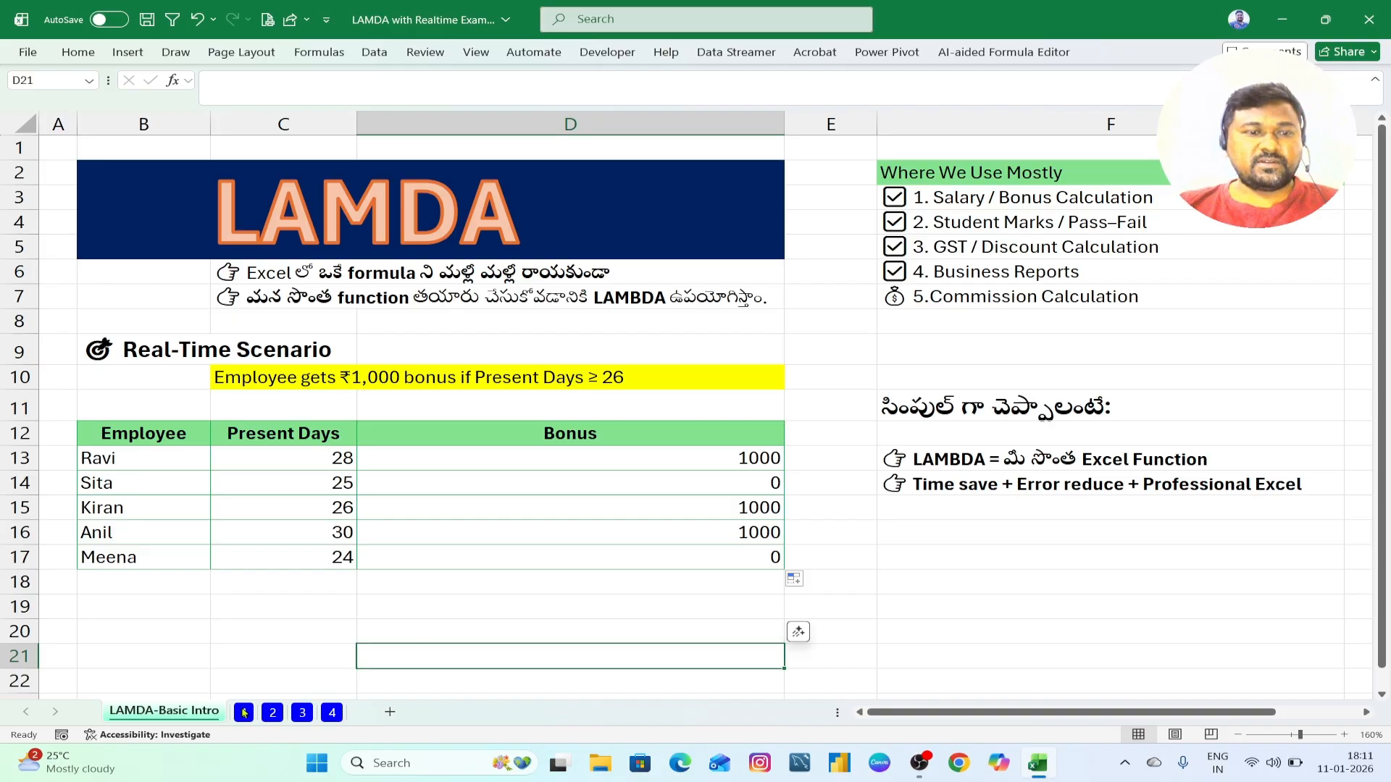
Step: On sheet 1, start the Fiscal Year formula in C17 with an IF that tests MONTH(B17)>3
{"action": "left_click", "coordinate": [244, 713]}
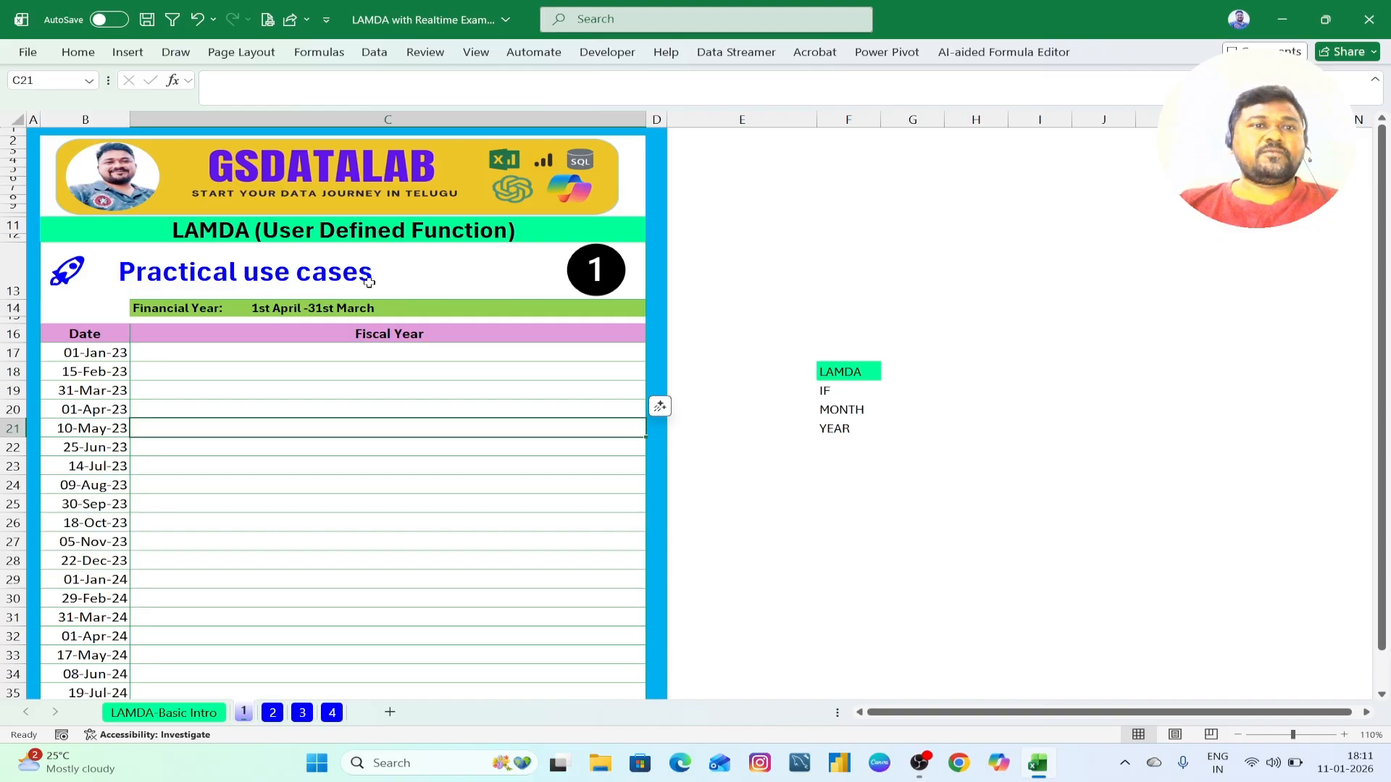
{"action": "left_click", "coordinate": [114, 353]}
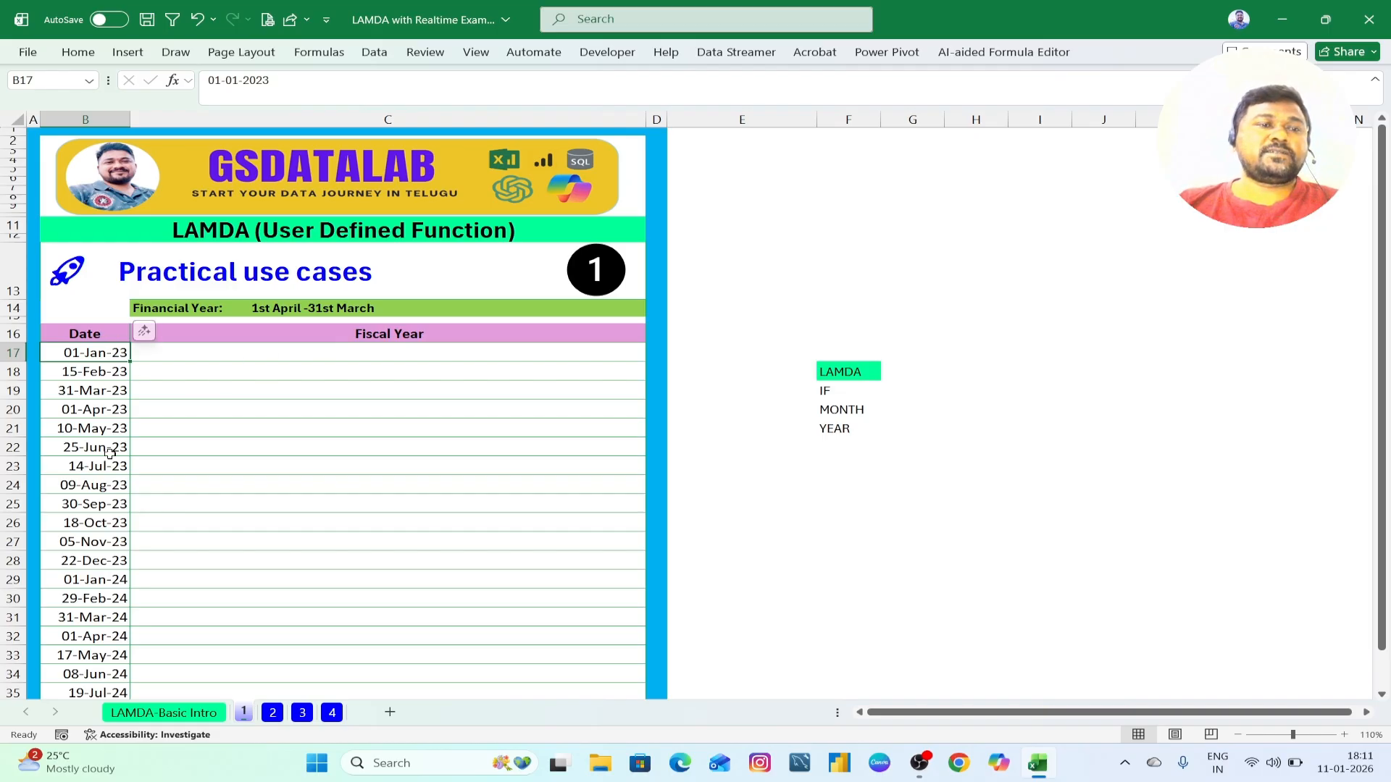
{"action": "left_click", "coordinate": [384, 356]}
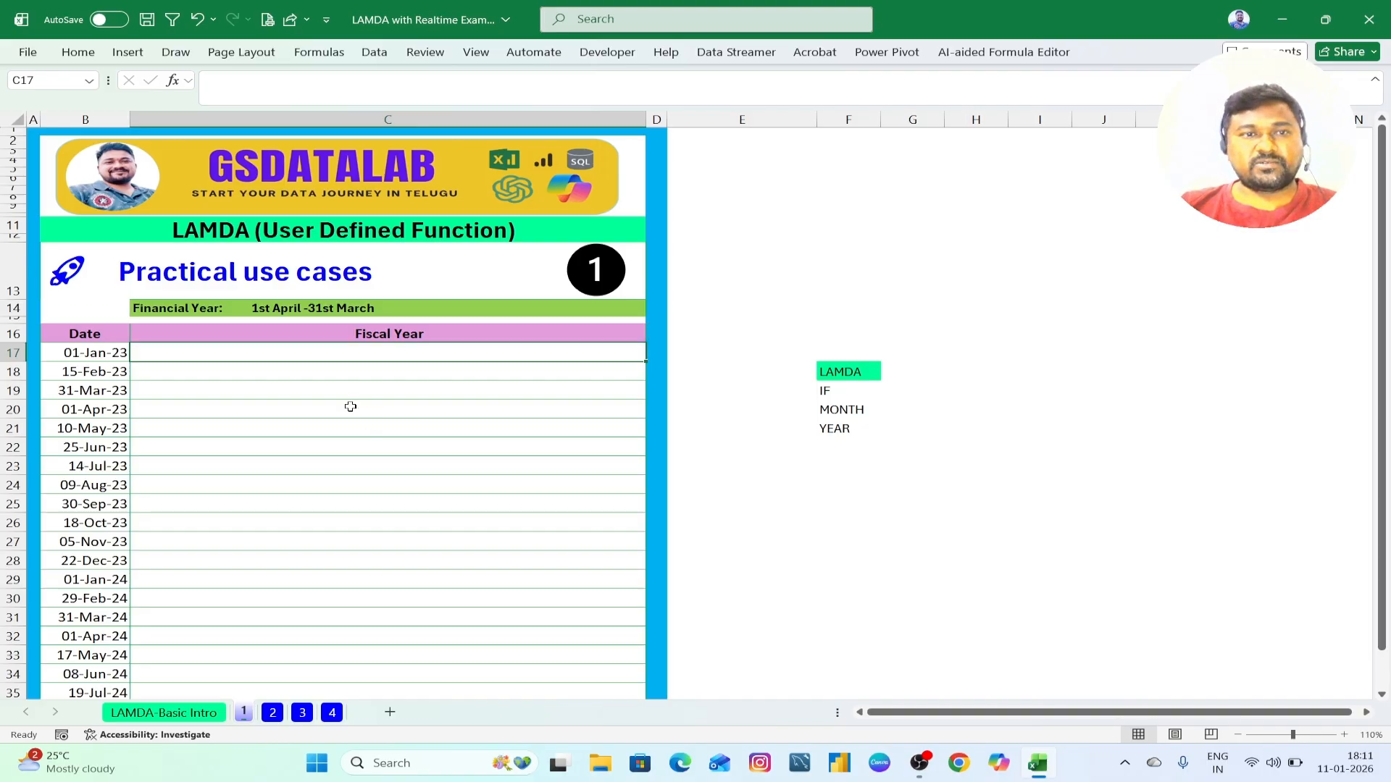
{"action": "left_click", "coordinate": [328, 404]}
{"action": "left_click", "coordinate": [322, 355]}
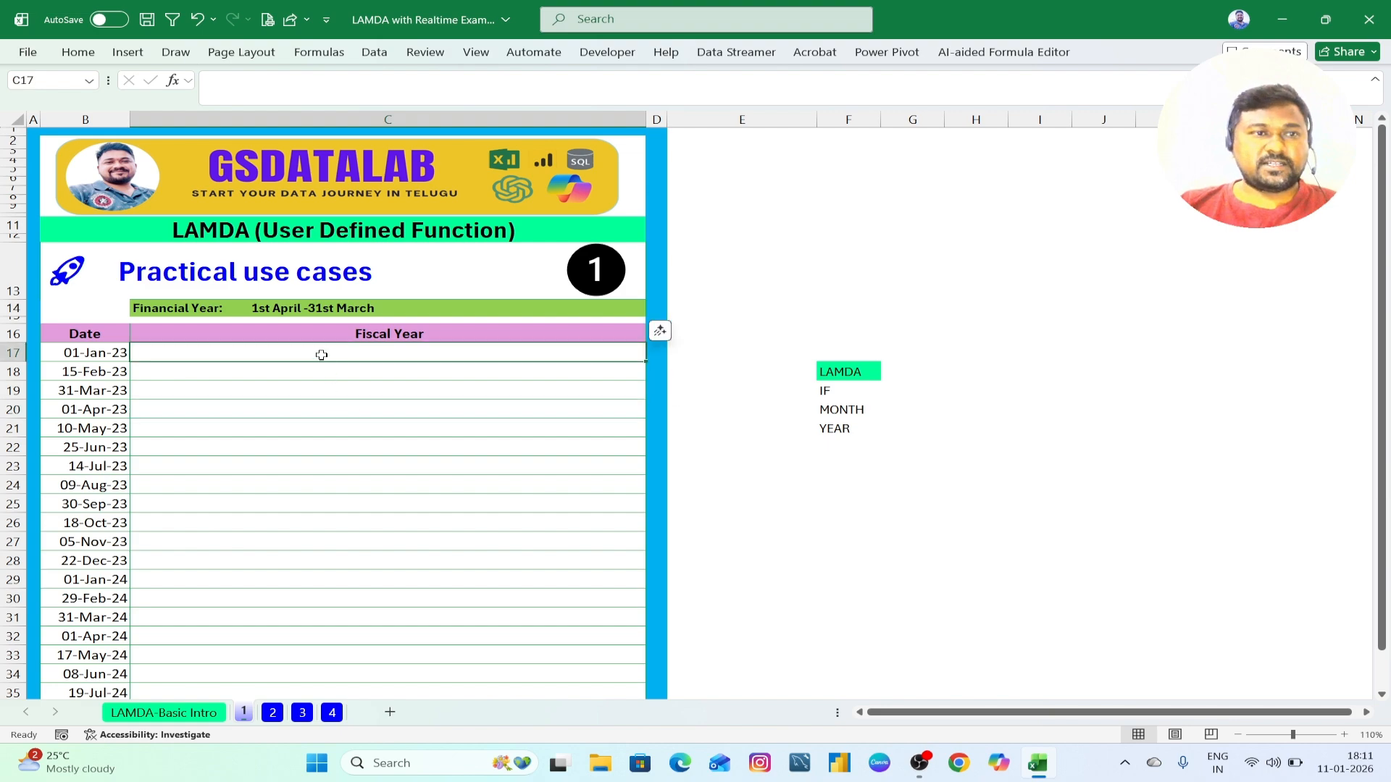
{"action": "type", "text": "="}
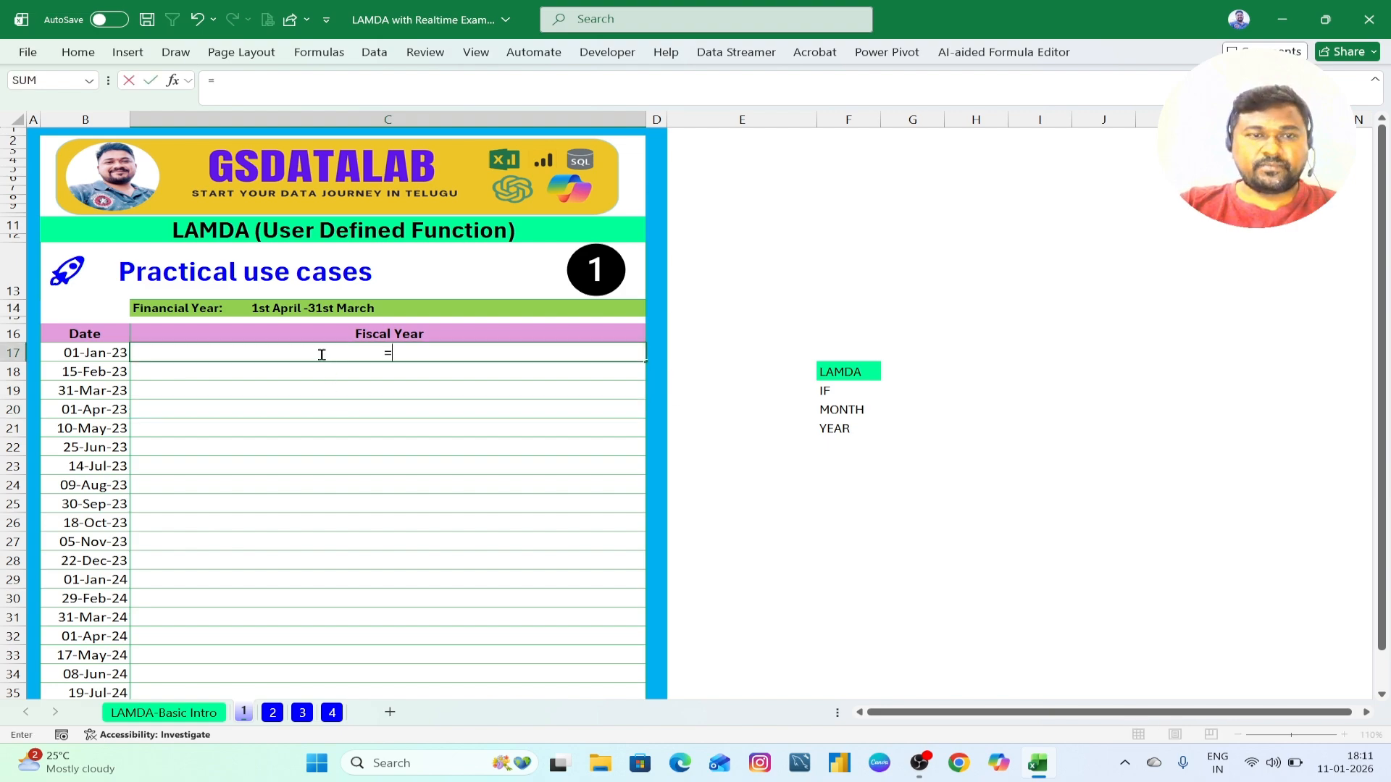
{"action": "type", "text": "IF("}
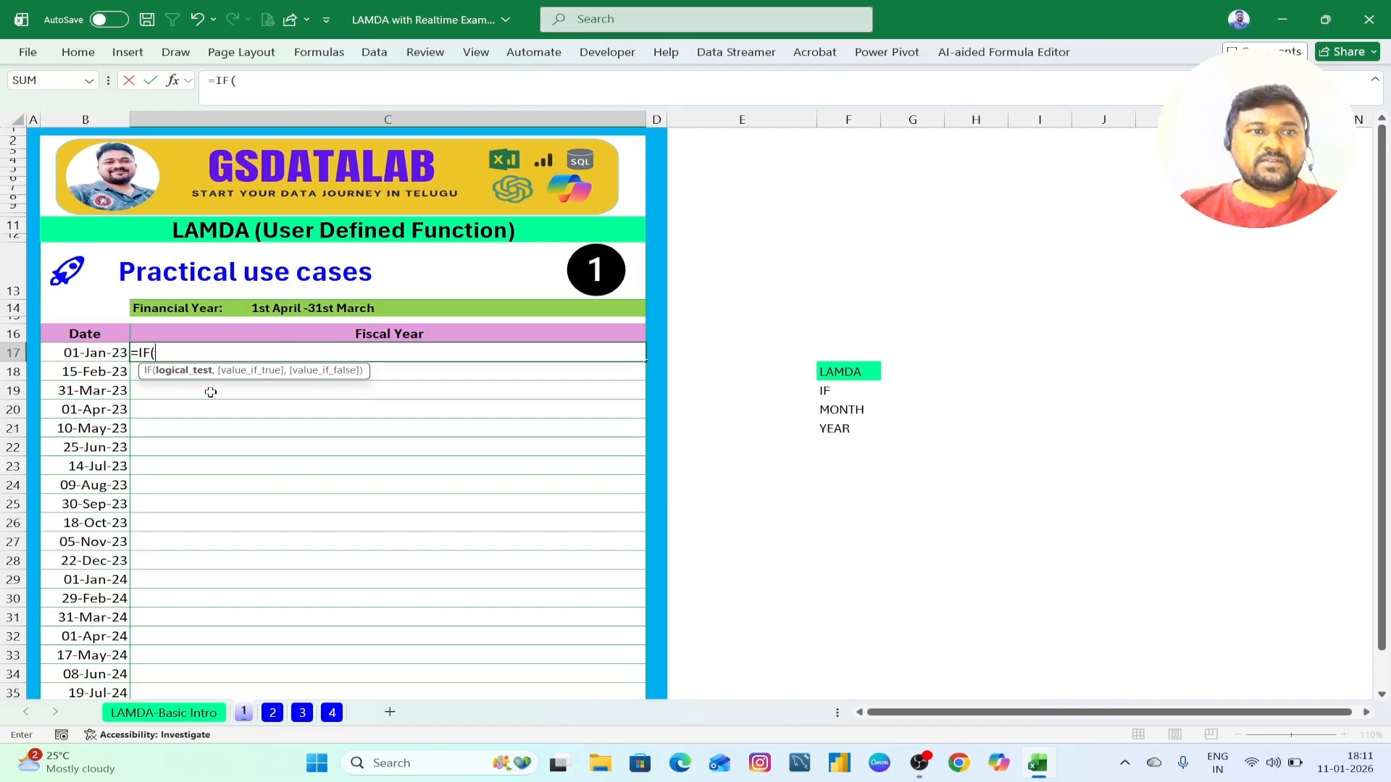
{"action": "type", "text": "month"}
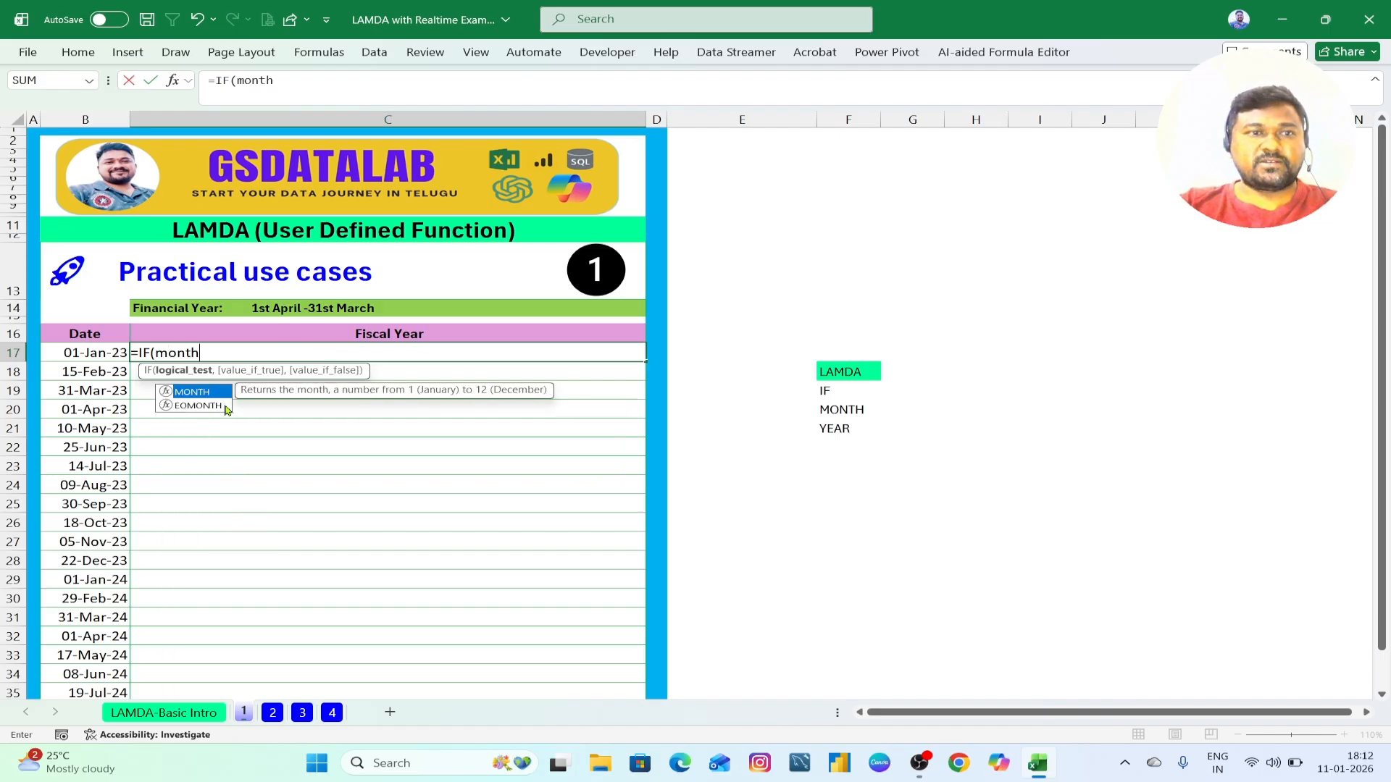
{"action": "key", "text": "Tab"}
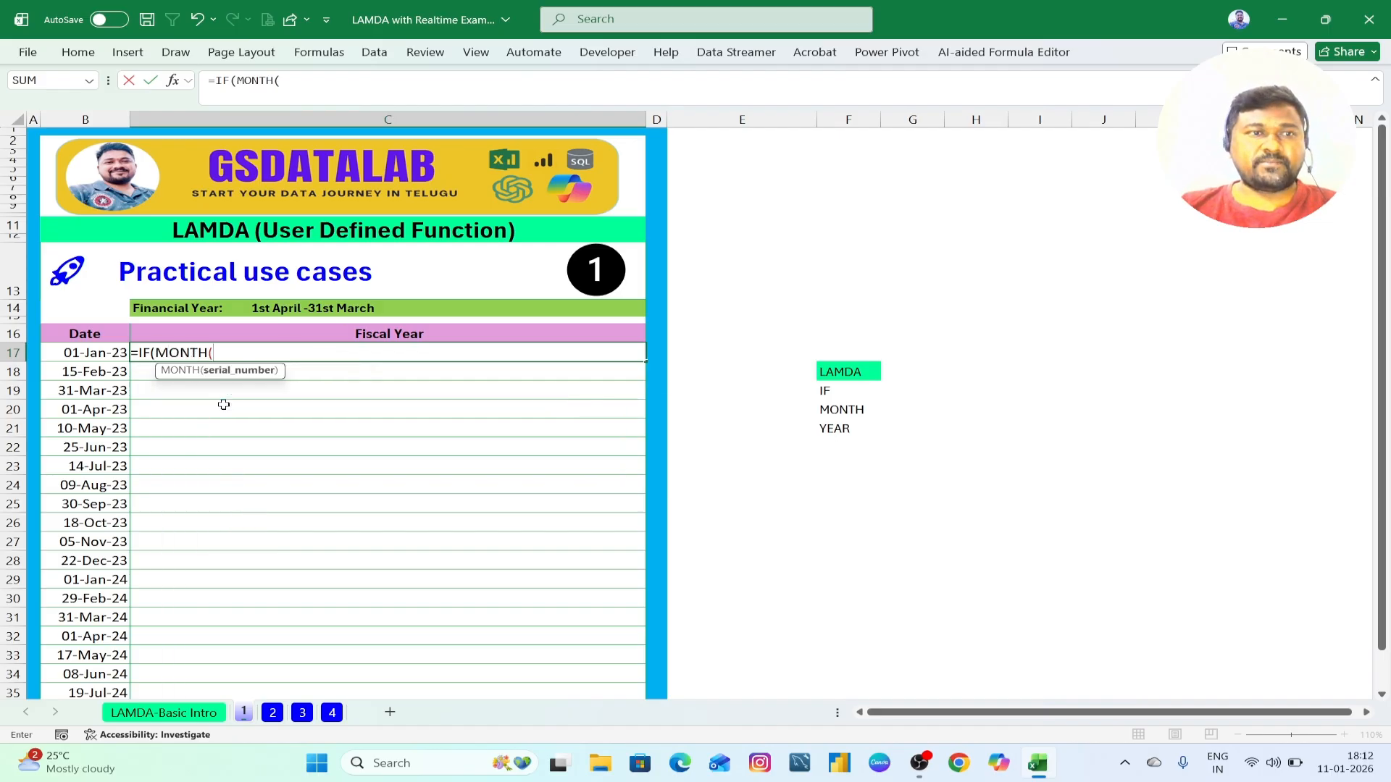
{"action": "left_click", "coordinate": [84, 352]}
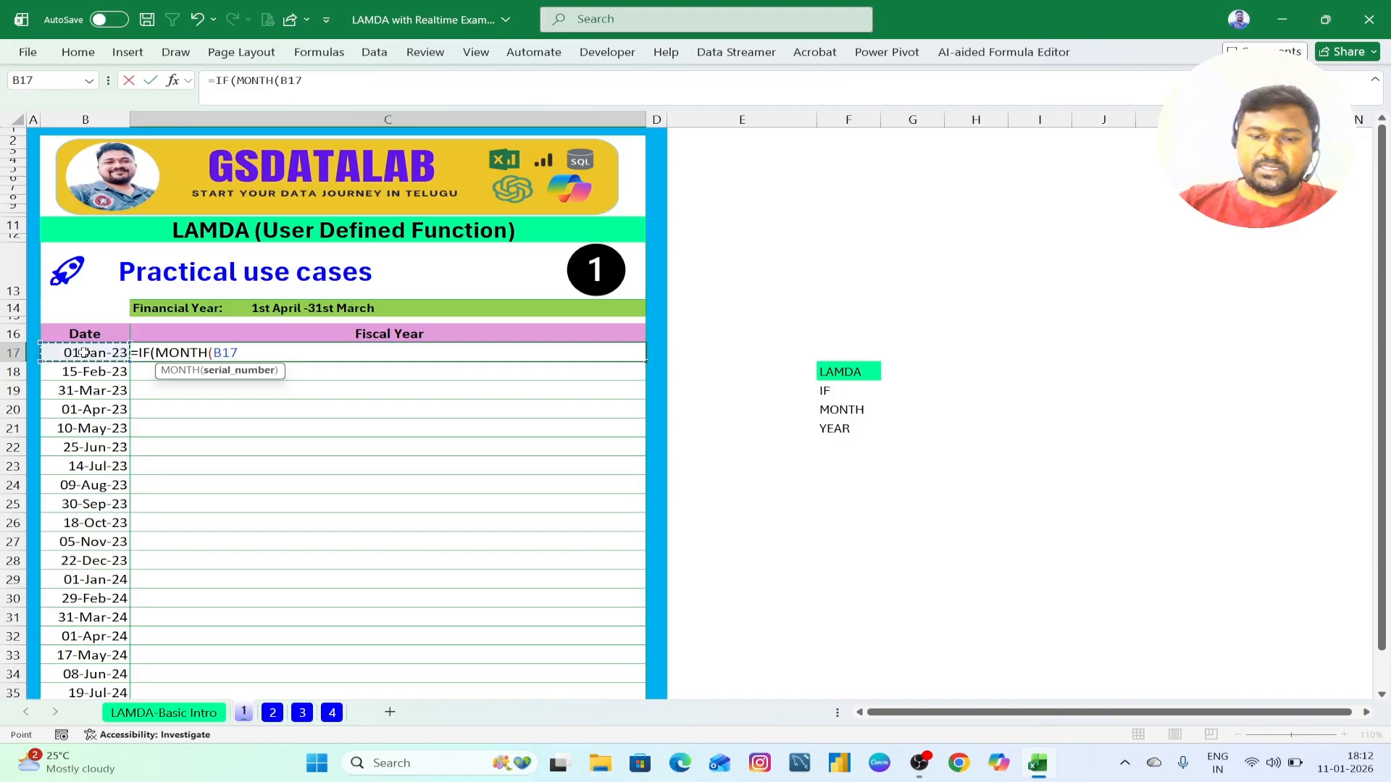
{"action": "type", "text": ")>"}
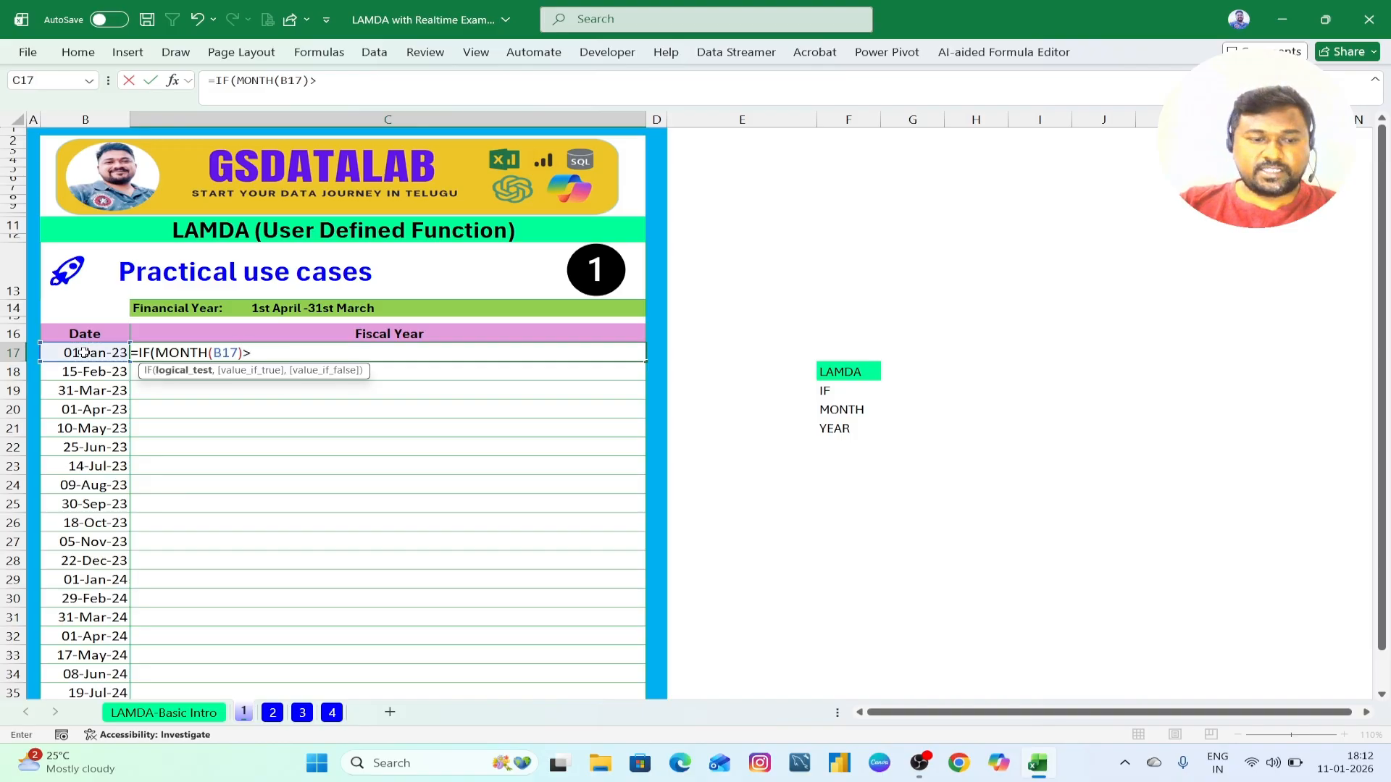
{"action": "type", "text": "3"}
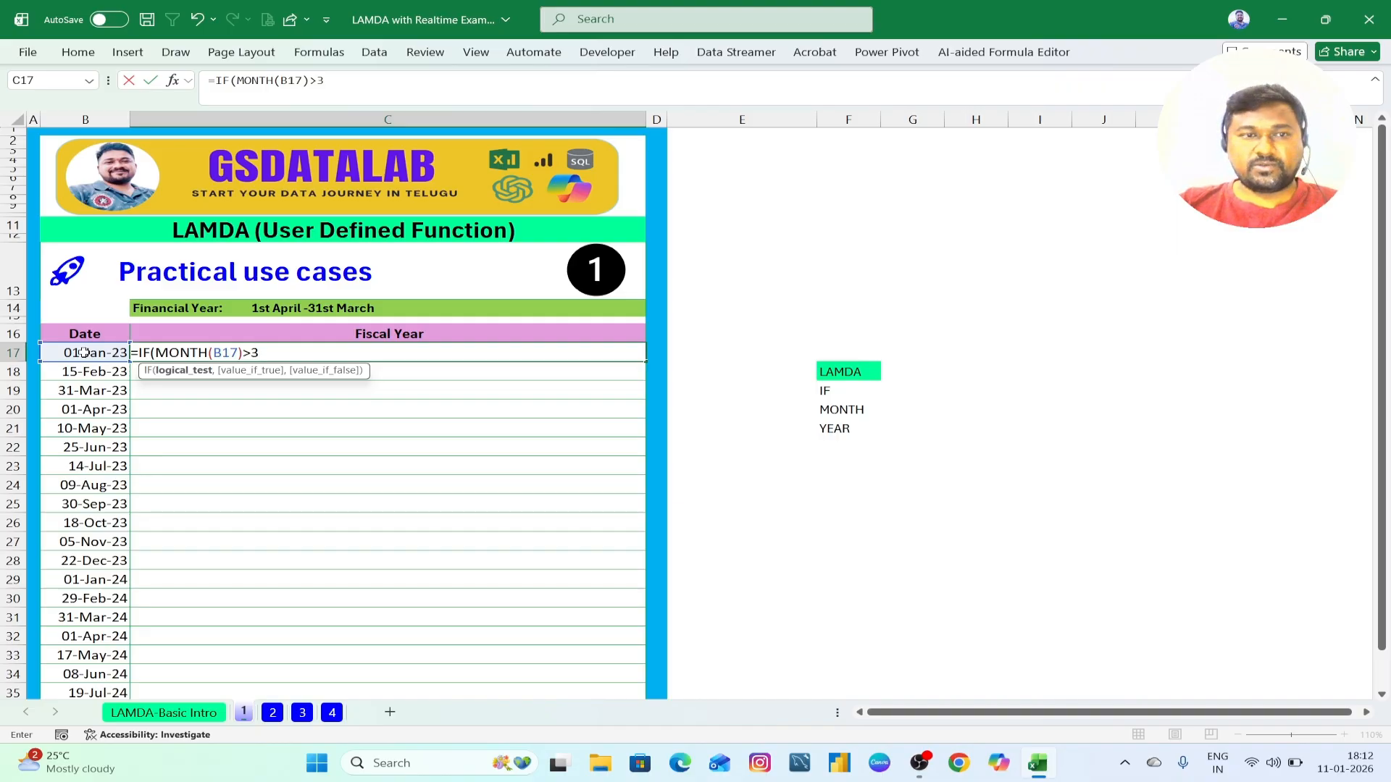
Step: Complete the IF formula in C17 with YEAR(B17)+1 as the true result and YEAR(B17) as the false result
{"action": "type", "text": ","}
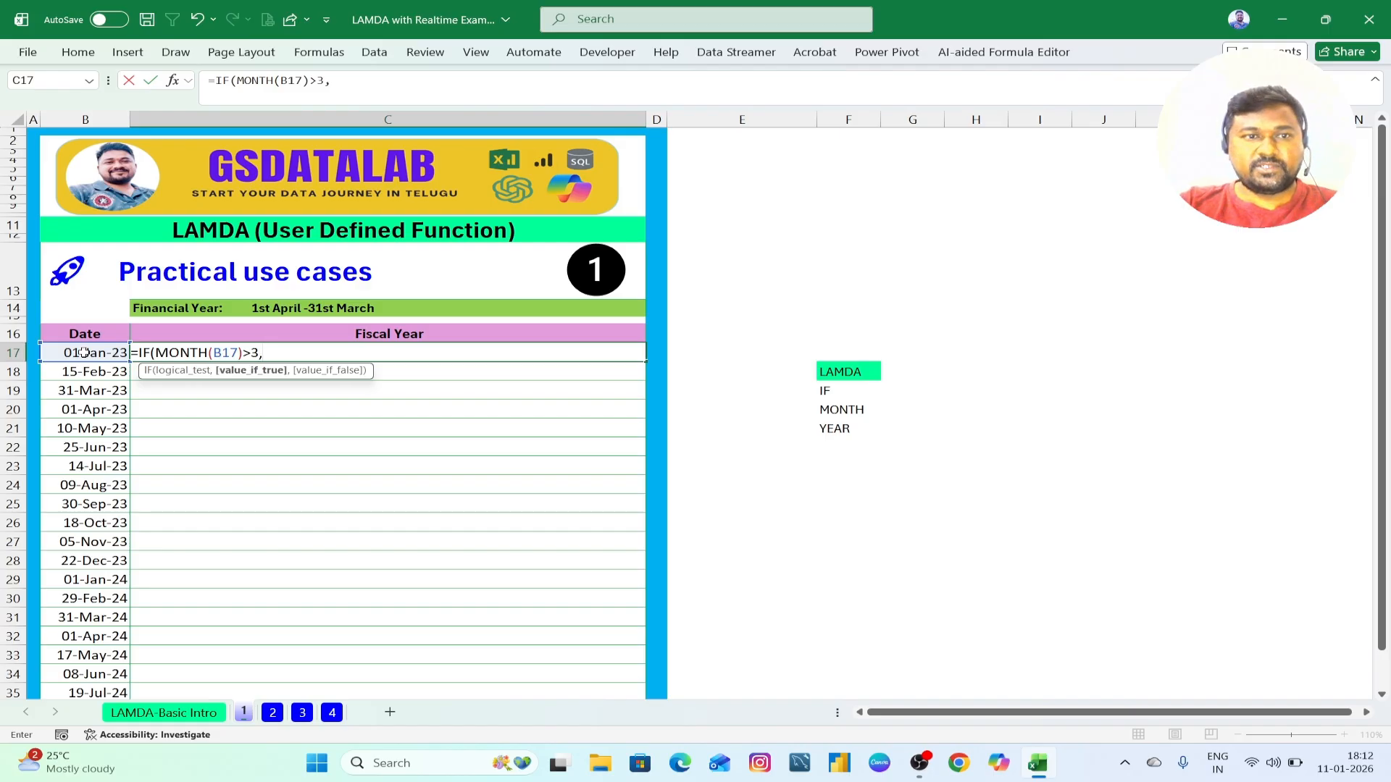
{"action": "type", "text": "ye"}
{"action": "key", "text": "Tab"}
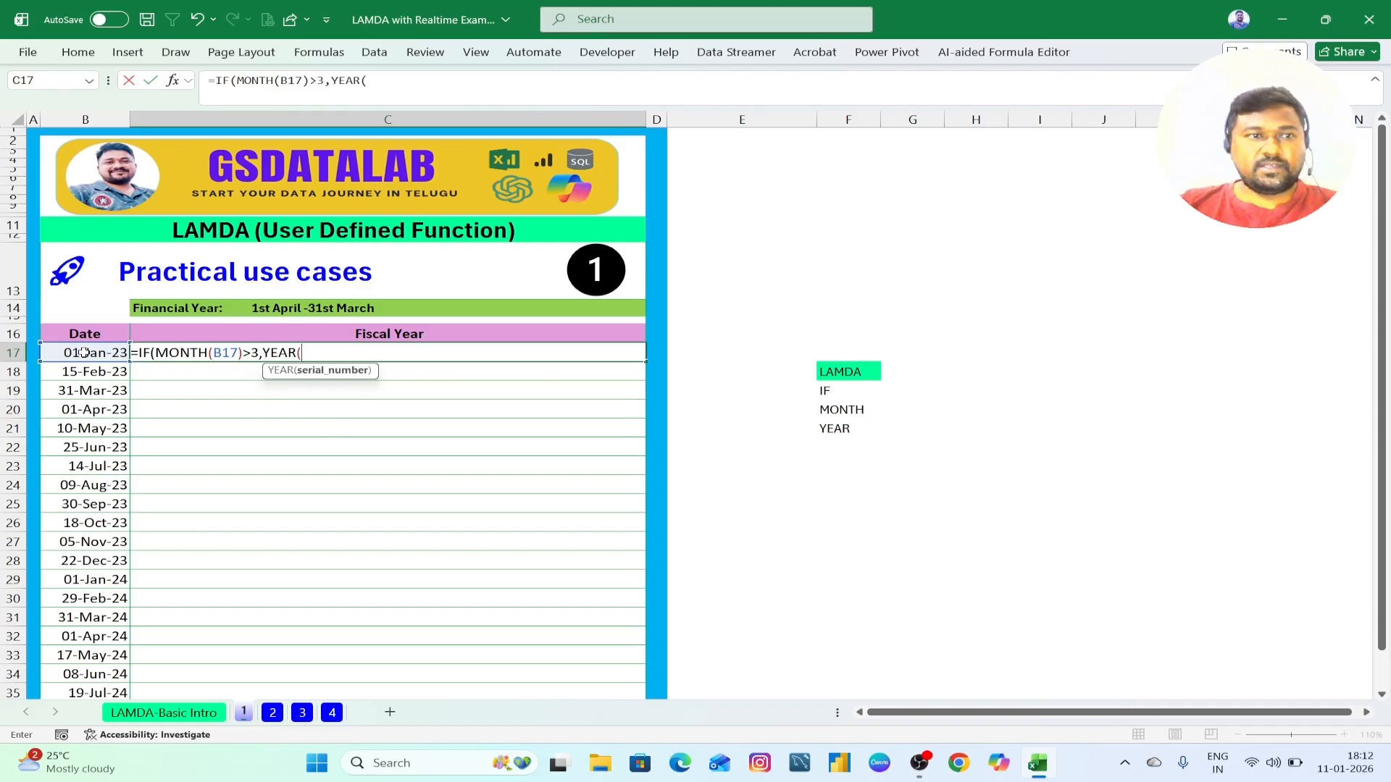
{"action": "left_click", "coordinate": [84, 352]}
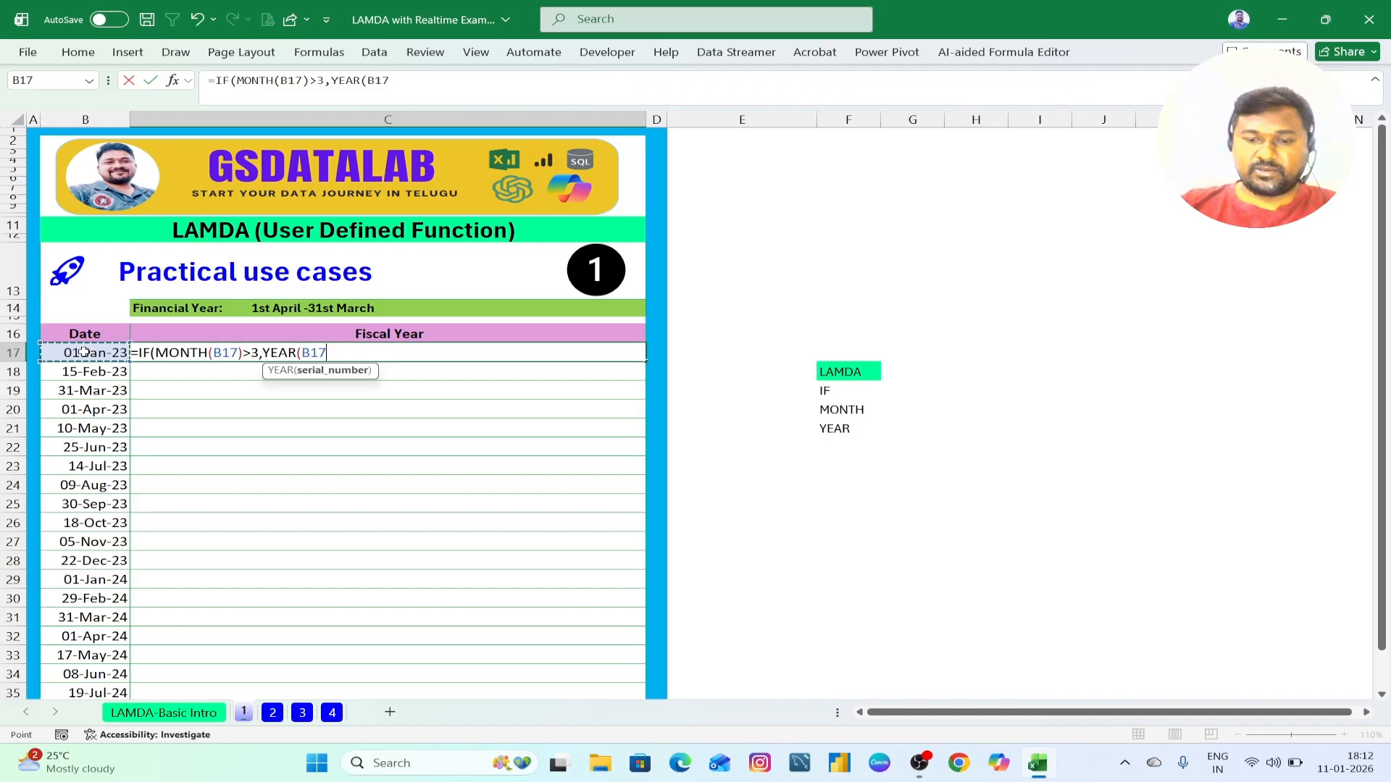
{"action": "type", "text": ")+1"}
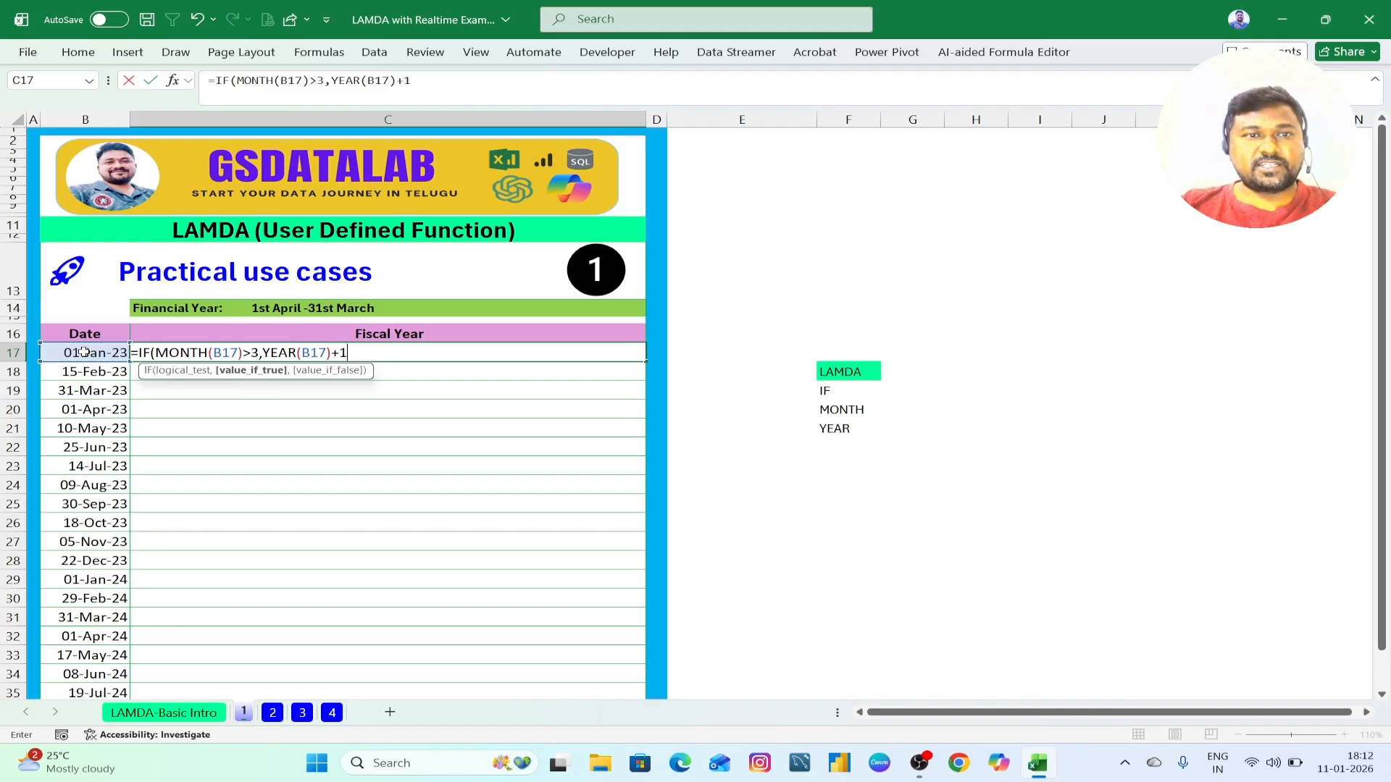
{"action": "type", "text": ","}
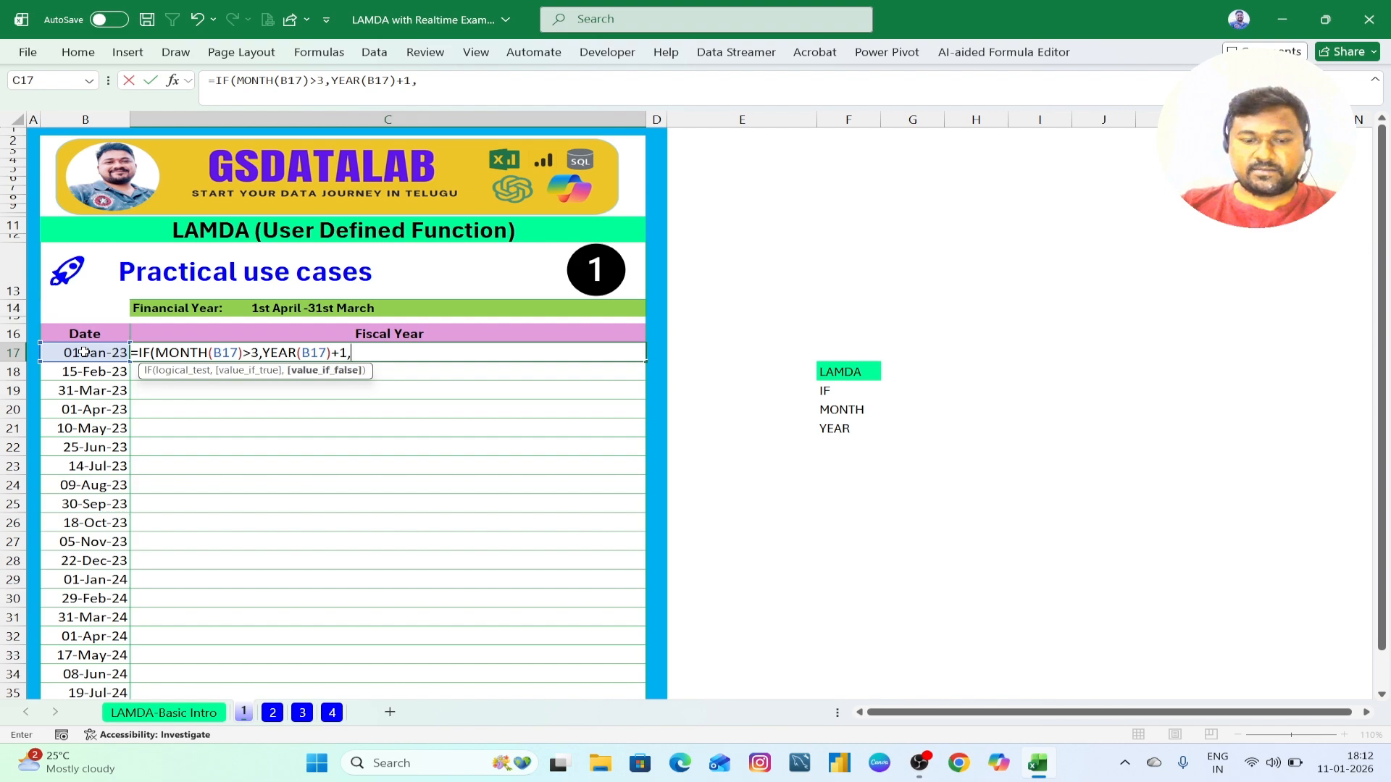
{"action": "type", "text": "year"}
{"action": "key", "text": "Tab"}
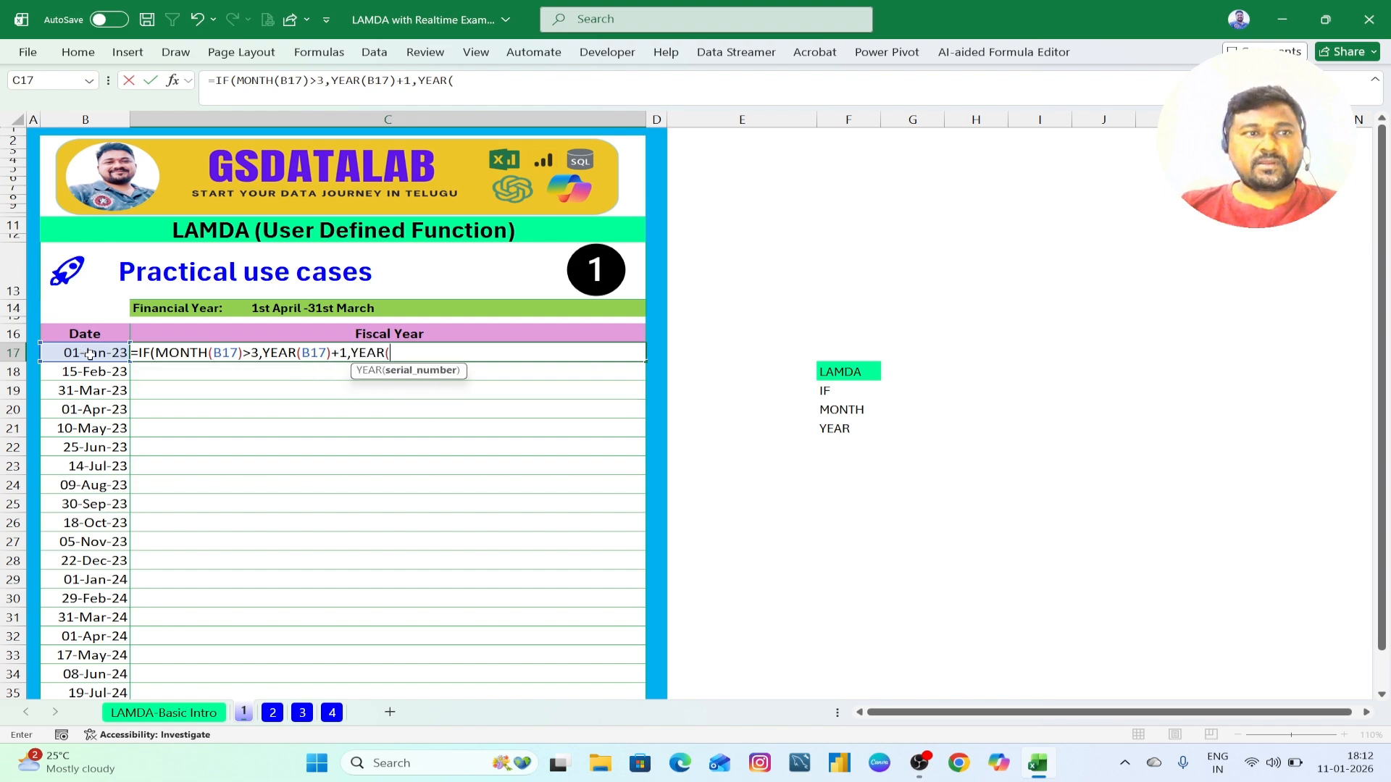
{"action": "left_click", "coordinate": [90, 354]}
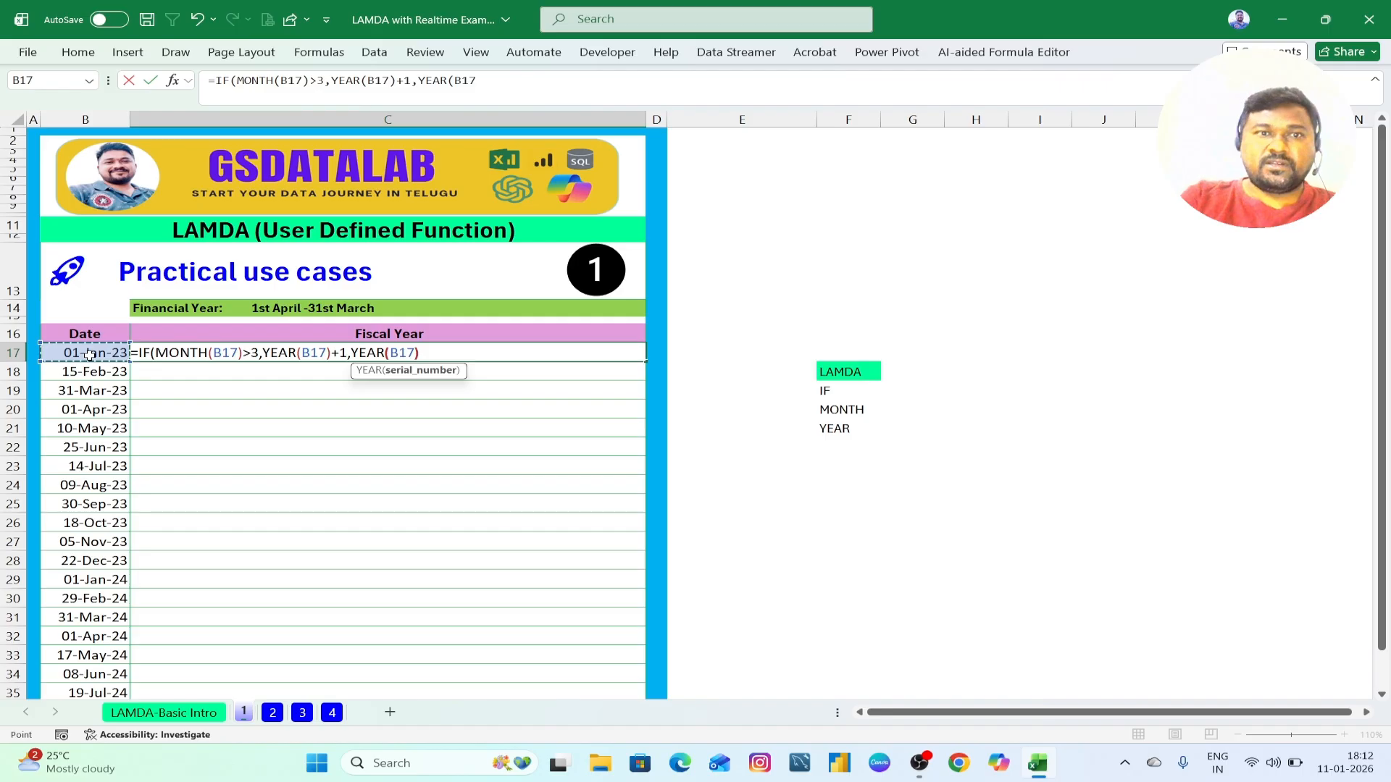
{"action": "type", "text": ")"}
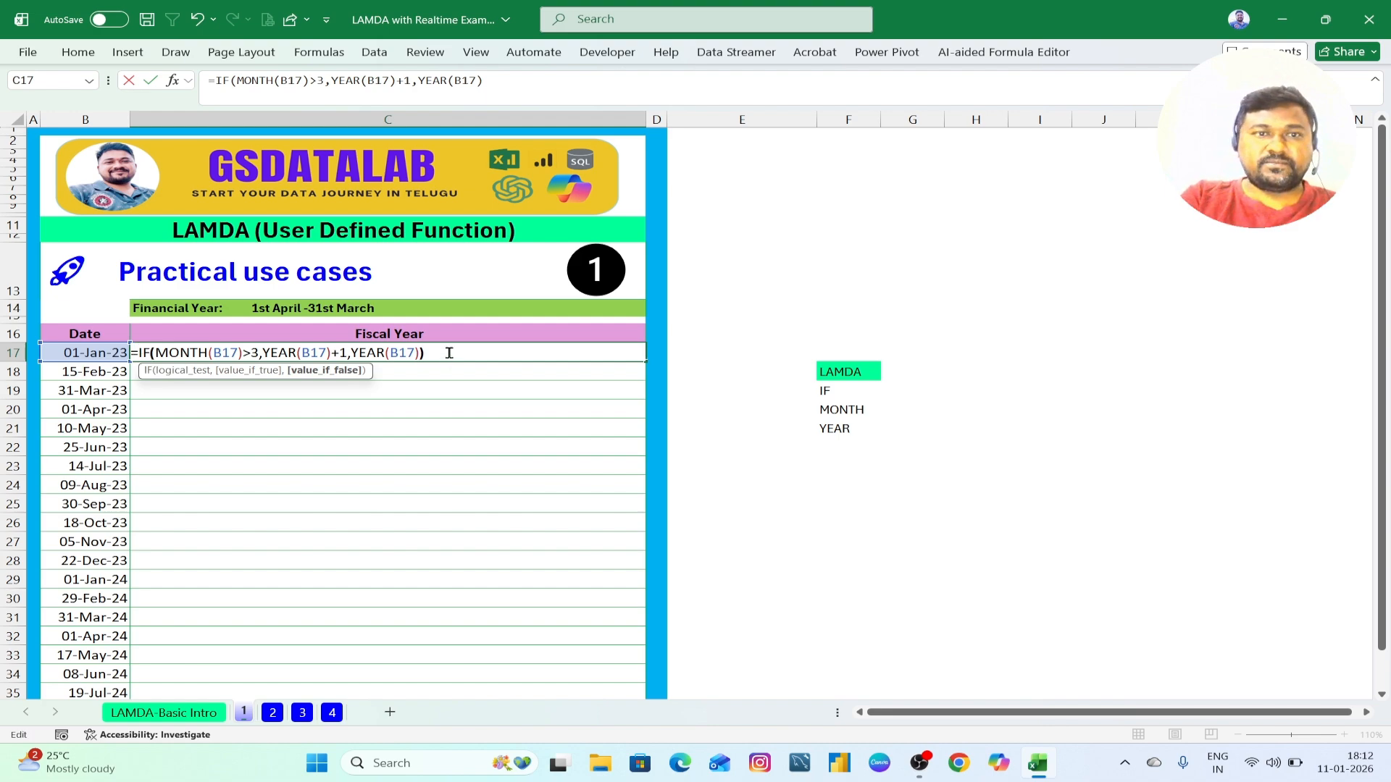
{"action": "key", "text": "Return"}
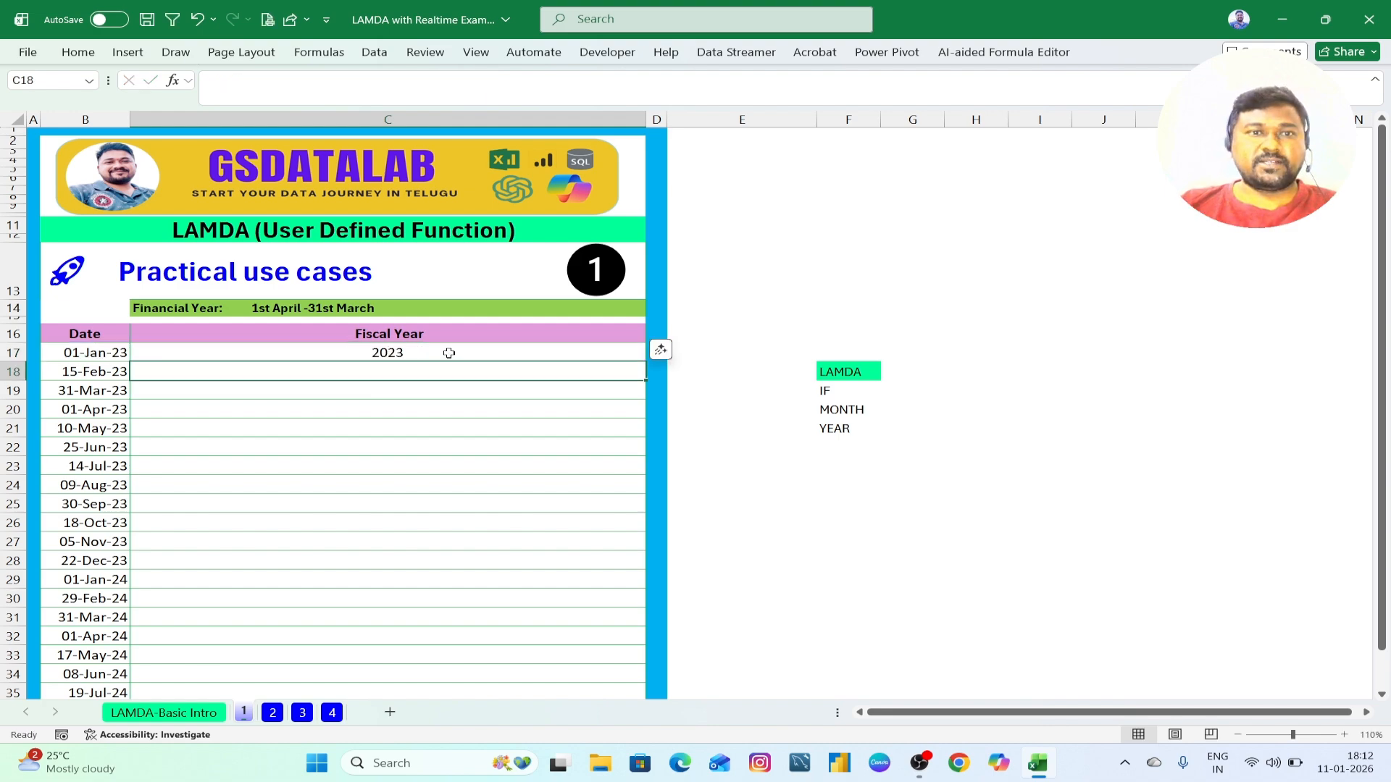
Step: Check the fiscal year formula in C17 and fill it down the Fiscal Year column through C35
{"action": "left_click", "coordinate": [122, 358]}
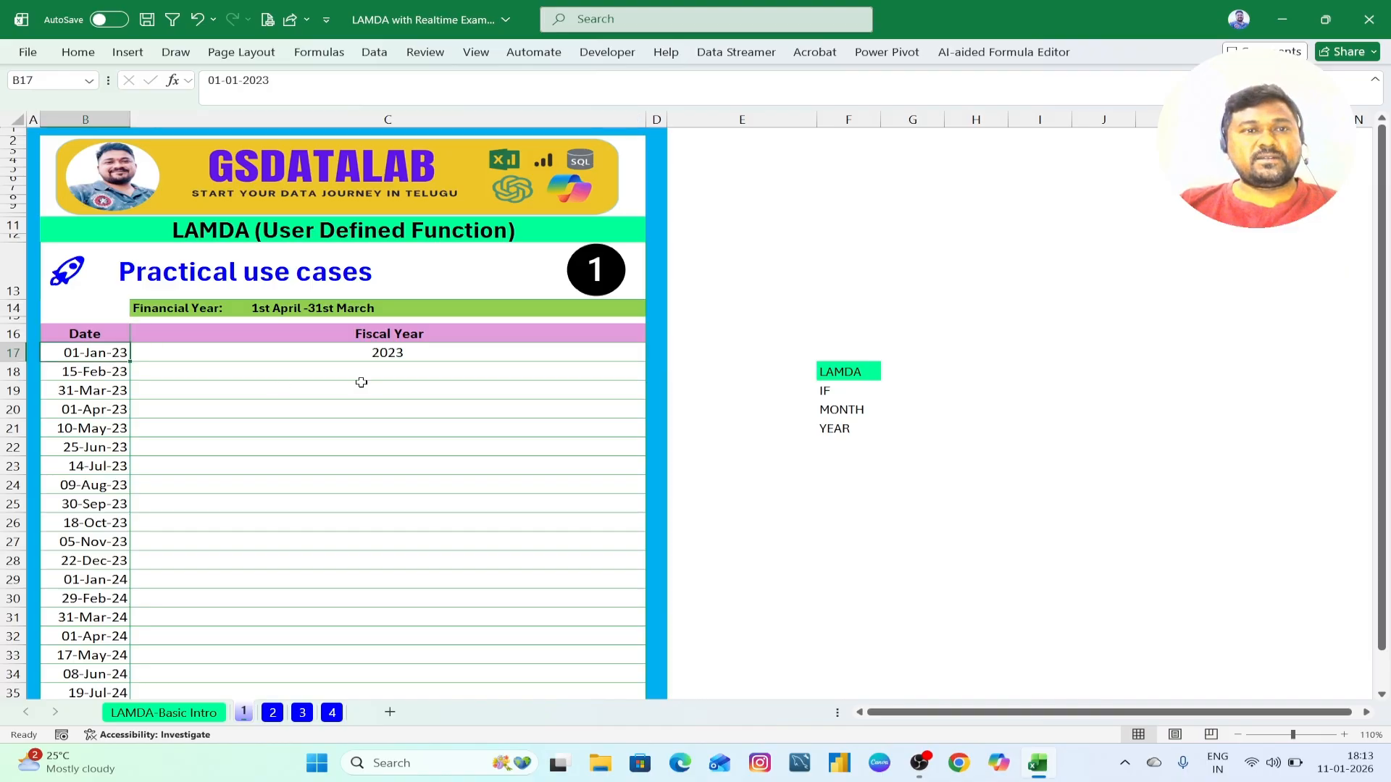
{"action": "double_click", "coordinate": [288, 352]}
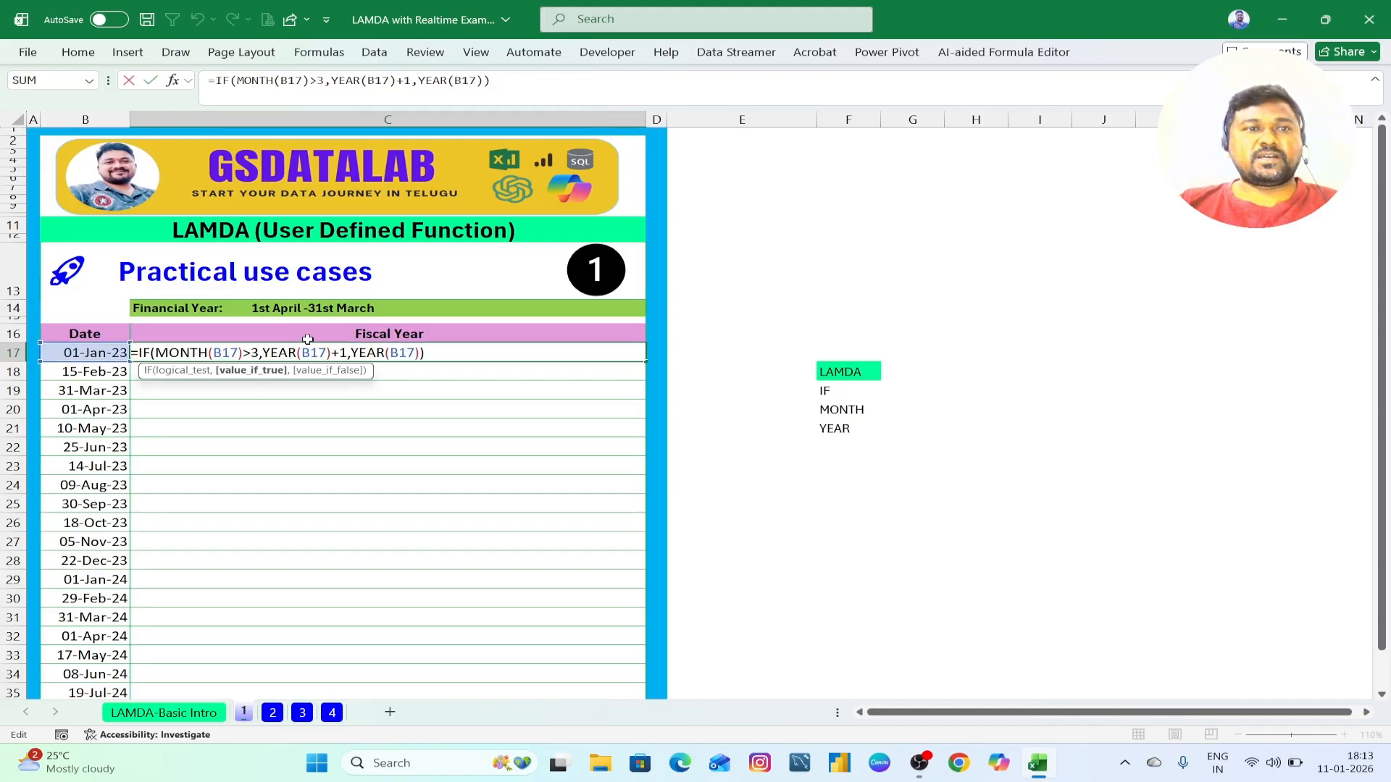
{"action": "left_click", "coordinate": [461, 356]}
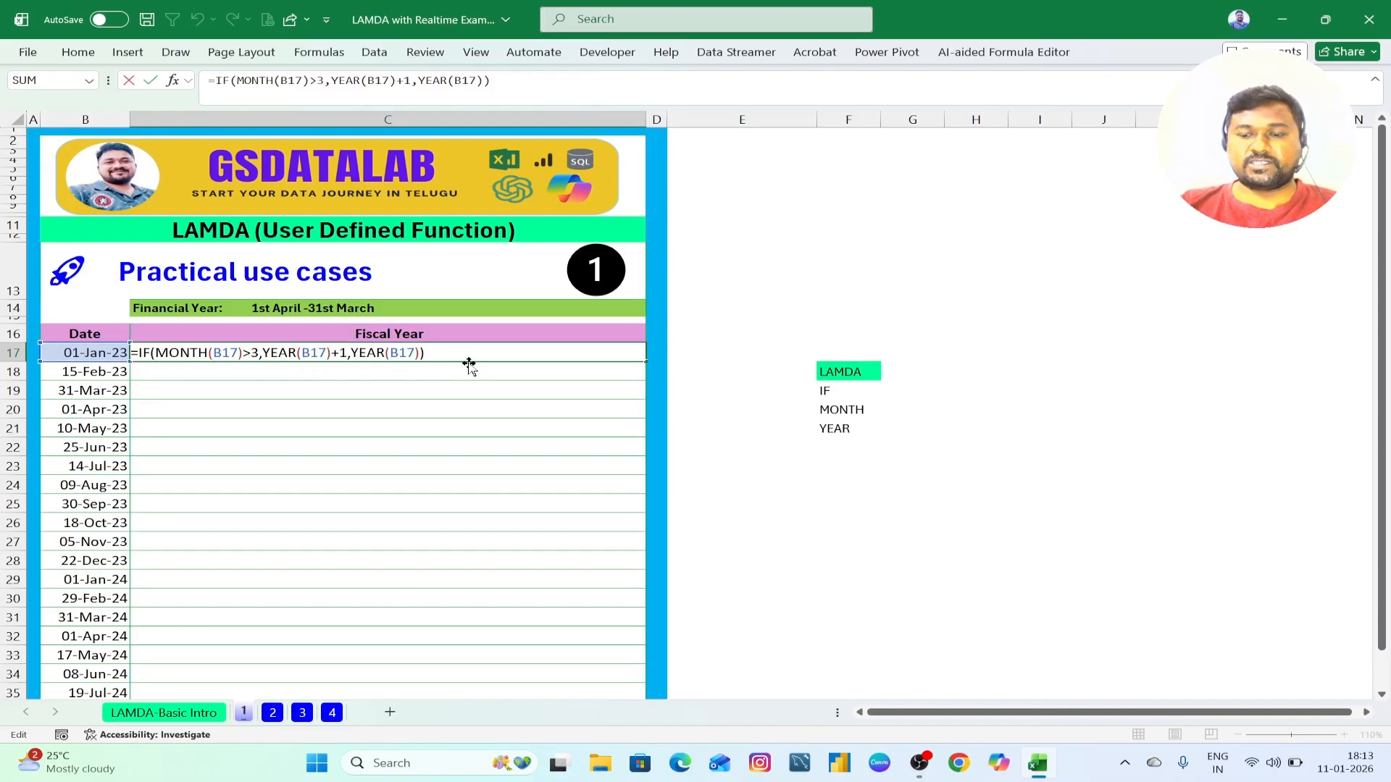
{"action": "key", "text": "ctrl+Return"}
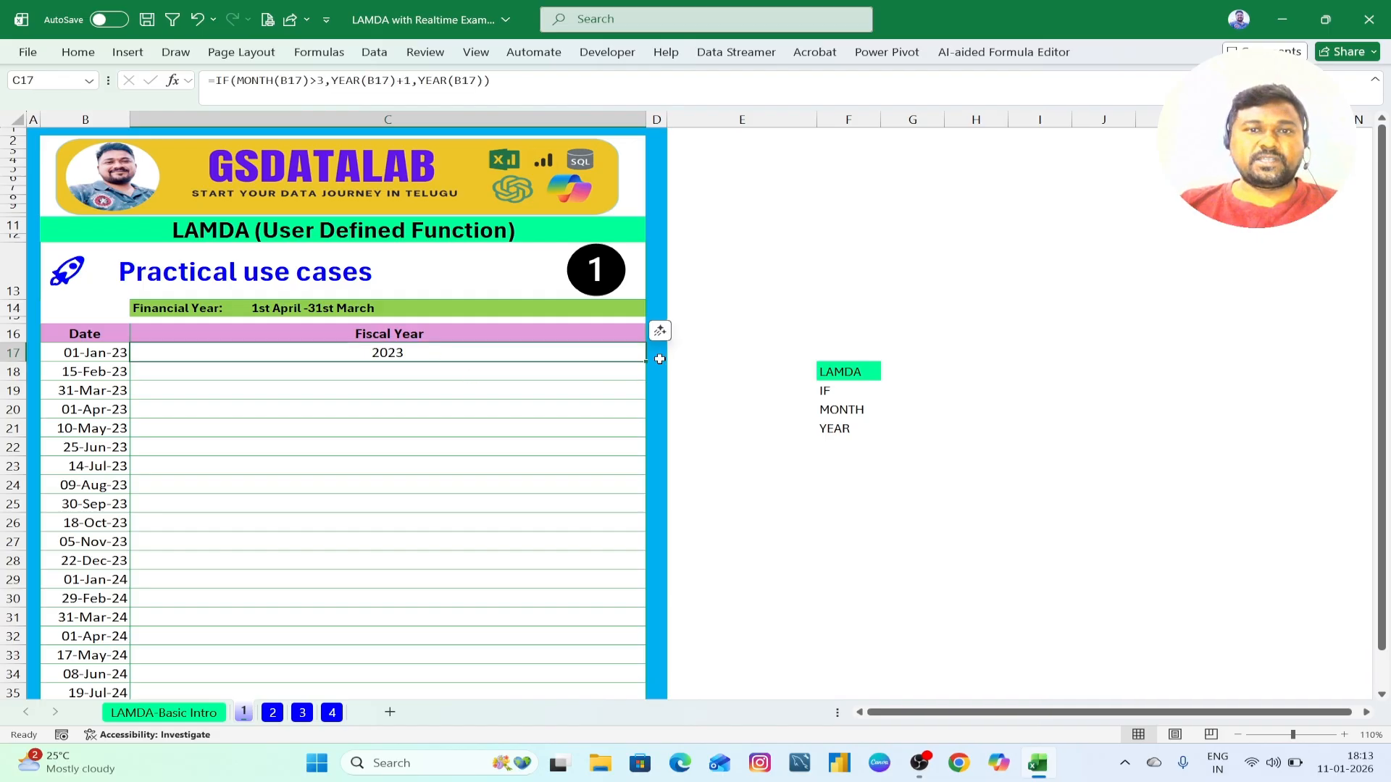
{"action": "left_click_drag", "start_coordinate": [647, 360], "coordinate": [646, 692]}
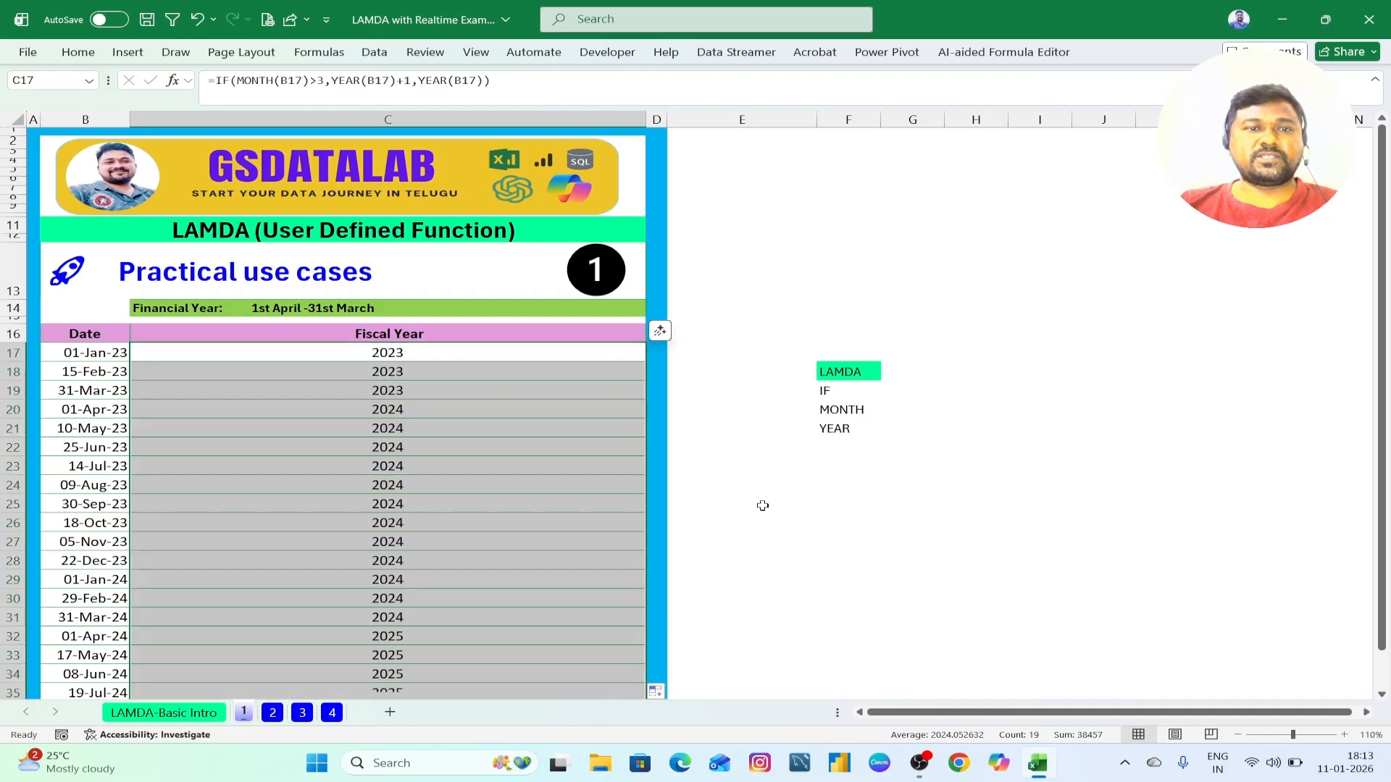
{"action": "double_click", "coordinate": [434, 353]}
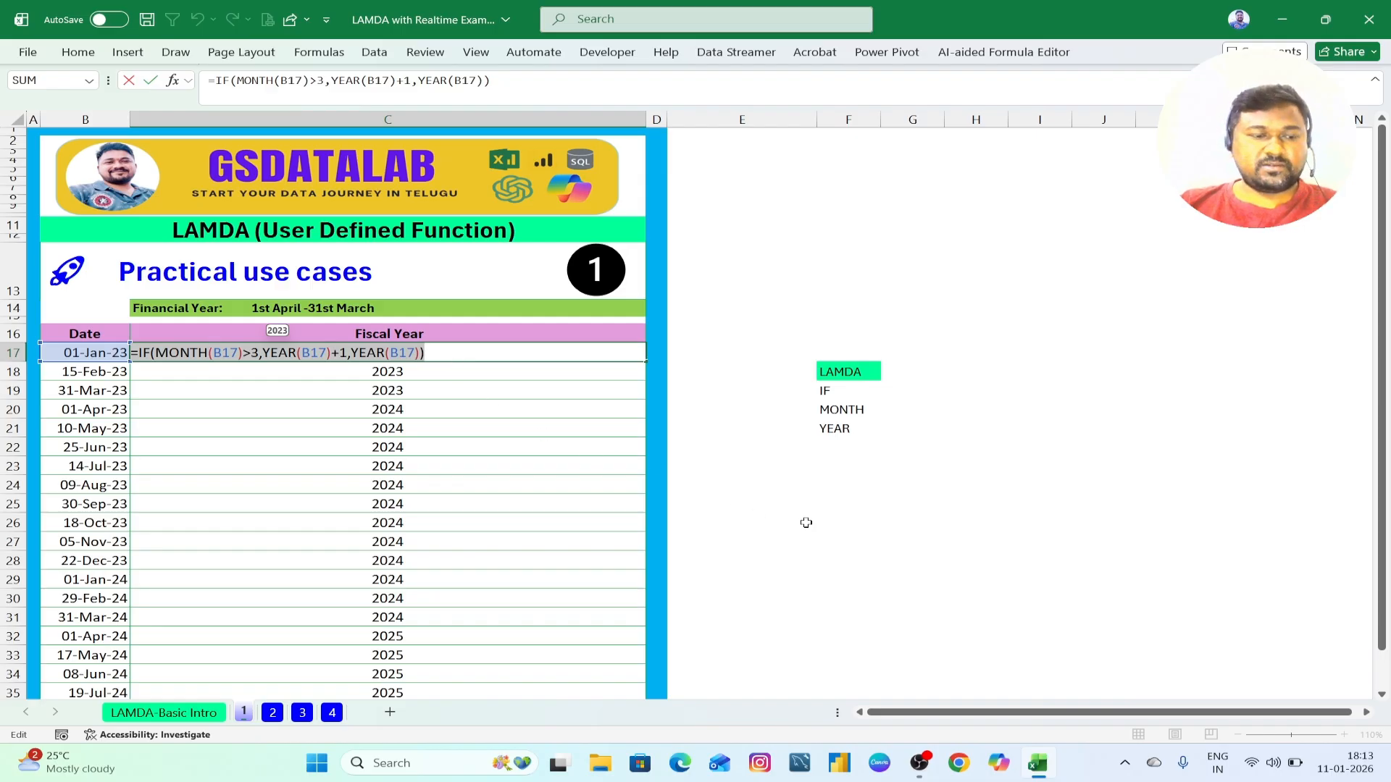
{"action": "key", "text": "ctrl+Return"}
{"action": "left_click", "coordinate": [492, 378]}
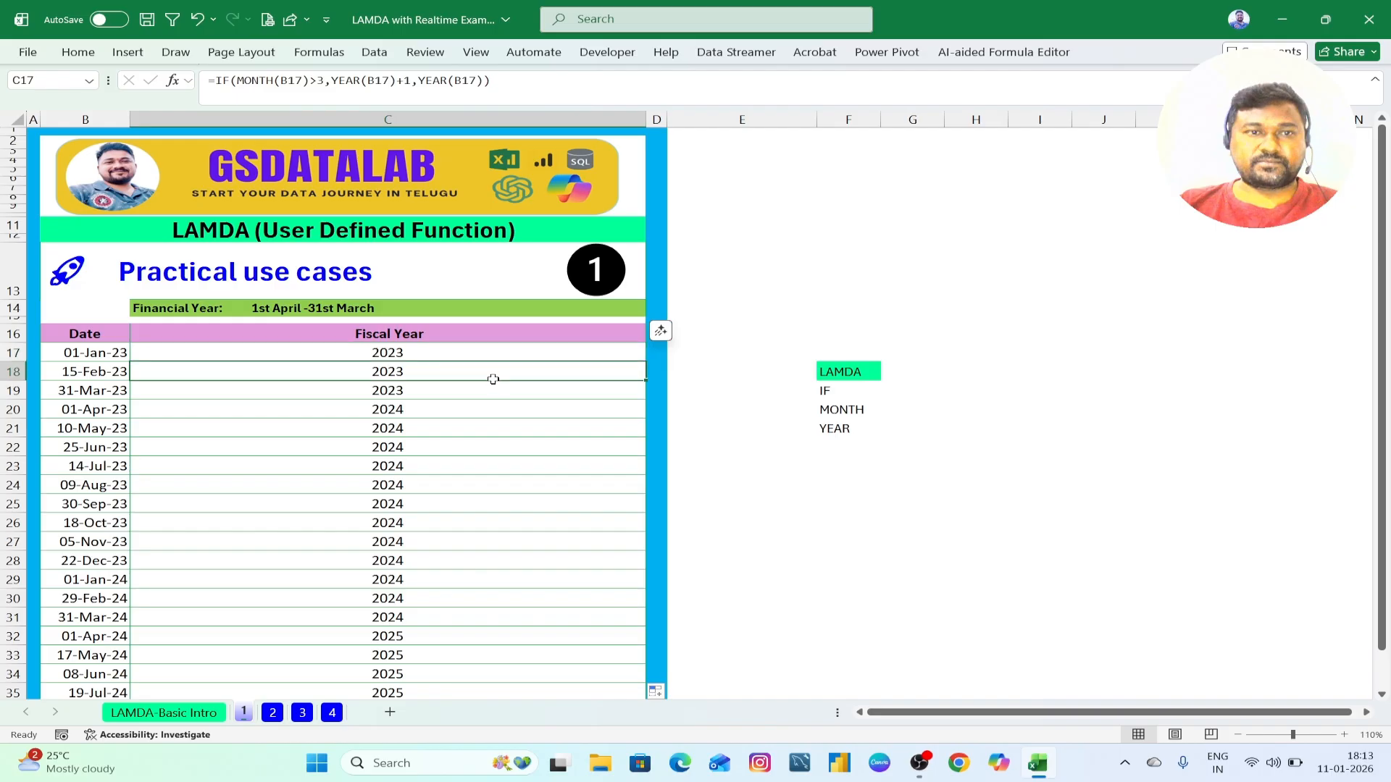
Step: Wrap the IF formula in C17 in a LAMBDA function with the parameter x
{"action": "double_click", "coordinate": [473, 354]}
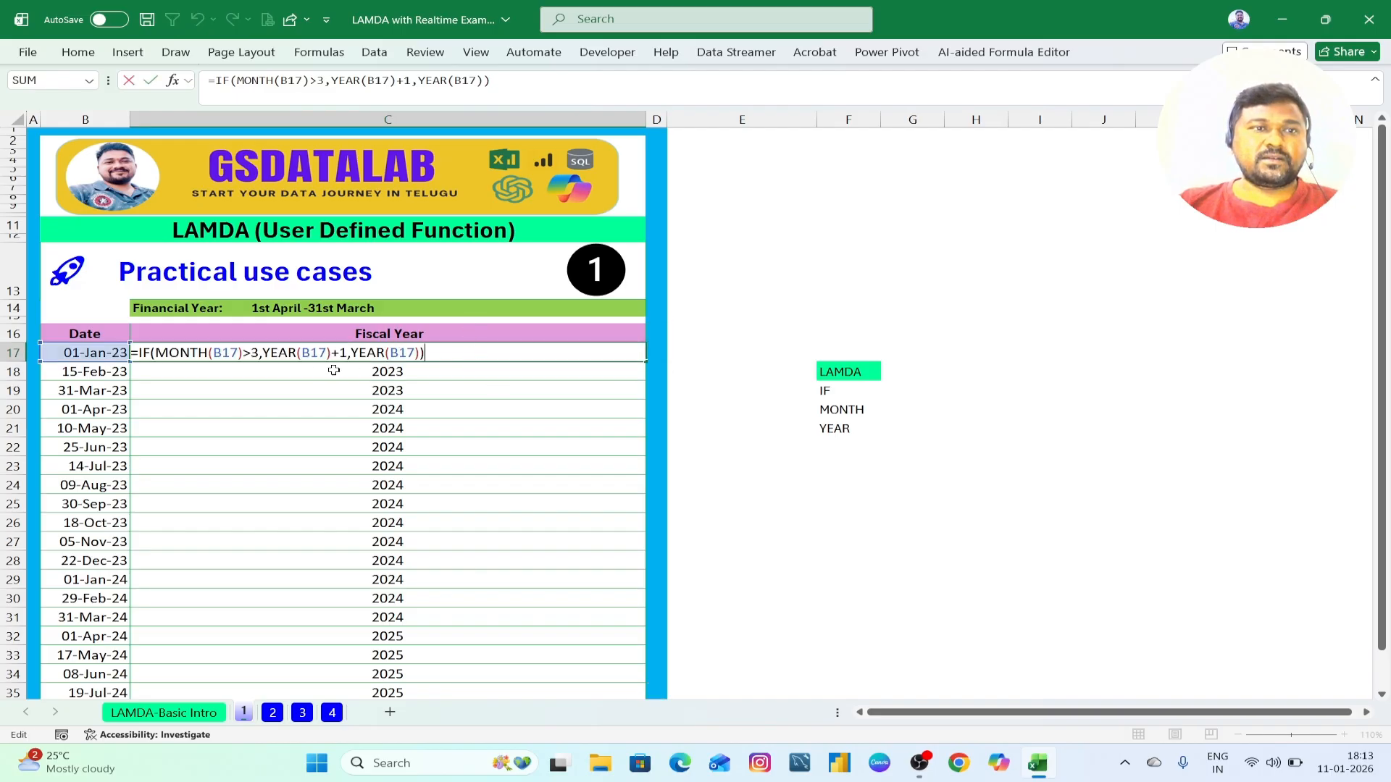
{"action": "left_click", "coordinate": [141, 349]}
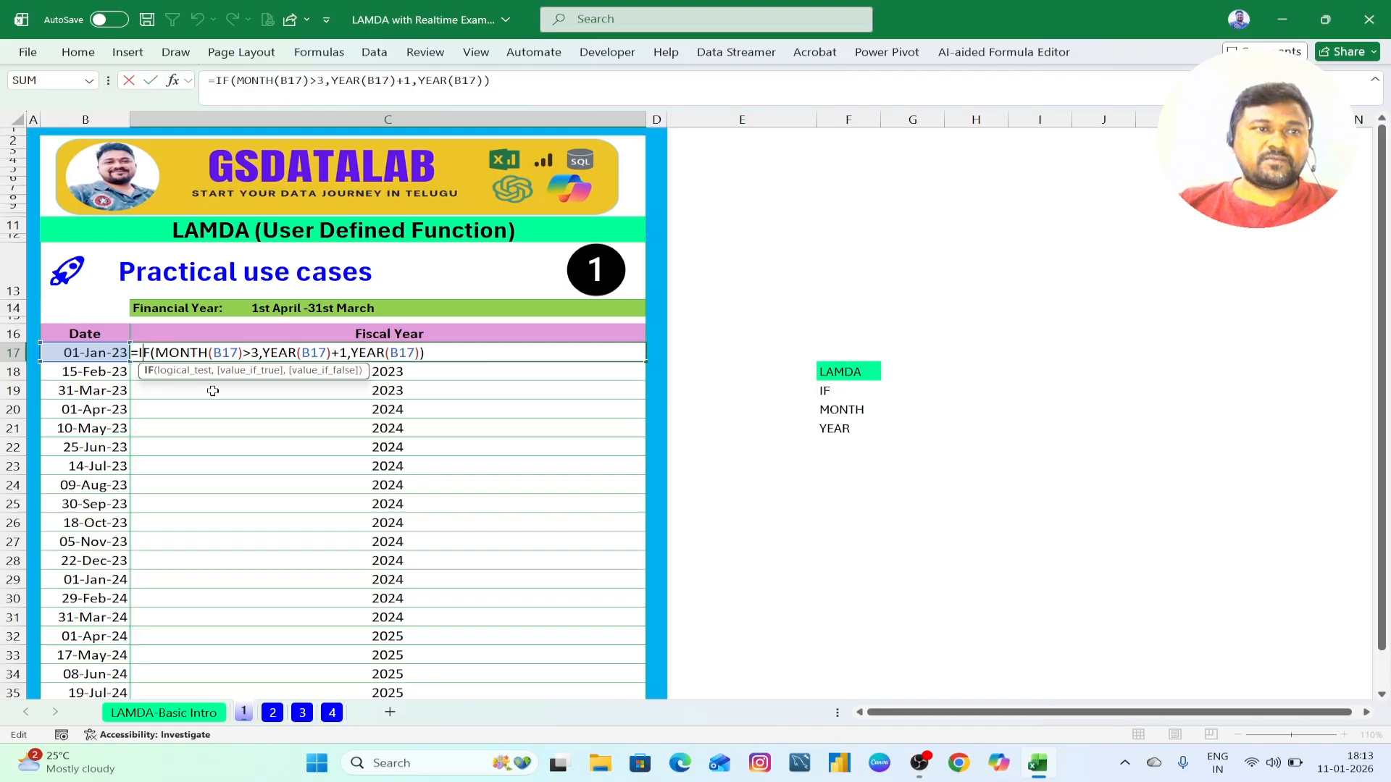
{"action": "left_click", "coordinate": [212, 81]}
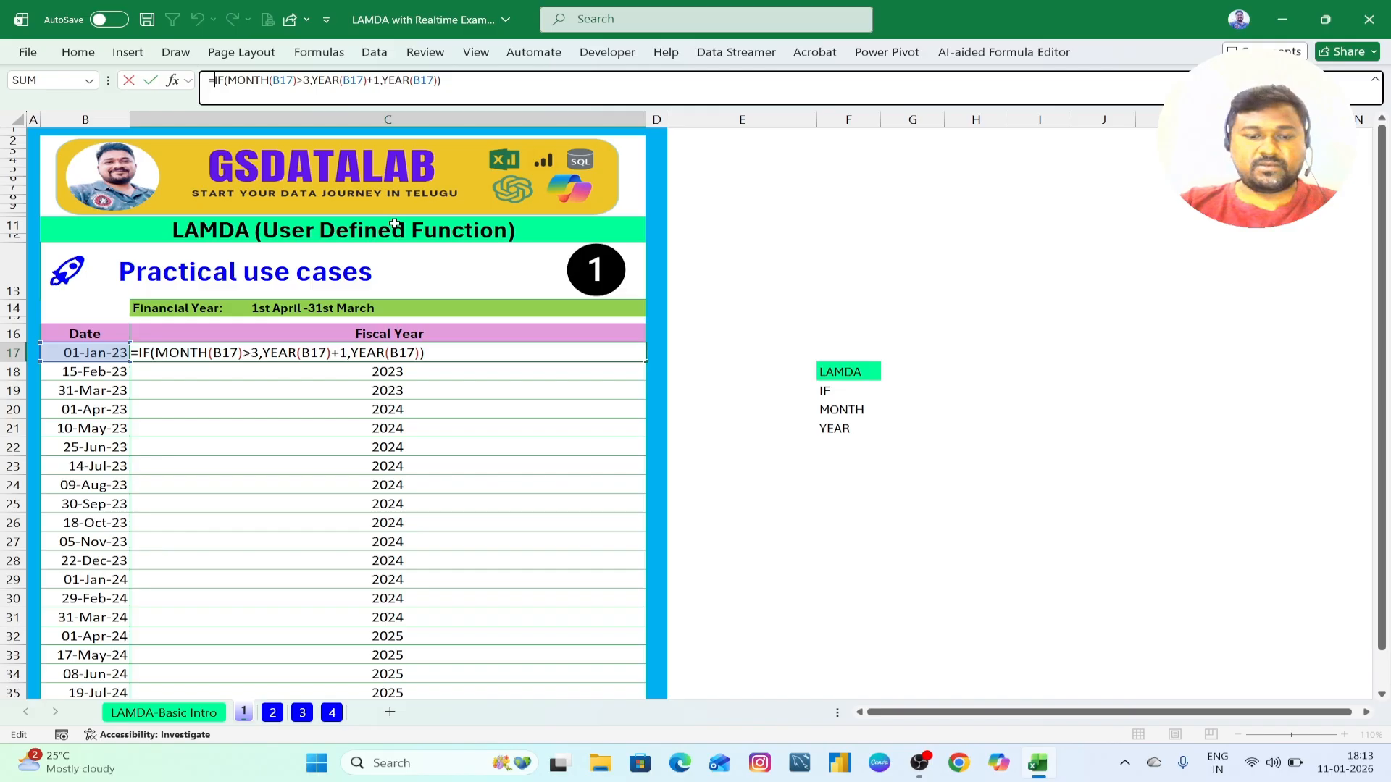
{"action": "type", "text": "LAMBDA("}
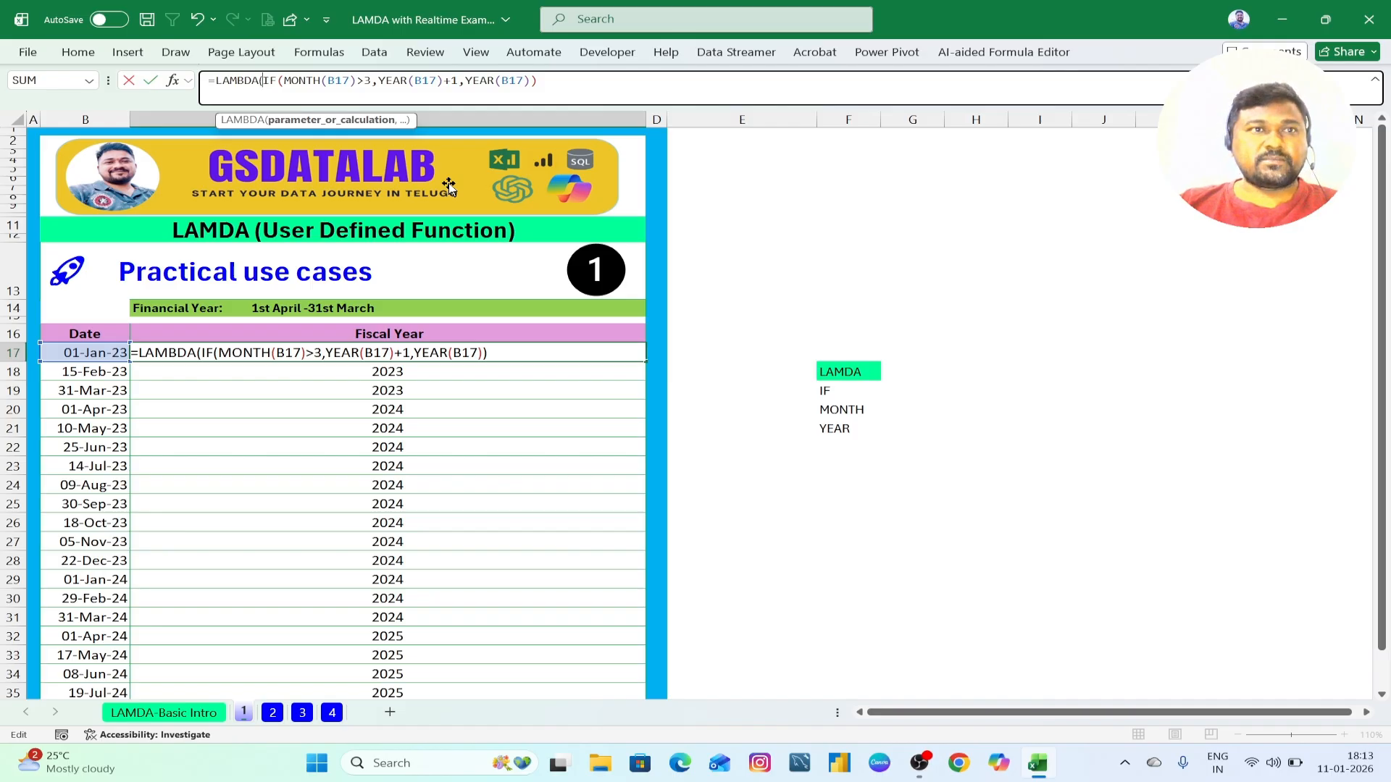
{"action": "type", "text": "x,"}
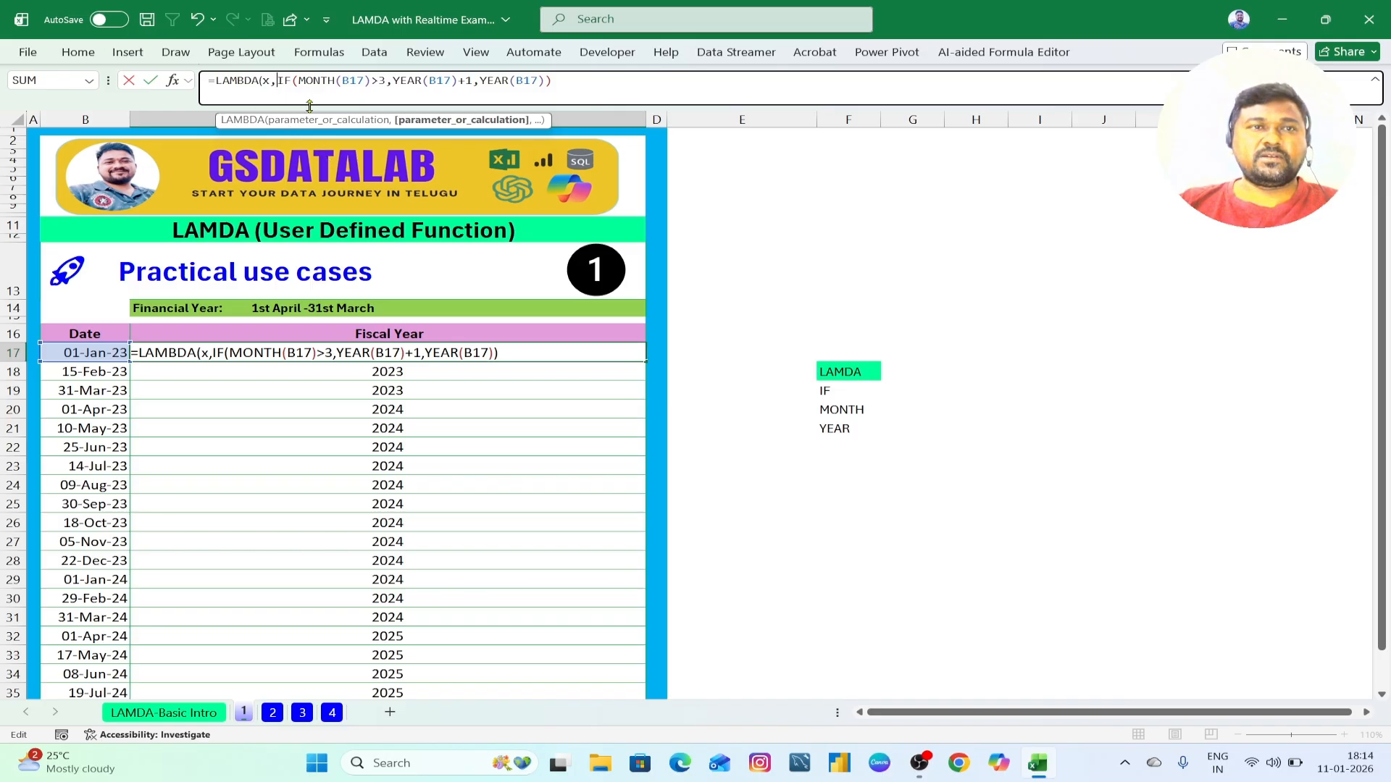
Step: Replace every B17 reference inside the LAMBDA formula in C17 with x, close the LAMBDA, and enter the formula
{"action": "double_click", "coordinate": [346, 79]}
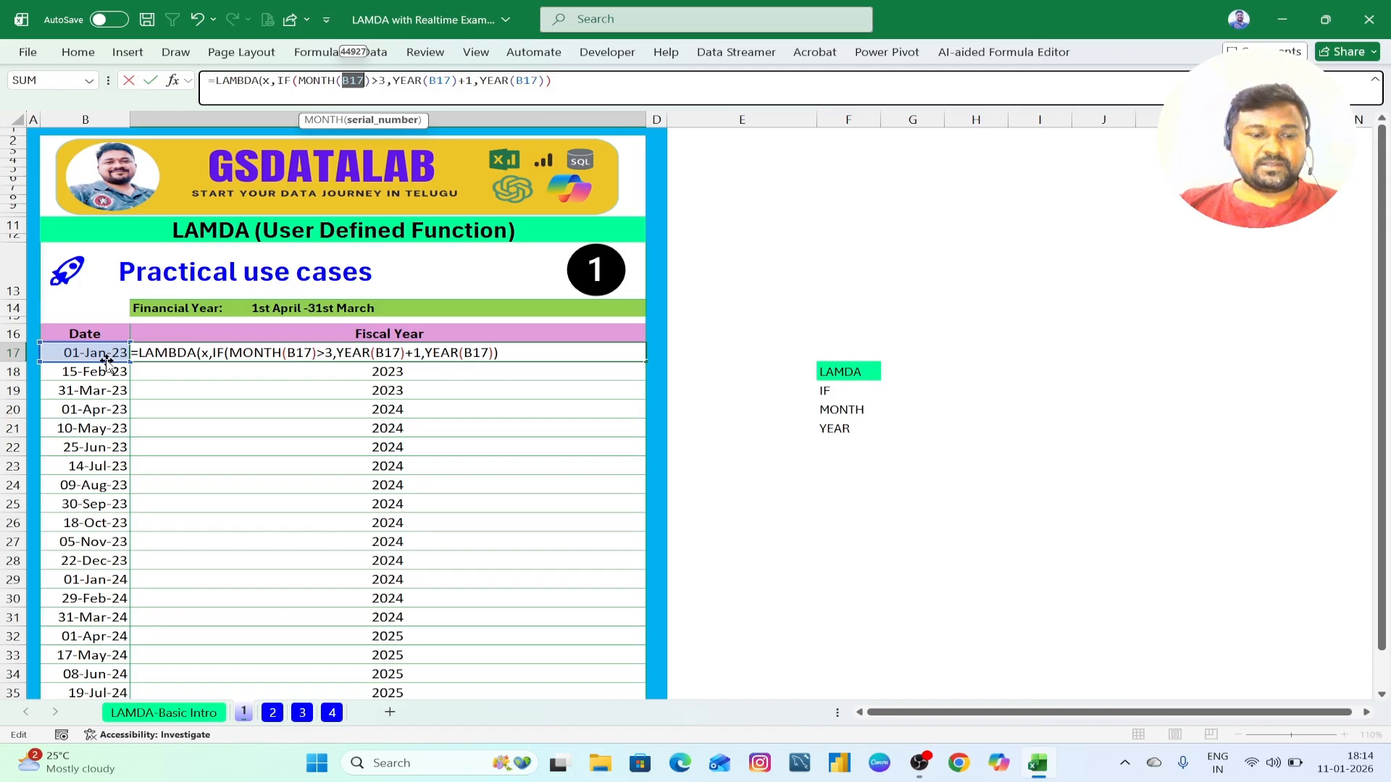
{"action": "type", "text": "x"}
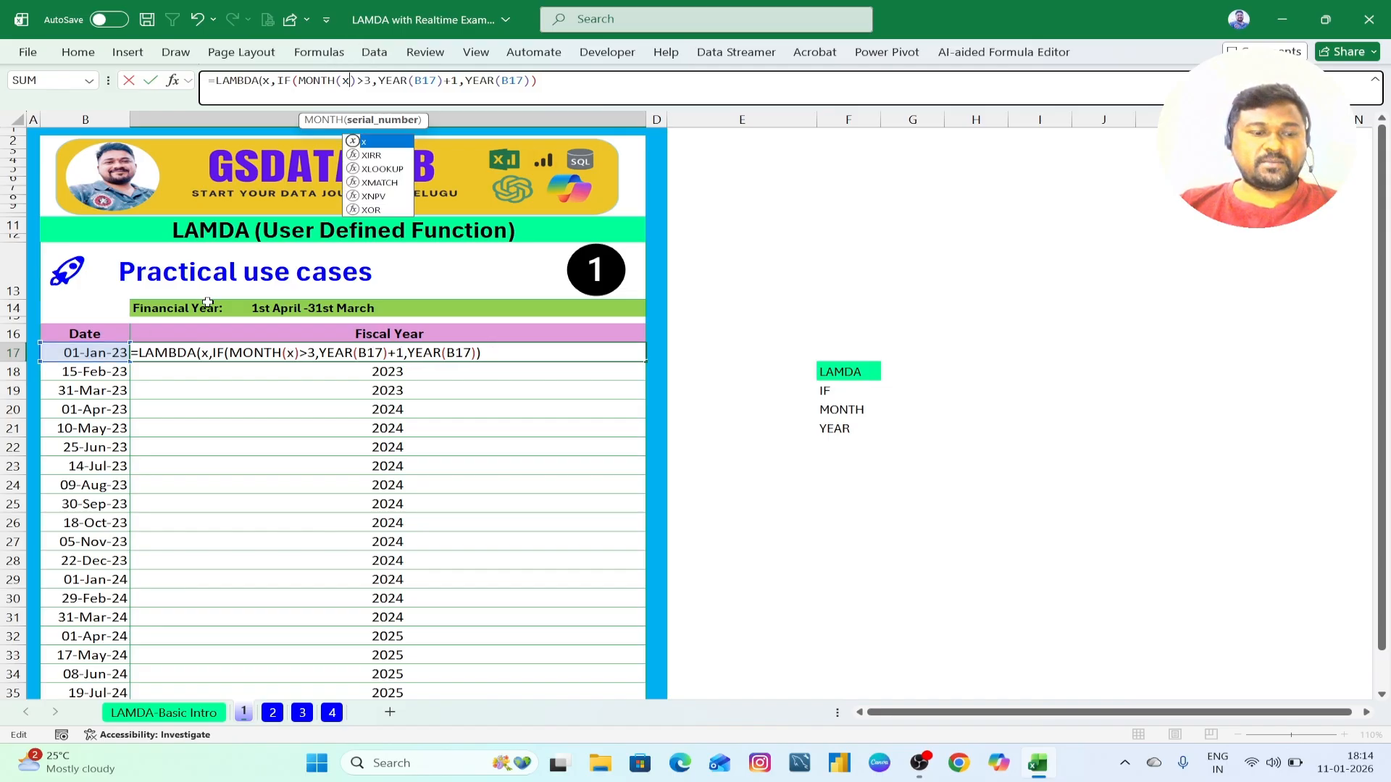
{"action": "left_click", "coordinate": [350, 80]}
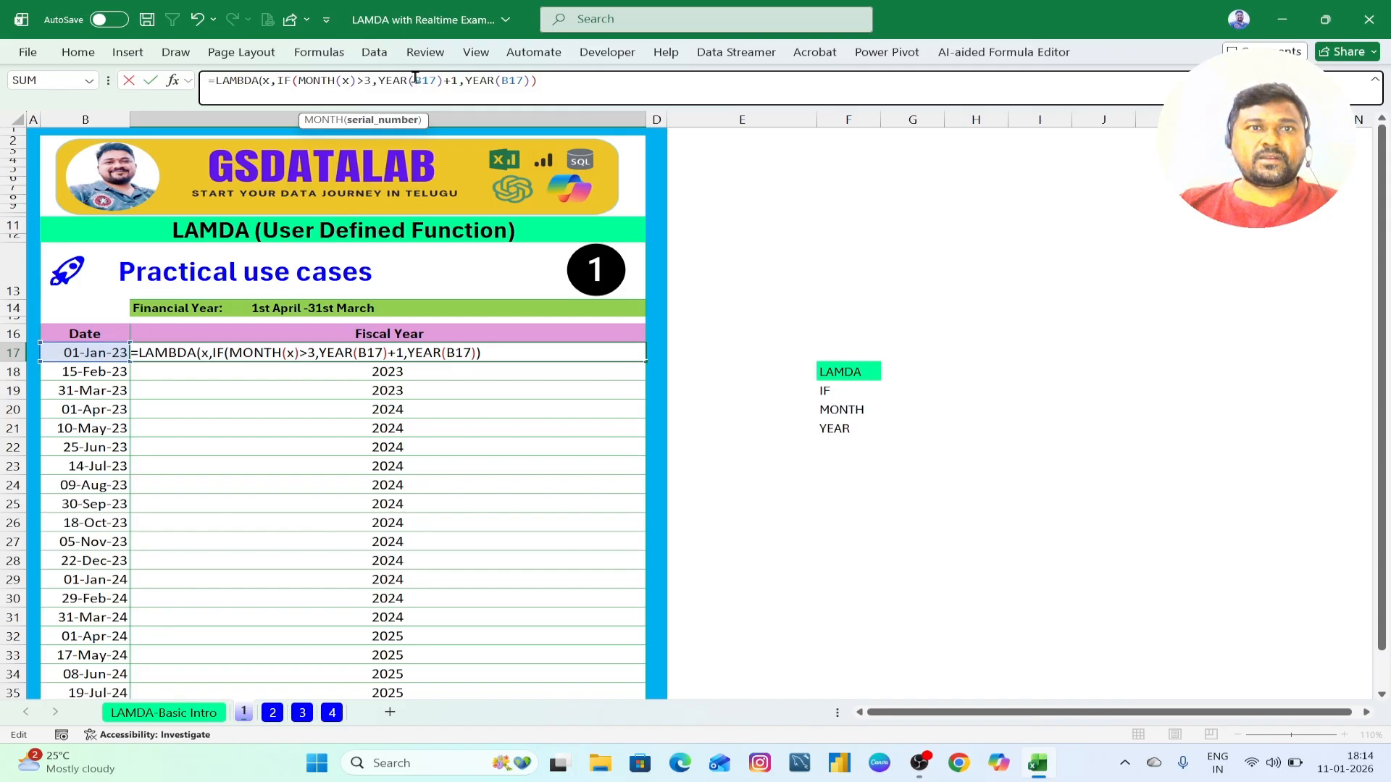
{"action": "left_click_drag", "start_coordinate": [415, 80], "coordinate": [439, 80]}
{"action": "type", "text": "x"}
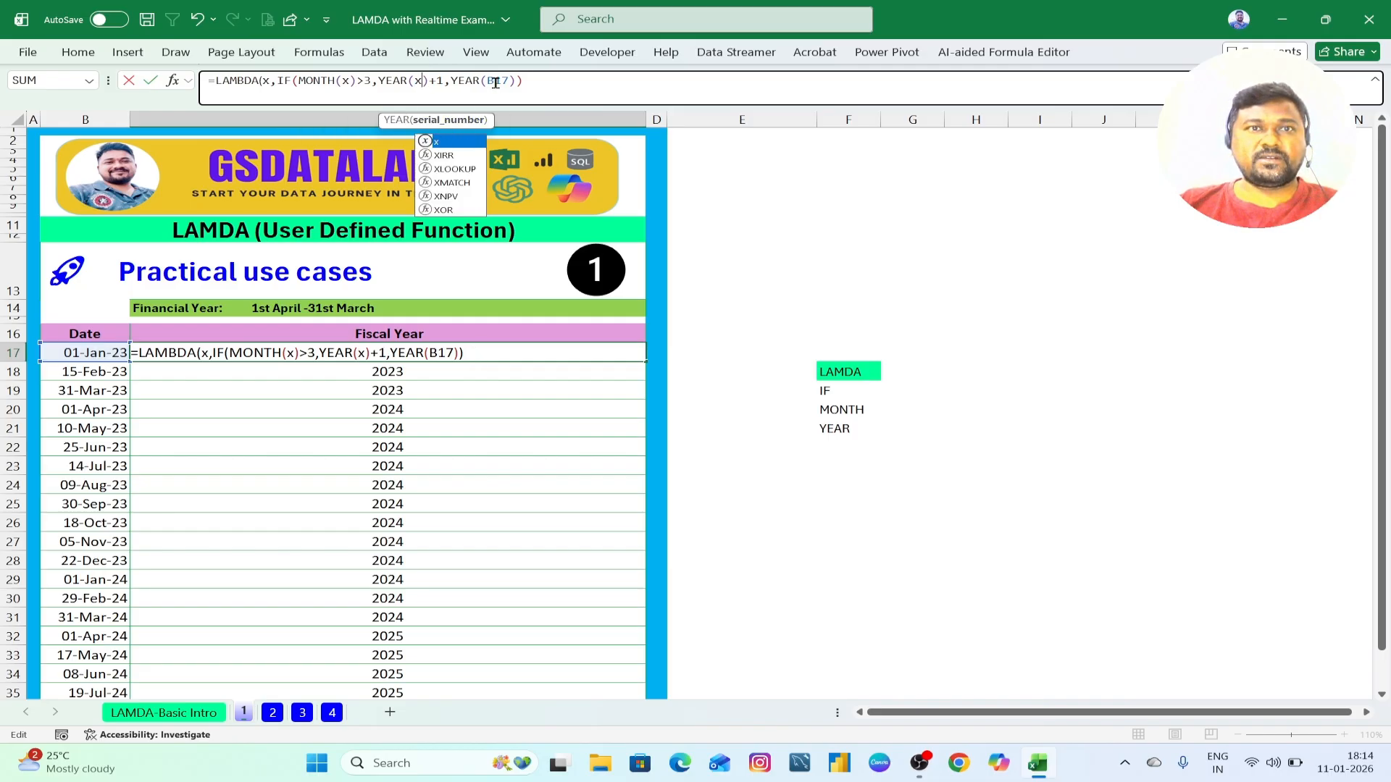
{"action": "left_click_drag", "start_coordinate": [486, 81], "coordinate": [510, 82]}
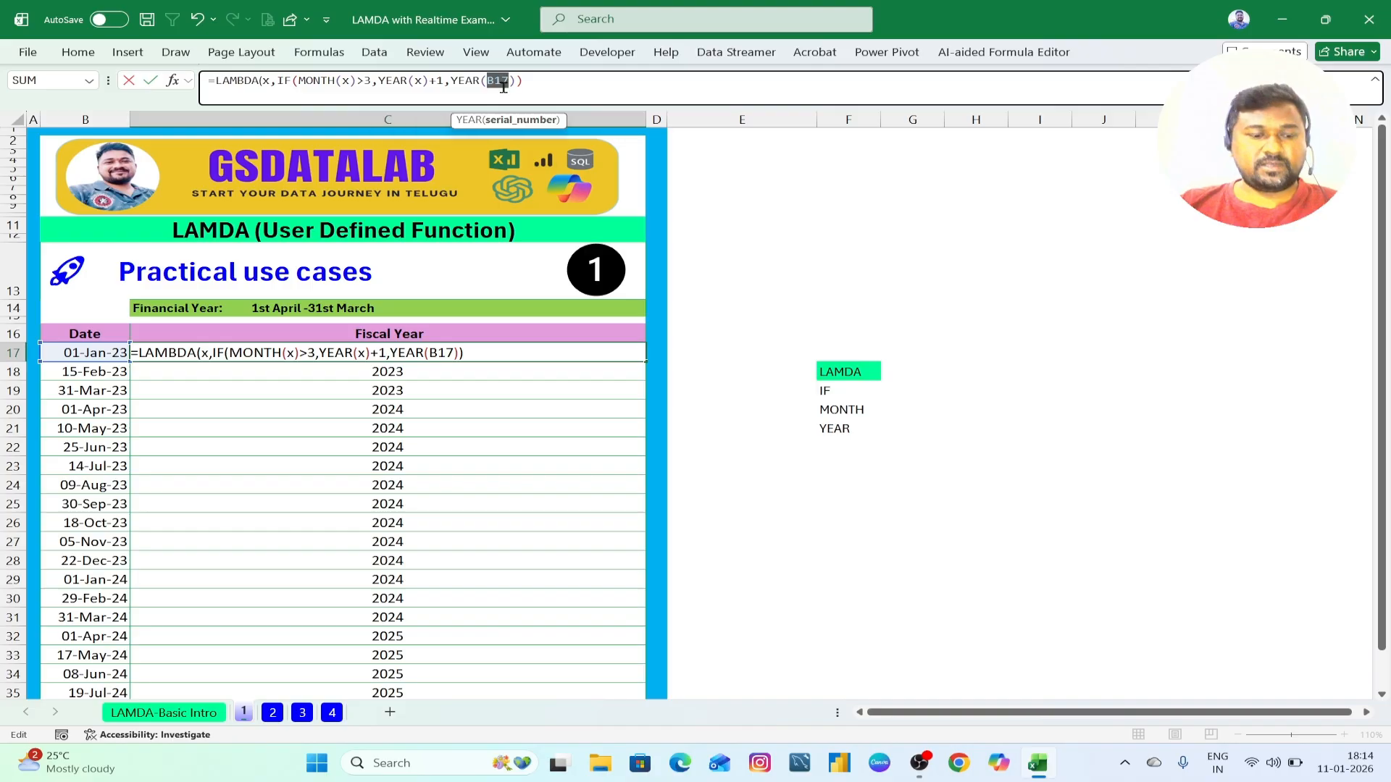
{"action": "type", "text": "x"}
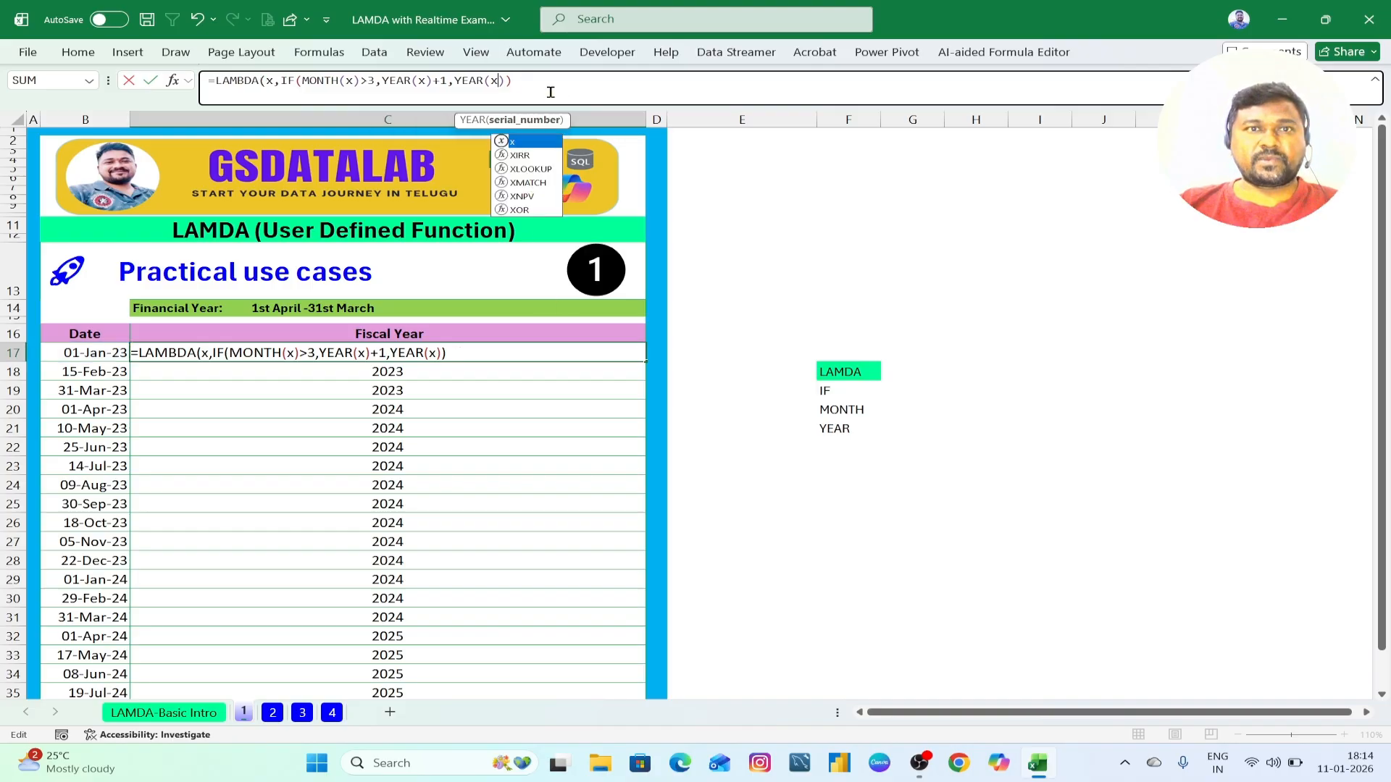
{"action": "left_click", "coordinate": [533, 89]}
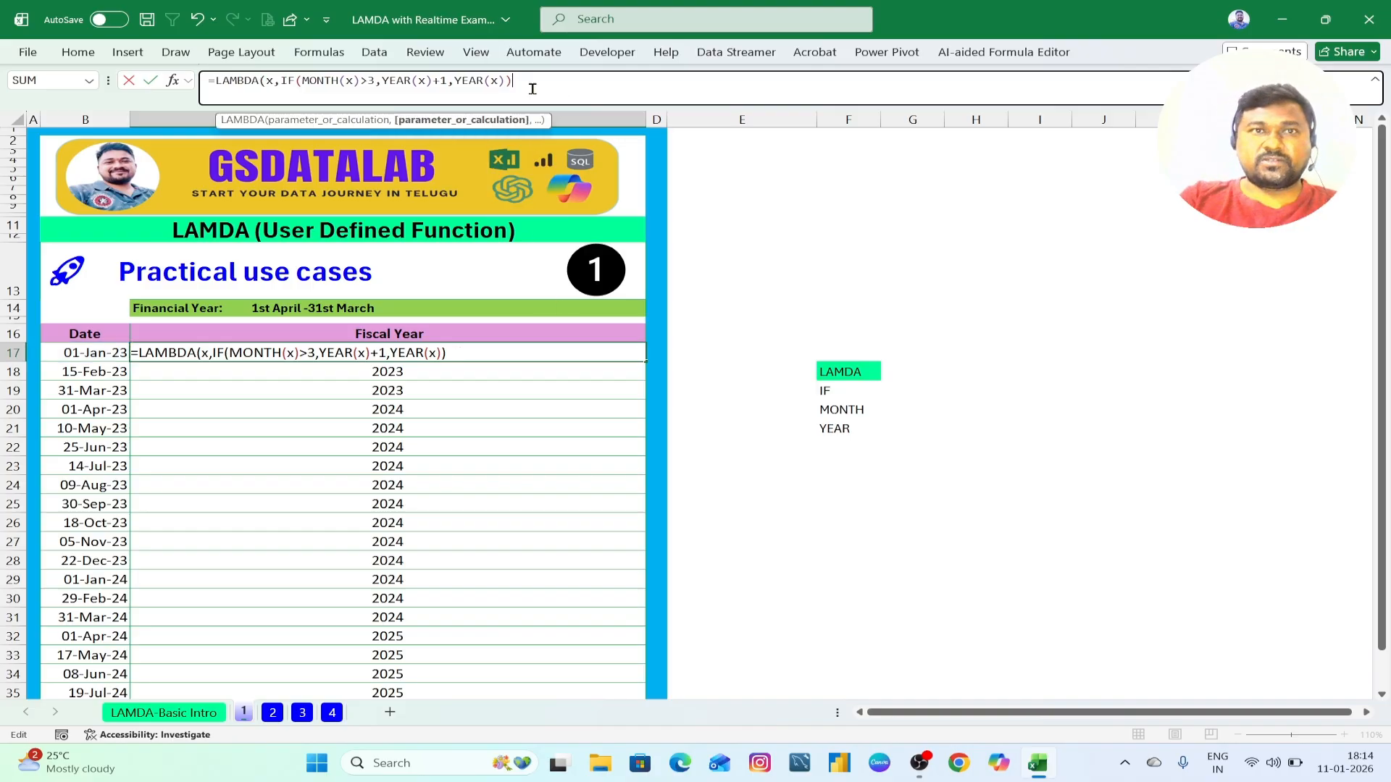
{"action": "type", "text": ")"}
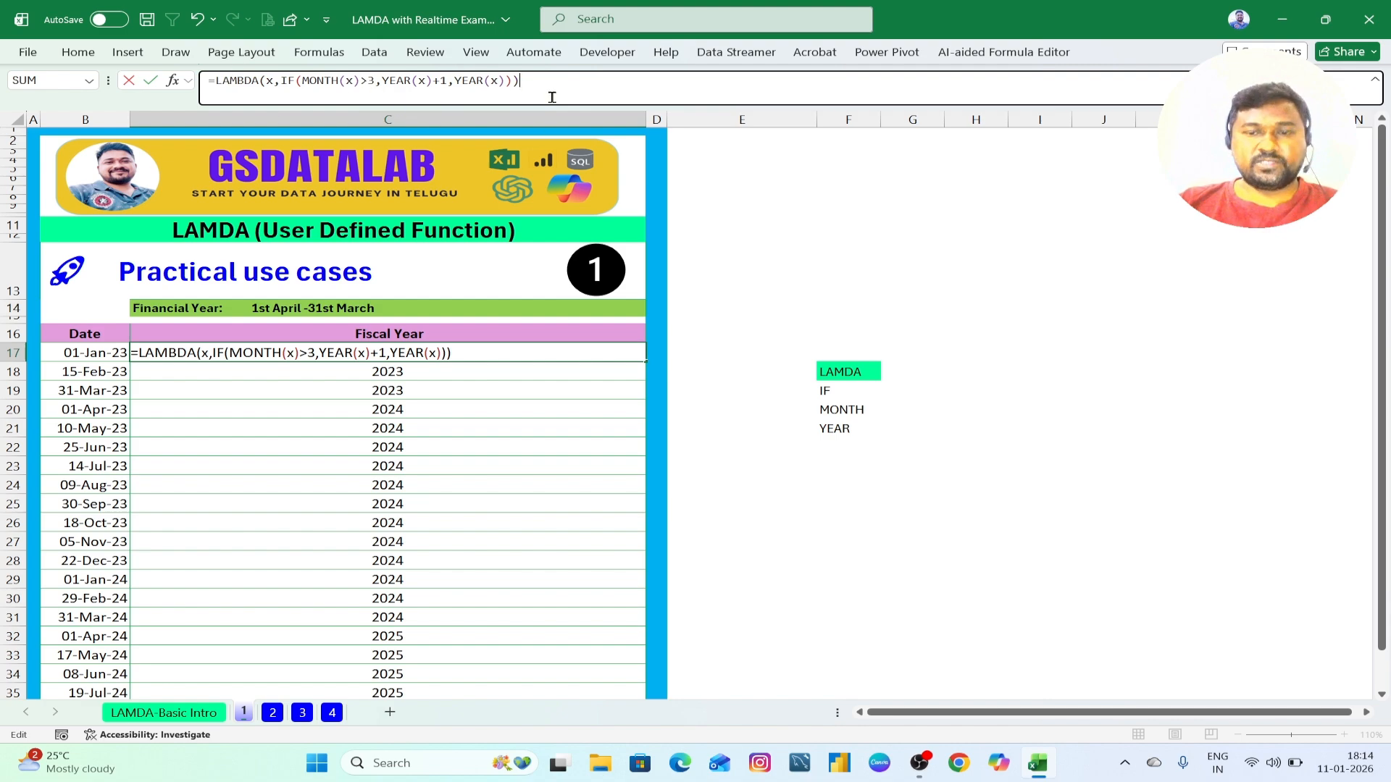
{"action": "key", "text": "Return"}
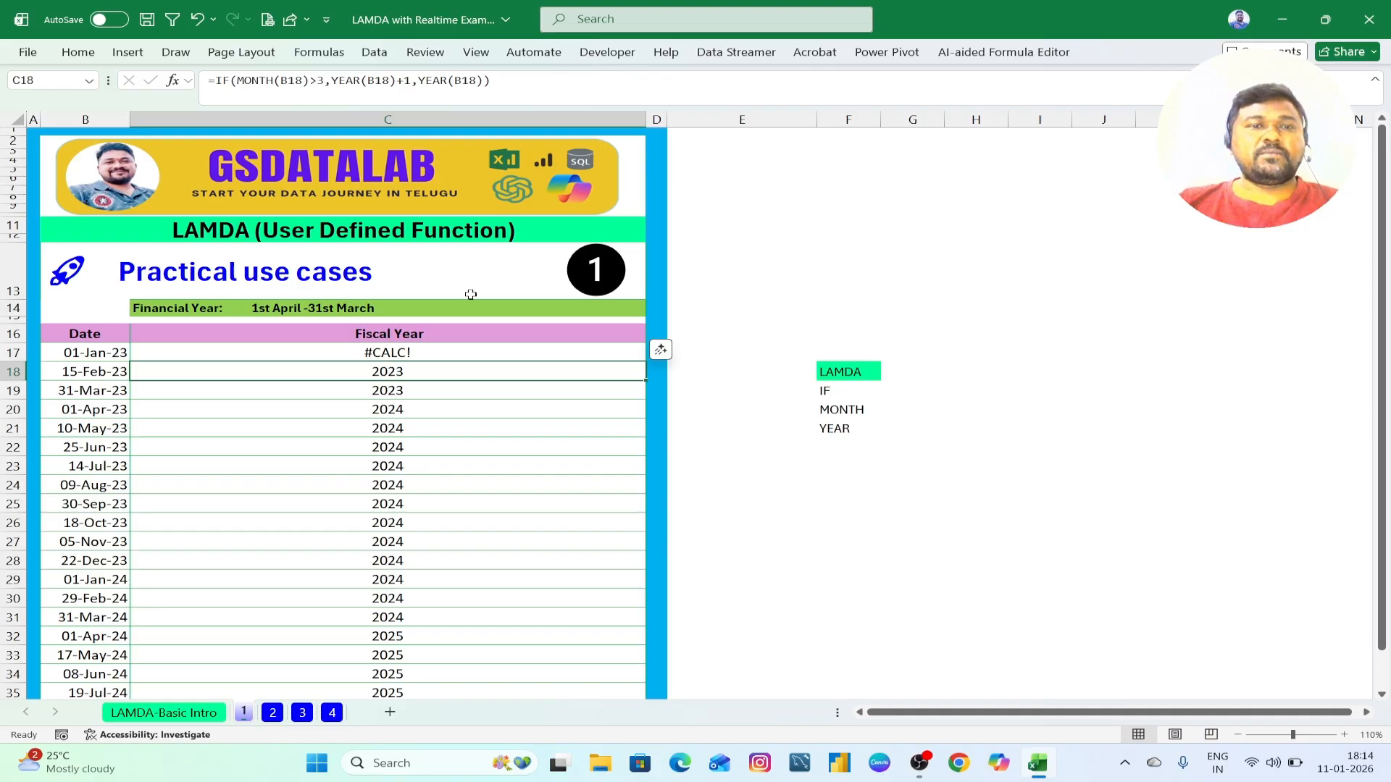
Step: Test the LAMBDA formula in C17 by passing B17 as its argument
{"action": "double_click", "coordinate": [465, 347]}
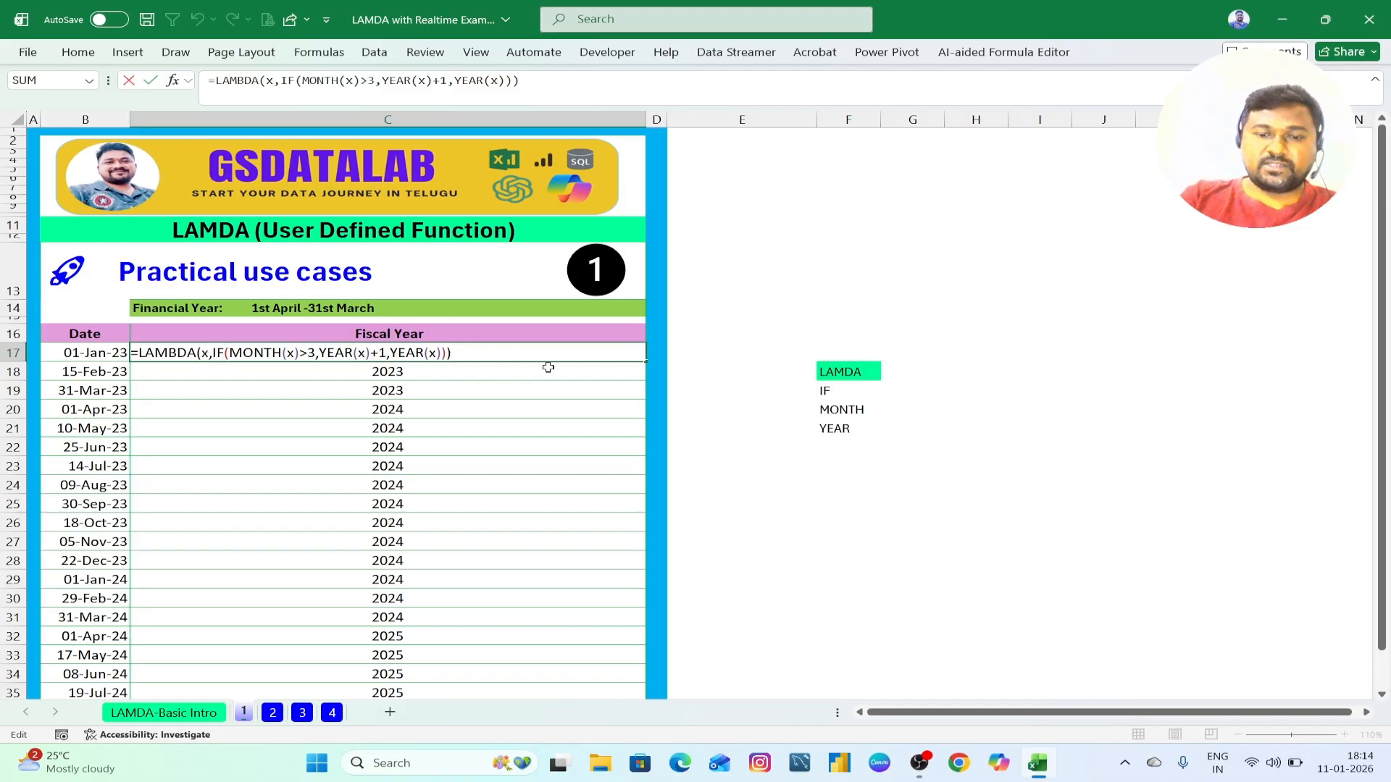
{"action": "left_click", "coordinate": [101, 352]}
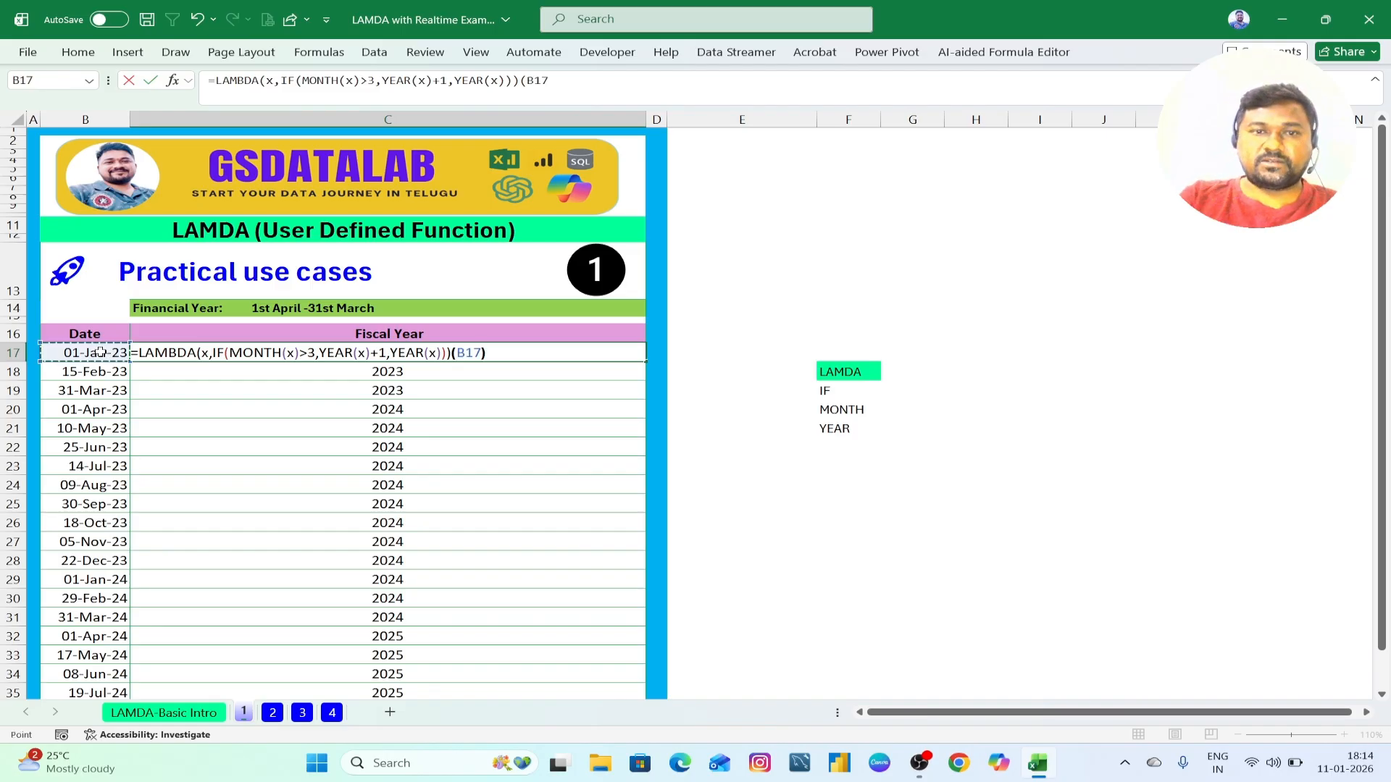
{"action": "key", "text": "Return"}
Step: Clear the fiscal year formulas in C18:C35
{"action": "left_click", "coordinate": [506, 445]}
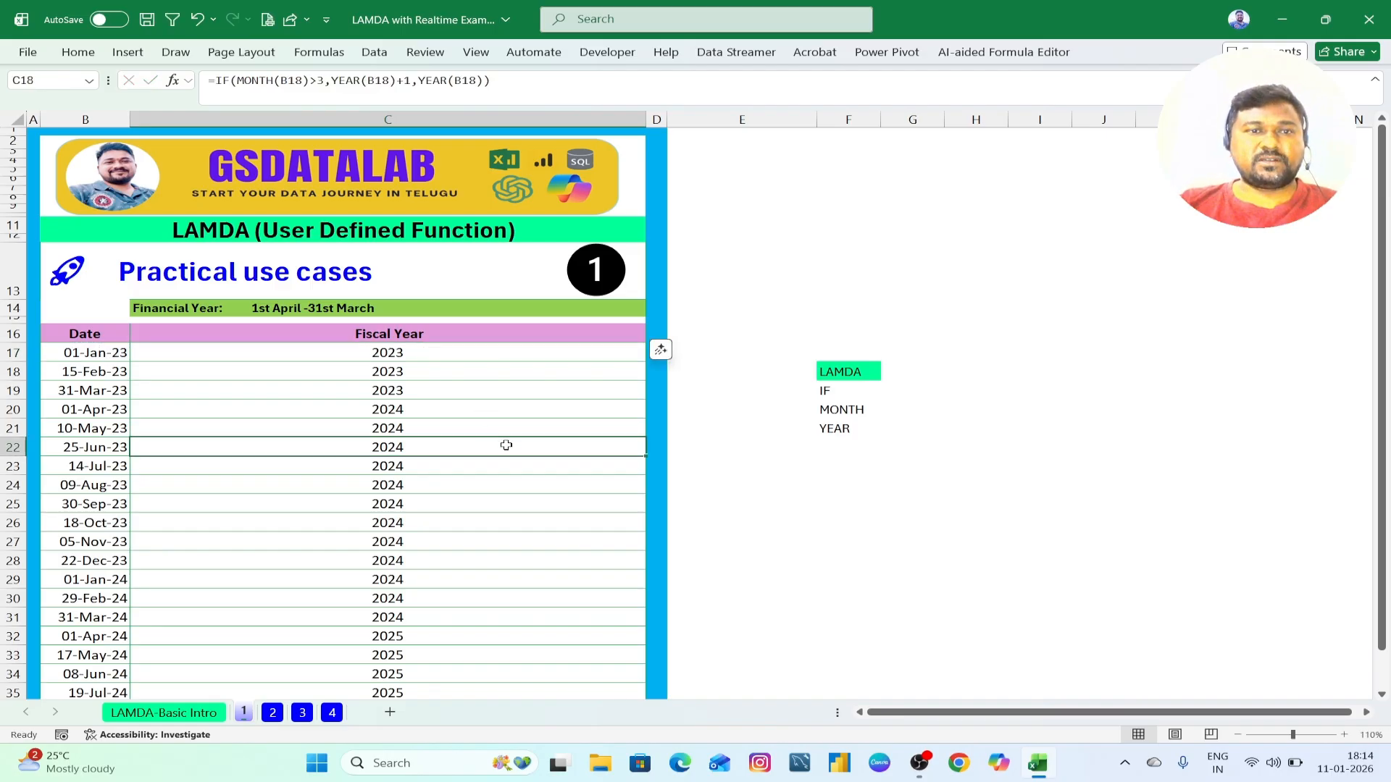
{"action": "left_click_drag", "start_coordinate": [434, 373], "coordinate": [427, 691]}
{"action": "key", "text": "Delete"}
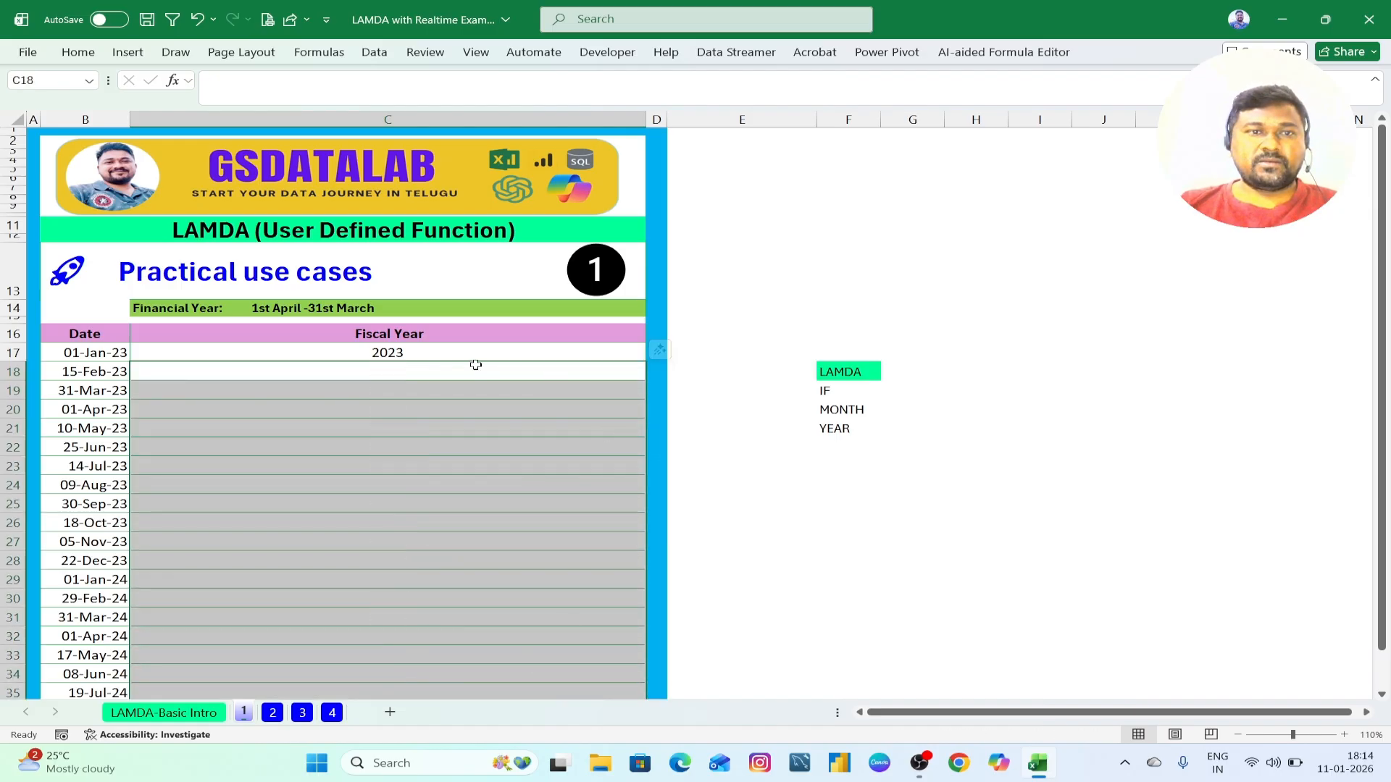
Step: Remove the B17 argument from the end of the LAMBDA formula in C17, leaving only the function definition
{"action": "double_click", "coordinate": [434, 353]}
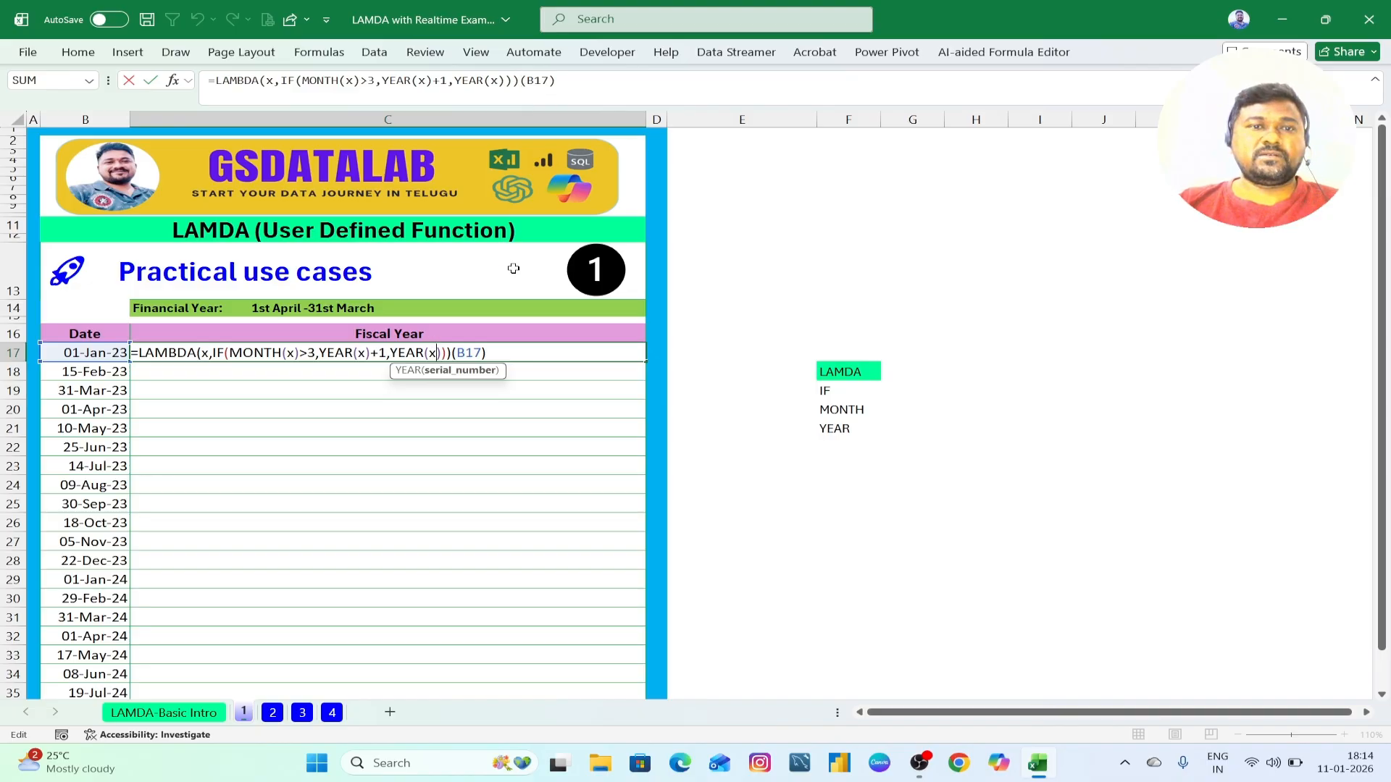
{"action": "left_click", "coordinate": [519, 80]}
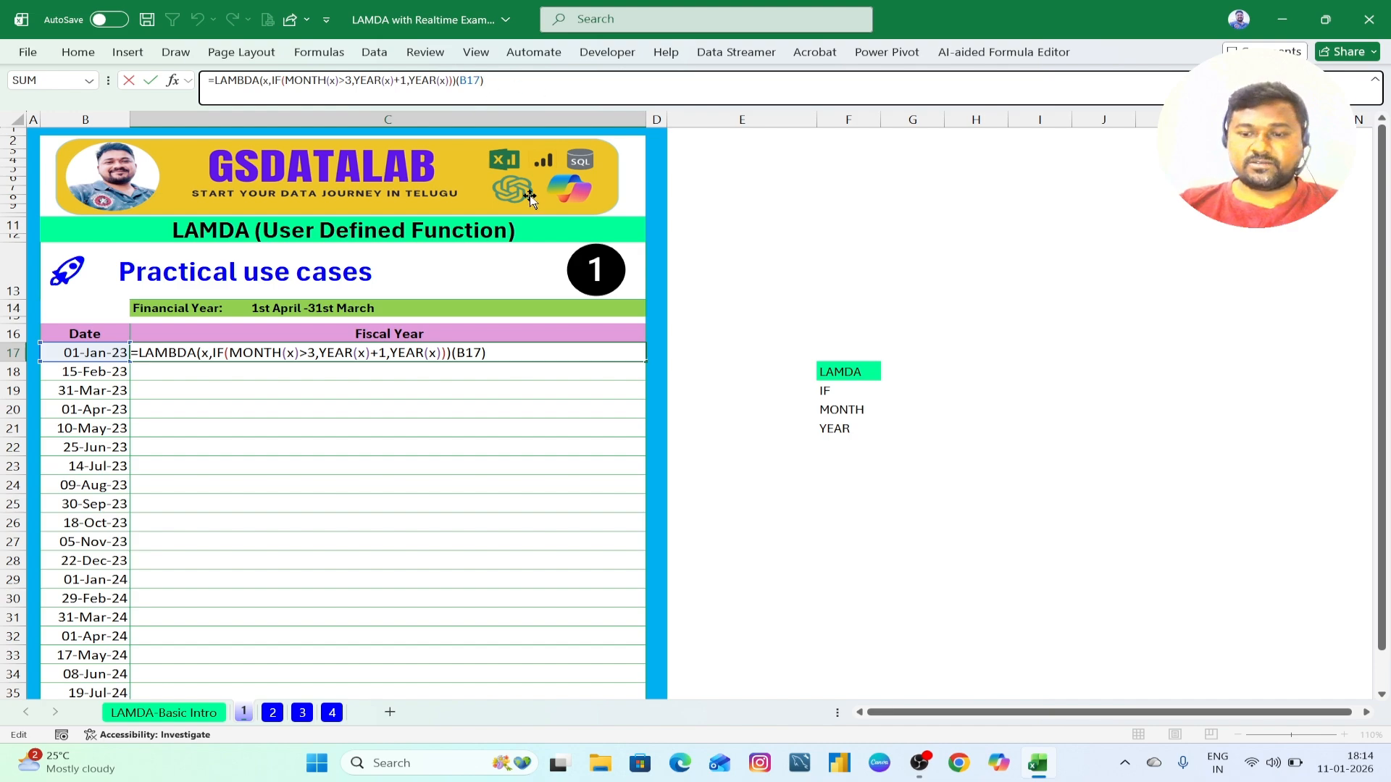
{"action": "key", "text": "Left"}
{"action": "key", "text": "BackSpace"}
{"action": "key", "text": "BackSpace"}
{"action": "key", "text": "BackSpace"}
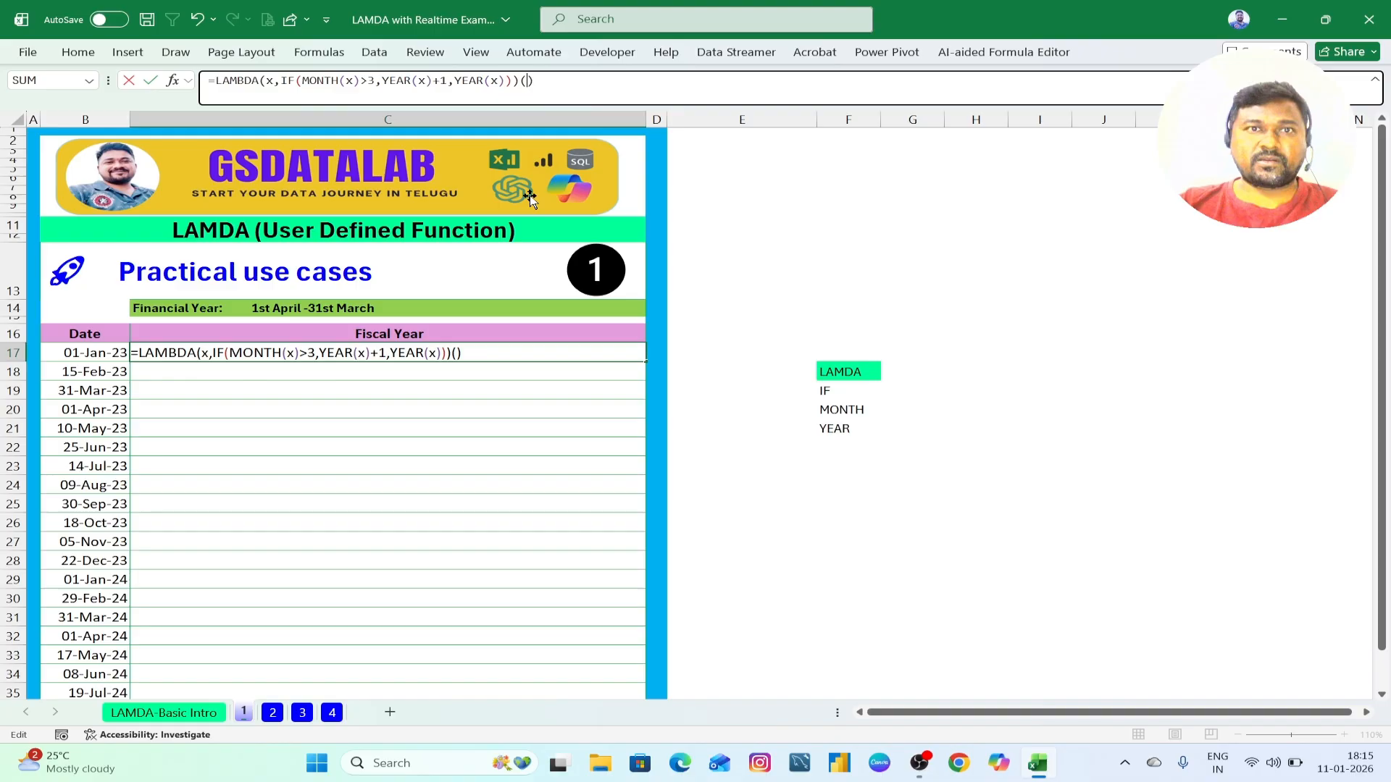
{"action": "key", "text": "Return"}
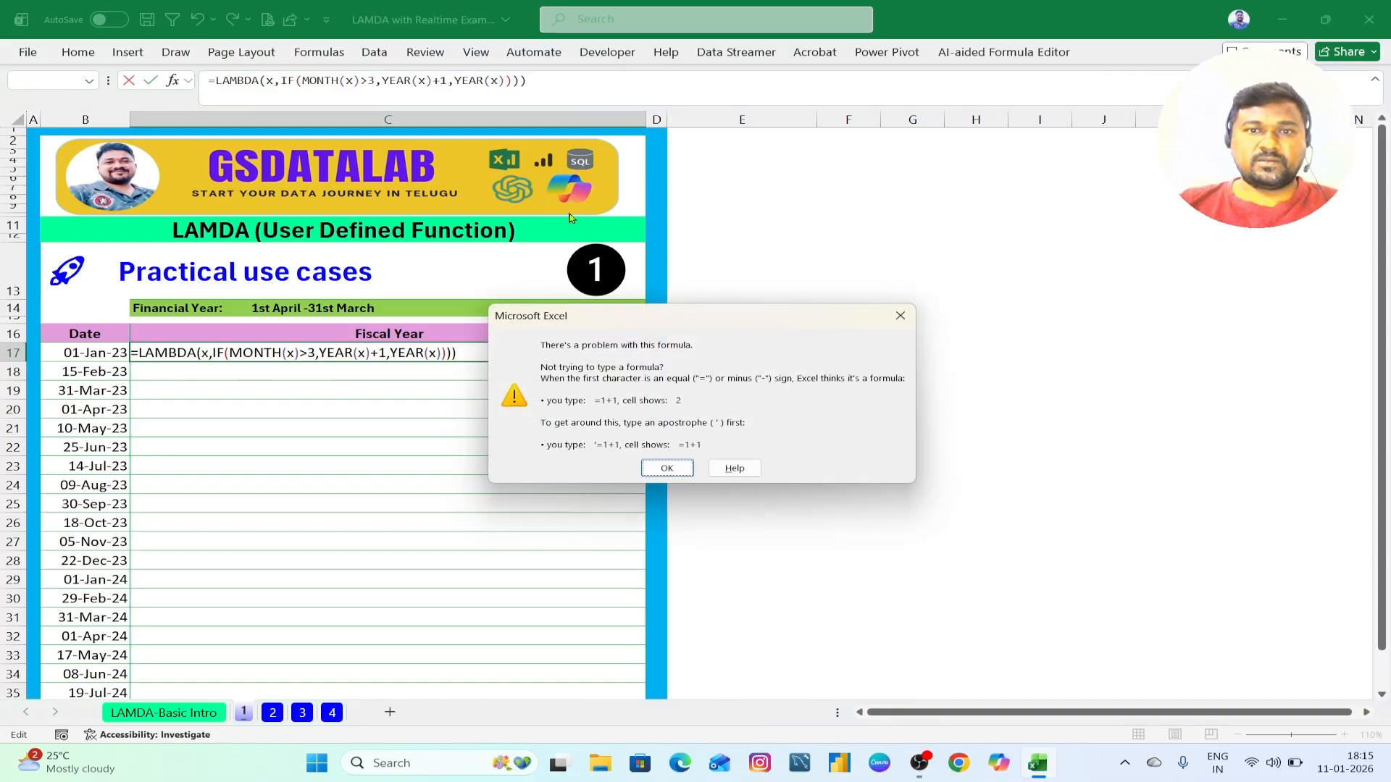
{"action": "left_click", "coordinate": [681, 477]}
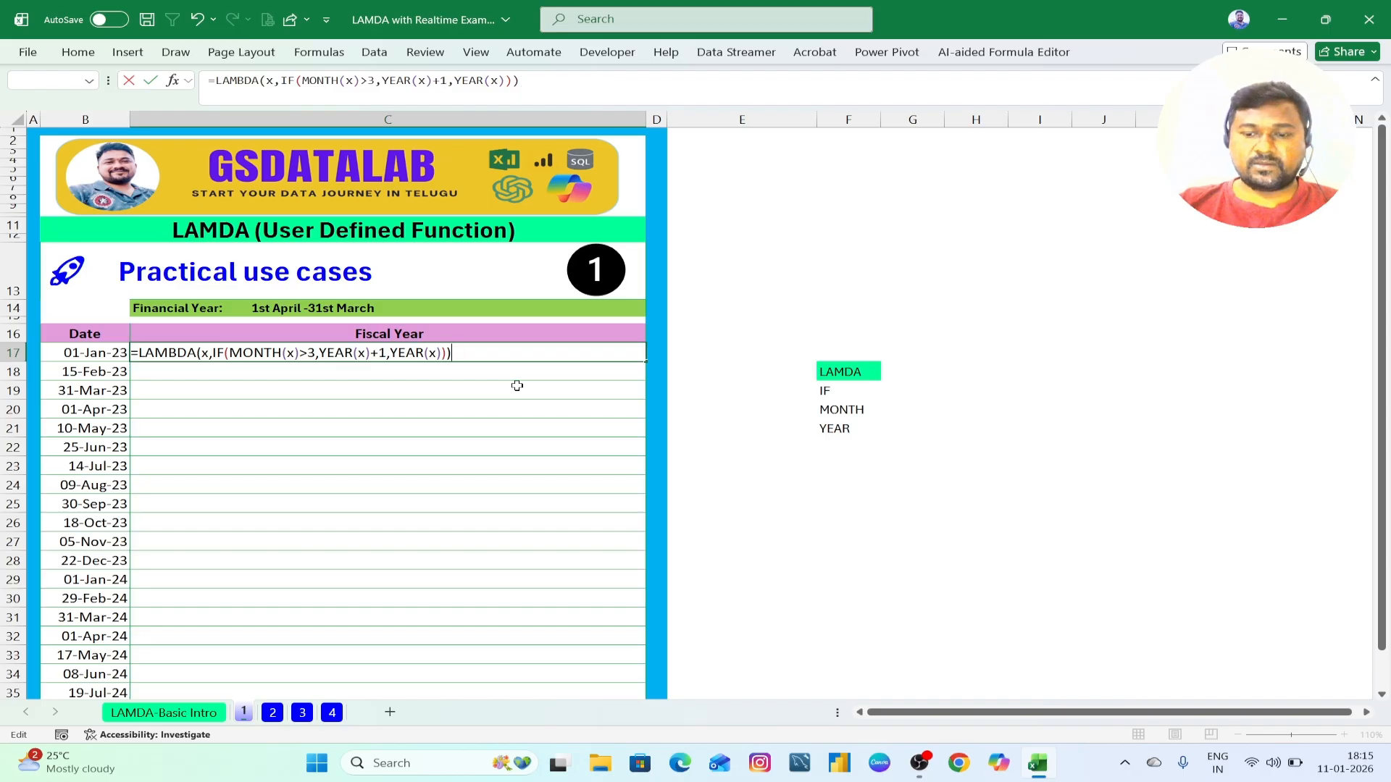
{"action": "key", "text": "Return"}
Step: Copy the entire LAMBDA formula text from C17 and leave the cell unchanged
{"action": "double_click", "coordinate": [470, 357]}
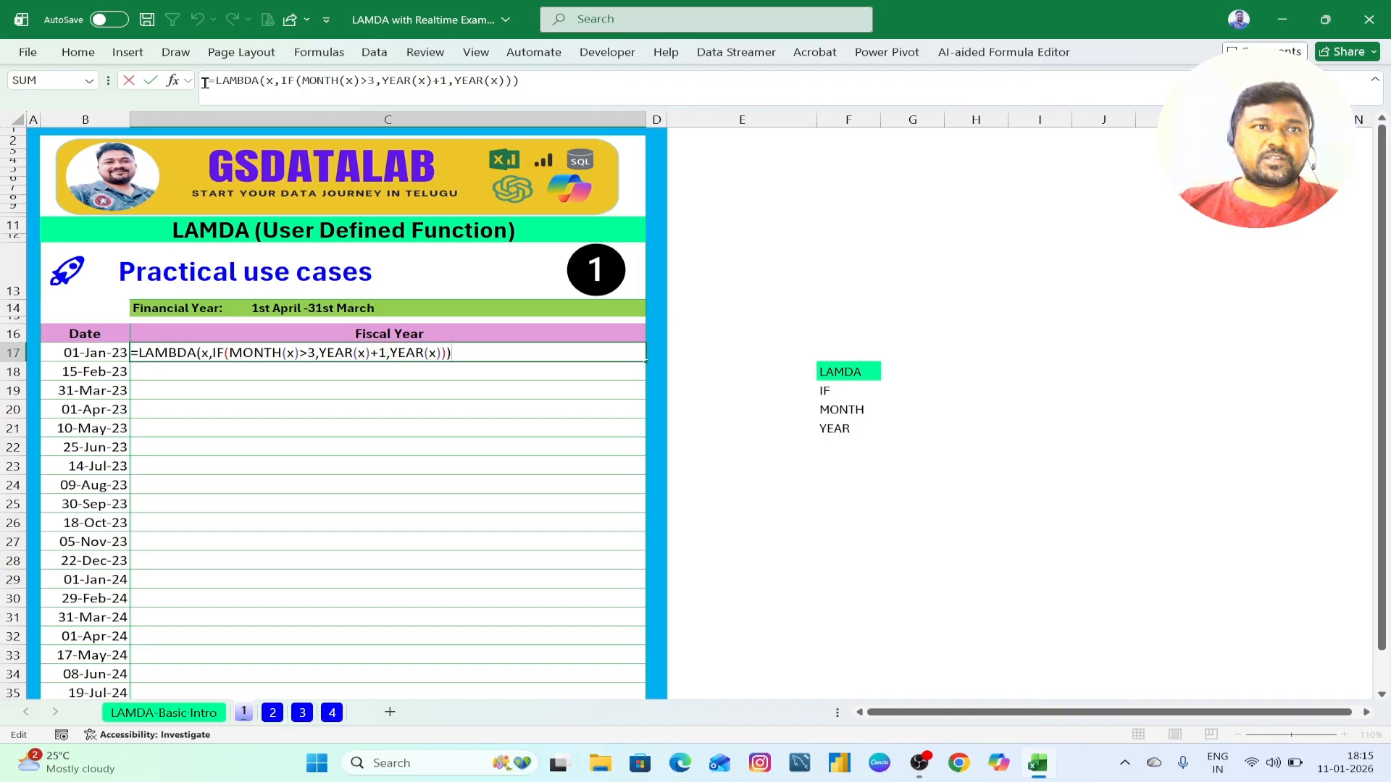
{"action": "left_click_drag", "start_coordinate": [205, 84], "coordinate": [561, 84]}
{"action": "key", "text": "ctrl+c"}
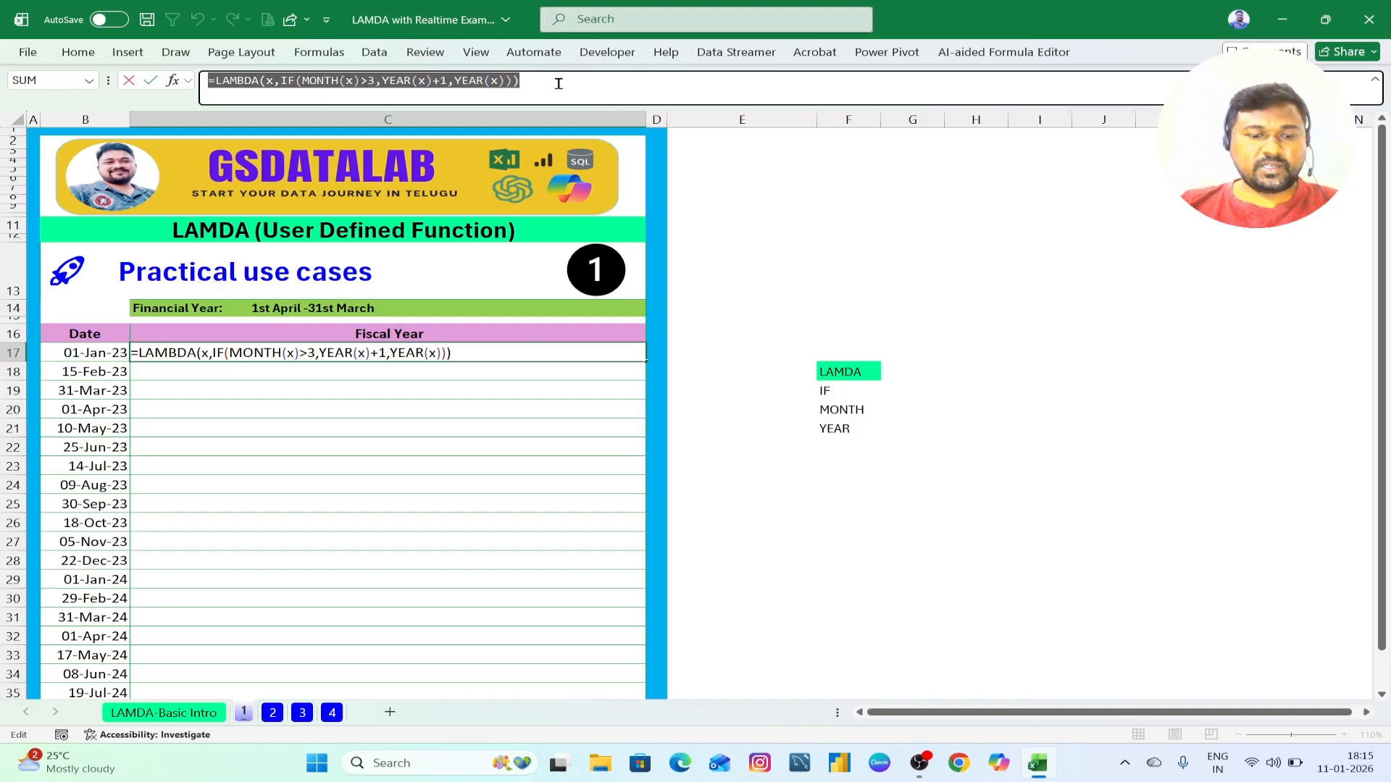
{"action": "key", "text": "Escape"}
{"action": "left_click", "coordinate": [463, 445]}
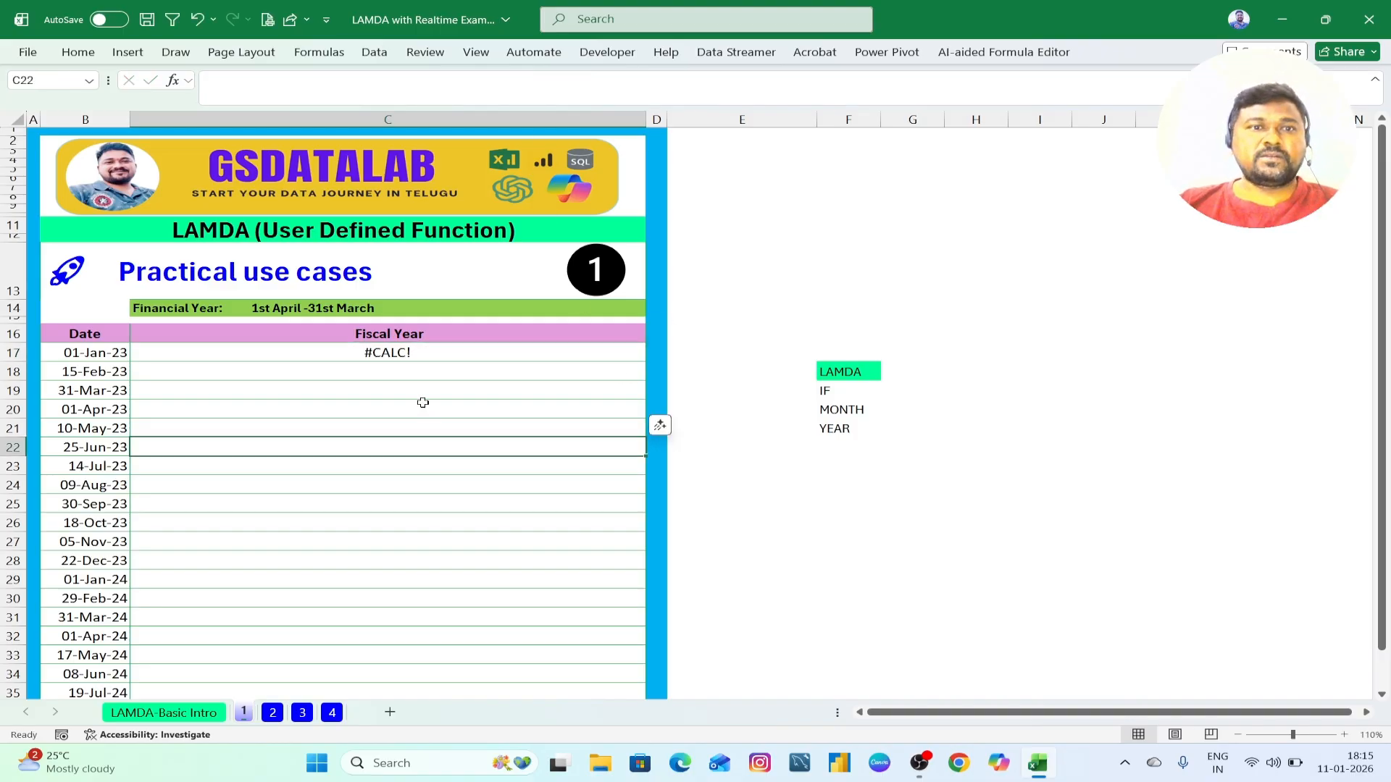
Step: Define a workbook-scoped name made of the author's first name plus FV, referring to the copied LAMBDA formula
{"action": "left_click", "coordinate": [319, 54]}
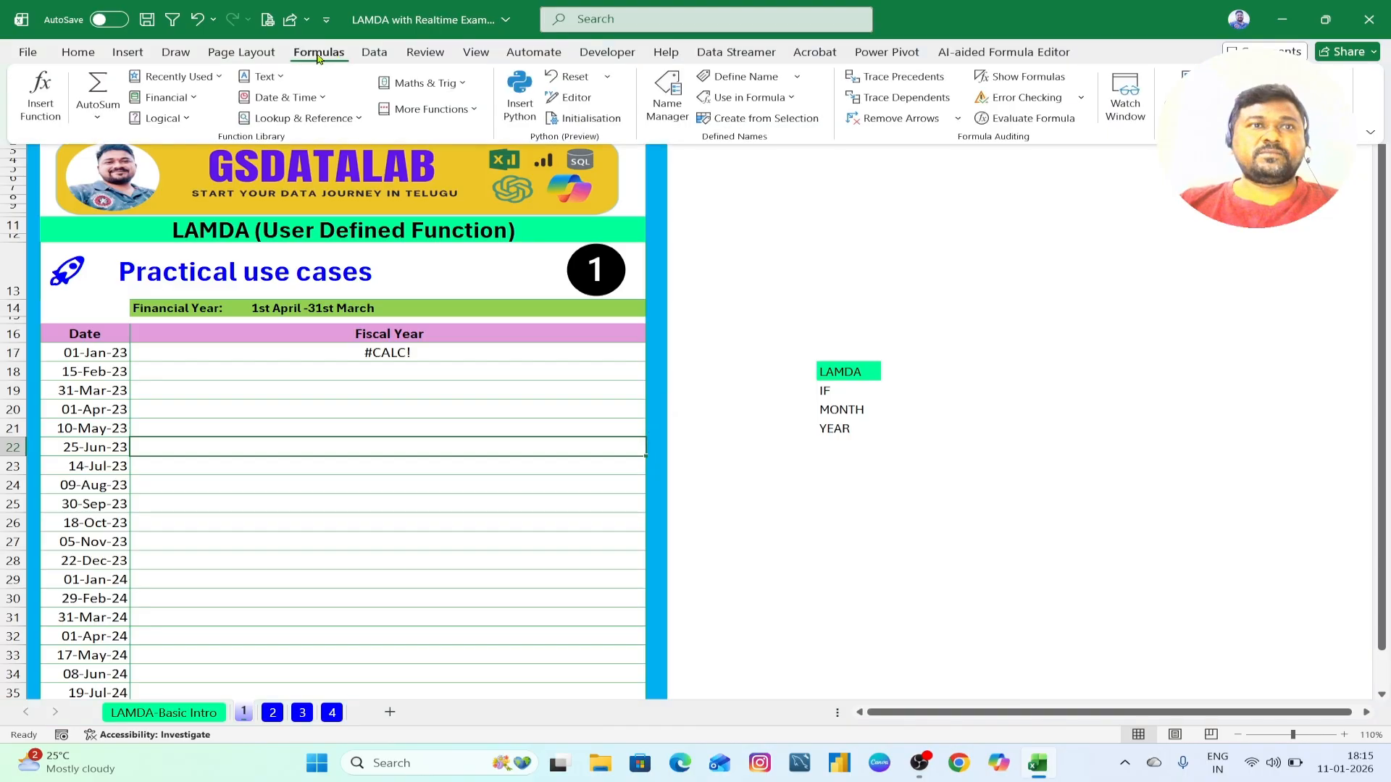
{"action": "left_click", "coordinate": [671, 110]}
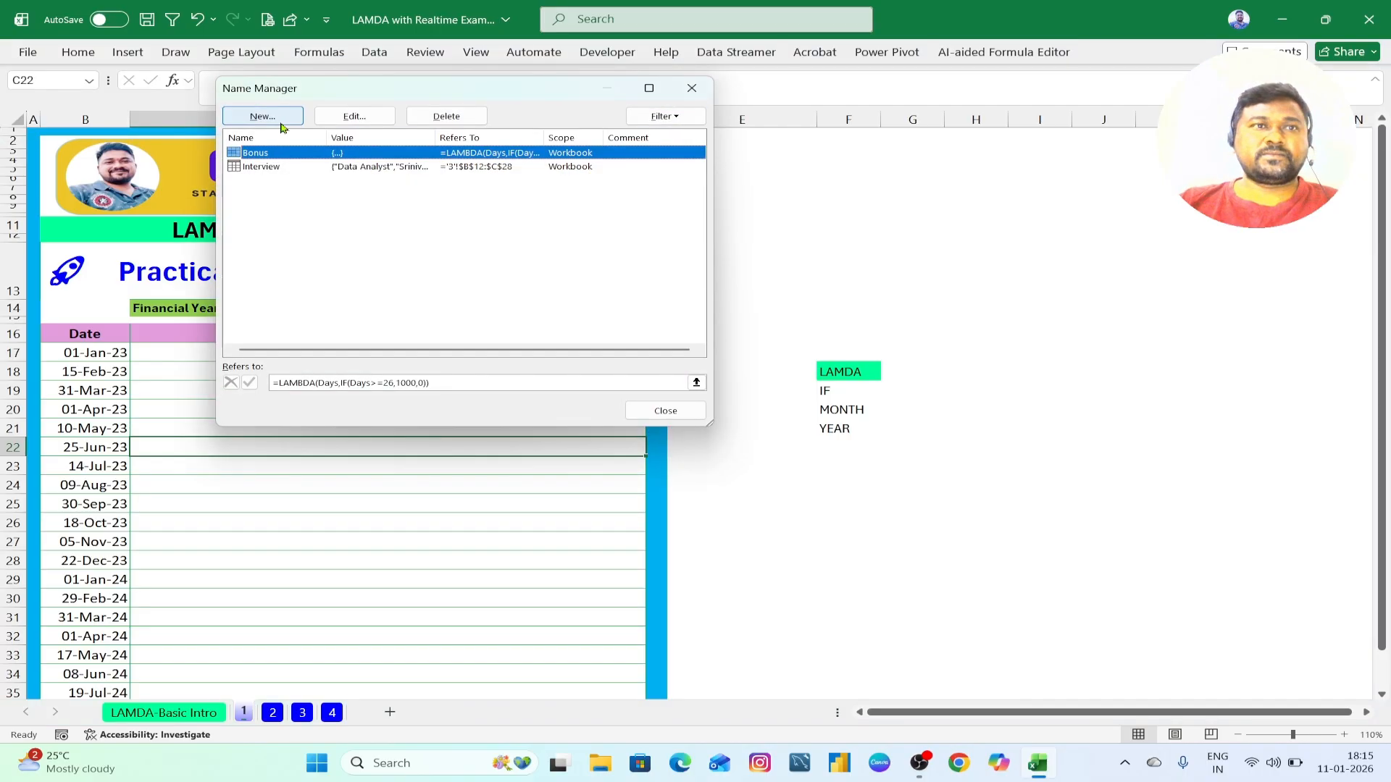
{"action": "left_click", "coordinate": [264, 114]}
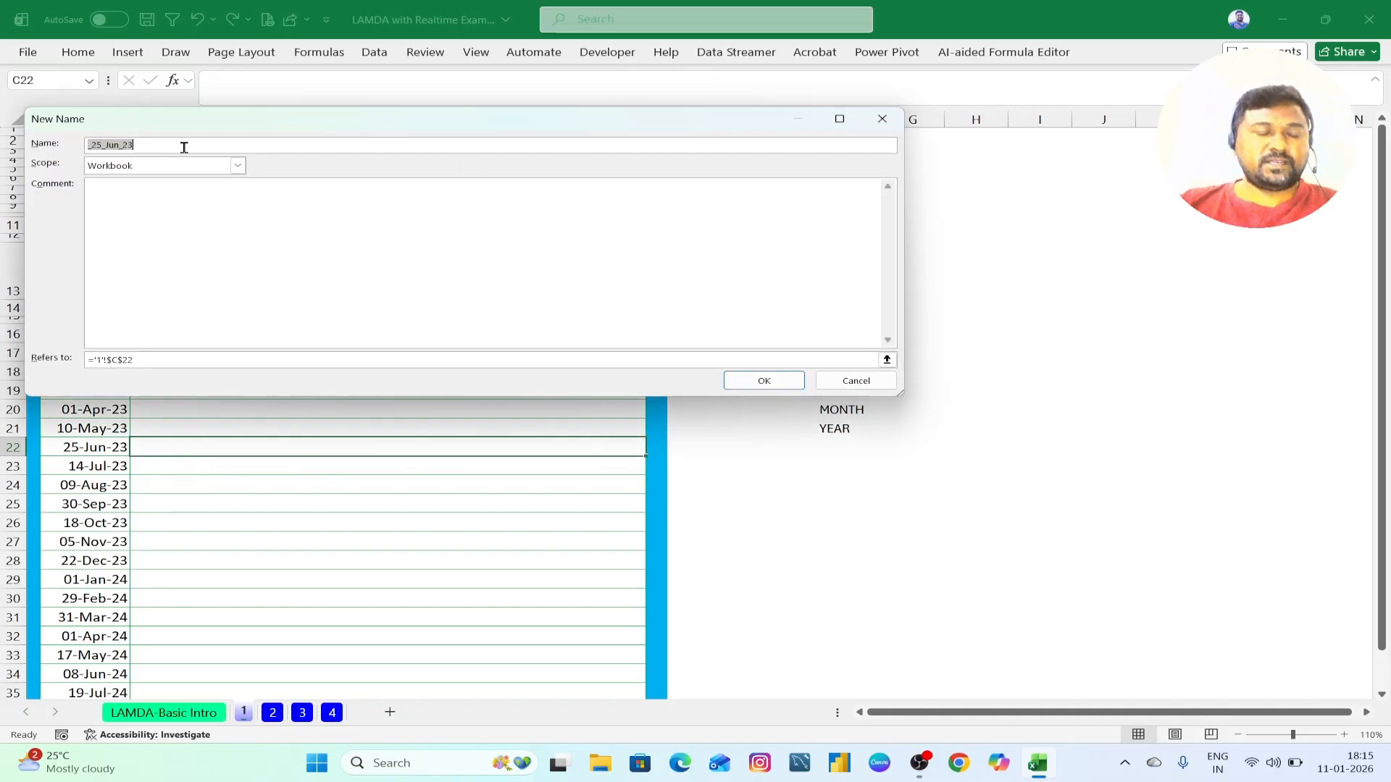
{"action": "type", "text": "S"}
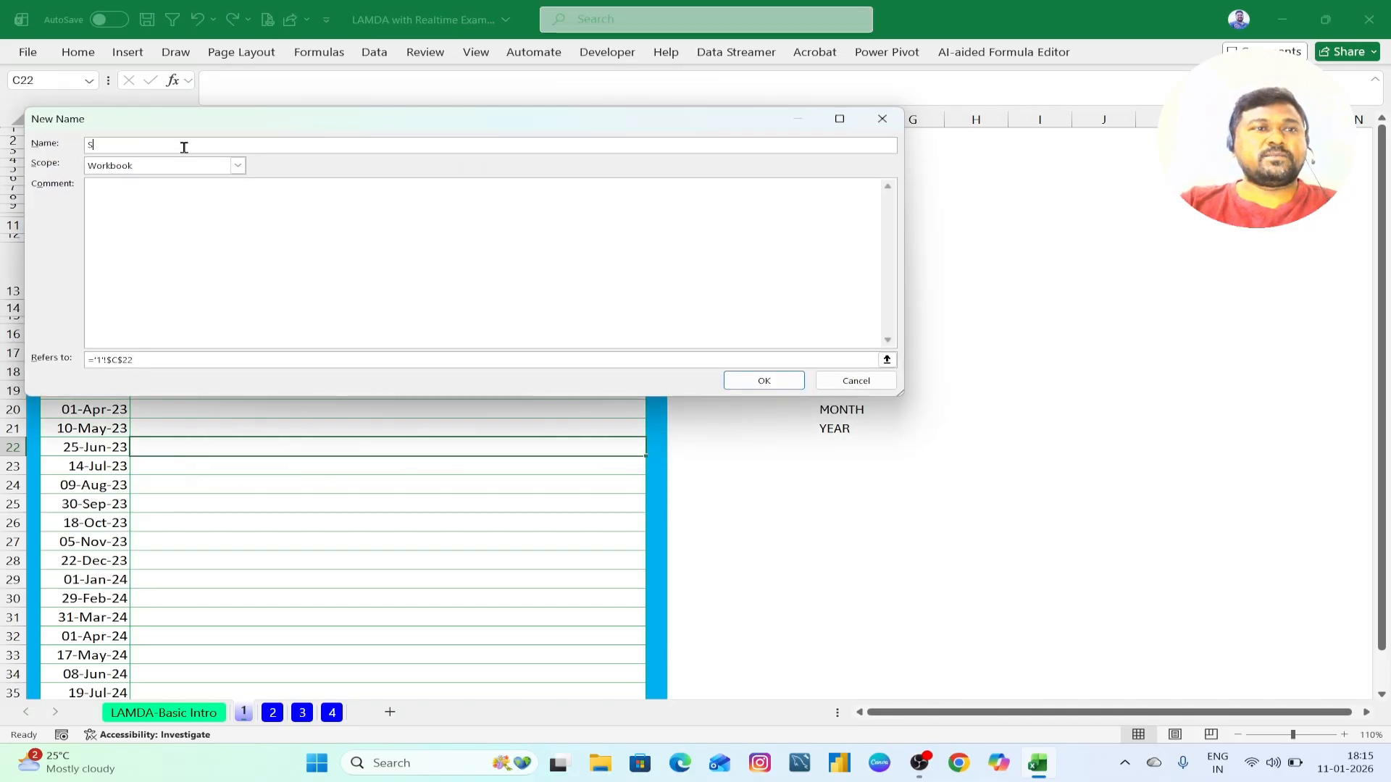
{"action": "type", "text": "rinivasFV"}
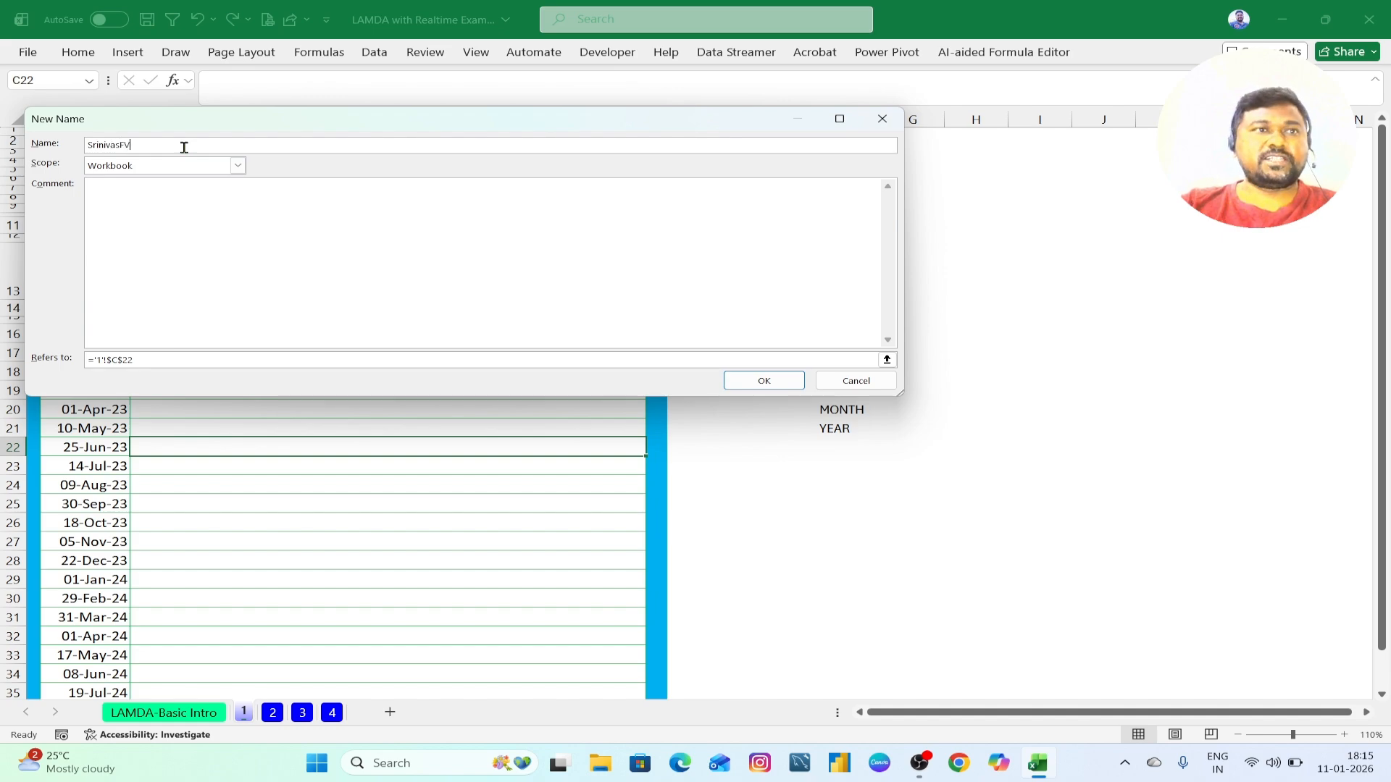
{"action": "left_click", "coordinate": [149, 359]}
{"action": "key", "text": "BackSpace"}
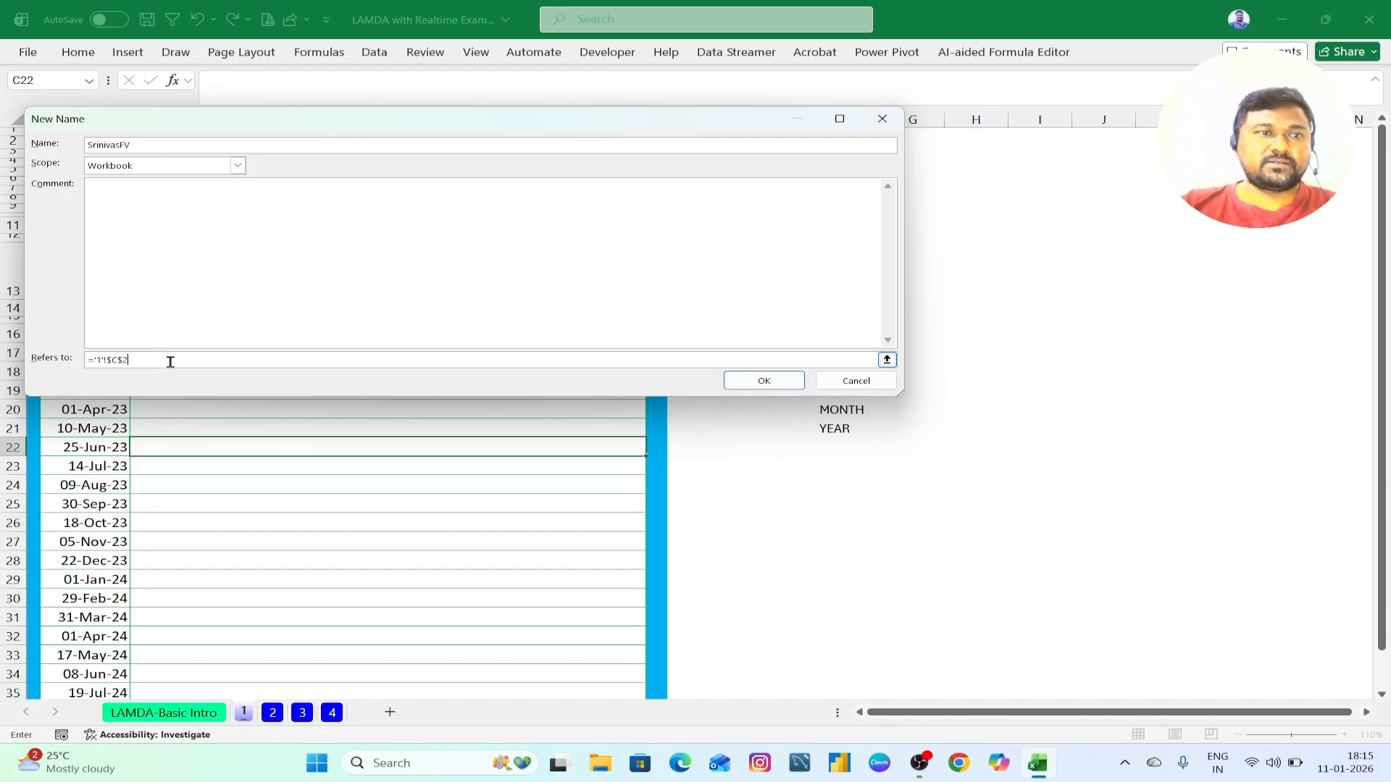
{"action": "key", "text": "ctrl+v"}
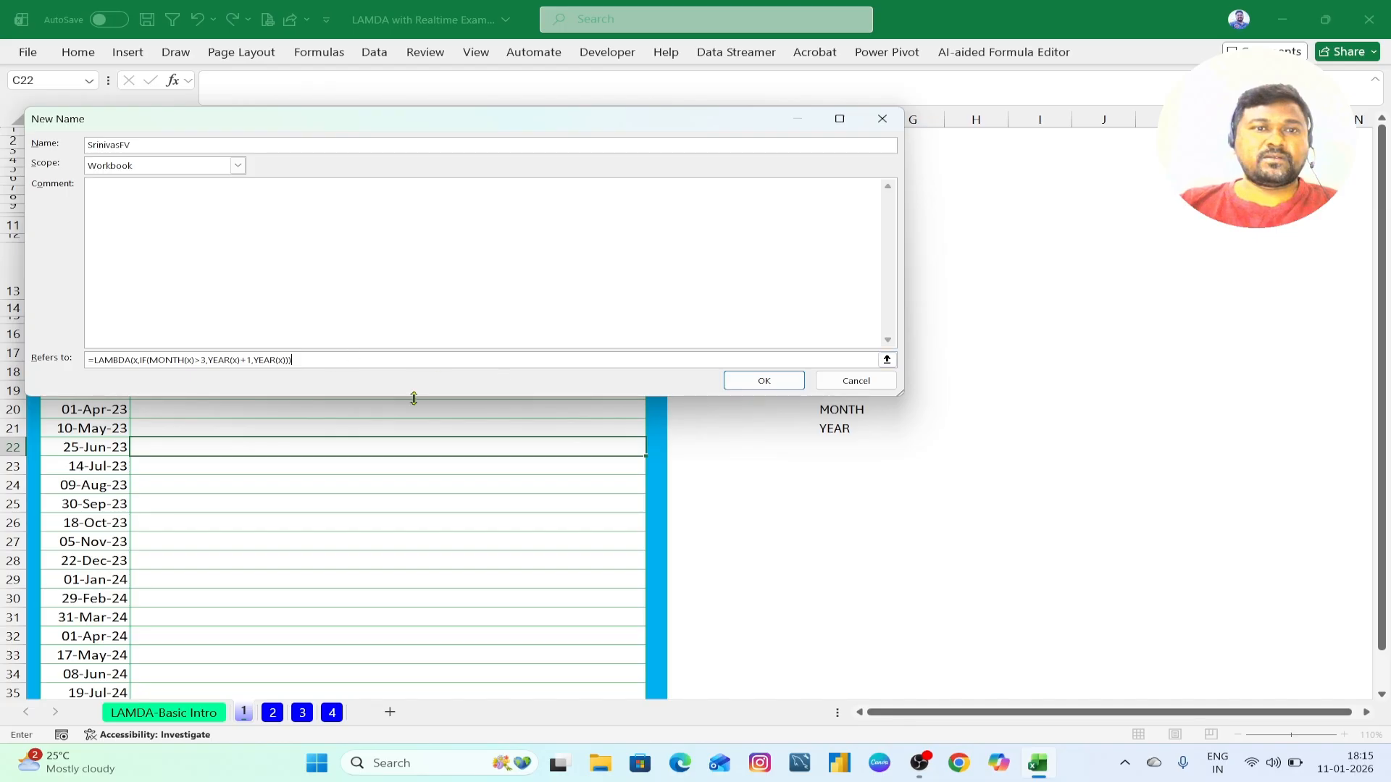
{"action": "left_click", "coordinate": [743, 380]}
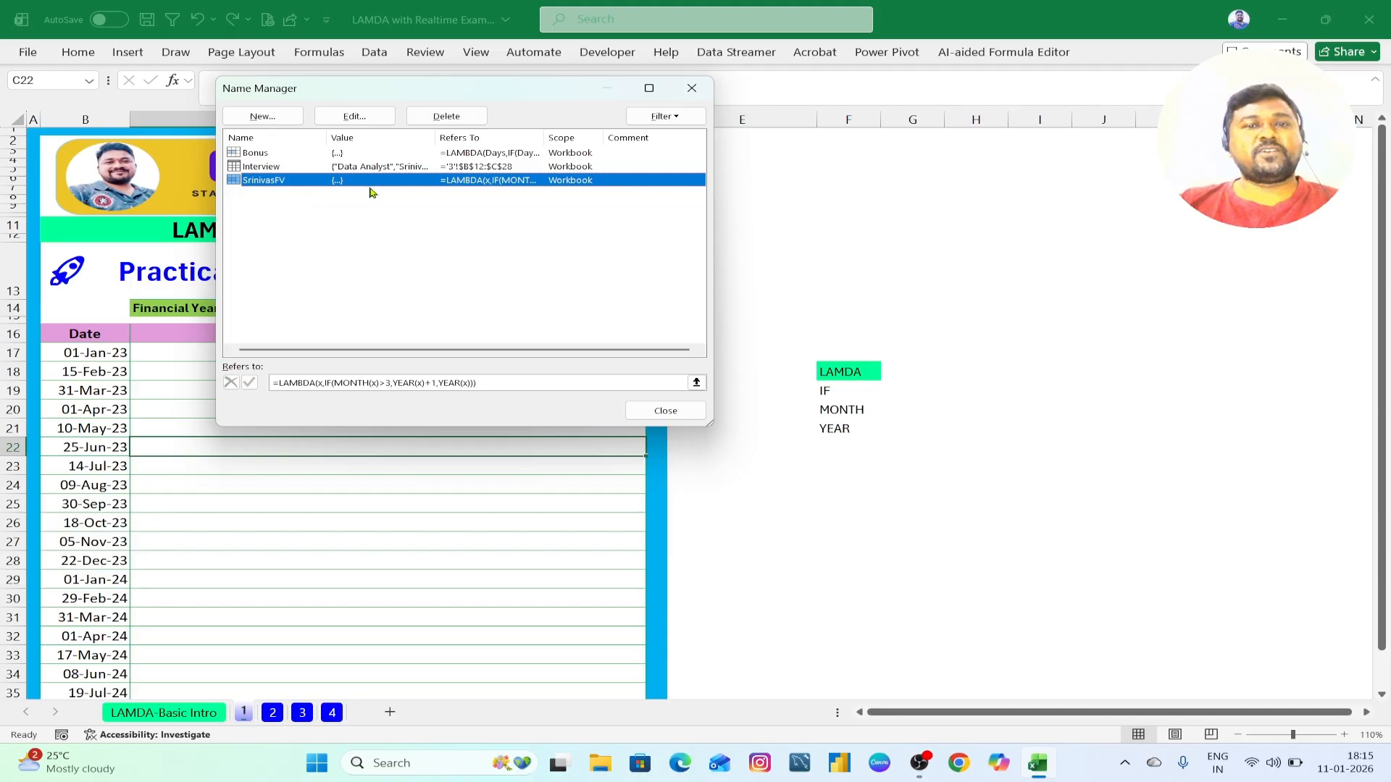
{"action": "left_click", "coordinate": [656, 411]}
Step: Clear the unnamed LAMBDA formula from C17
{"action": "left_click", "coordinate": [457, 410]}
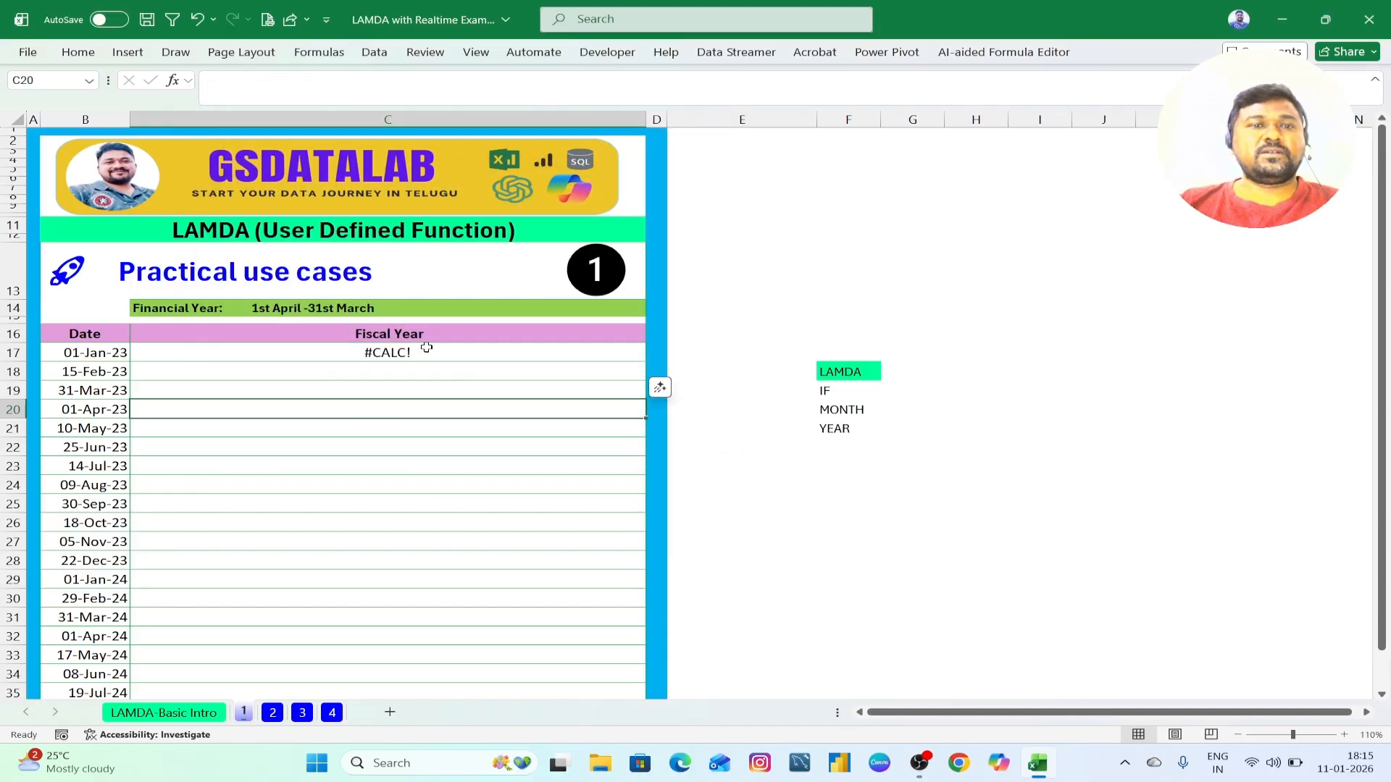
{"action": "left_click", "coordinate": [428, 348]}
{"action": "key", "text": "Delete"}
{"action": "left_click", "coordinate": [310, 407]}
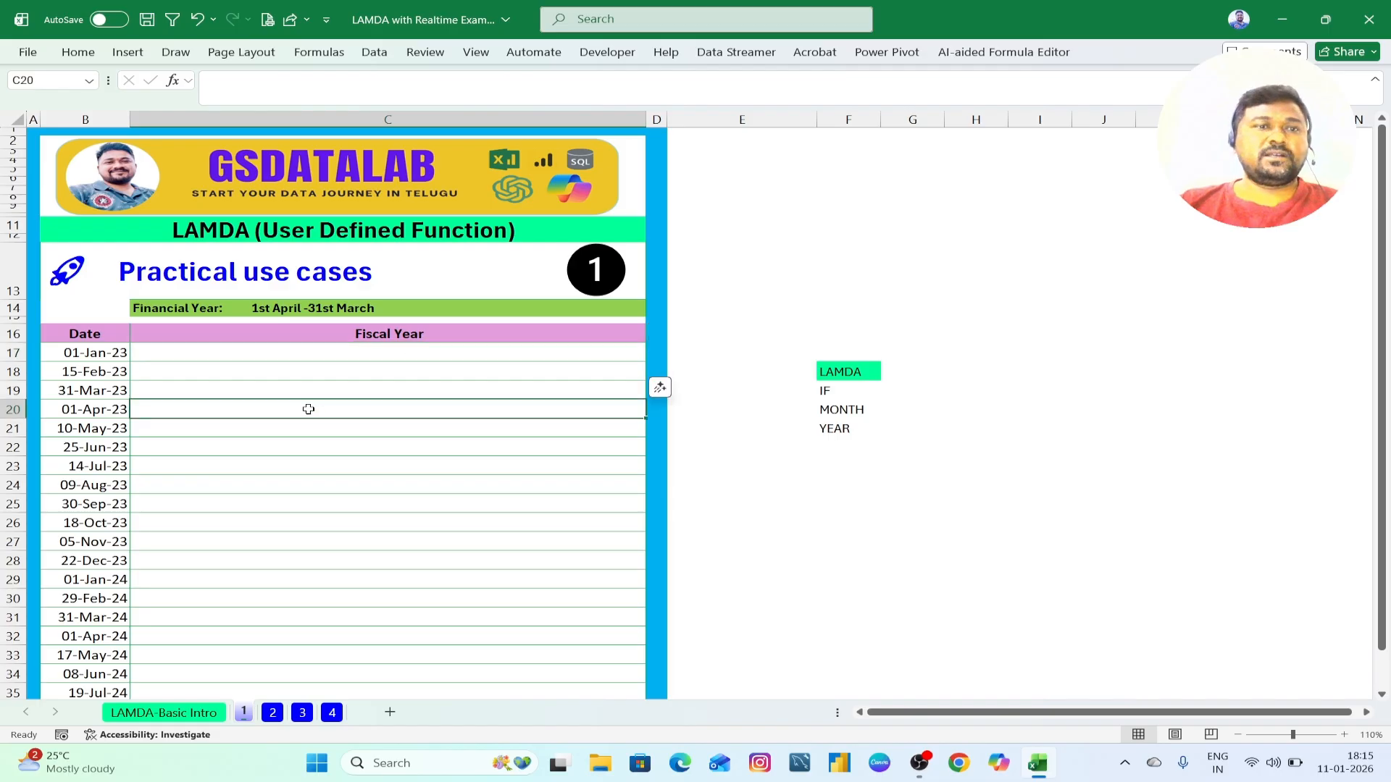
Step: Enter a formula in C17 that calls the newly named fiscal year function with B17 as its argument
{"action": "left_click", "coordinate": [255, 359]}
{"action": "type", "text": "="}
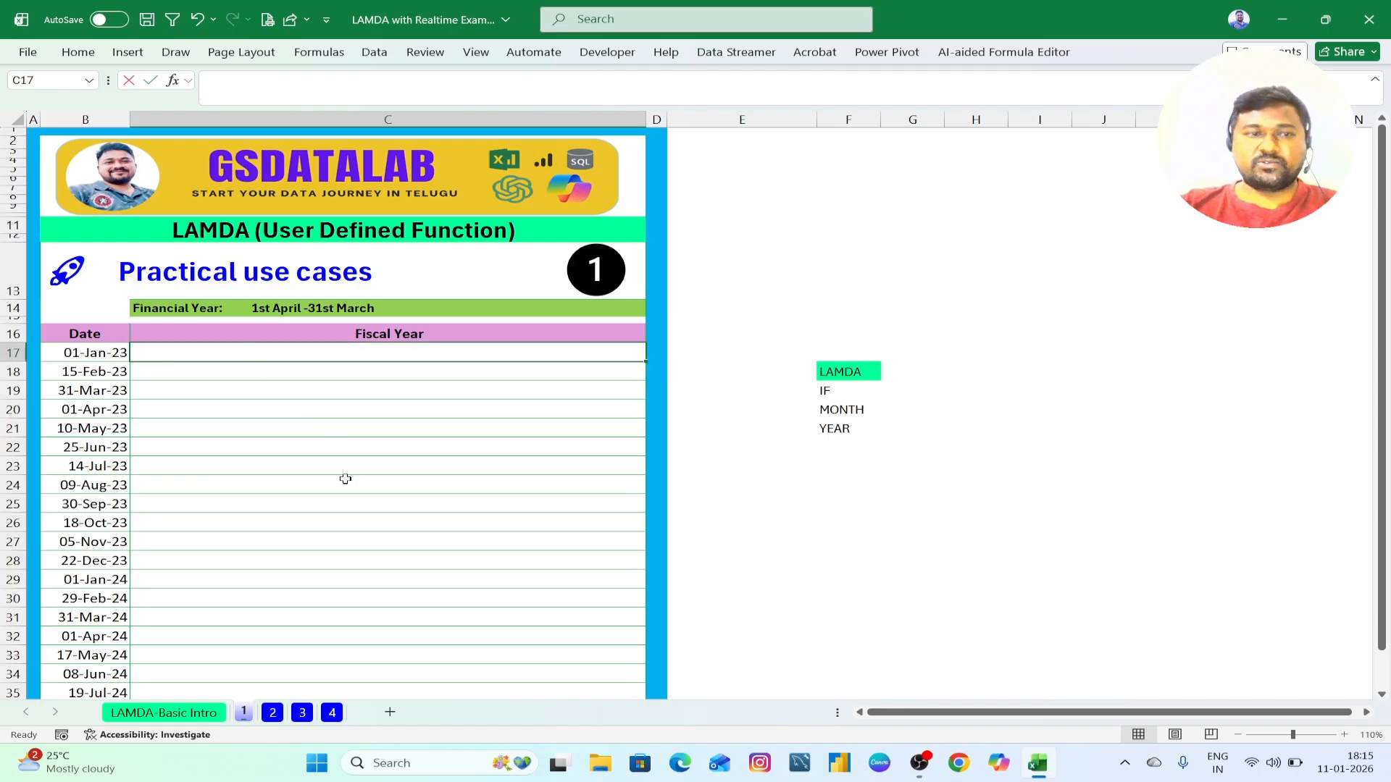
{"action": "type", "text": "sri"}
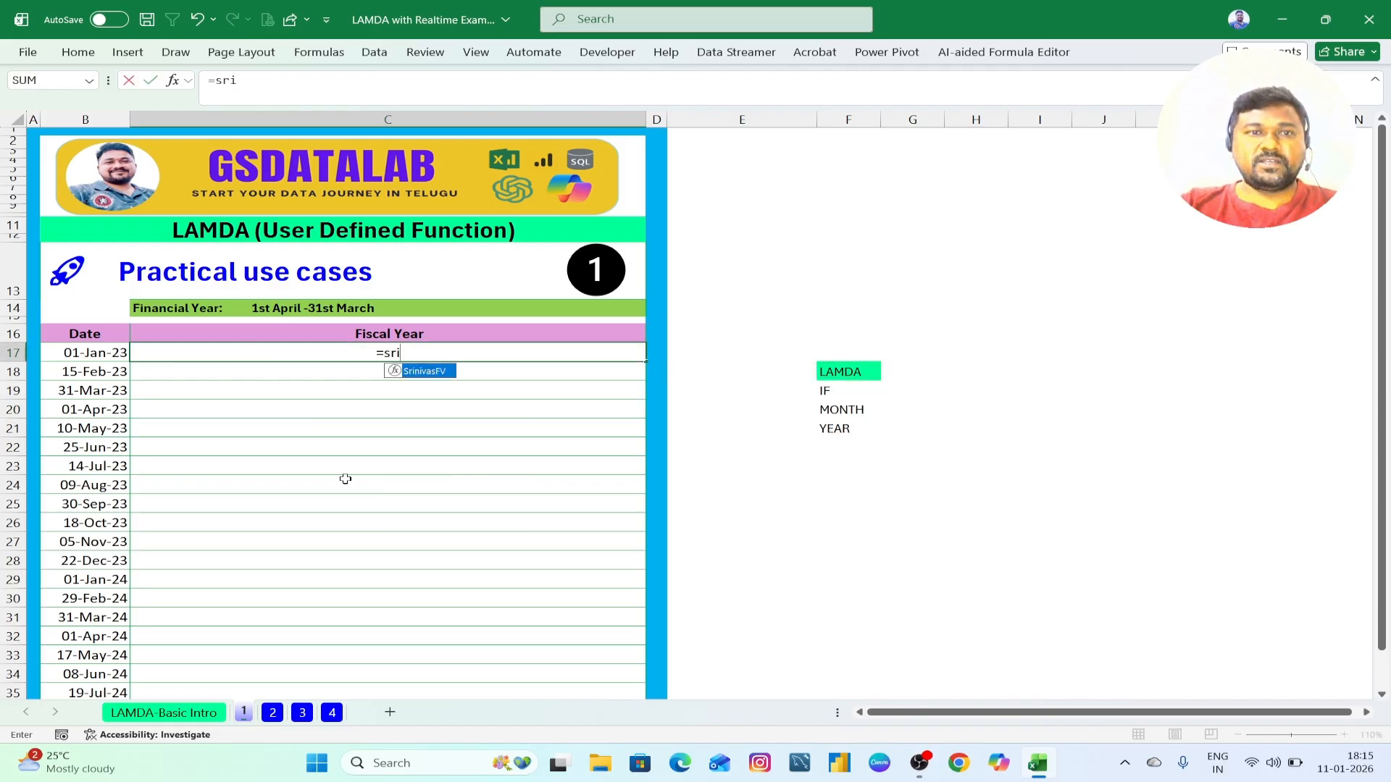
{"action": "key", "text": "Tab"}
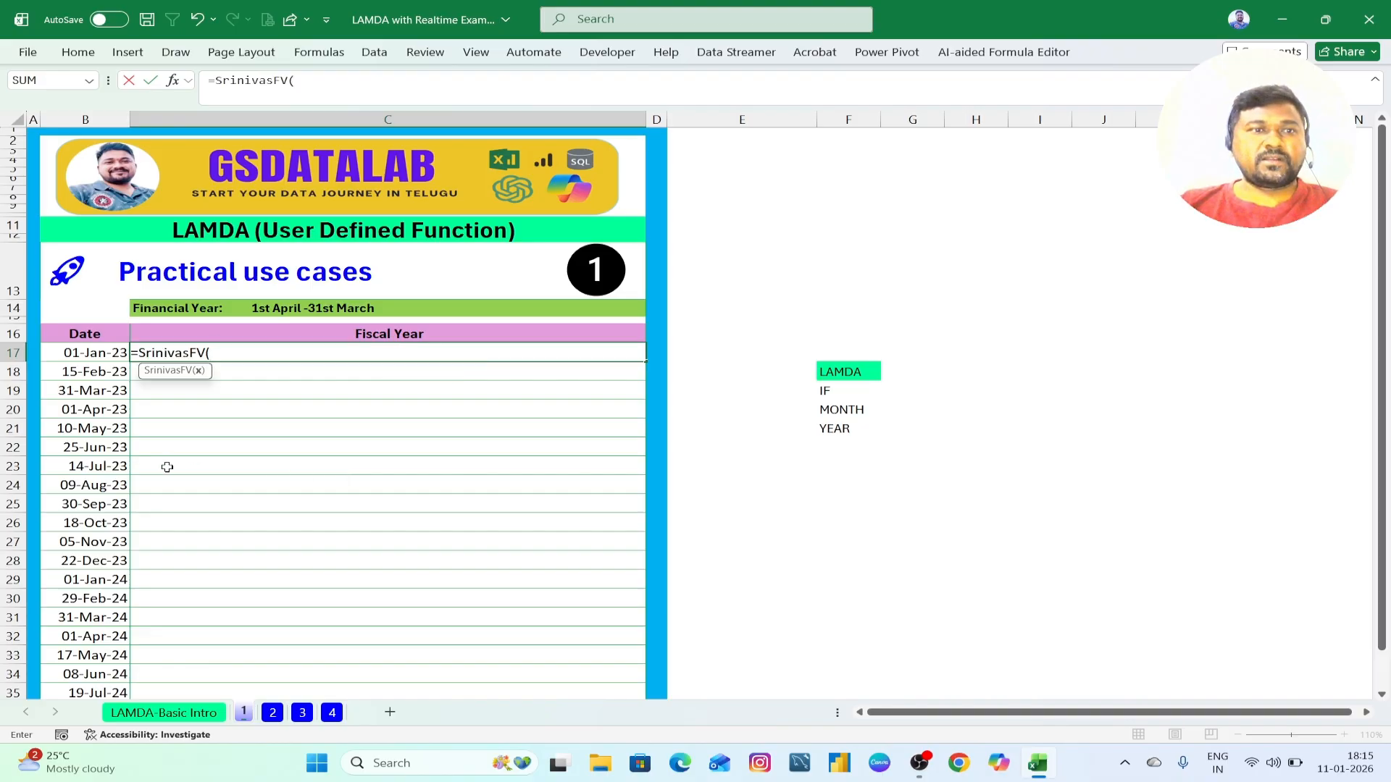
{"action": "left_click", "coordinate": [104, 352]}
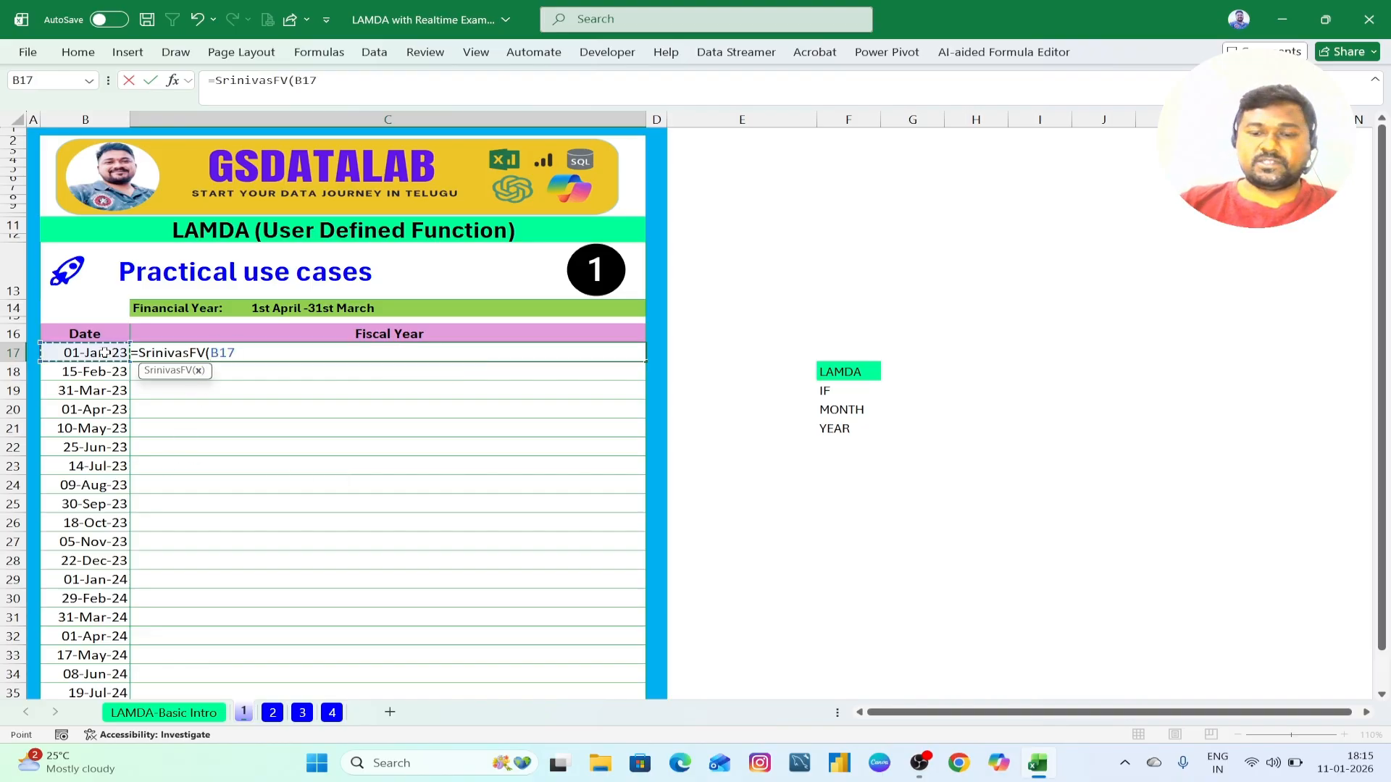
{"action": "type", "text": ")"}
{"action": "key", "text": "Return"}
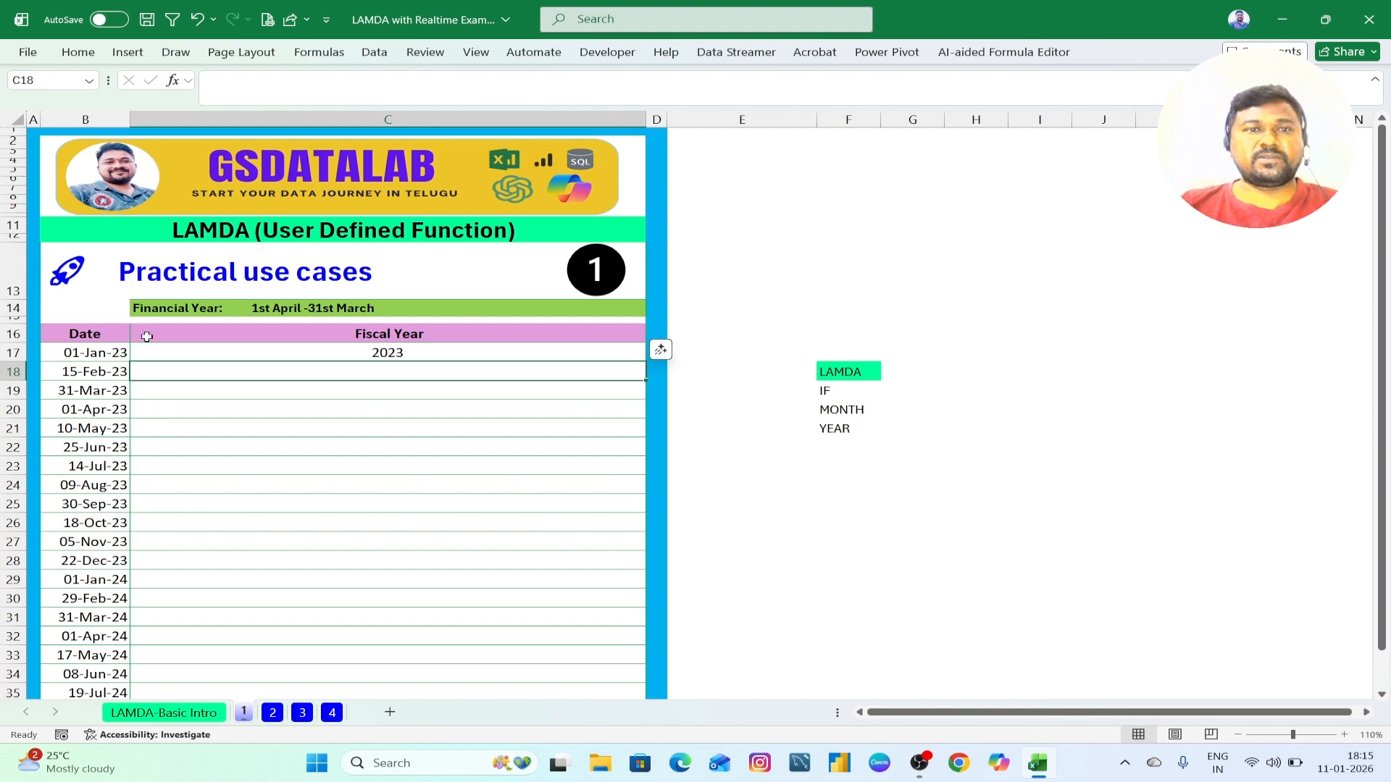
Step: Fill the named-function formula from C17 down the Fiscal Year column for every listed date
{"action": "left_click", "coordinate": [328, 348]}
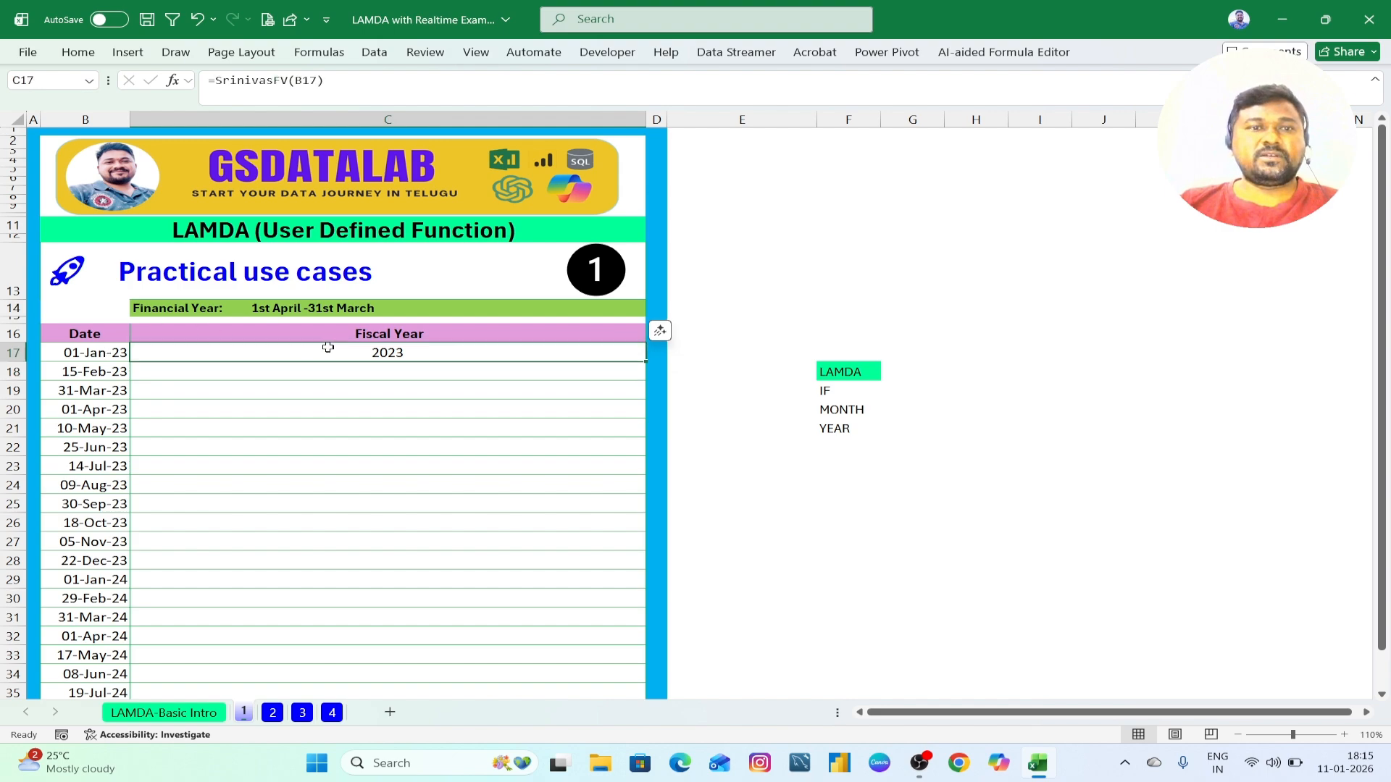
{"action": "double_click", "coordinate": [647, 361]}
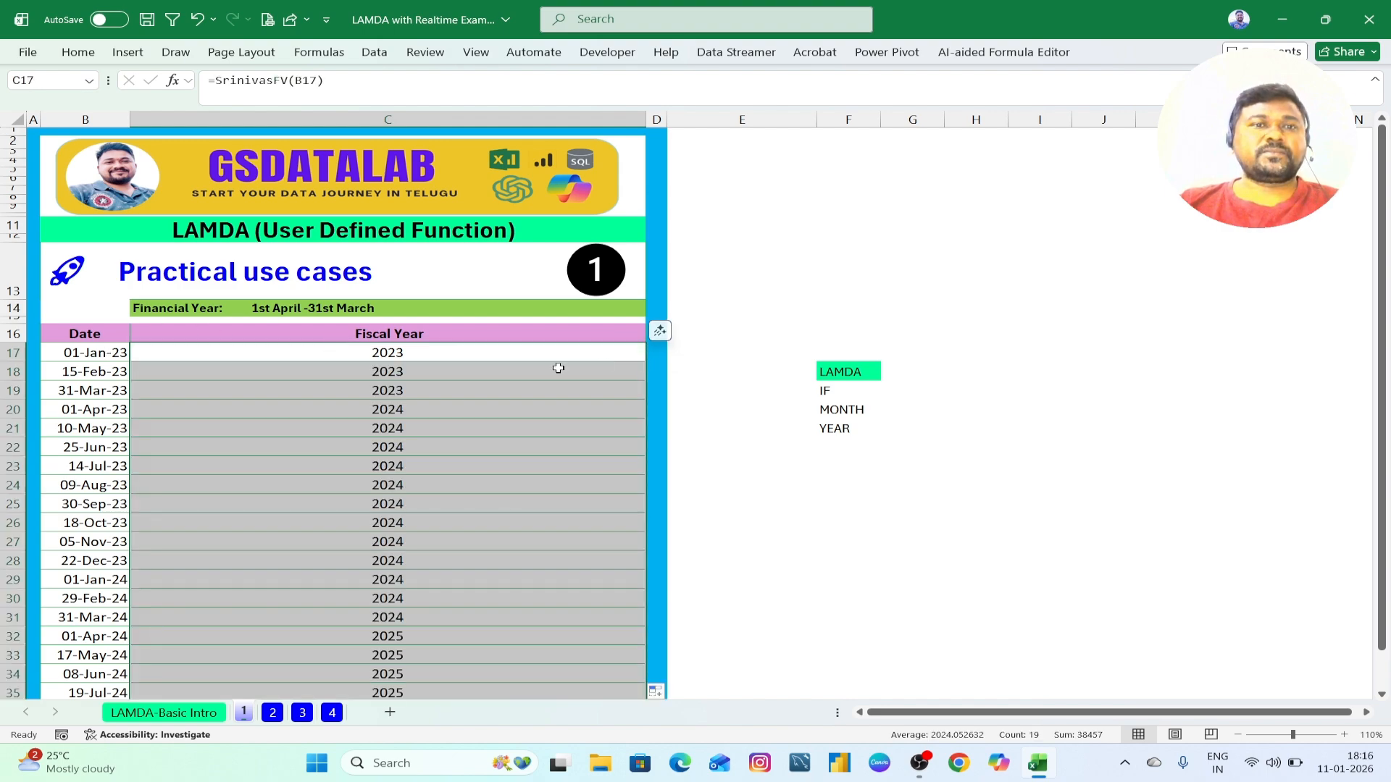
{"action": "left_click", "coordinate": [472, 372]}
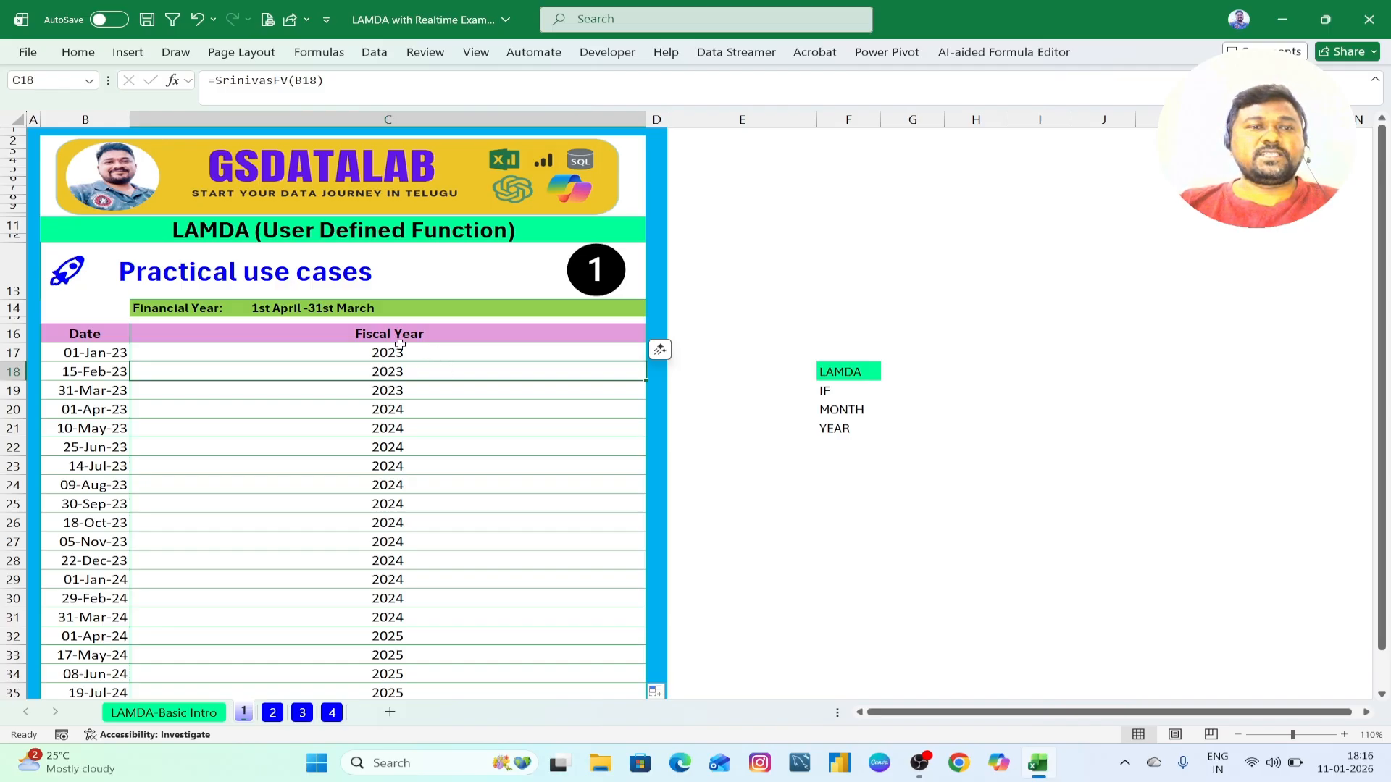
{"action": "left_click", "coordinate": [439, 354]}
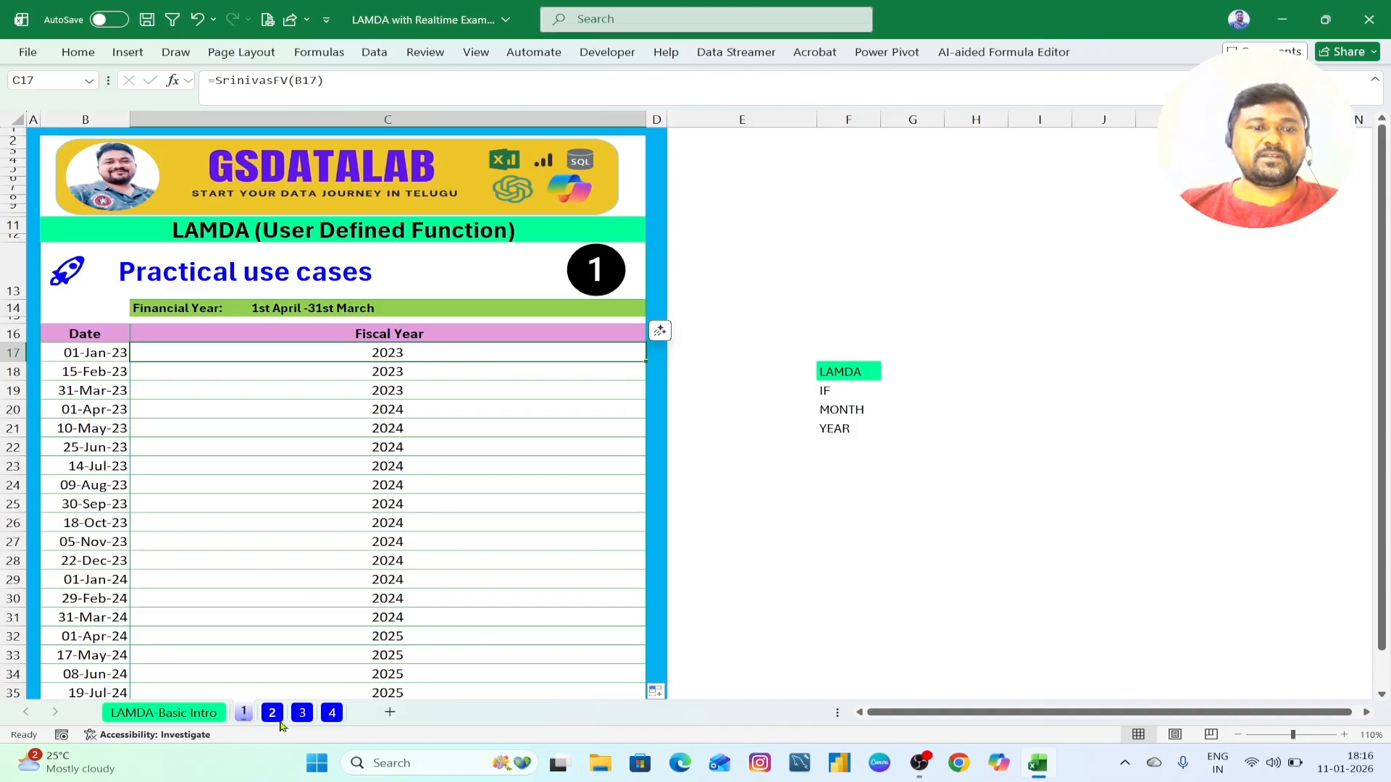
Step: Open sheet 2 and examine the first table's region labels and its 2020–2022 figures
{"action": "left_click", "coordinate": [273, 713]}
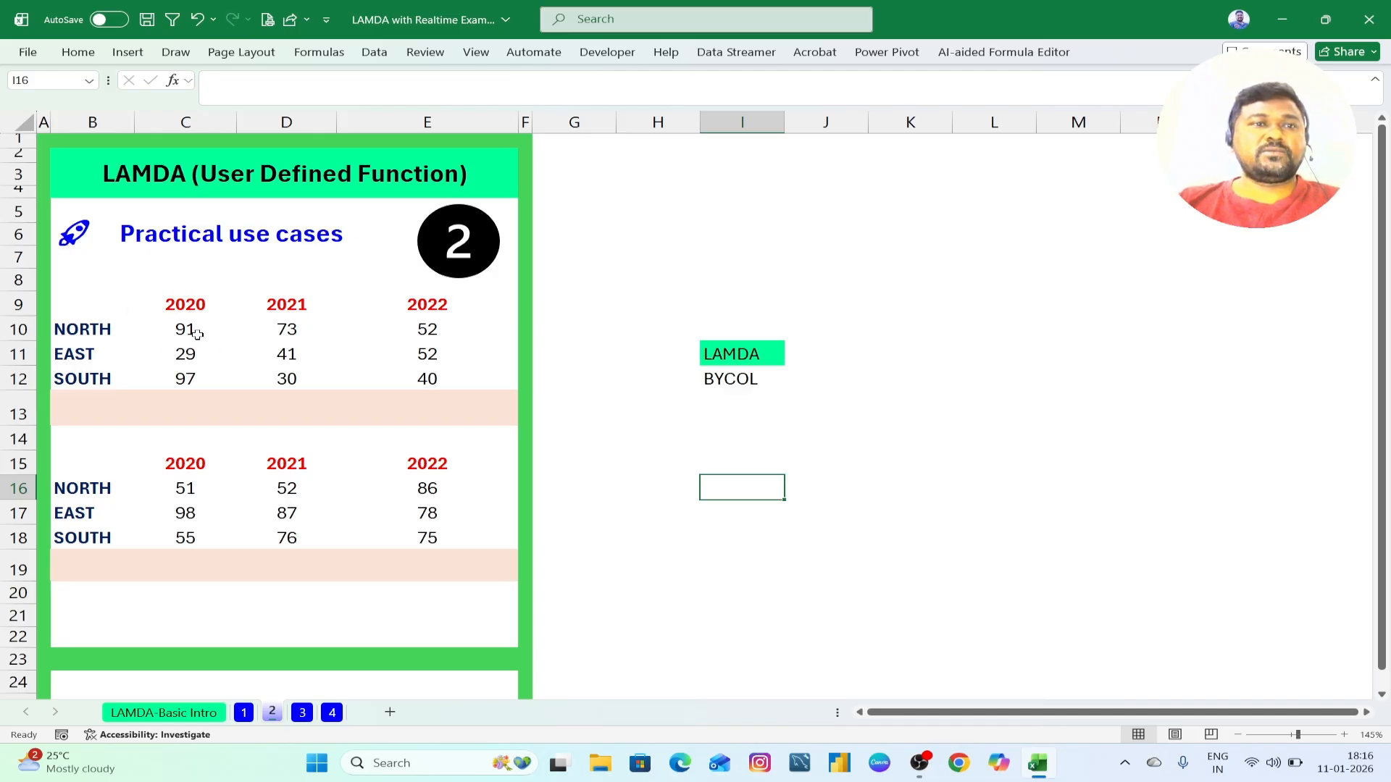
{"action": "left_click_drag", "start_coordinate": [121, 327], "coordinate": [105, 384]}
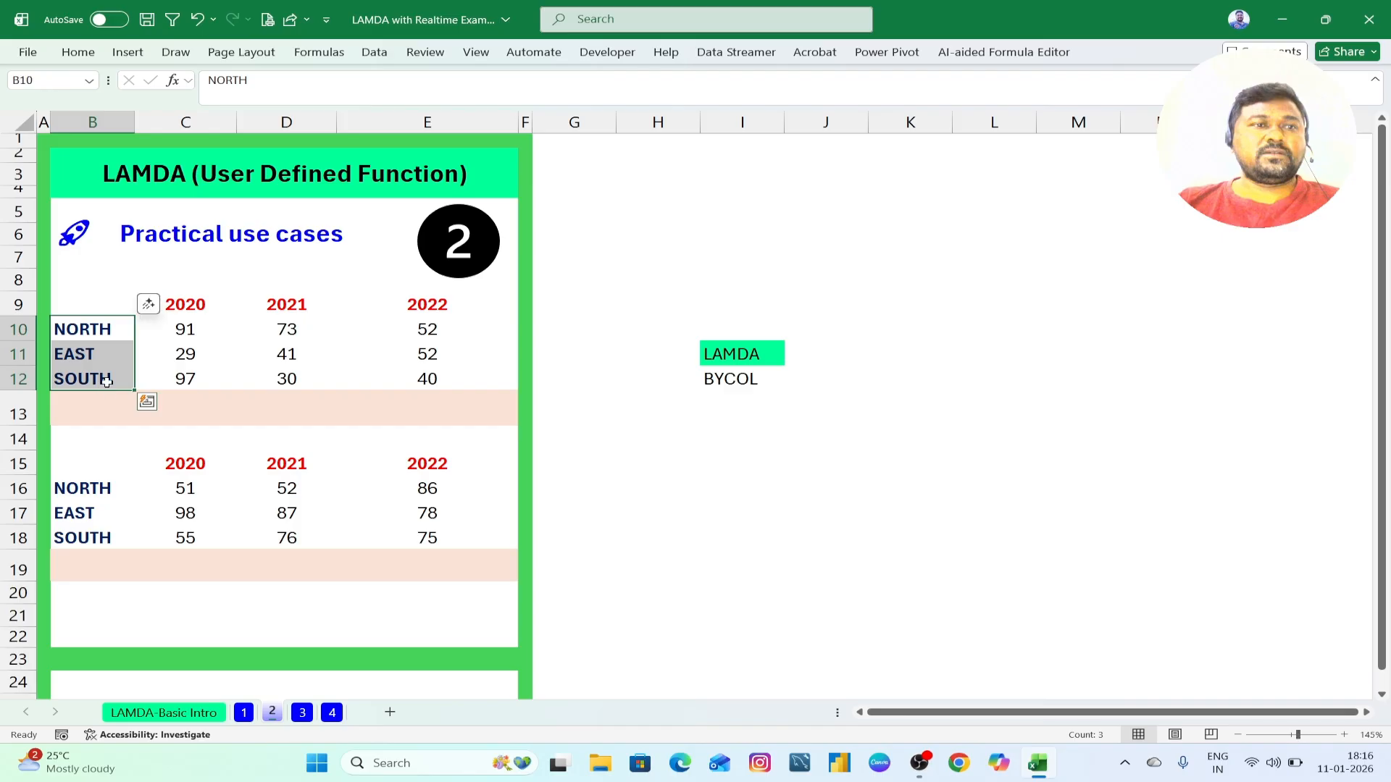
{"action": "left_click_drag", "start_coordinate": [183, 310], "coordinate": [372, 376]}
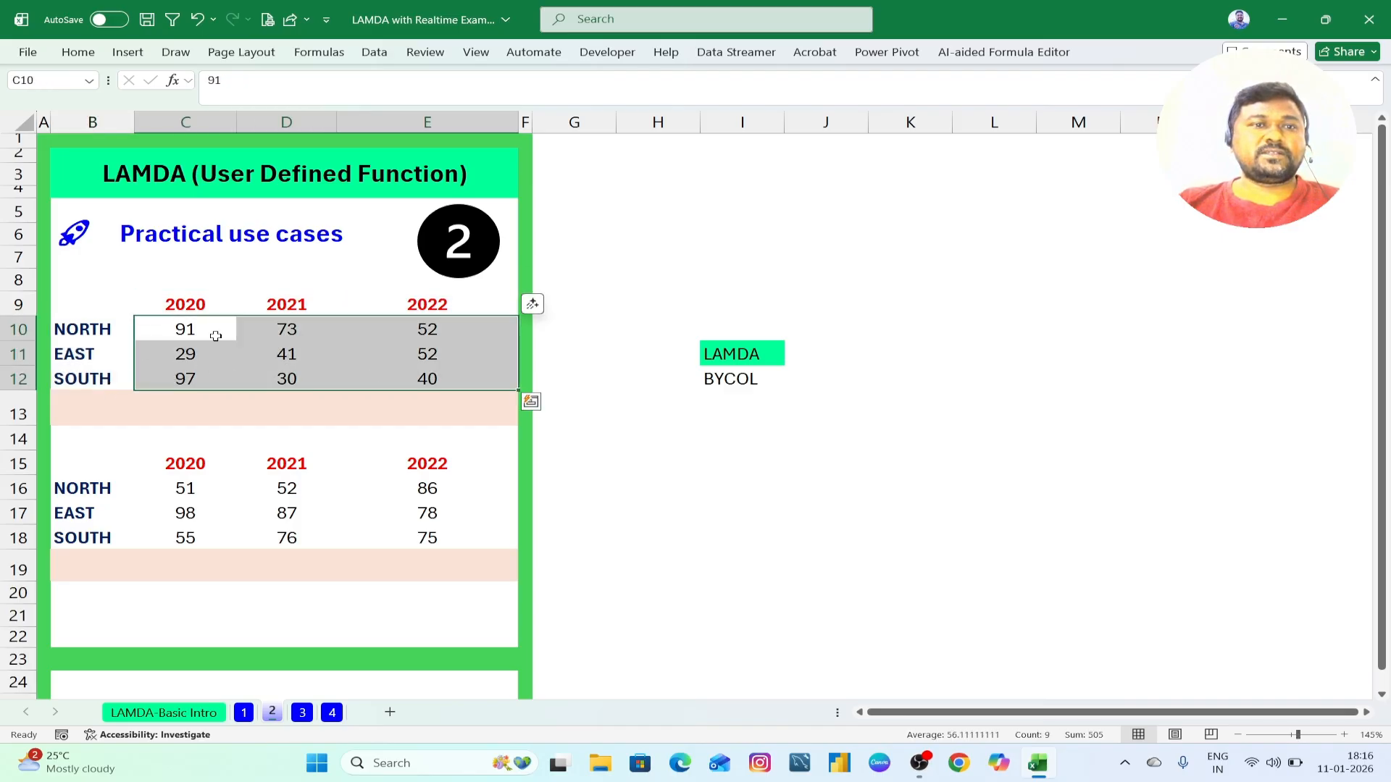
{"action": "left_click_drag", "start_coordinate": [67, 331], "coordinate": [69, 387]}
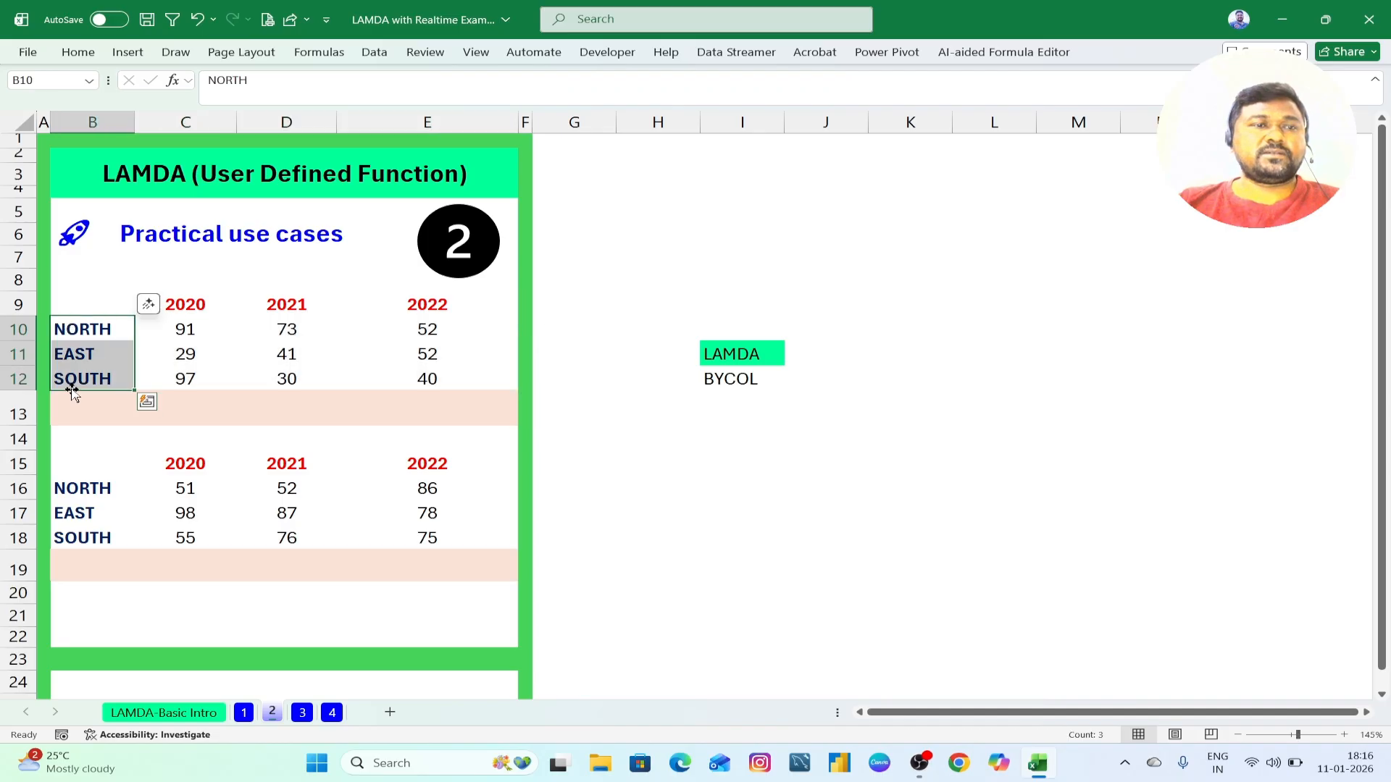
Step: Total the first table's 2020 column in C13 with =SUM(C10:C12) and fill the formula across to E13
{"action": "left_click", "coordinate": [171, 417]}
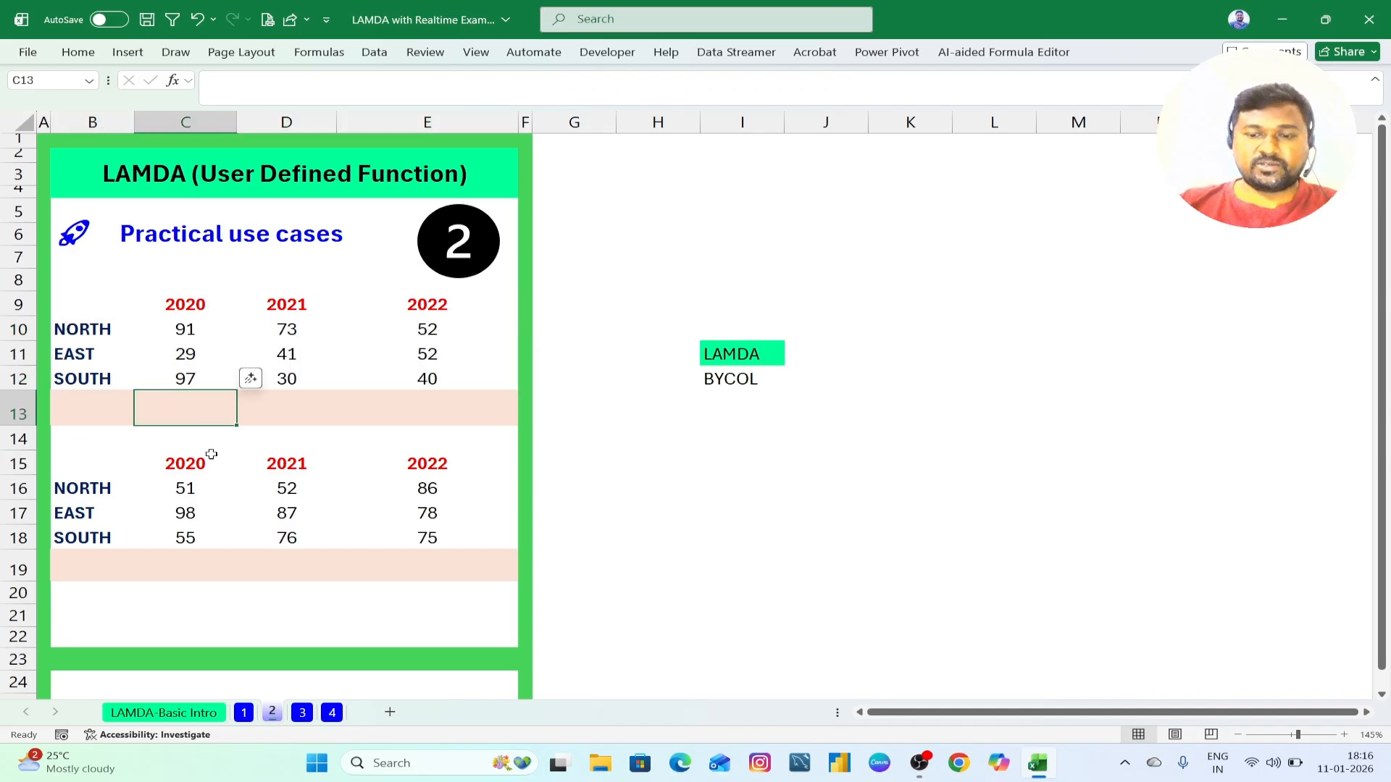
{"action": "type", "text": "=sum"}
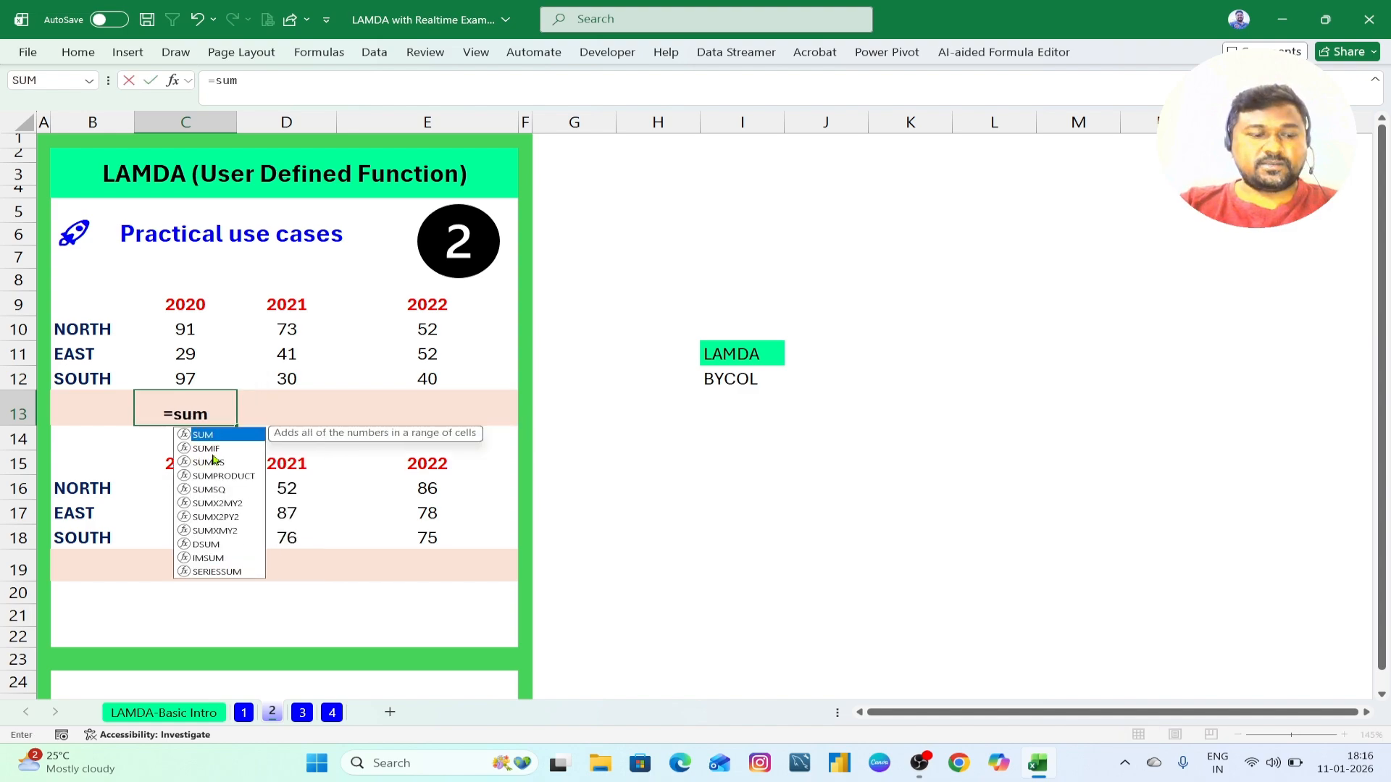
{"action": "key", "text": "Tab"}
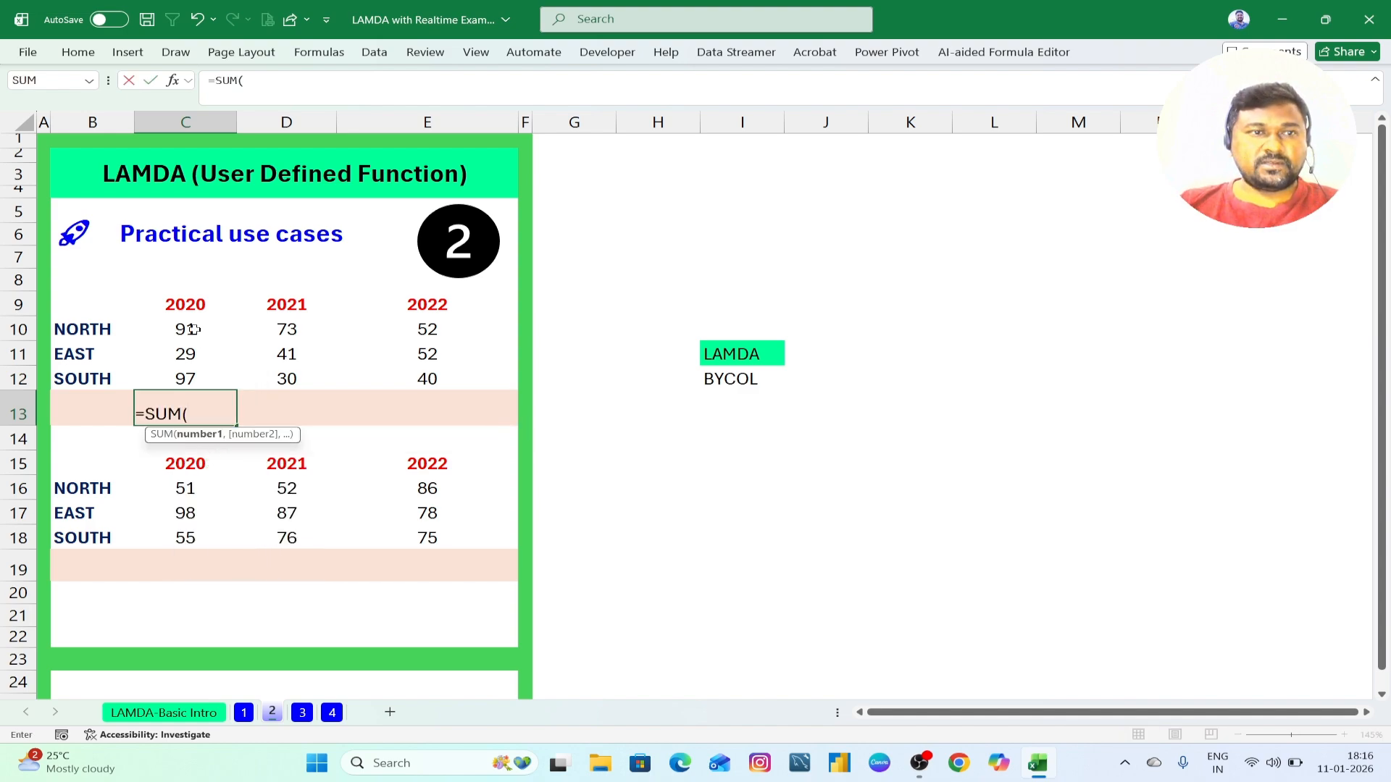
{"action": "left_click_drag", "start_coordinate": [185, 329], "coordinate": [188, 371]}
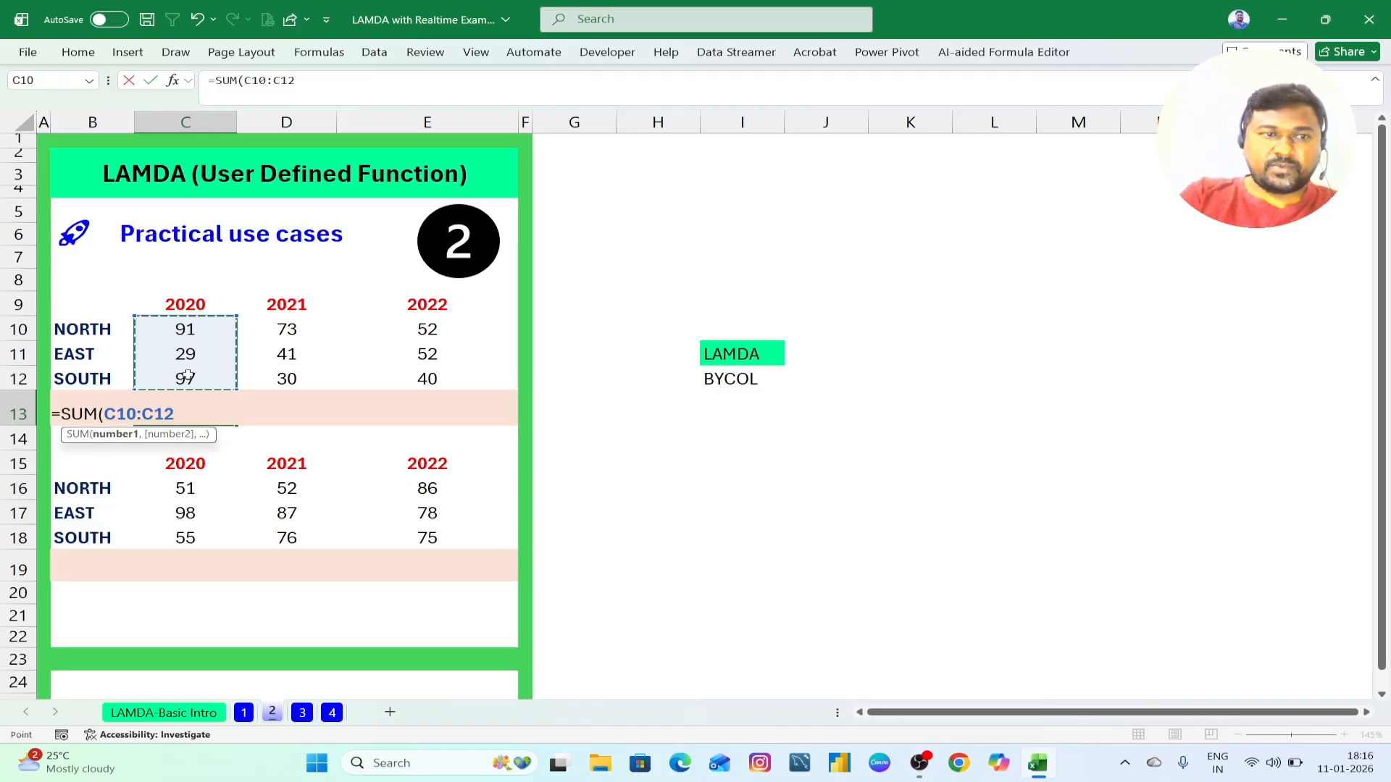
{"action": "type", "text": ")"}
{"action": "key", "text": "Return"}
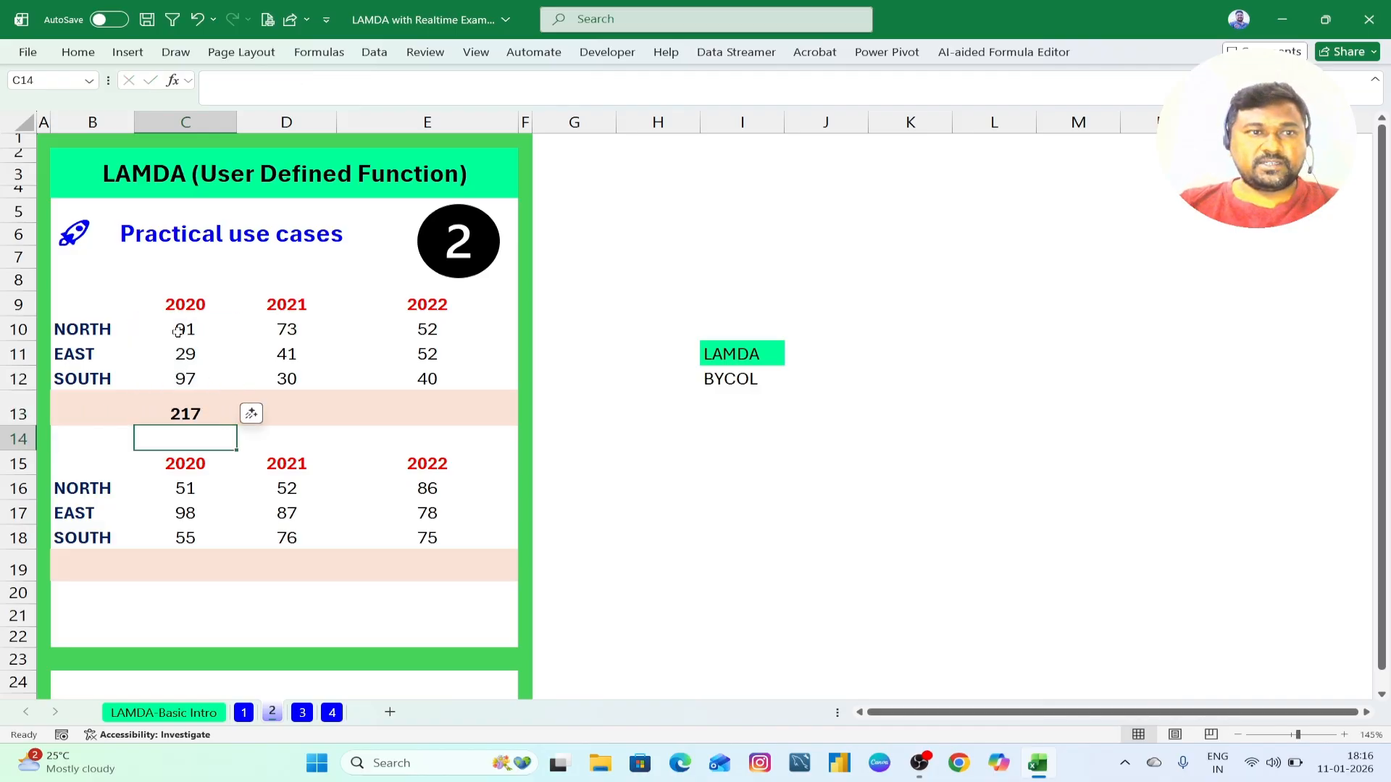
{"action": "left_click", "coordinate": [181, 406]}
{"action": "left_click_drag", "start_coordinate": [237, 425], "coordinate": [456, 426]}
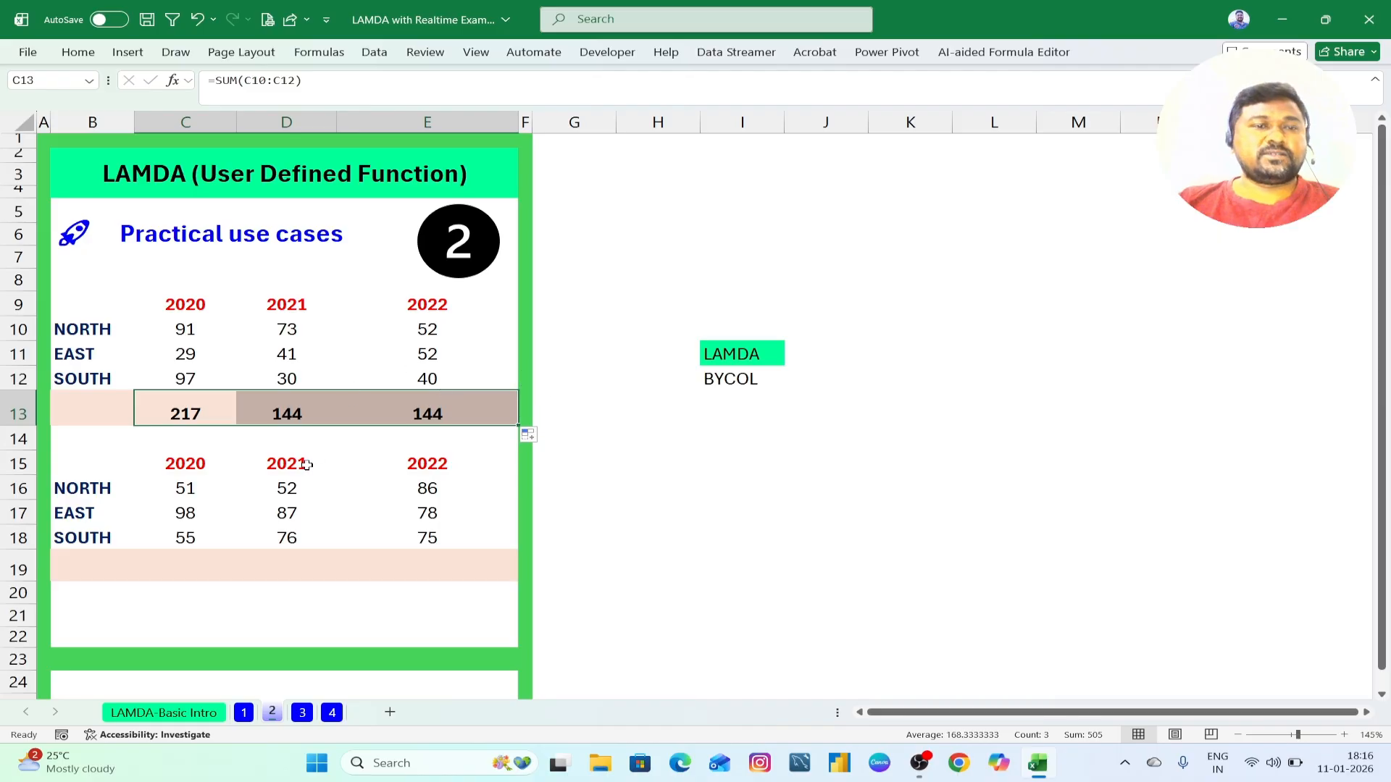
Step: Begin a BYCOL formula in C19 with the second table's figures, C16:E18, as its array
{"action": "left_click", "coordinate": [186, 563]}
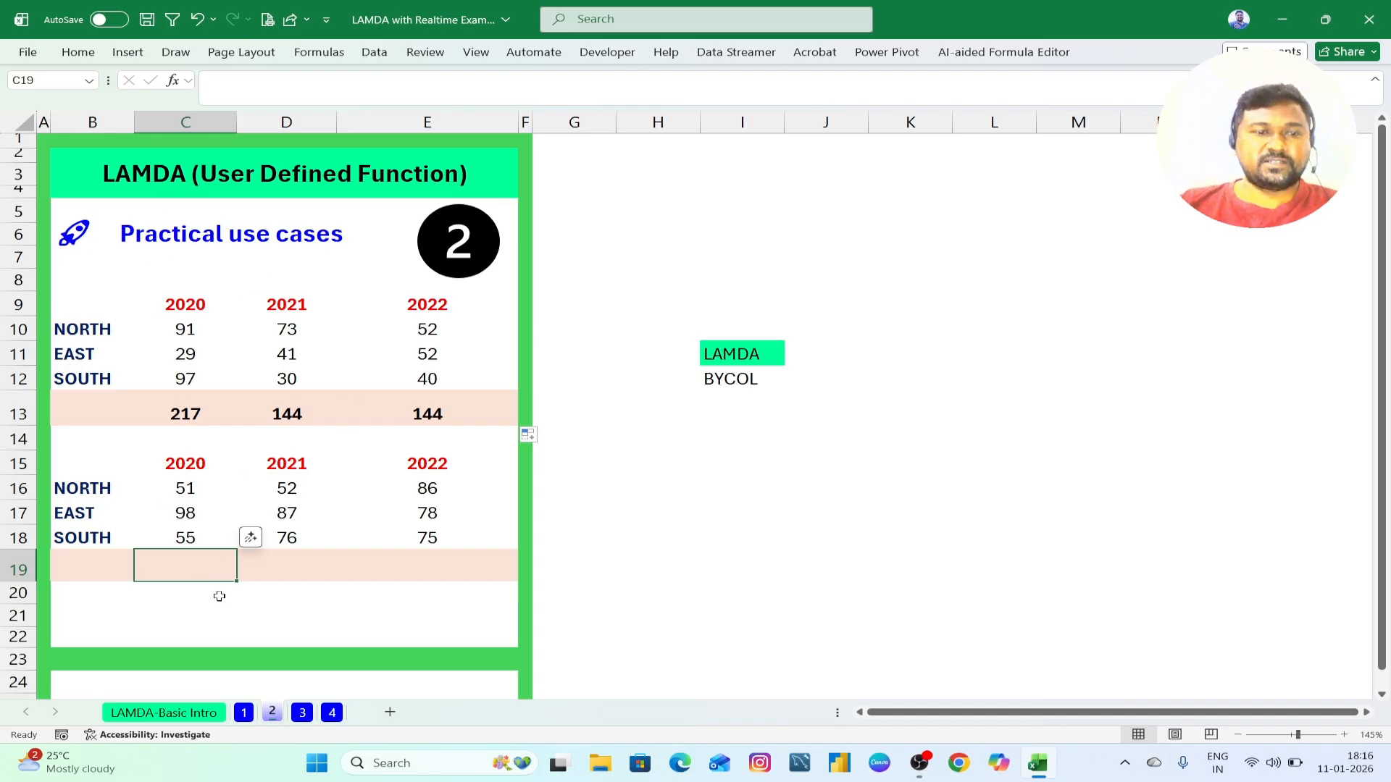
{"action": "type", "text": "="}
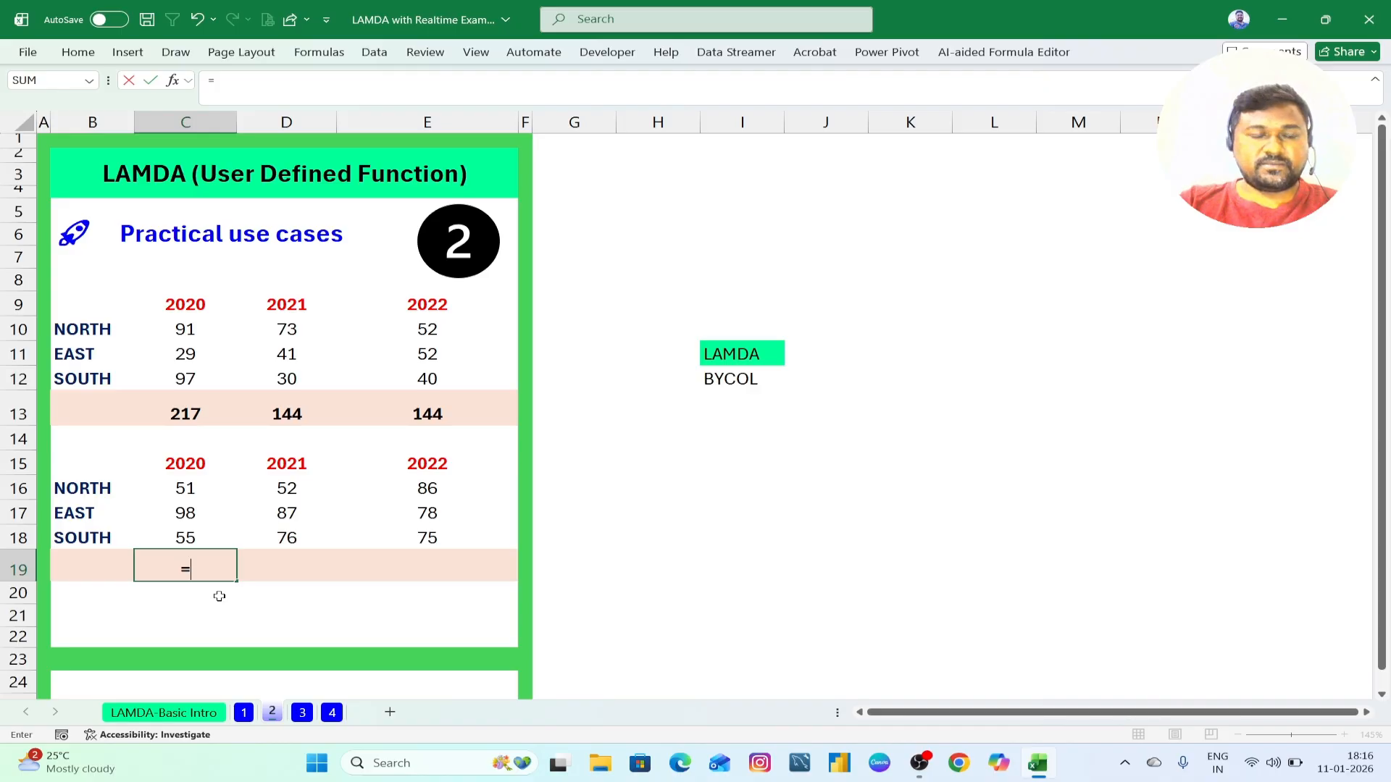
{"action": "type", "text": "by"}
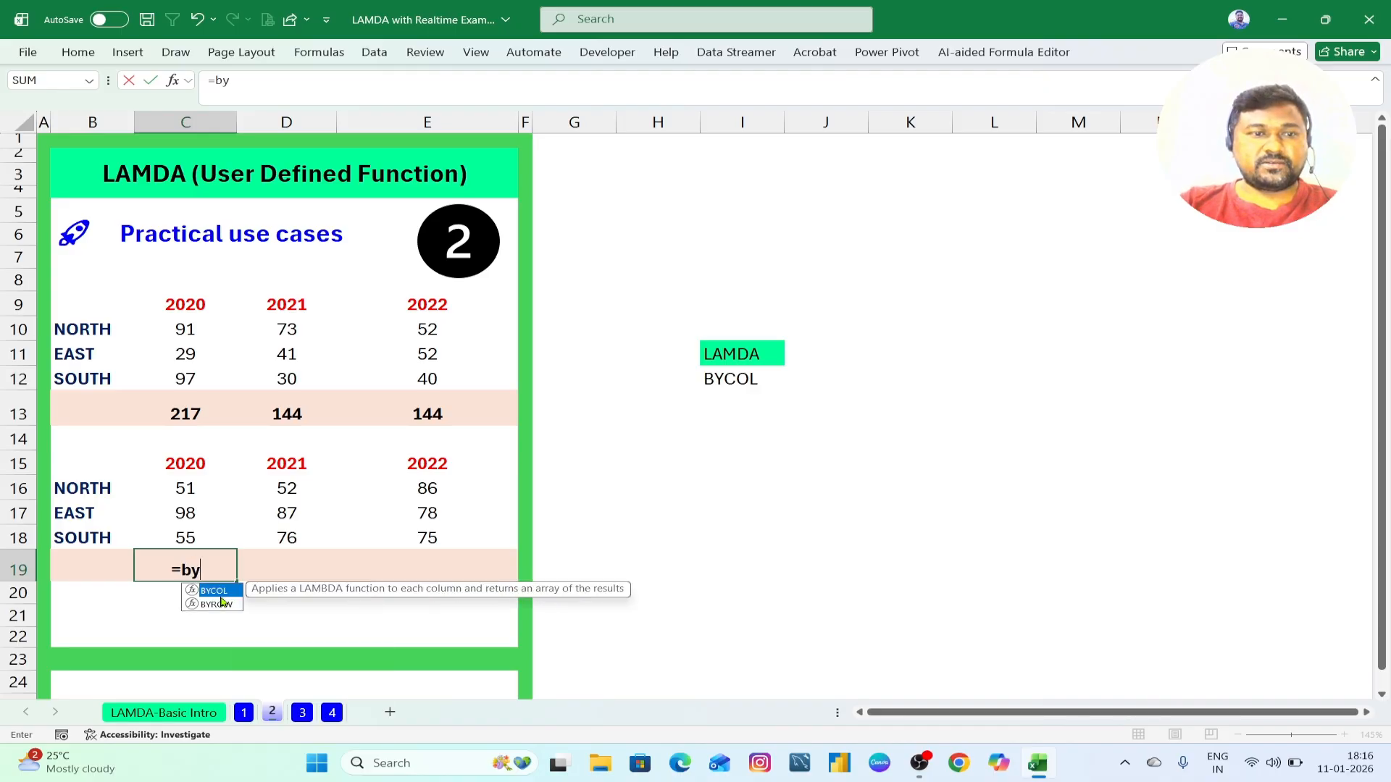
{"action": "double_click", "coordinate": [220, 594]}
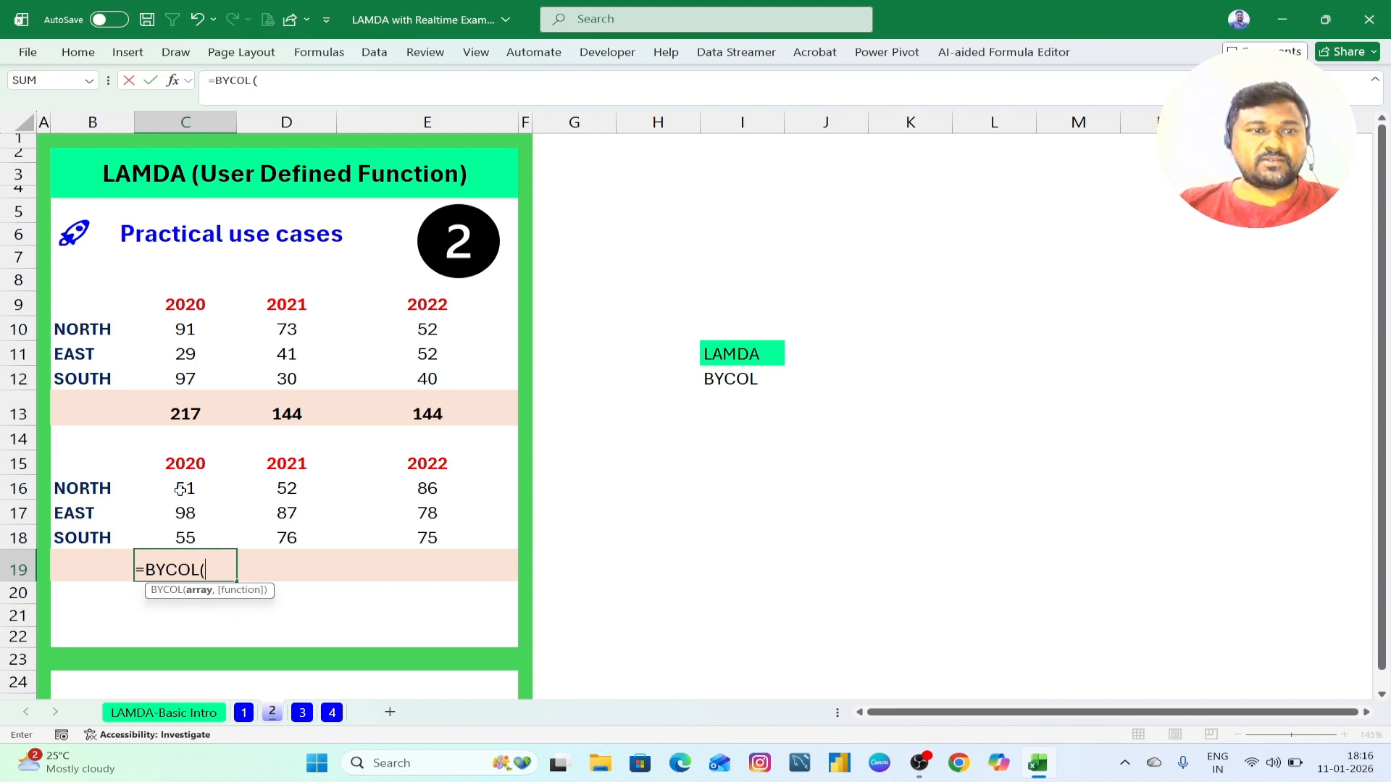
{"action": "left_click_drag", "start_coordinate": [179, 482], "coordinate": [386, 531]}
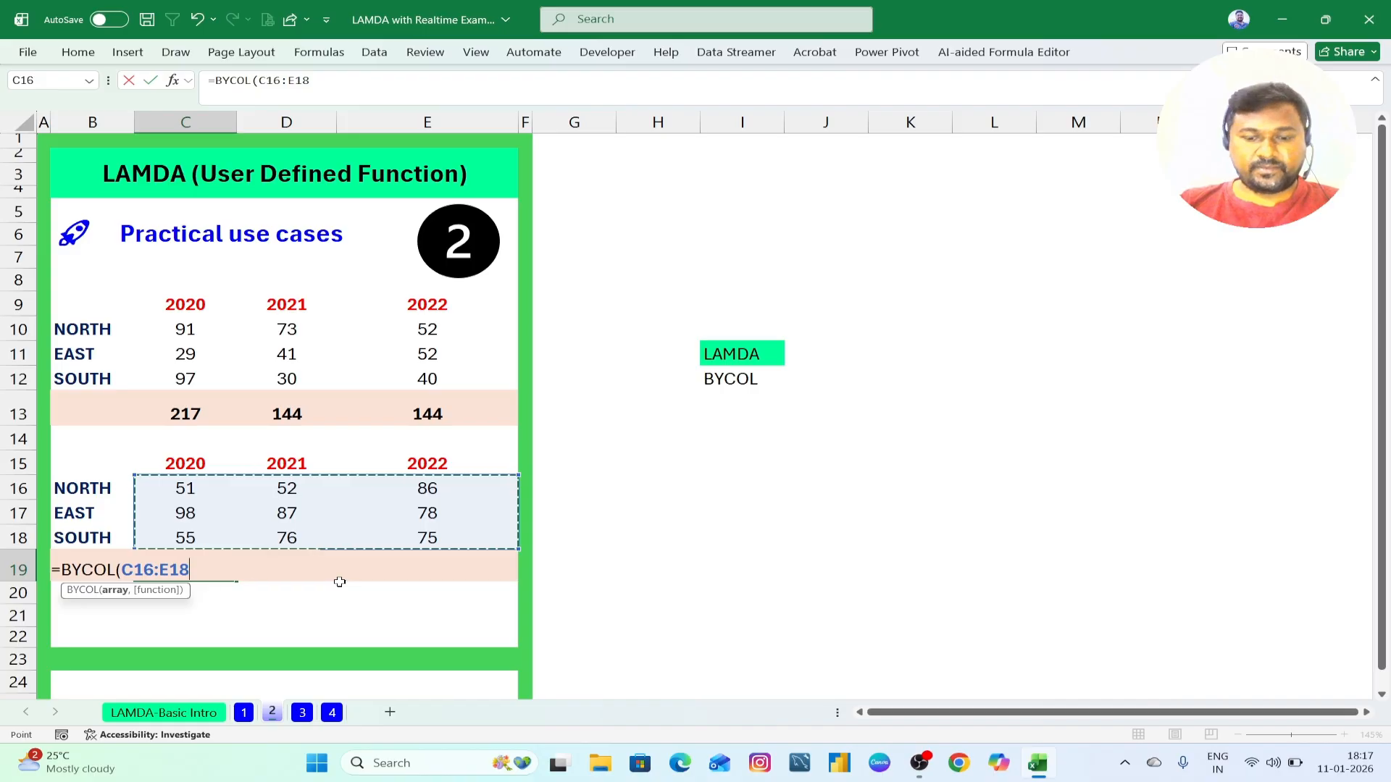
{"action": "type", "text": ","}
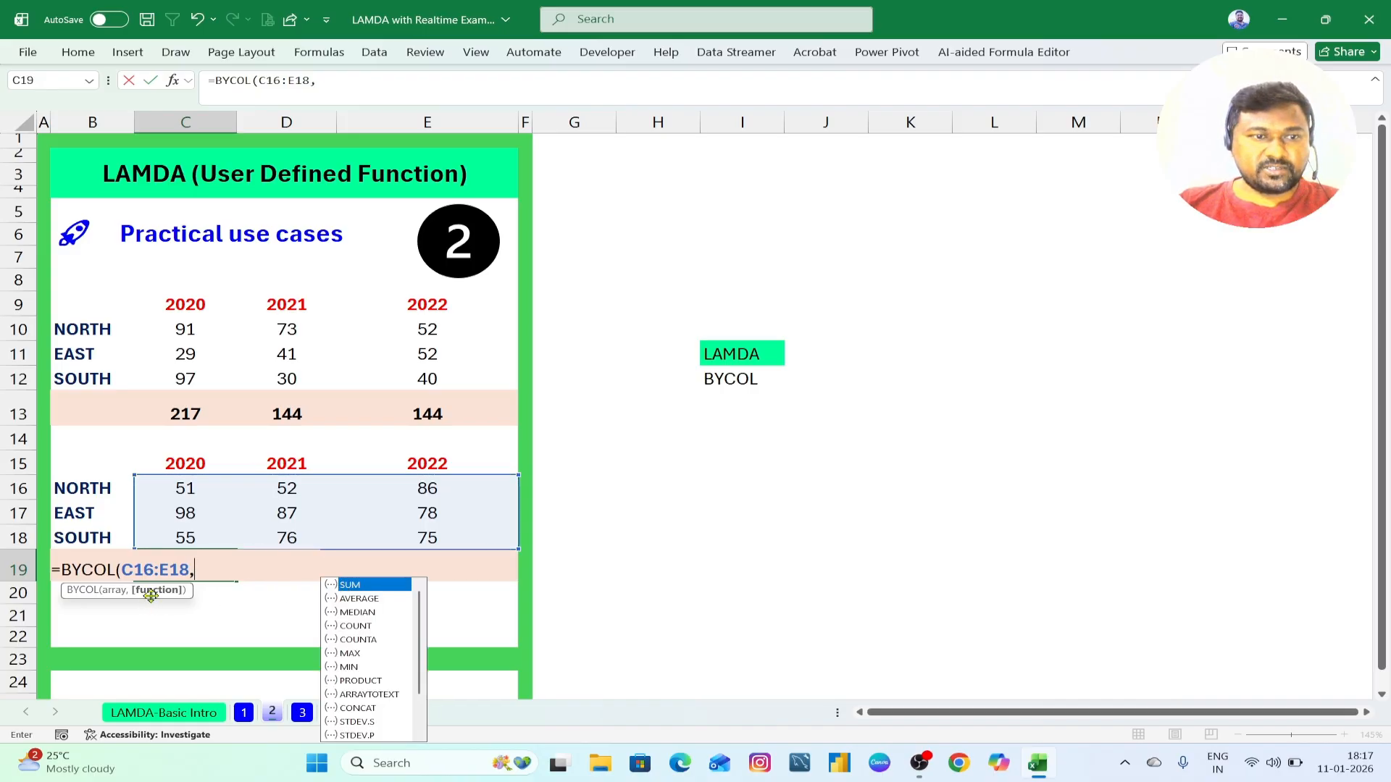
Step: Complete the BYCOL formula in C19 with LAMBDA(x,sum(x)) as its function so it totals each year column
{"action": "type", "text": "lam"}
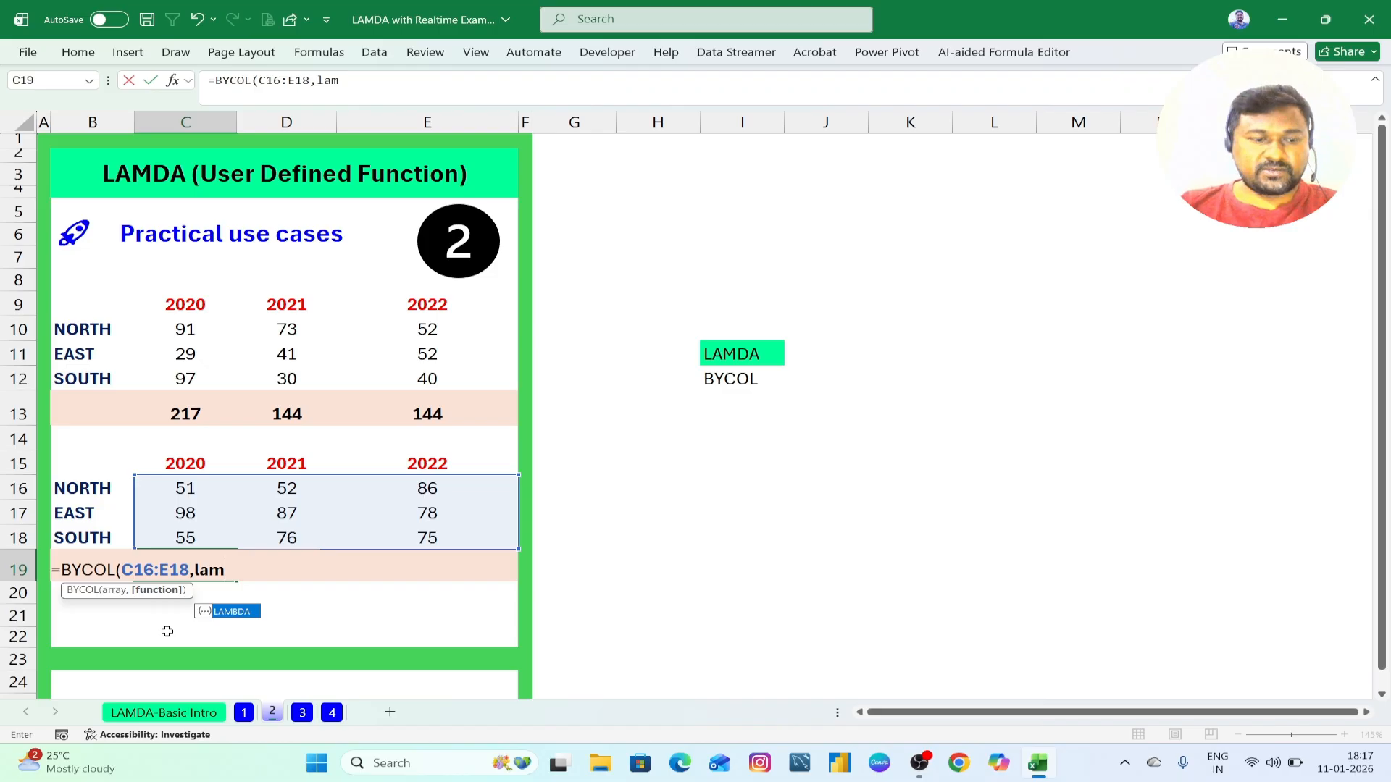
{"action": "key", "text": "Tab"}
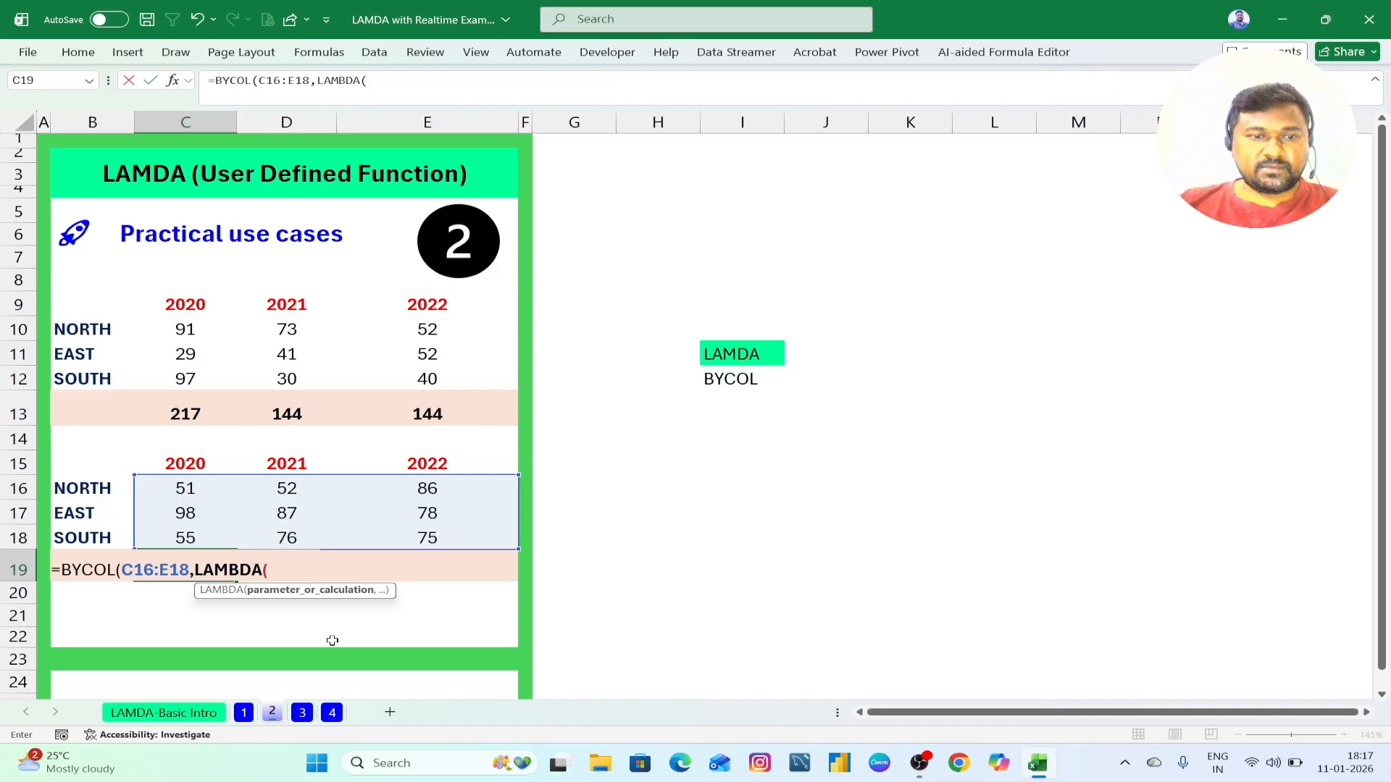
{"action": "type", "text": "x,"}
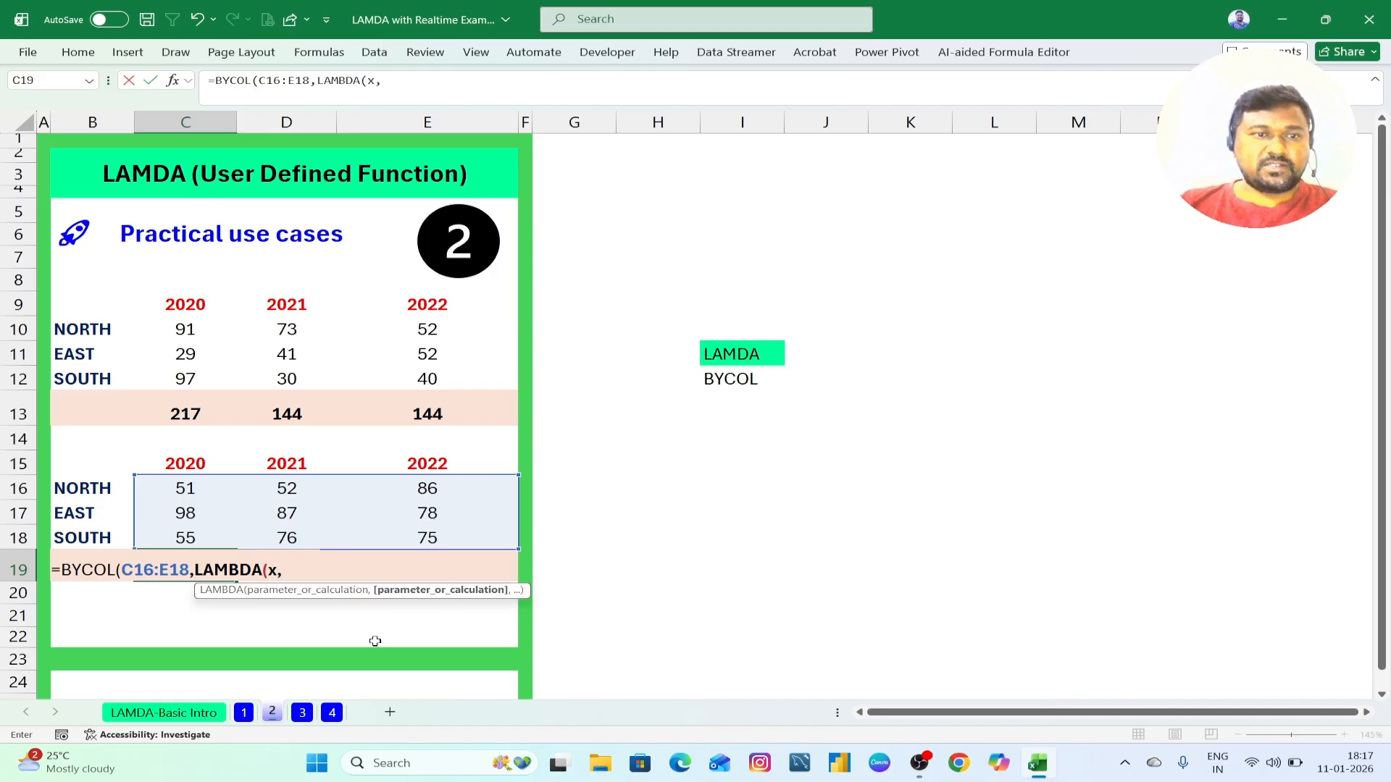
{"action": "type", "text": "sum"}
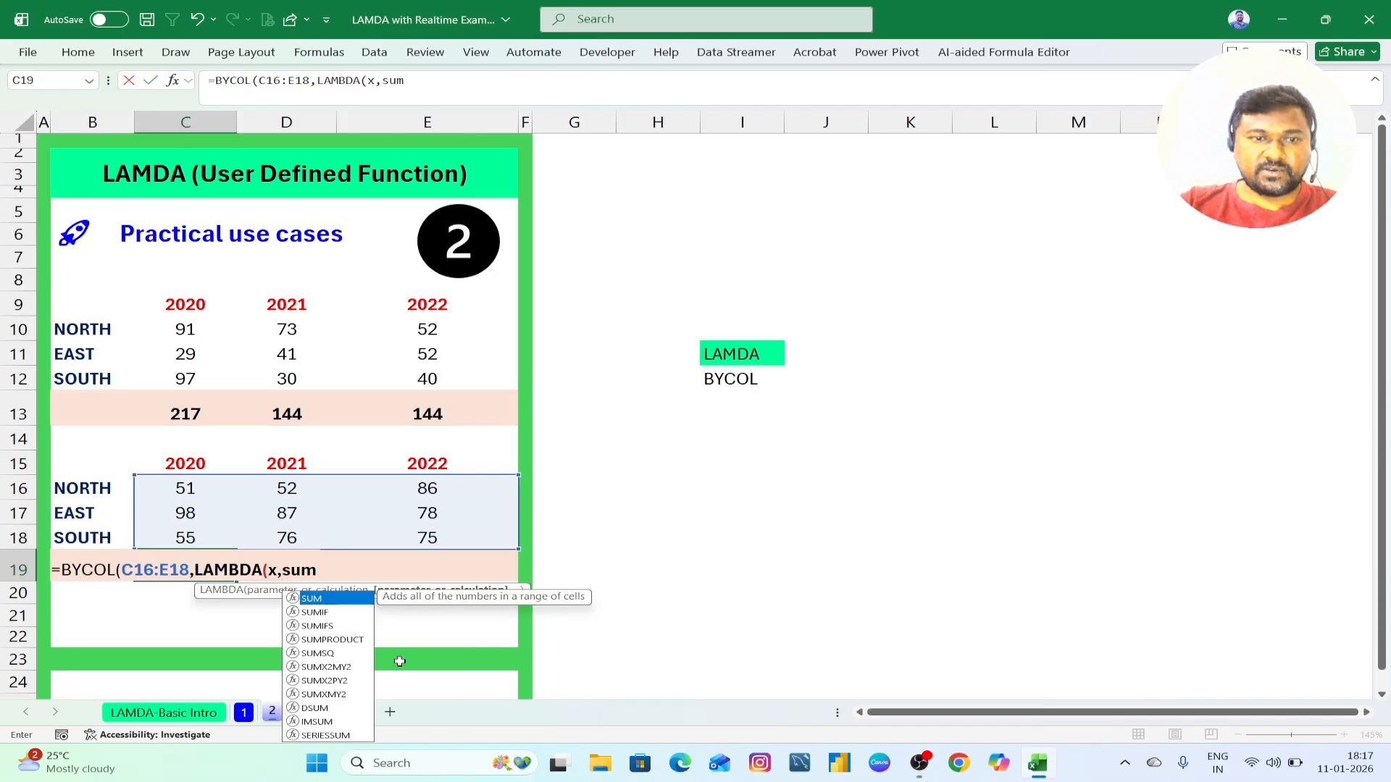
{"action": "type", "text": "("}
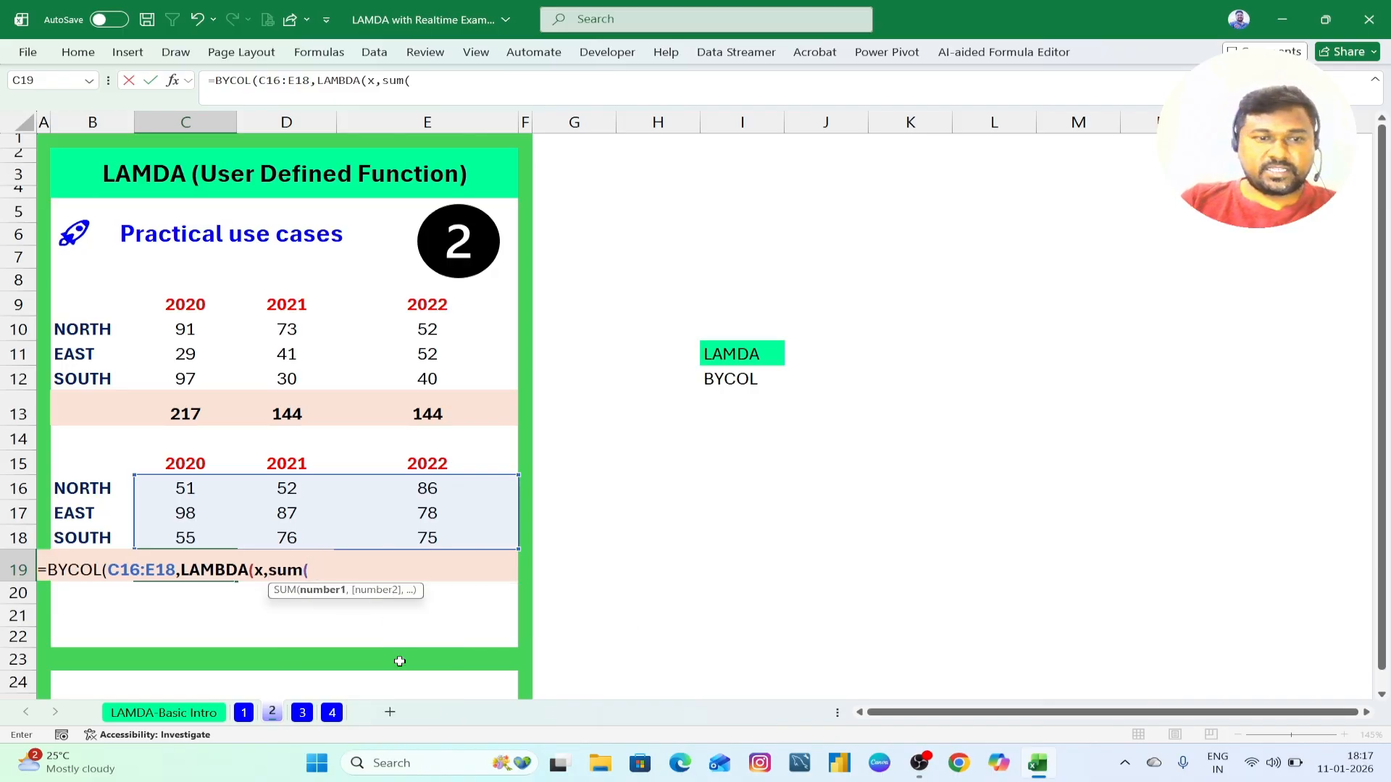
{"action": "type", "text": "x)"}
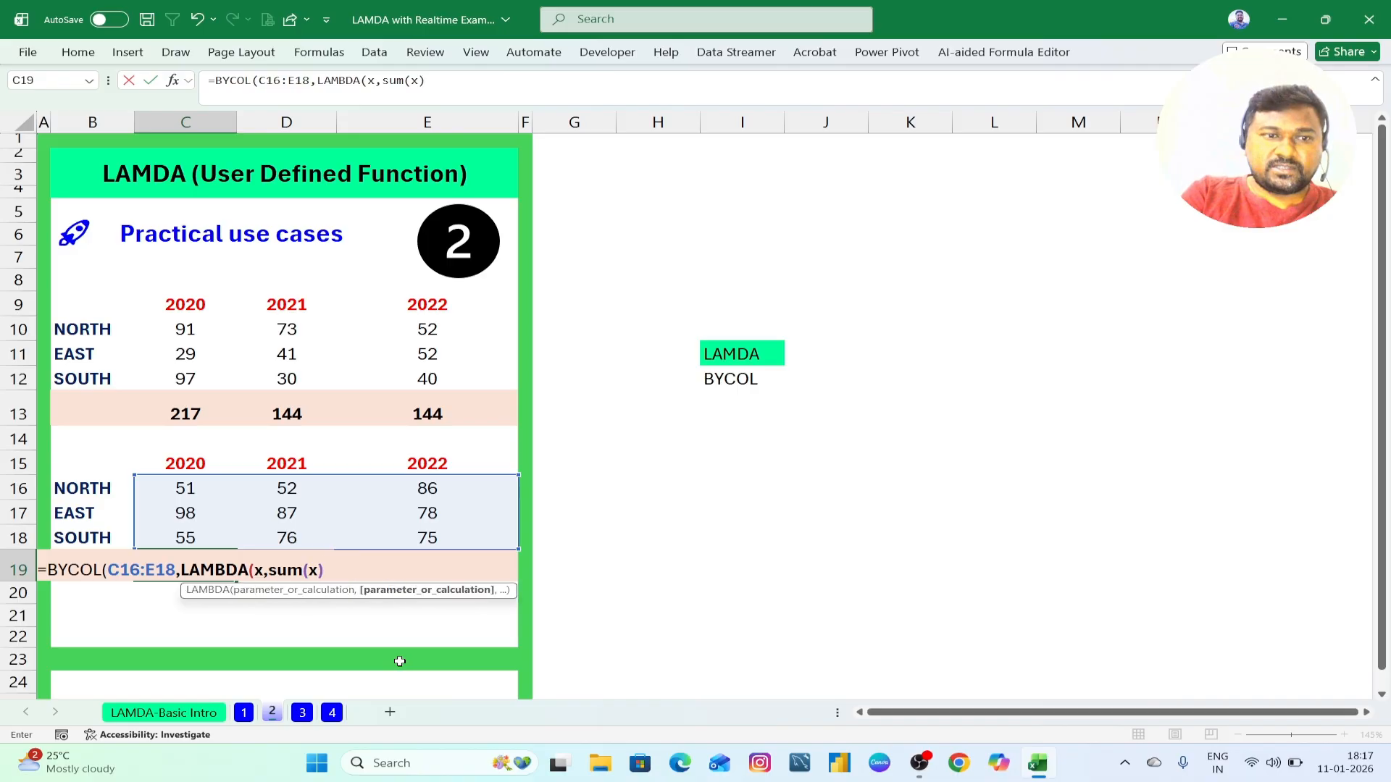
{"action": "type", "text": ")"}
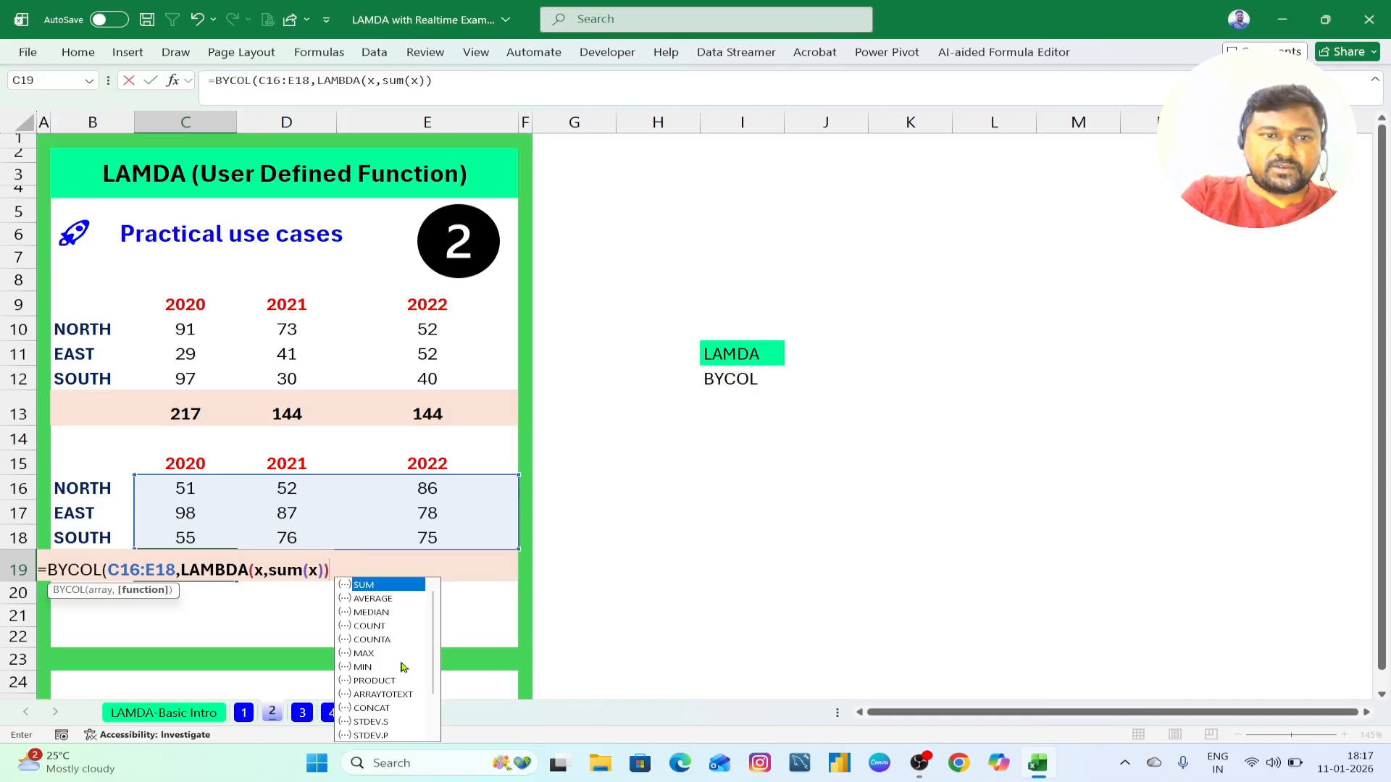
{"action": "type", "text": ")"}
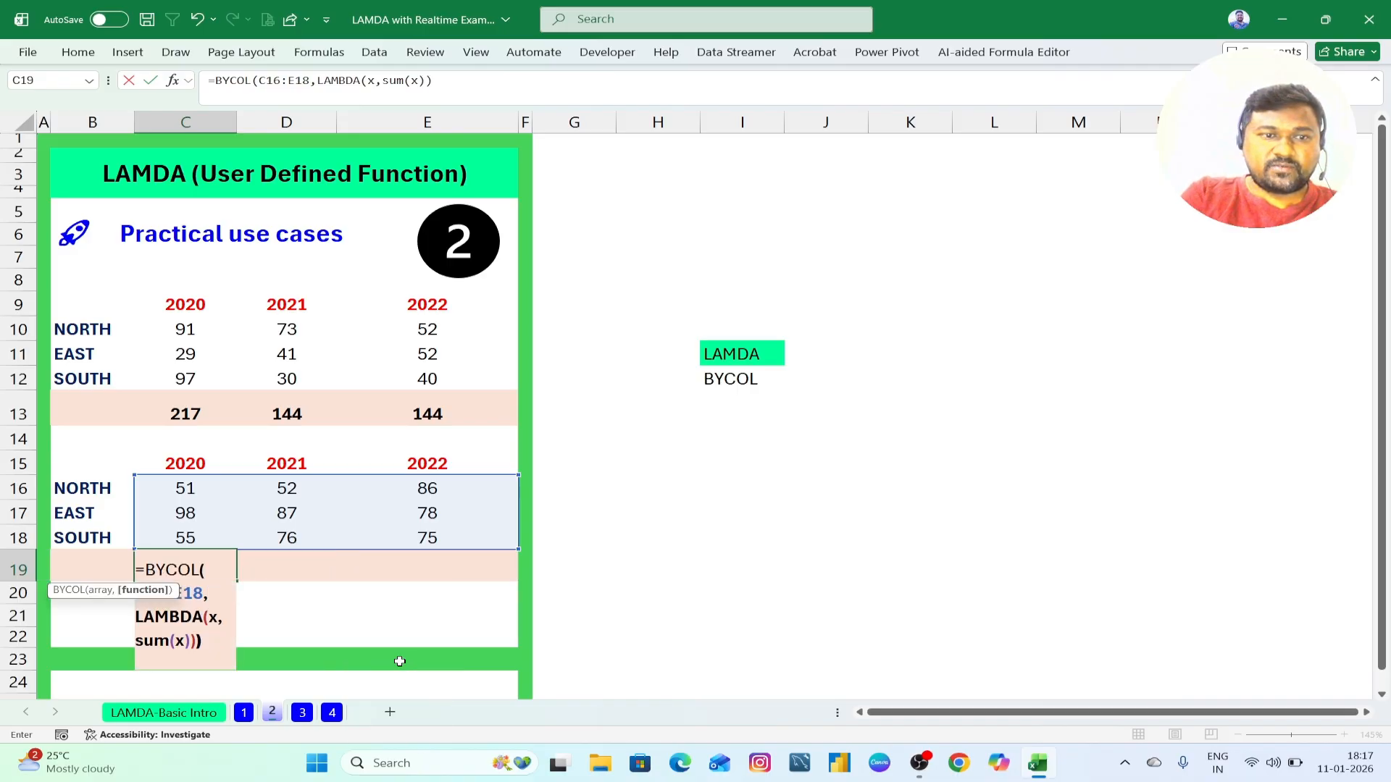
{"action": "key", "text": "Return"}
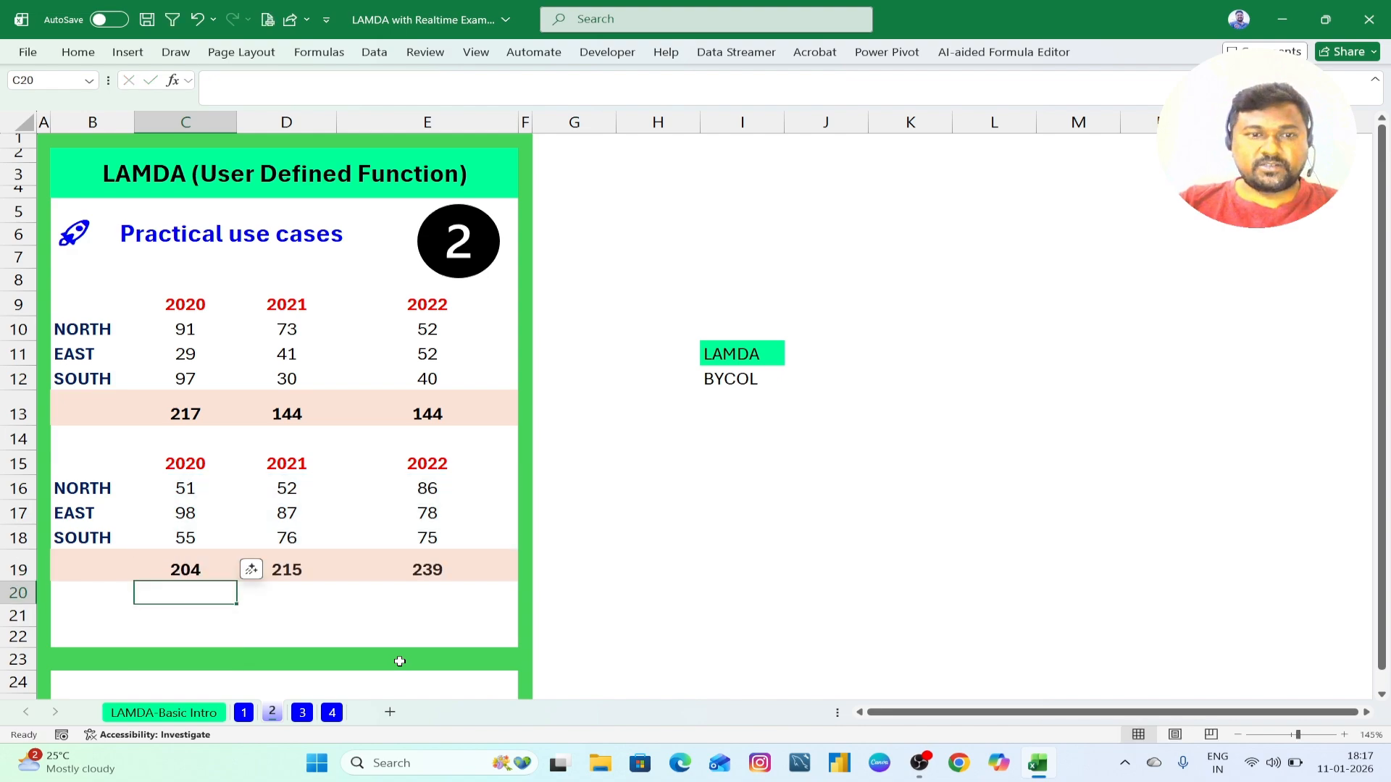
{"action": "left_click", "coordinate": [461, 616]}
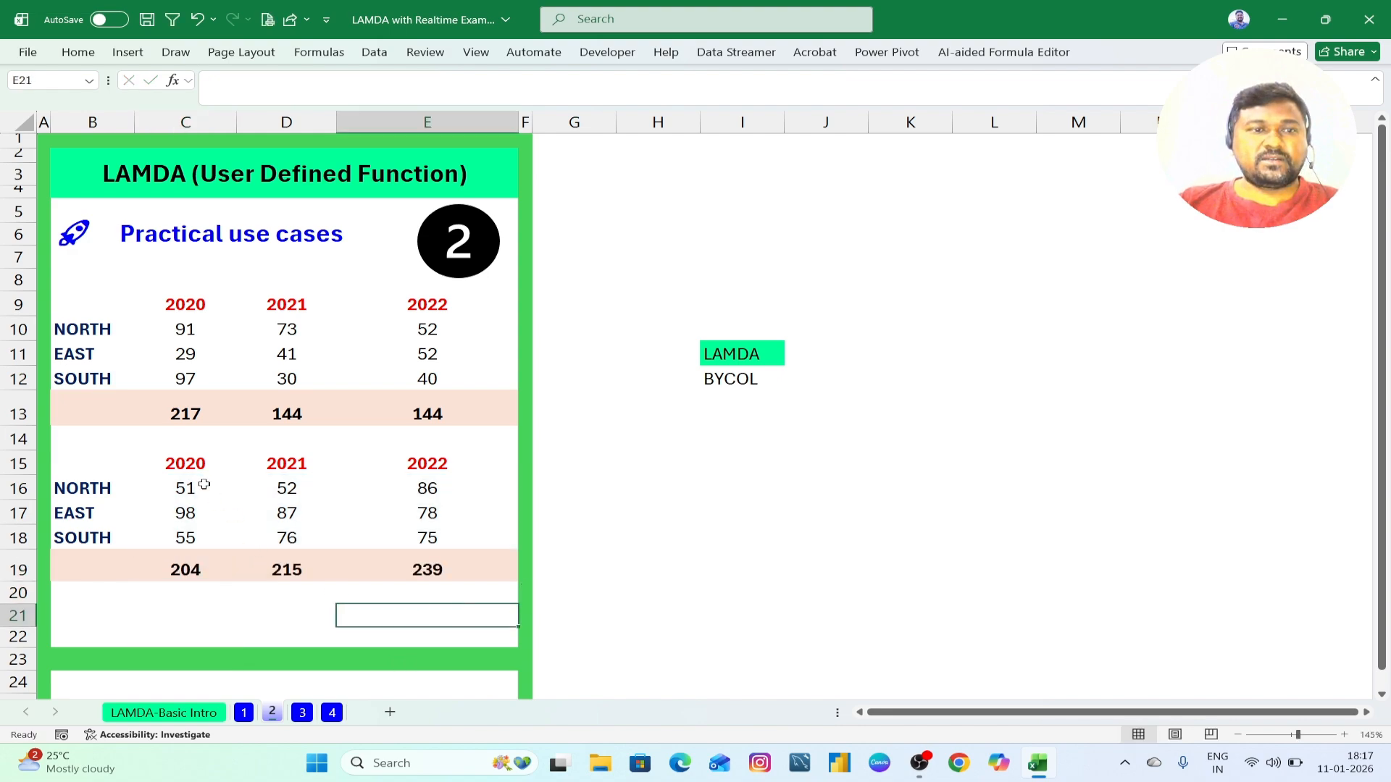
Step: Compare the SUM totals in row 13 with the BYCOL formula in C19 and the year columns it totals
{"action": "left_click", "coordinate": [169, 316]}
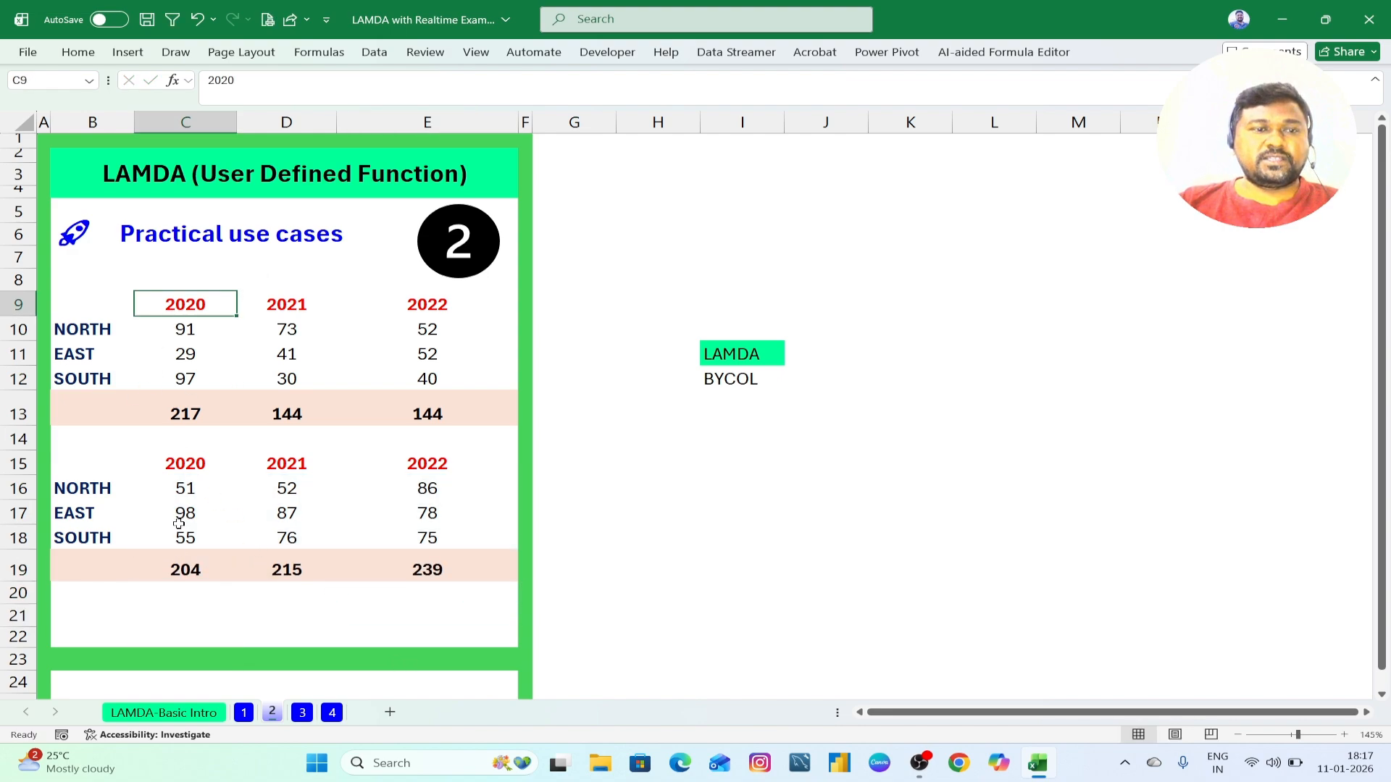
{"action": "left_click", "coordinate": [187, 397]}
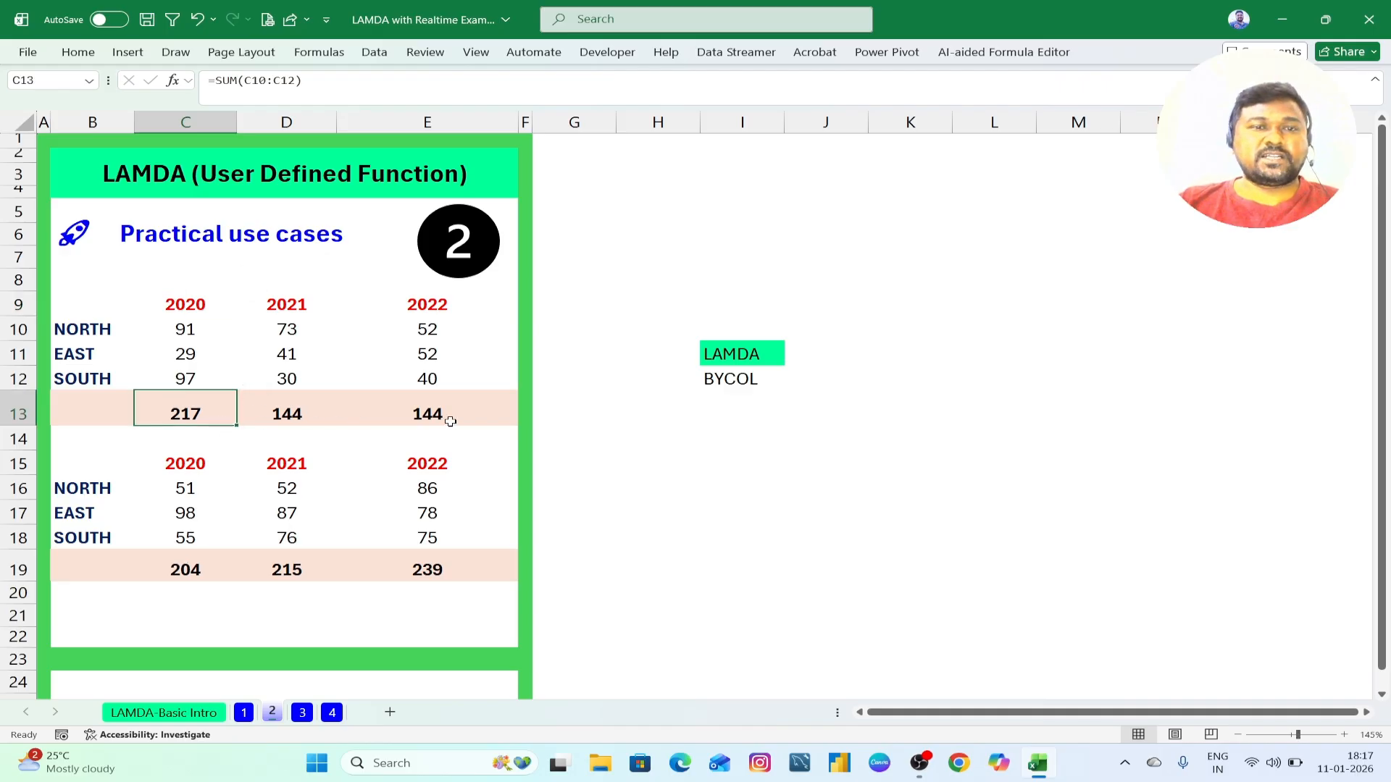
{"action": "left_click", "coordinate": [190, 568]}
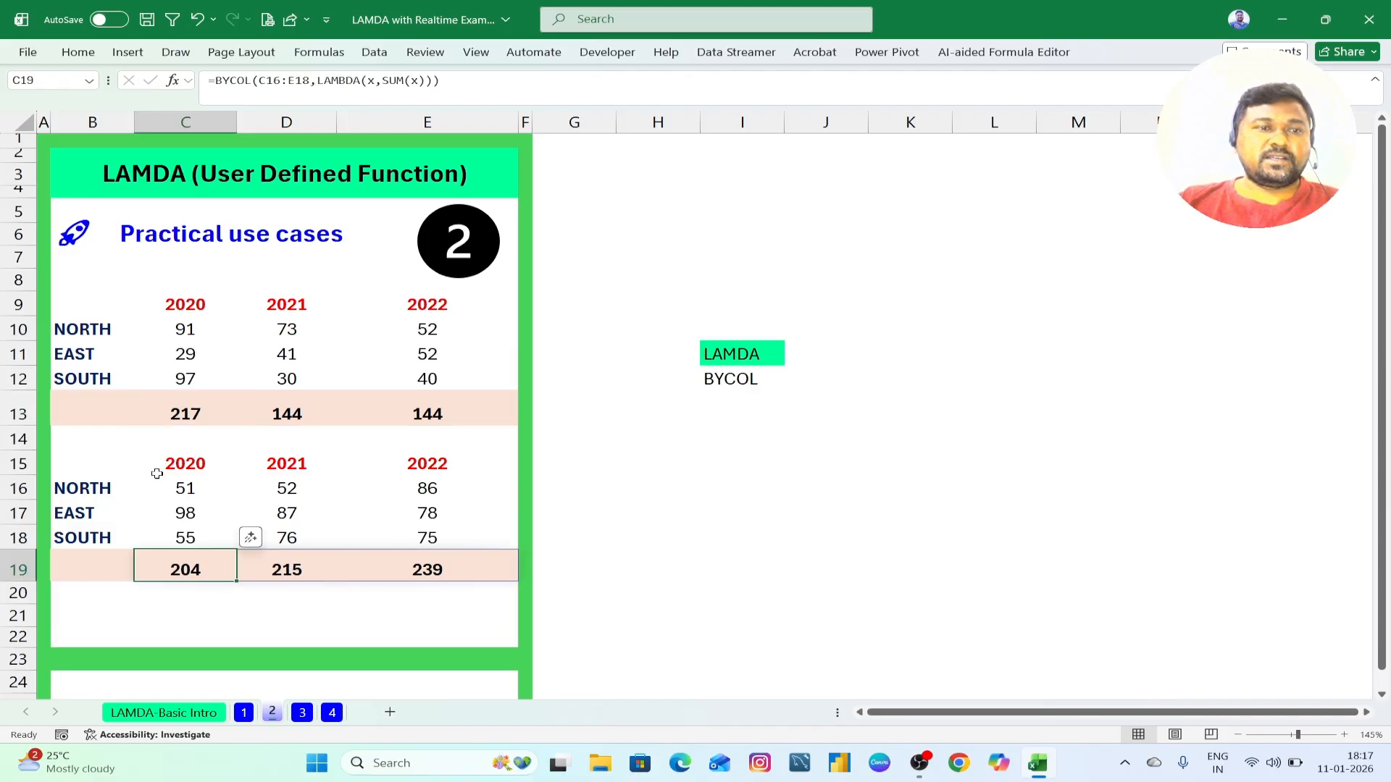
{"action": "left_click", "coordinate": [214, 471]}
{"action": "left_click", "coordinate": [308, 468]}
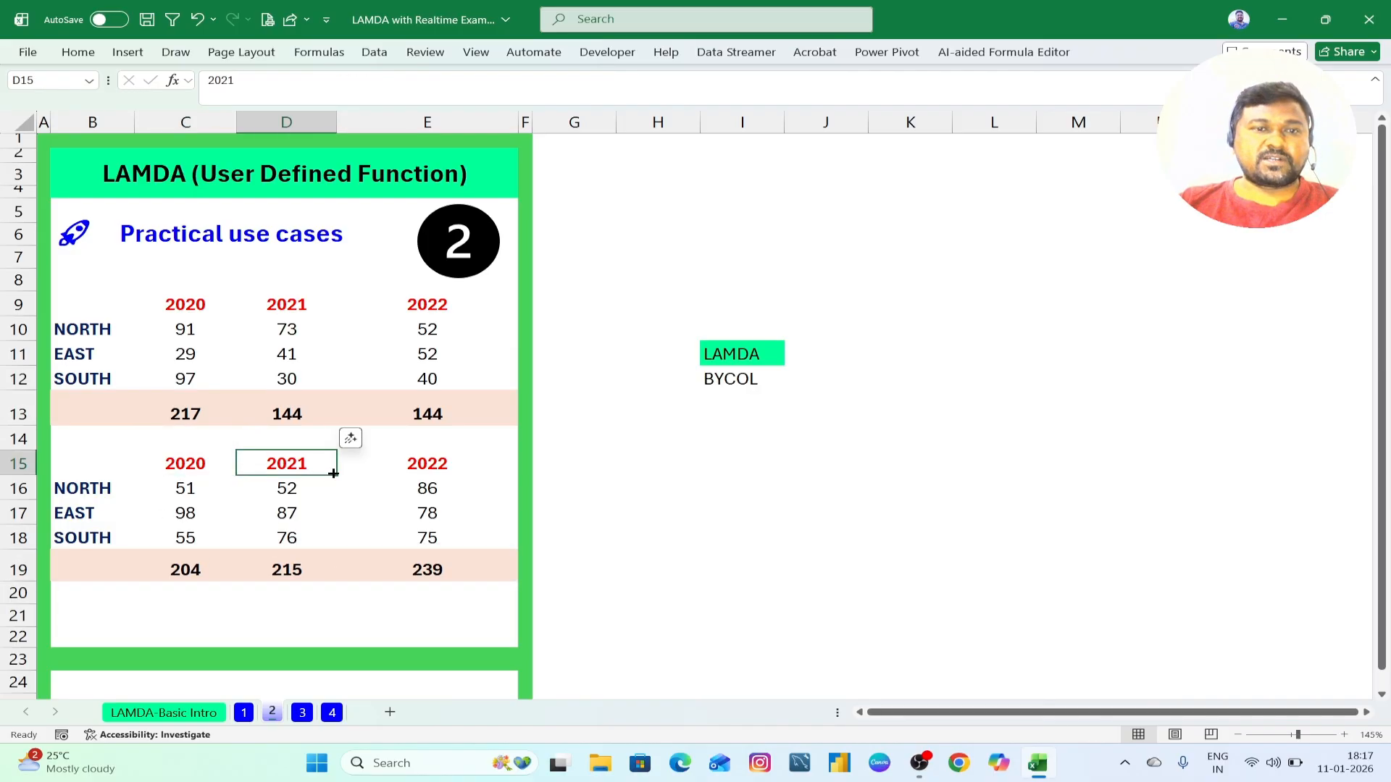
{"action": "left_click", "coordinate": [416, 469]}
{"action": "left_click", "coordinate": [182, 465]}
{"action": "left_click", "coordinate": [279, 467]}
{"action": "left_click", "coordinate": [210, 567]}
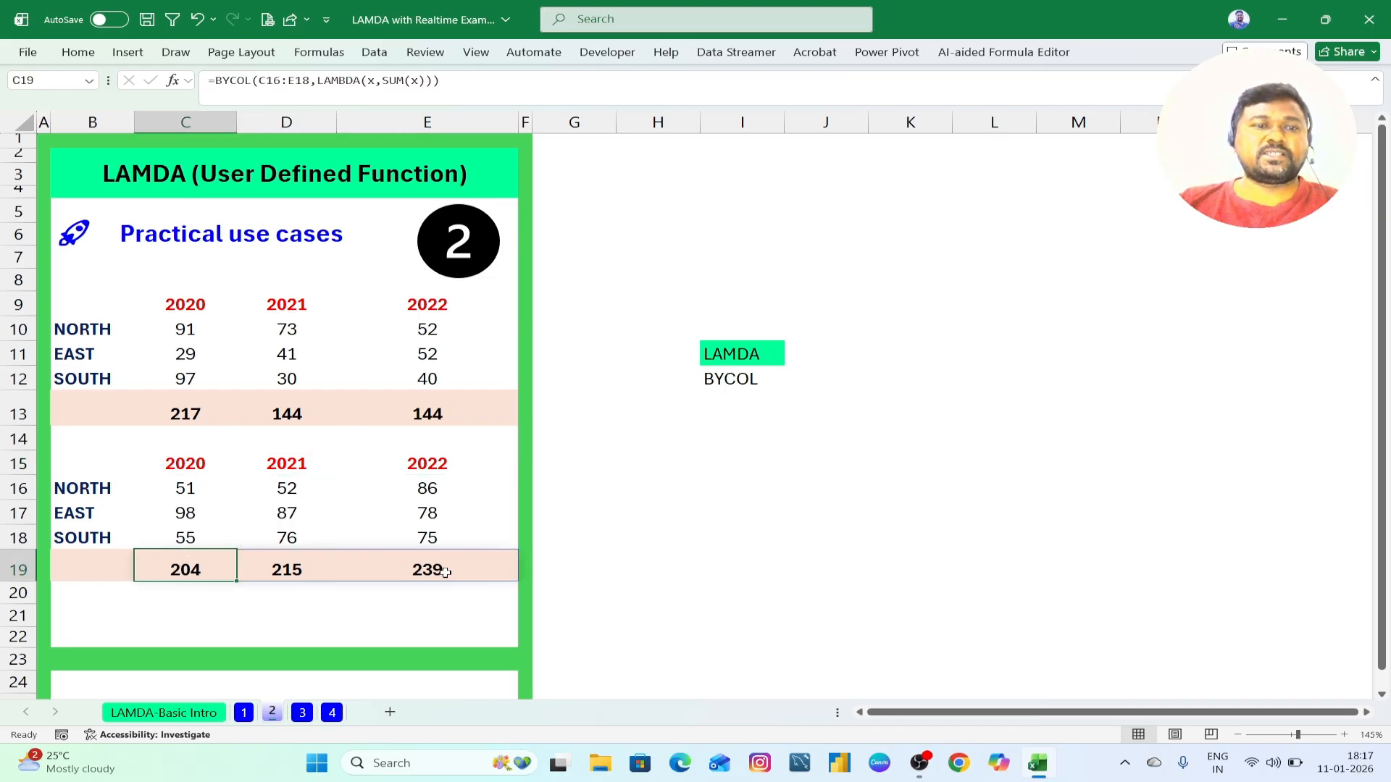
{"action": "left_click", "coordinate": [245, 593]}
{"action": "left_click", "coordinate": [152, 567]}
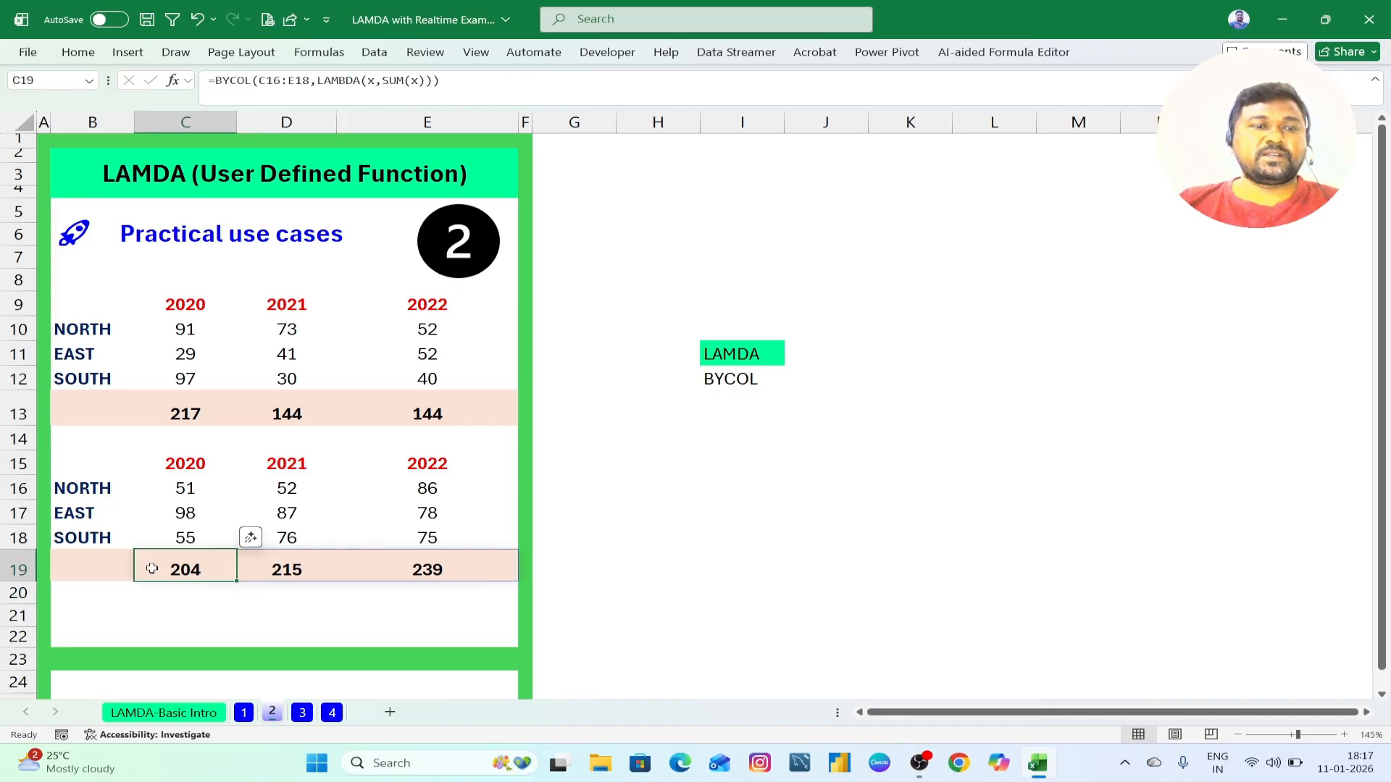
{"action": "left_click", "coordinate": [281, 634]}
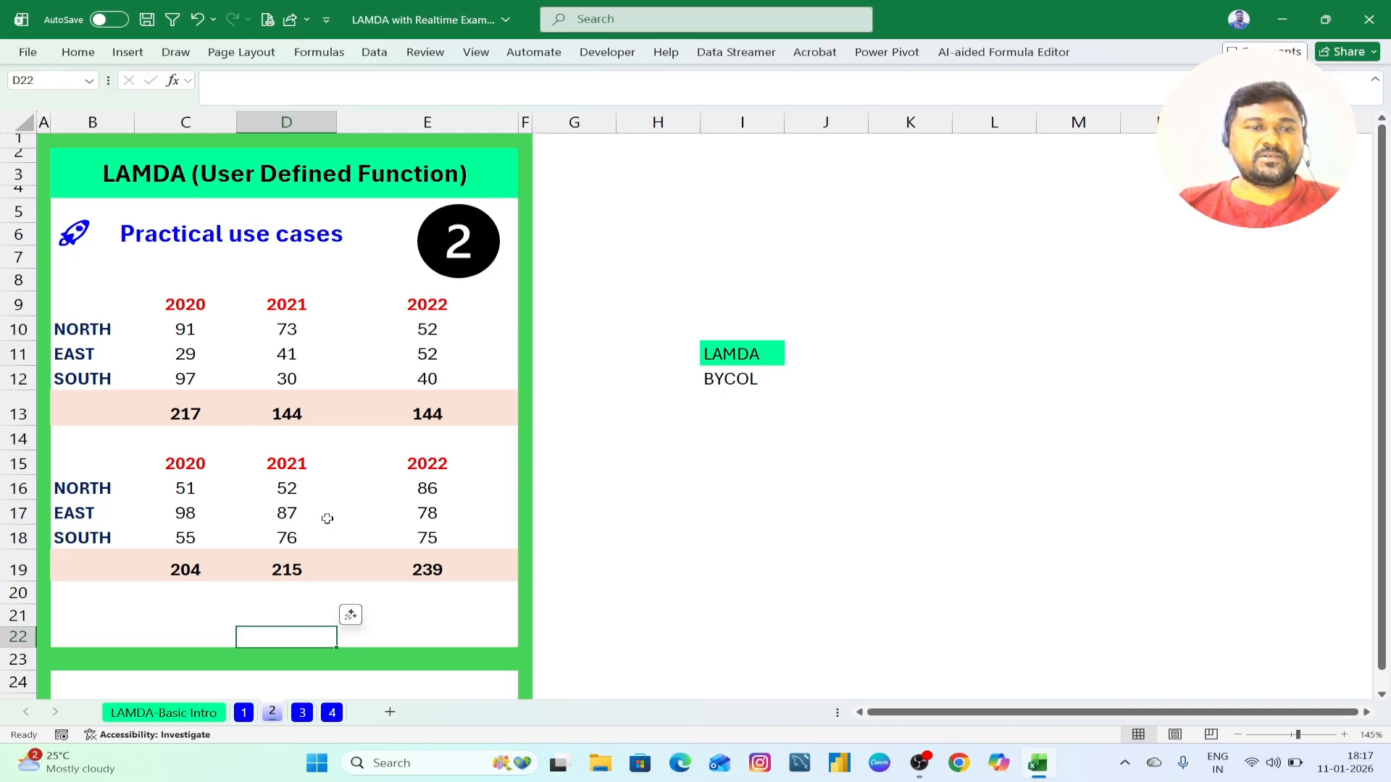
Step: Open sheet 3 and widen the GSDATALAB banner picture so that it extends well into column F
{"action": "left_click", "coordinate": [302, 714]}
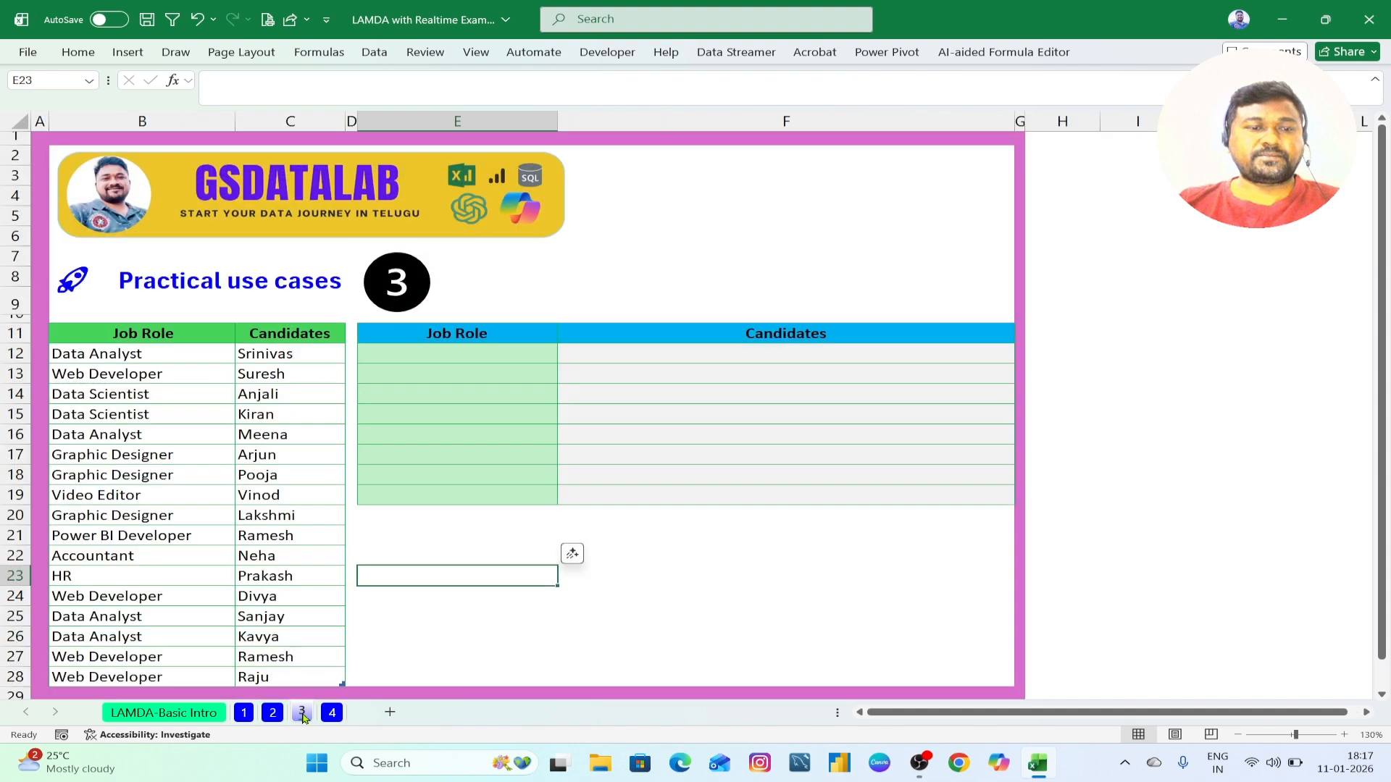
{"action": "left_click", "coordinate": [701, 579]}
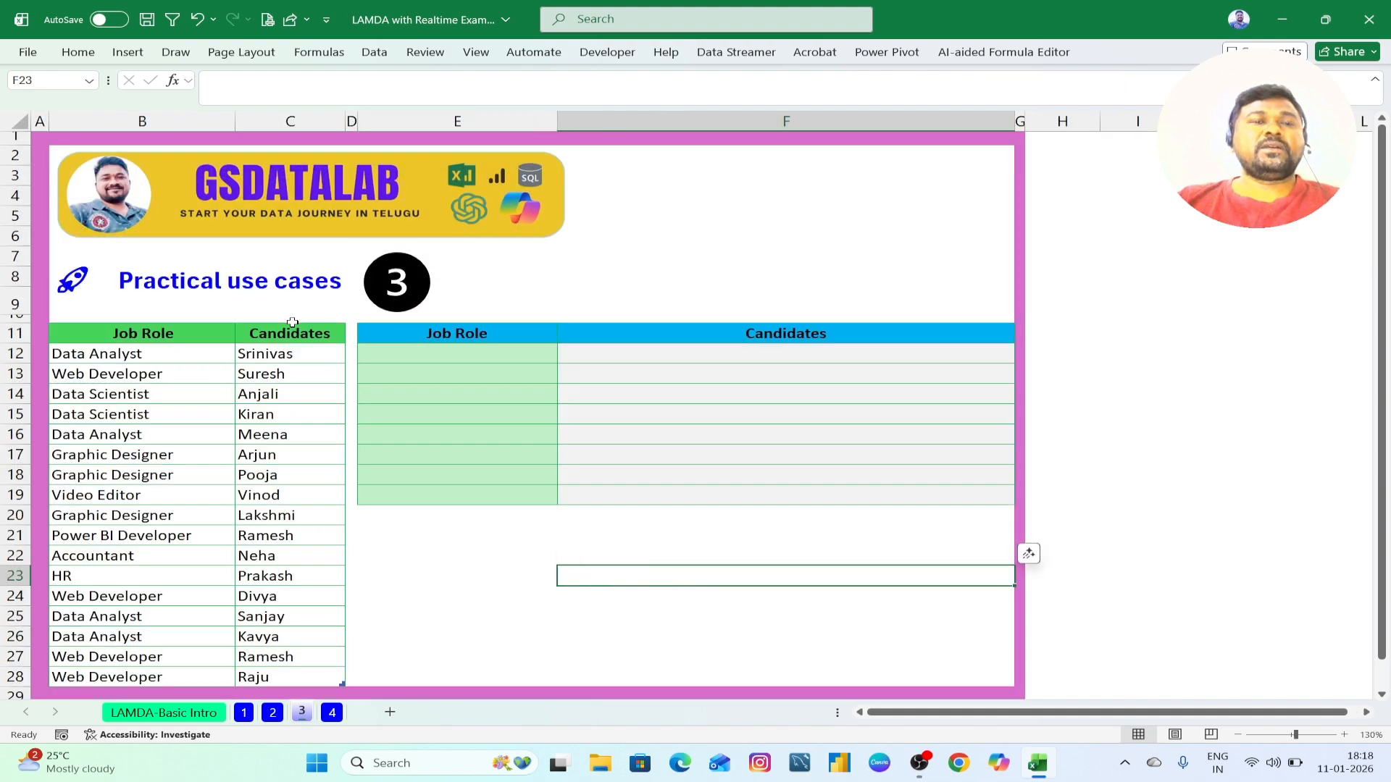
{"action": "left_click", "coordinate": [521, 212]}
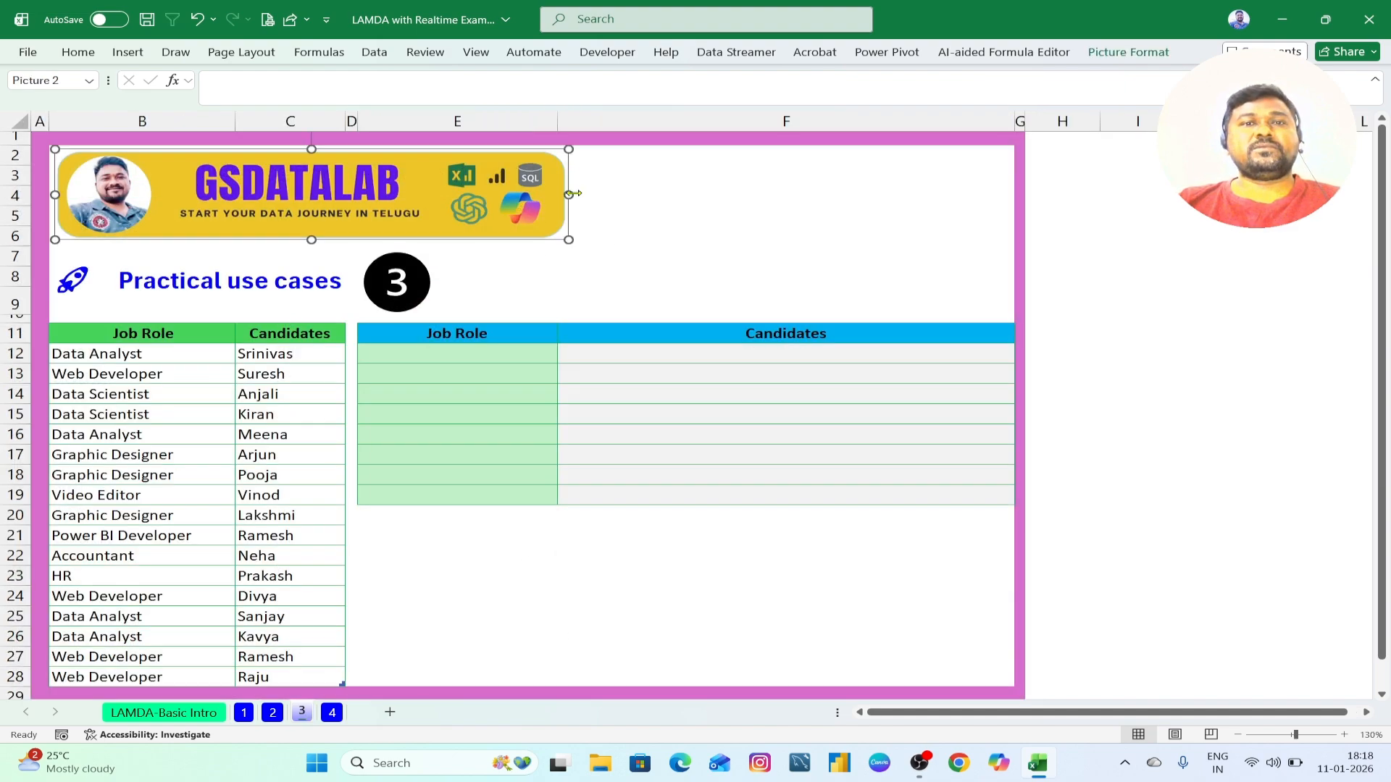
{"action": "left_click_drag", "start_coordinate": [564, 194], "coordinate": [894, 195]}
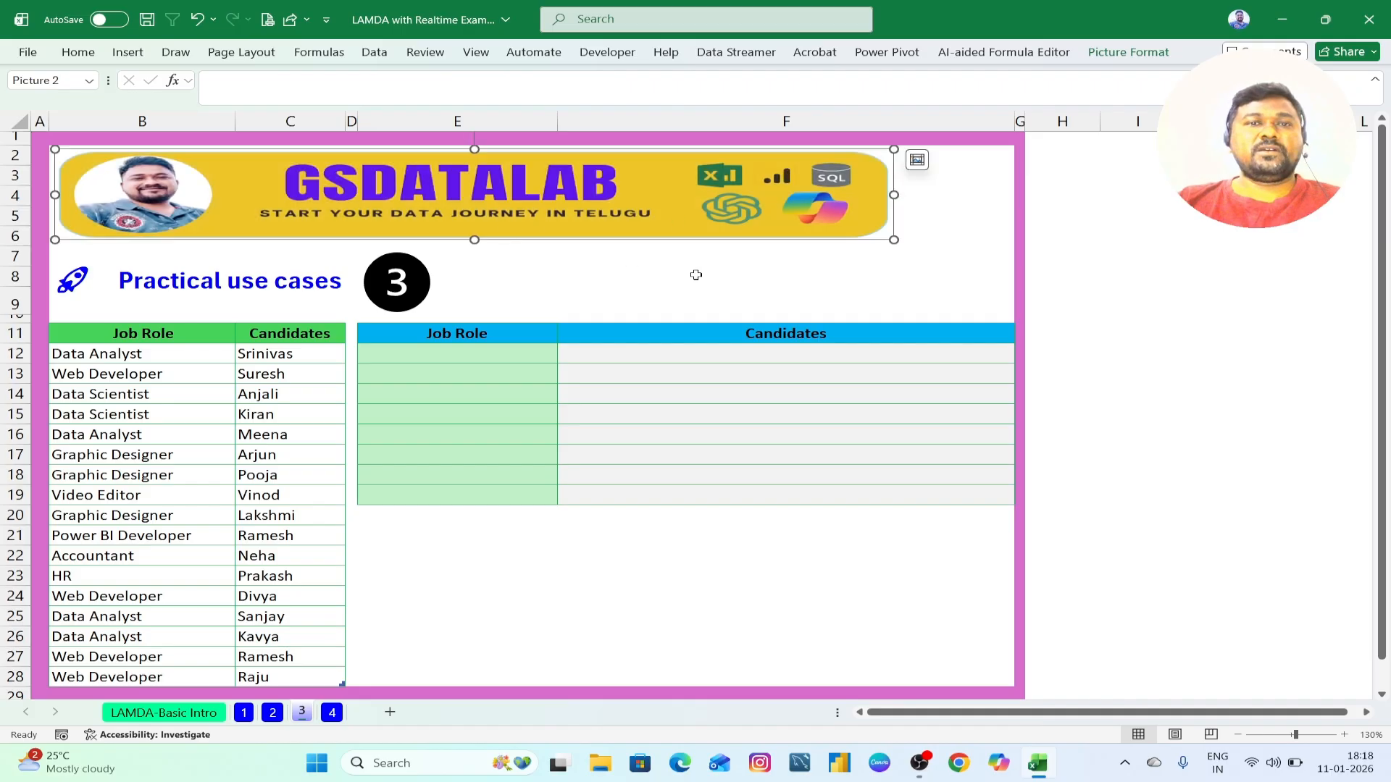
{"action": "left_click", "coordinate": [652, 271]}
{"action": "left_click", "coordinate": [570, 584]}
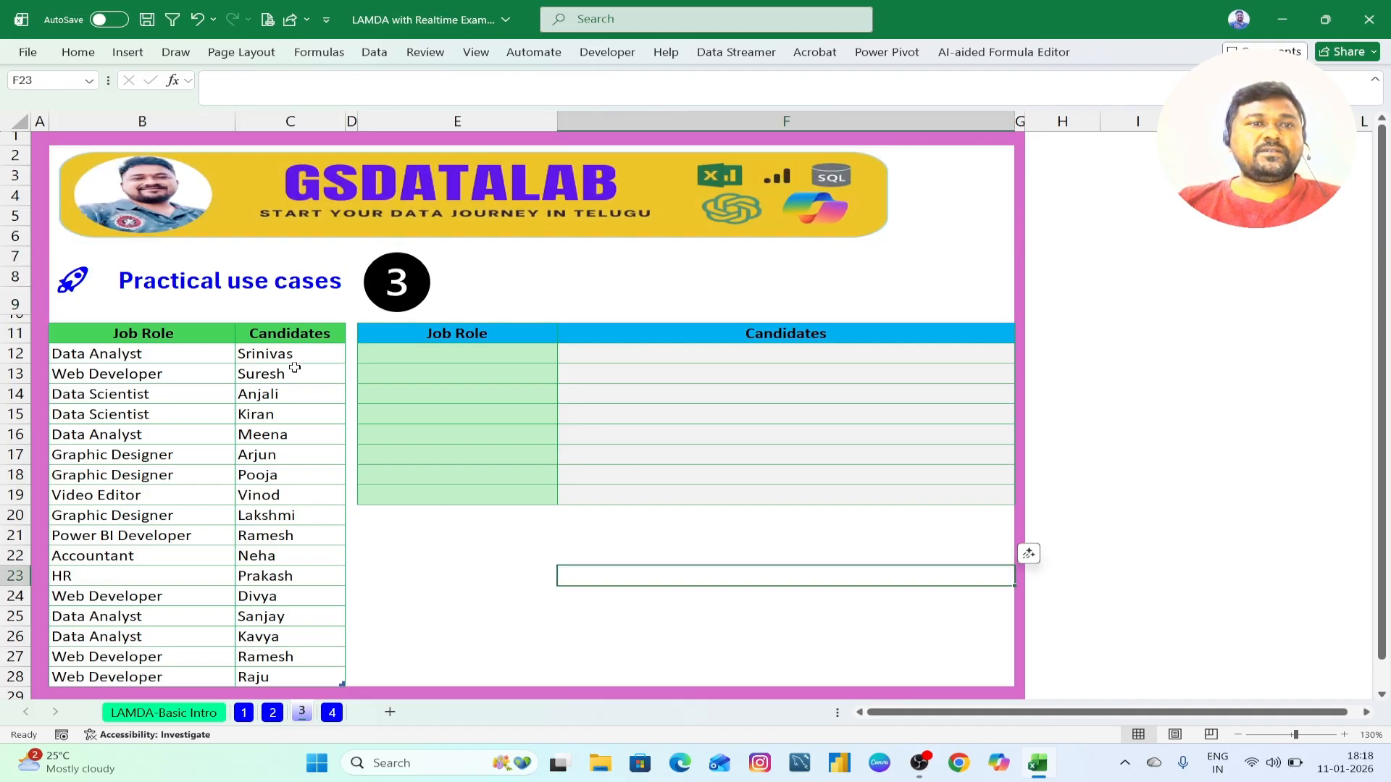
Step: Examine the source table's job roles and candidates, and the empty Job Role and Candidates columns of the summary table
{"action": "left_click", "coordinate": [163, 338]}
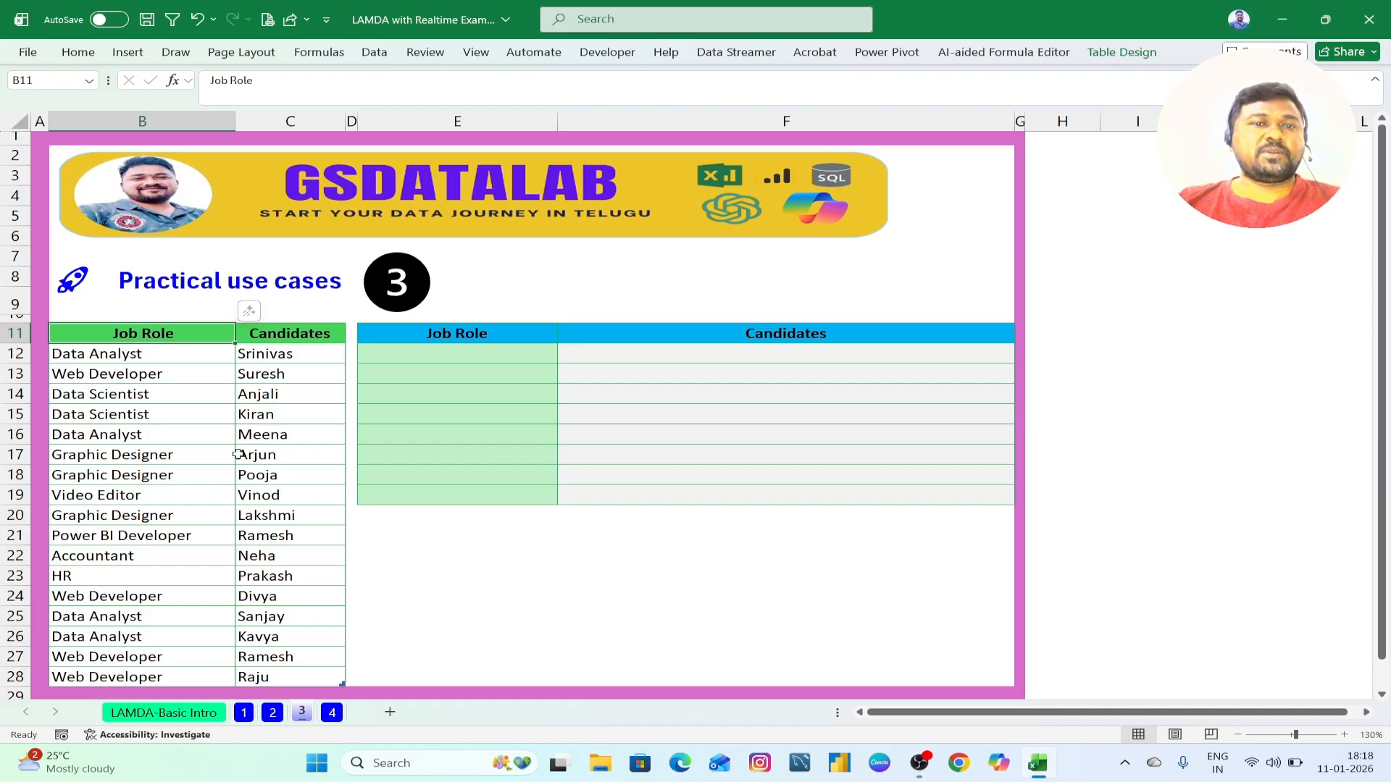
{"action": "left_click", "coordinate": [404, 590]}
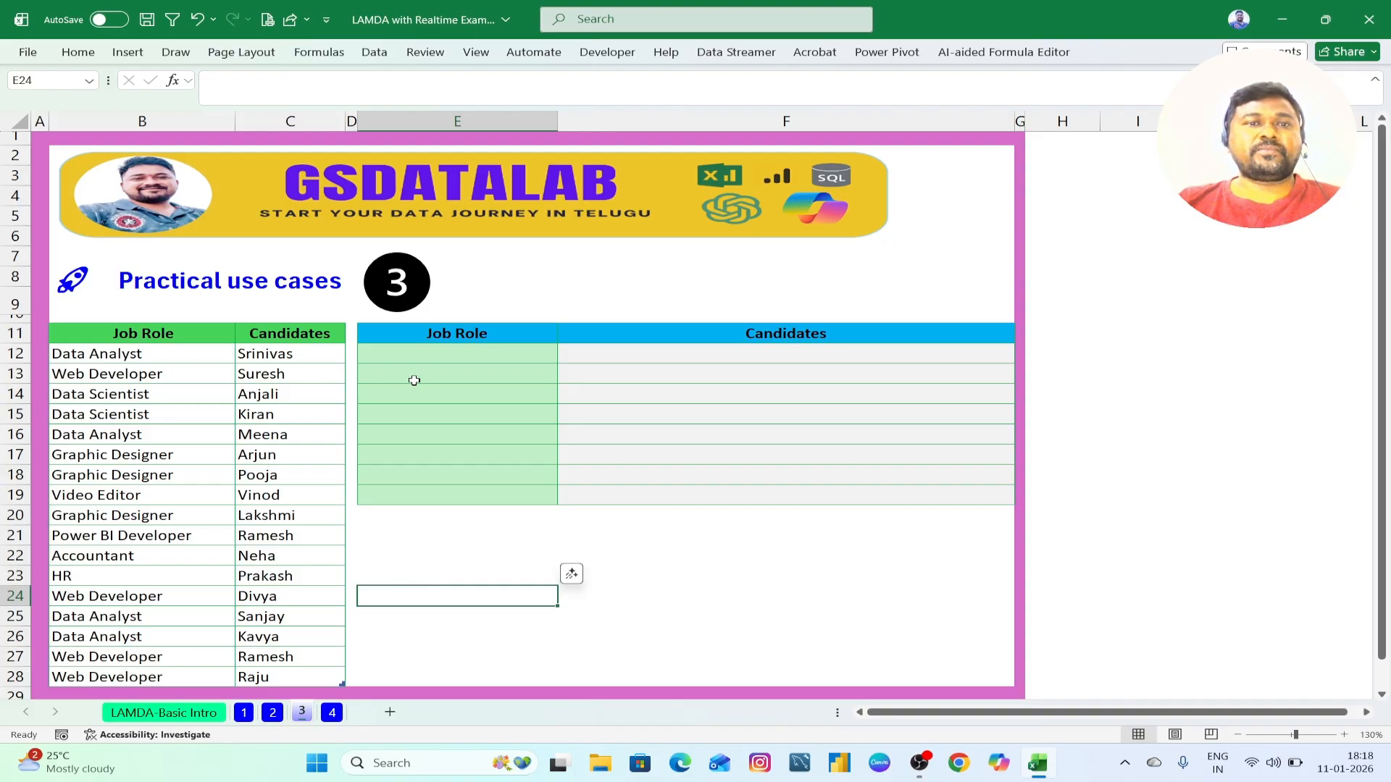
{"action": "left_click", "coordinate": [262, 357]}
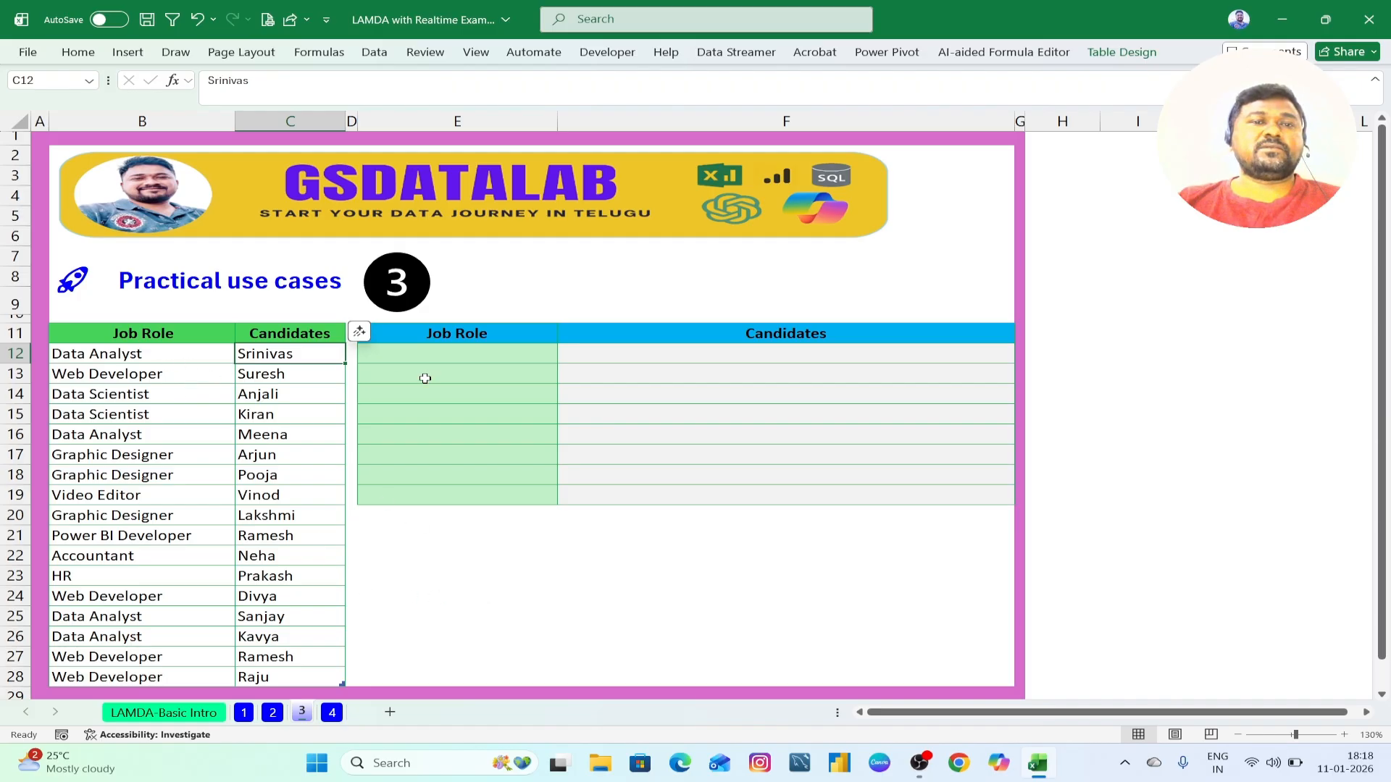
{"action": "left_click", "coordinate": [455, 356]}
{"action": "left_click", "coordinate": [683, 356]}
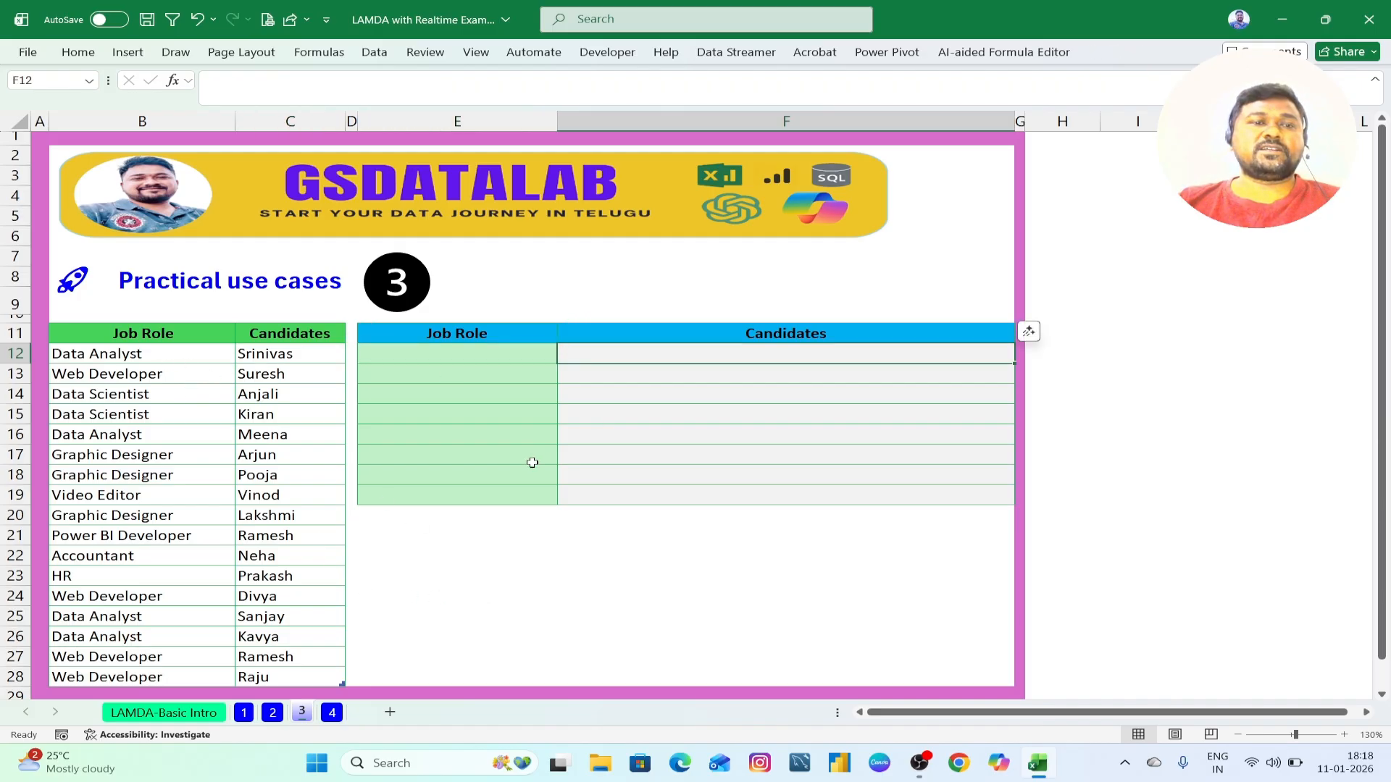
{"action": "left_click", "coordinate": [434, 357]}
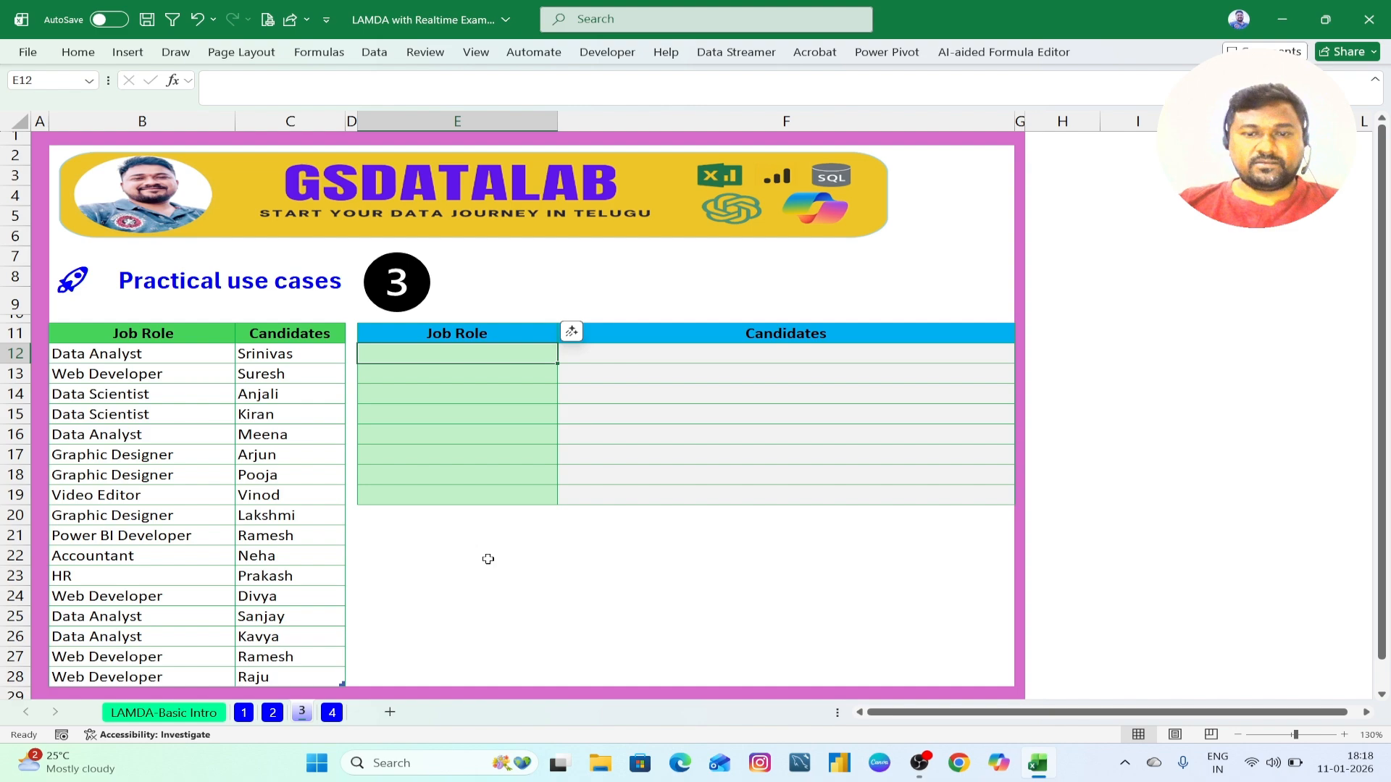
{"action": "type", "text": "="}
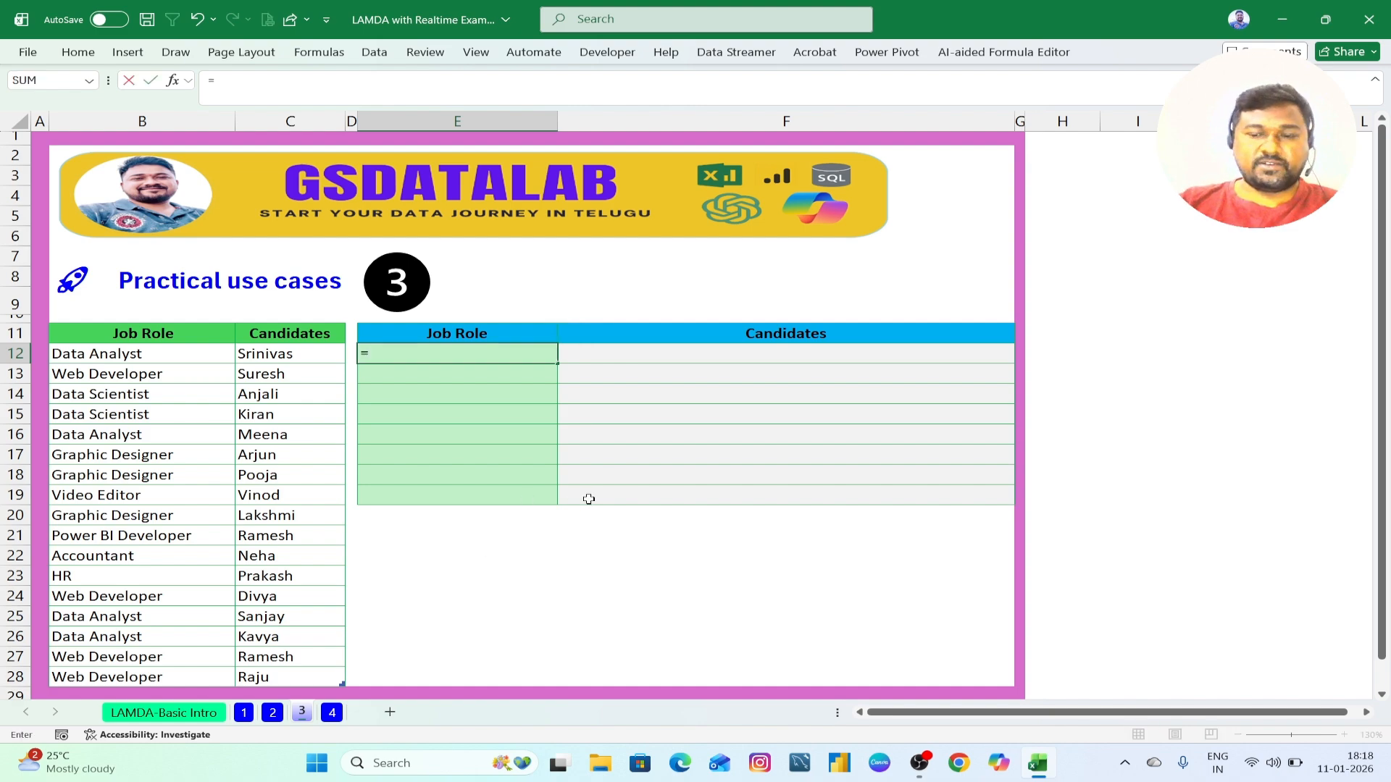
{"action": "left_click_drag", "start_coordinate": [161, 355], "coordinate": [153, 677]}
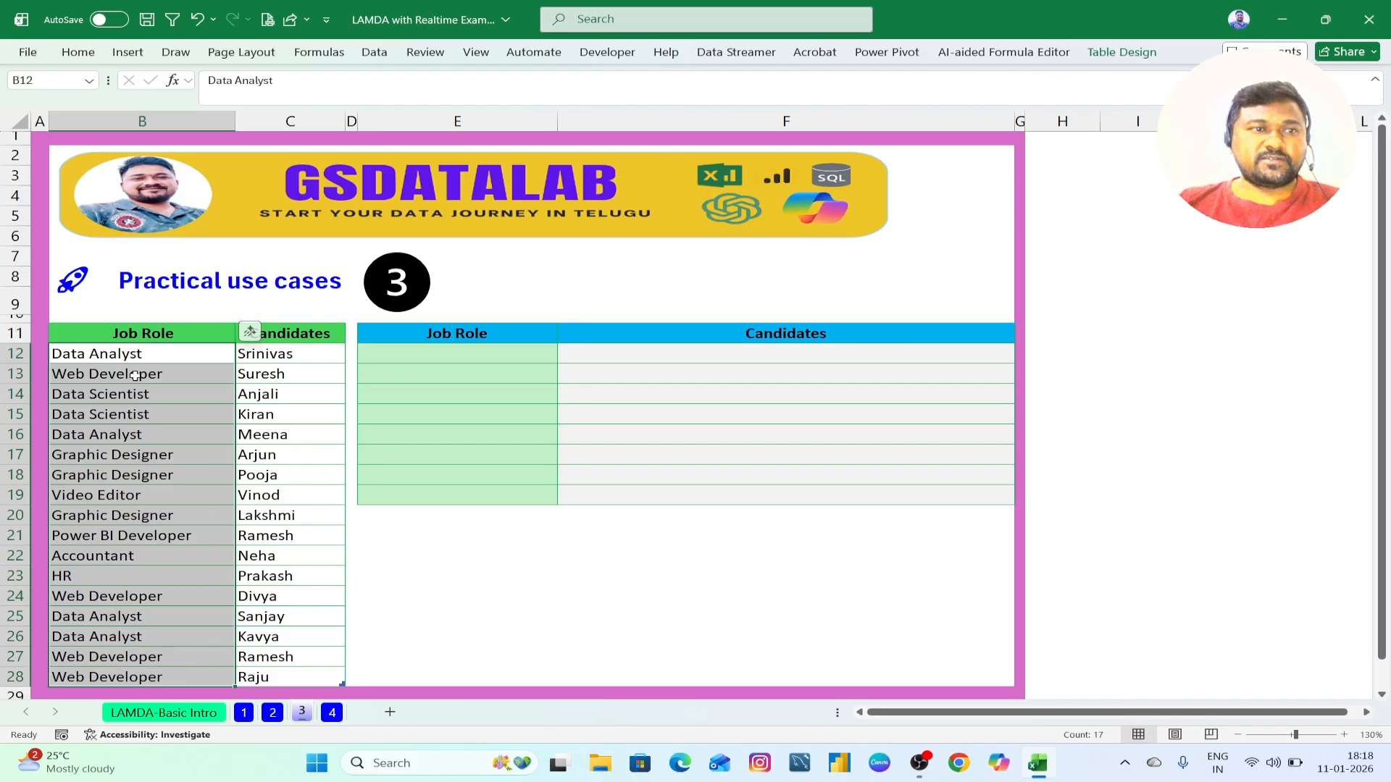
Step: Begin a UNIQUE formula in E12 with the Interview table's Job Role column as its array
{"action": "left_click", "coordinate": [415, 360]}
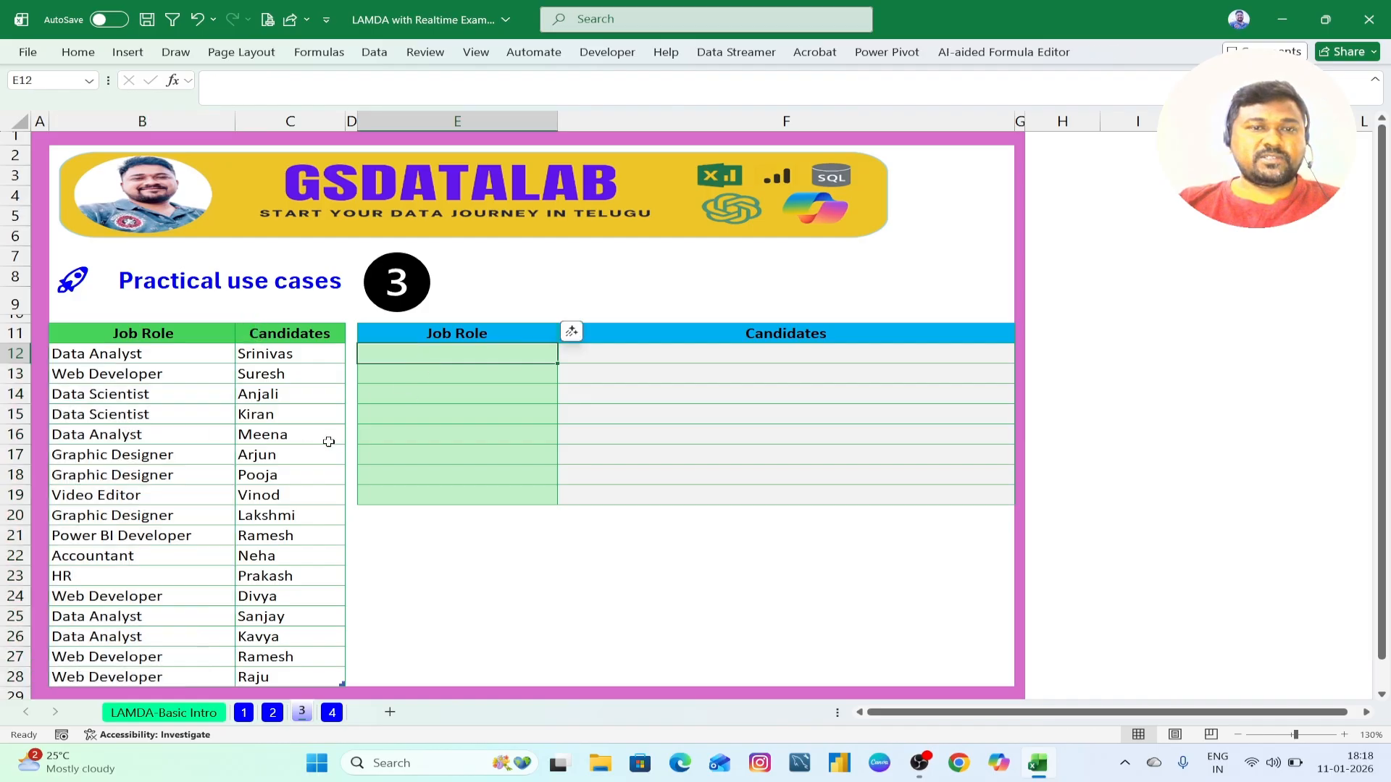
{"action": "type", "text": "="}
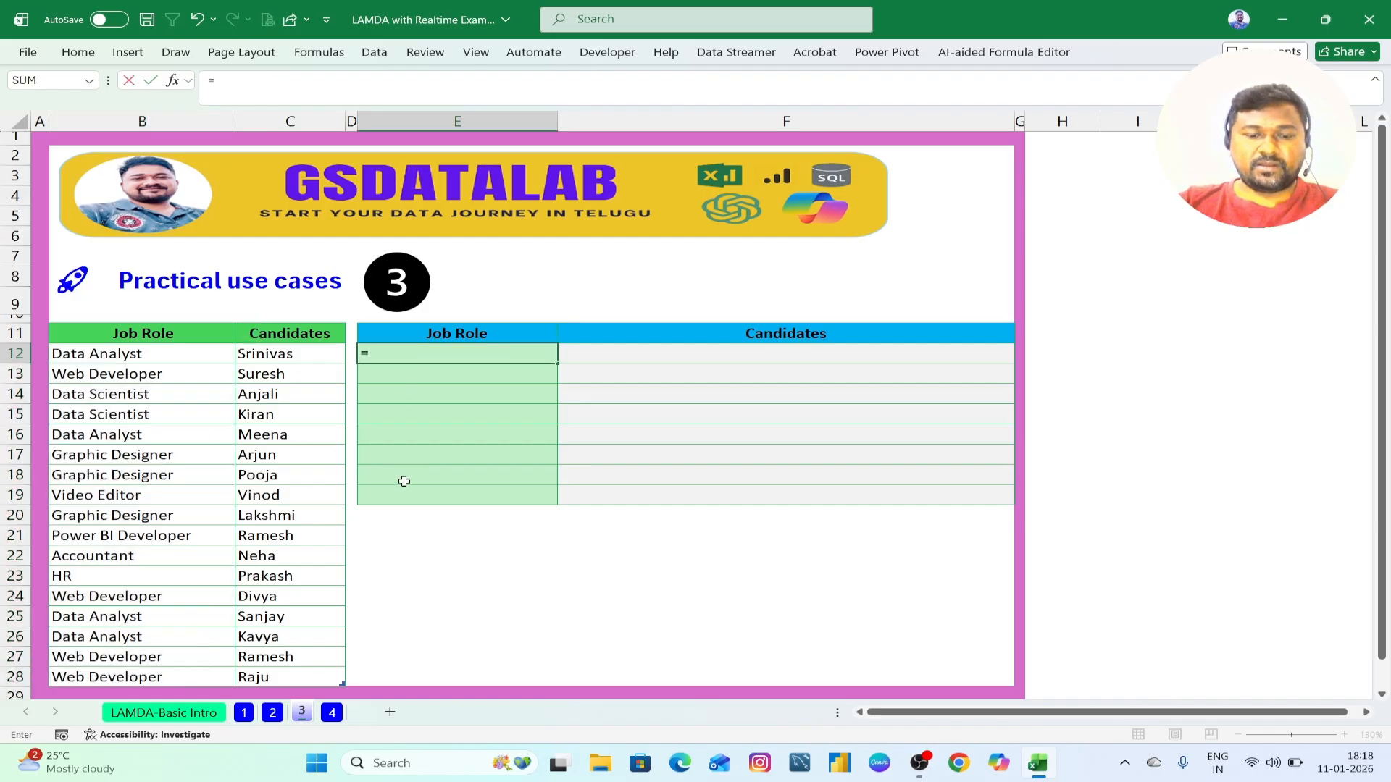
{"action": "type", "text": "uniq"}
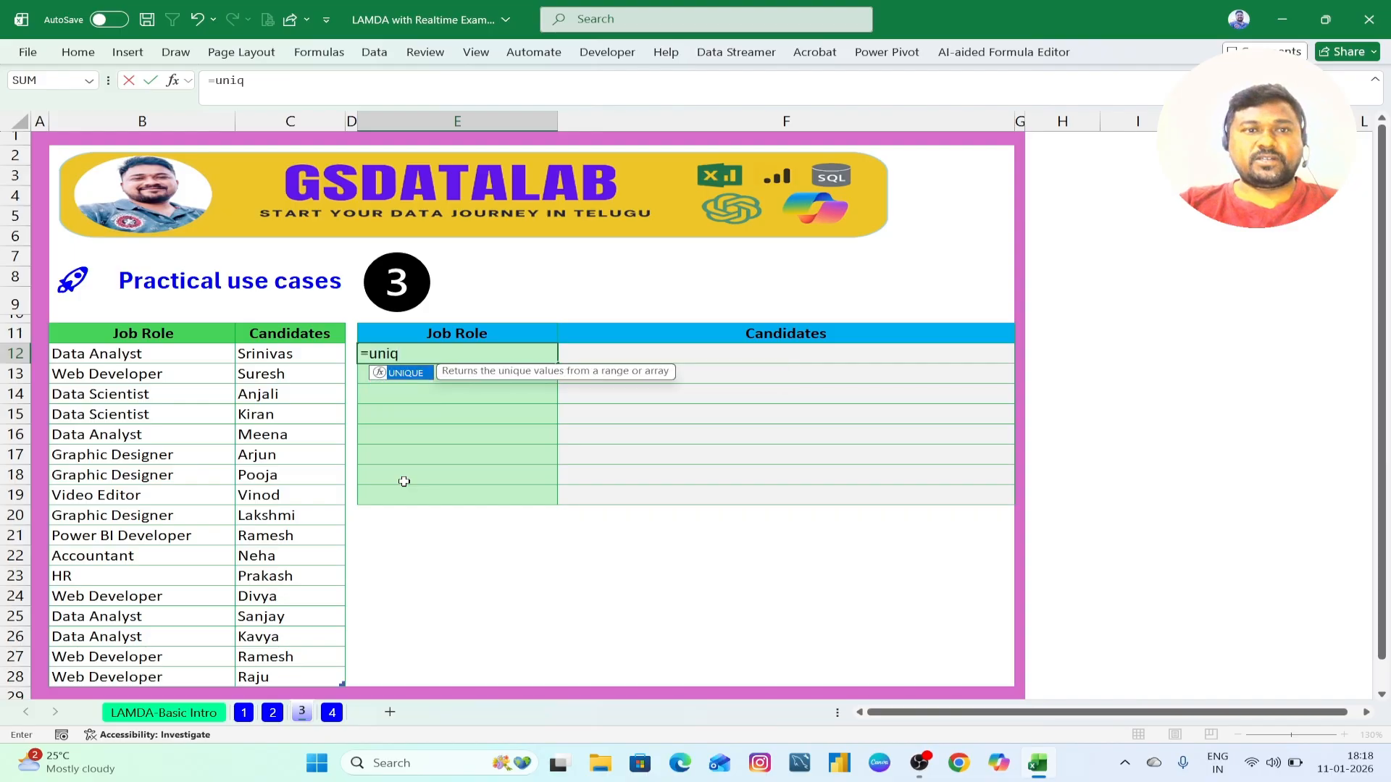
{"action": "key", "text": "Tab"}
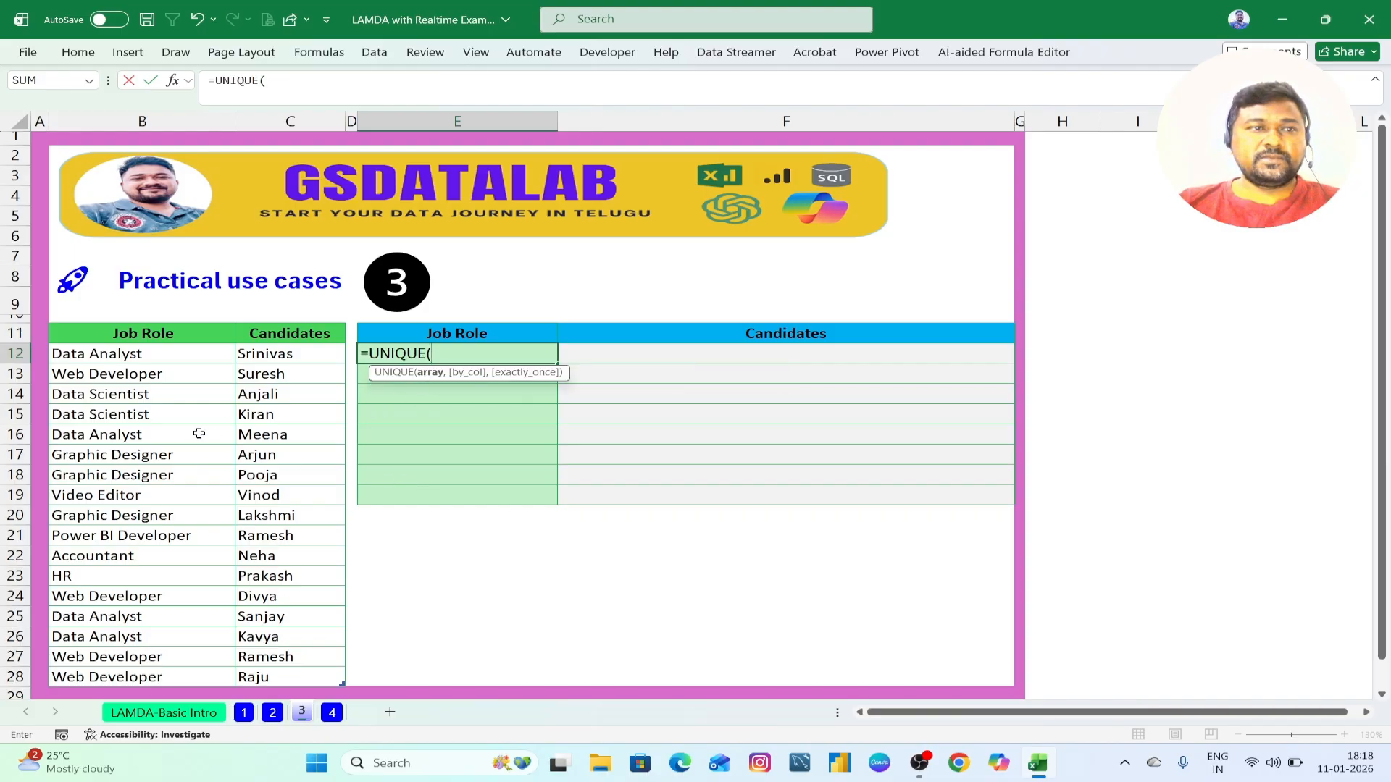
{"action": "left_click_drag", "start_coordinate": [139, 354], "coordinate": [124, 676]}
Step: Complete the UNIQUE formula in E12 with FALSE for by_col so it lists each job role once
{"action": "type", "text": ","}
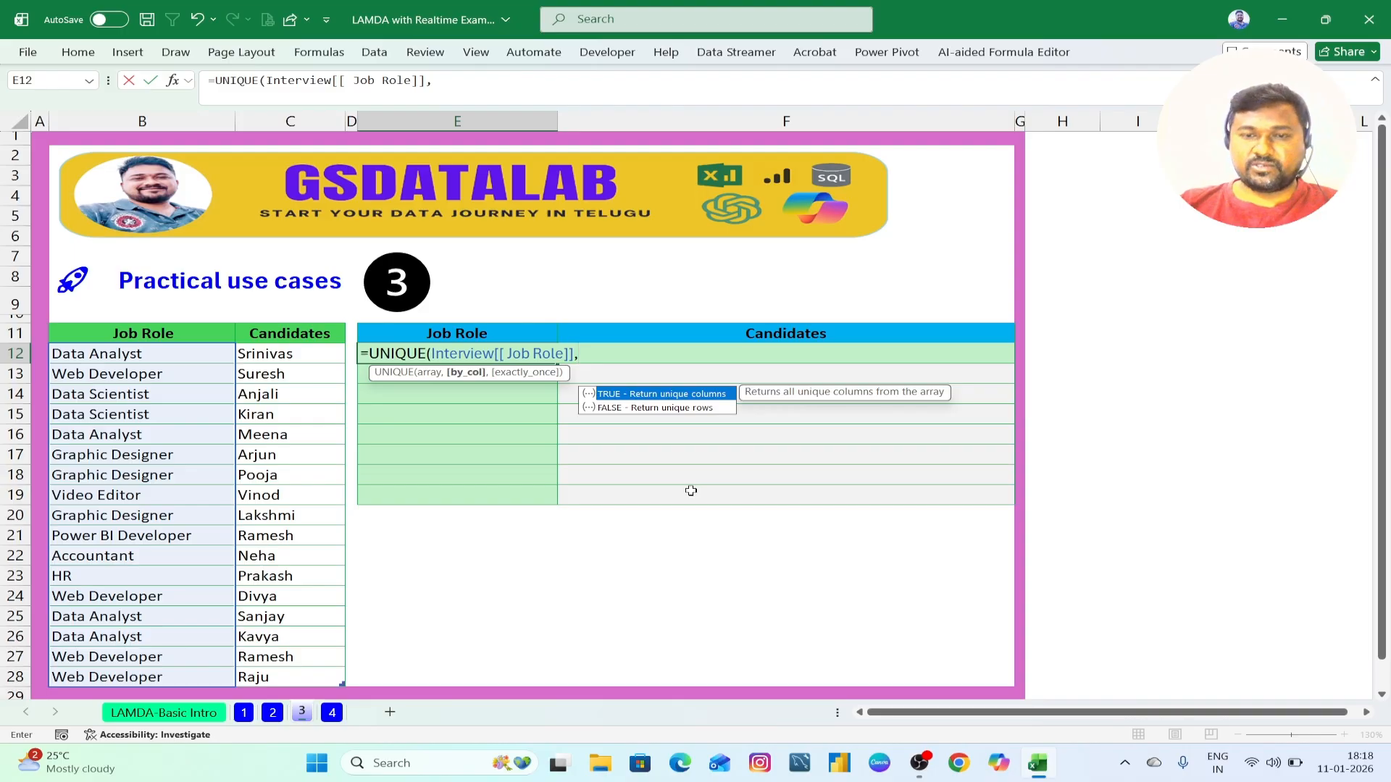
{"action": "key", "text": "Down"}
{"action": "key", "text": "Tab"}
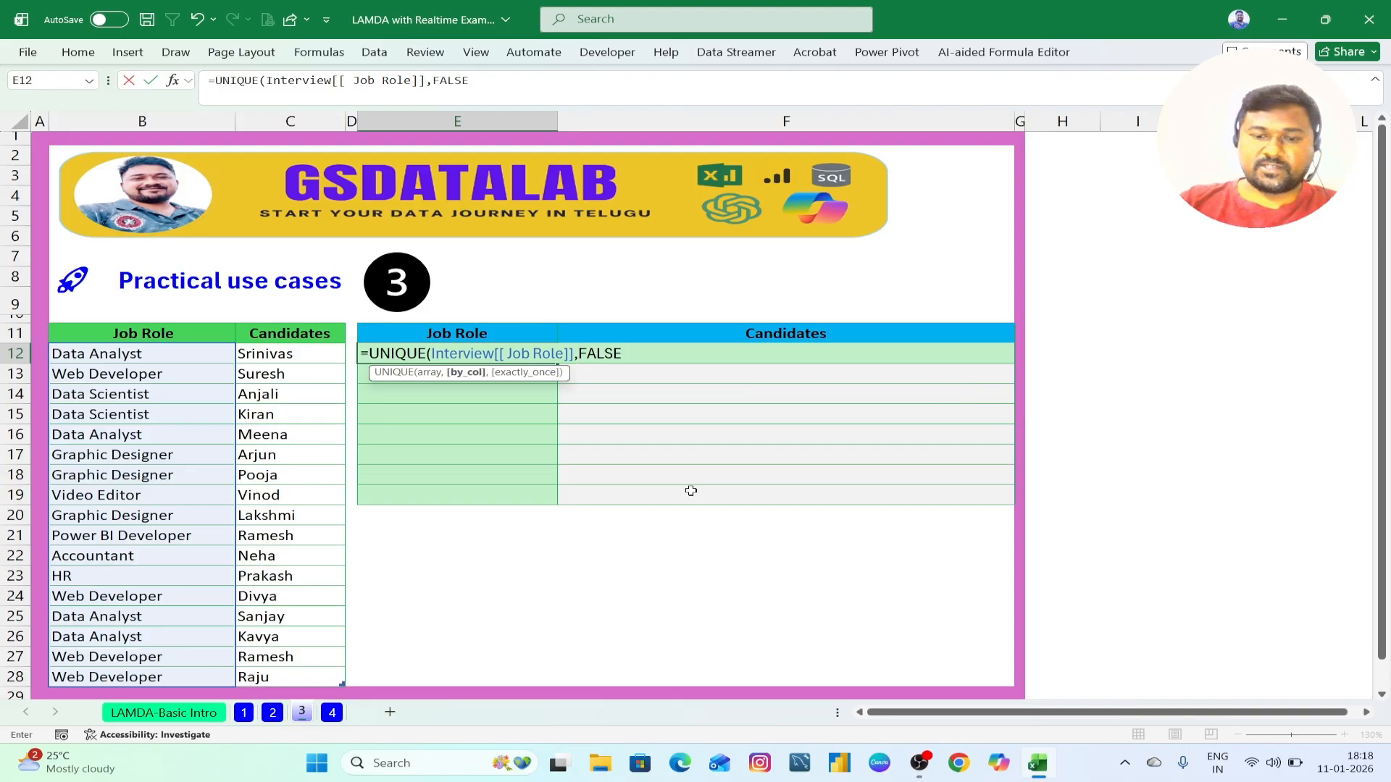
{"action": "type", "text": ")"}
{"action": "key", "text": "Return"}
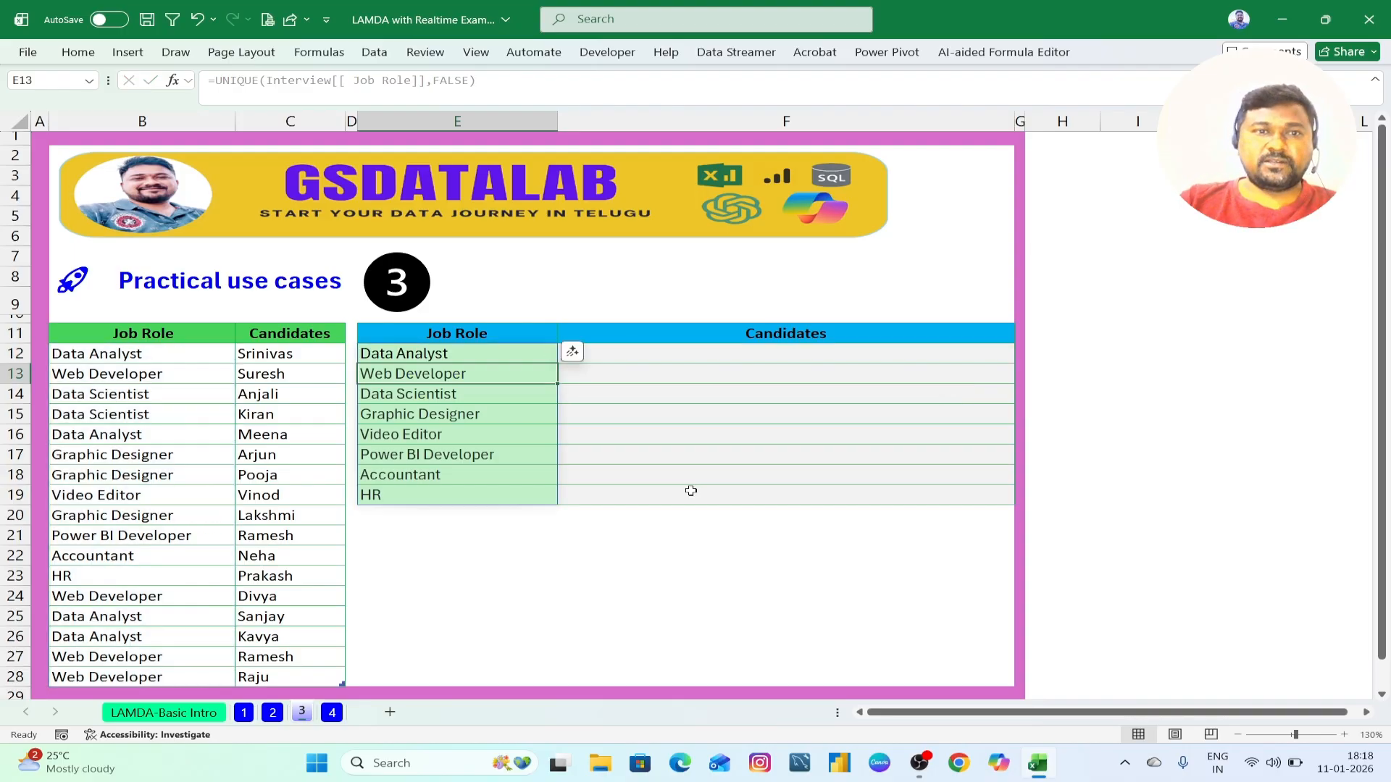
{"action": "left_click", "coordinate": [507, 558]}
{"action": "left_click_drag", "start_coordinate": [450, 351], "coordinate": [450, 495]}
{"action": "left_click", "coordinate": [460, 565]}
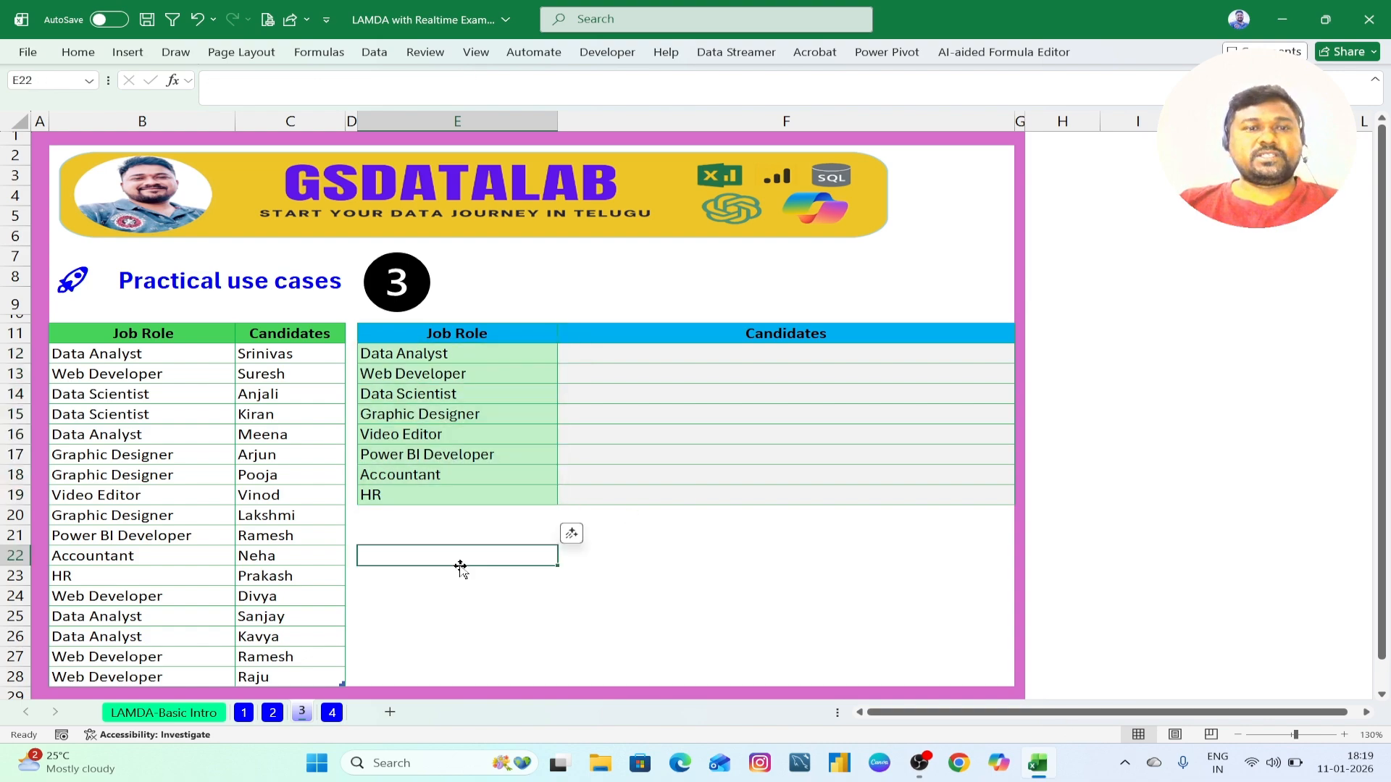
Step: Try a VLOOKUP formula in F12 that looks up E12 in the Interview table, returning column 2 with FALSE for exact match
{"action": "left_click", "coordinate": [625, 354]}
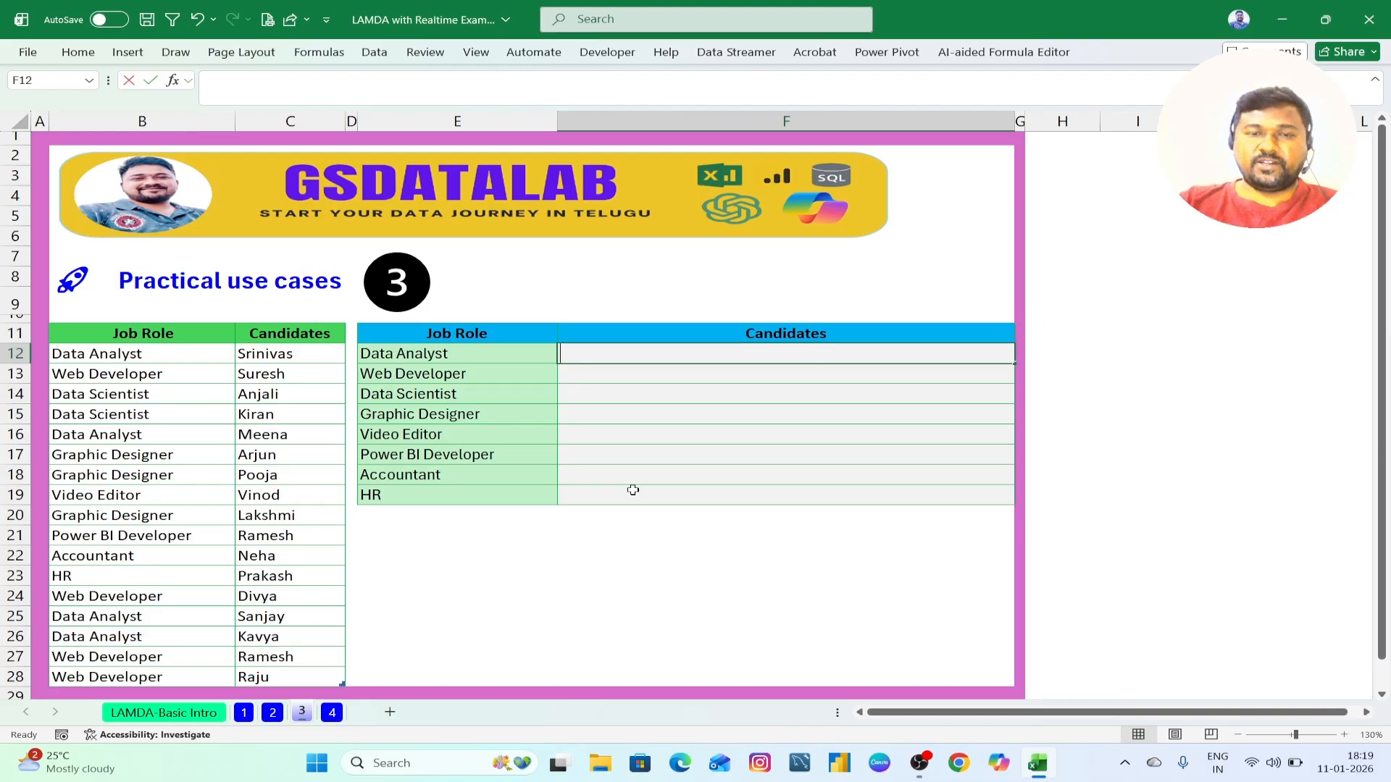
{"action": "type", "text": "=vloo"}
{"action": "key", "text": "Tab"}
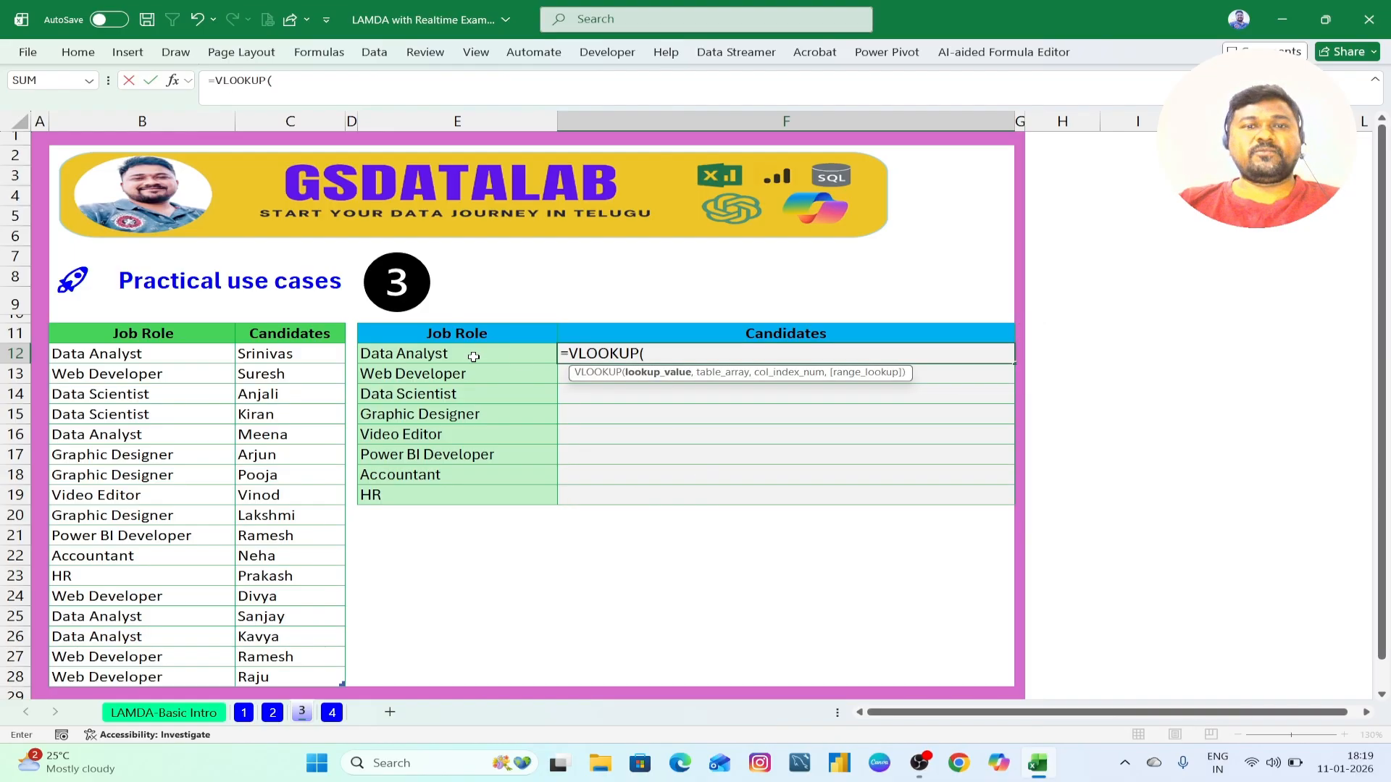
{"action": "left_click", "coordinate": [497, 353]}
{"action": "type", "text": ","}
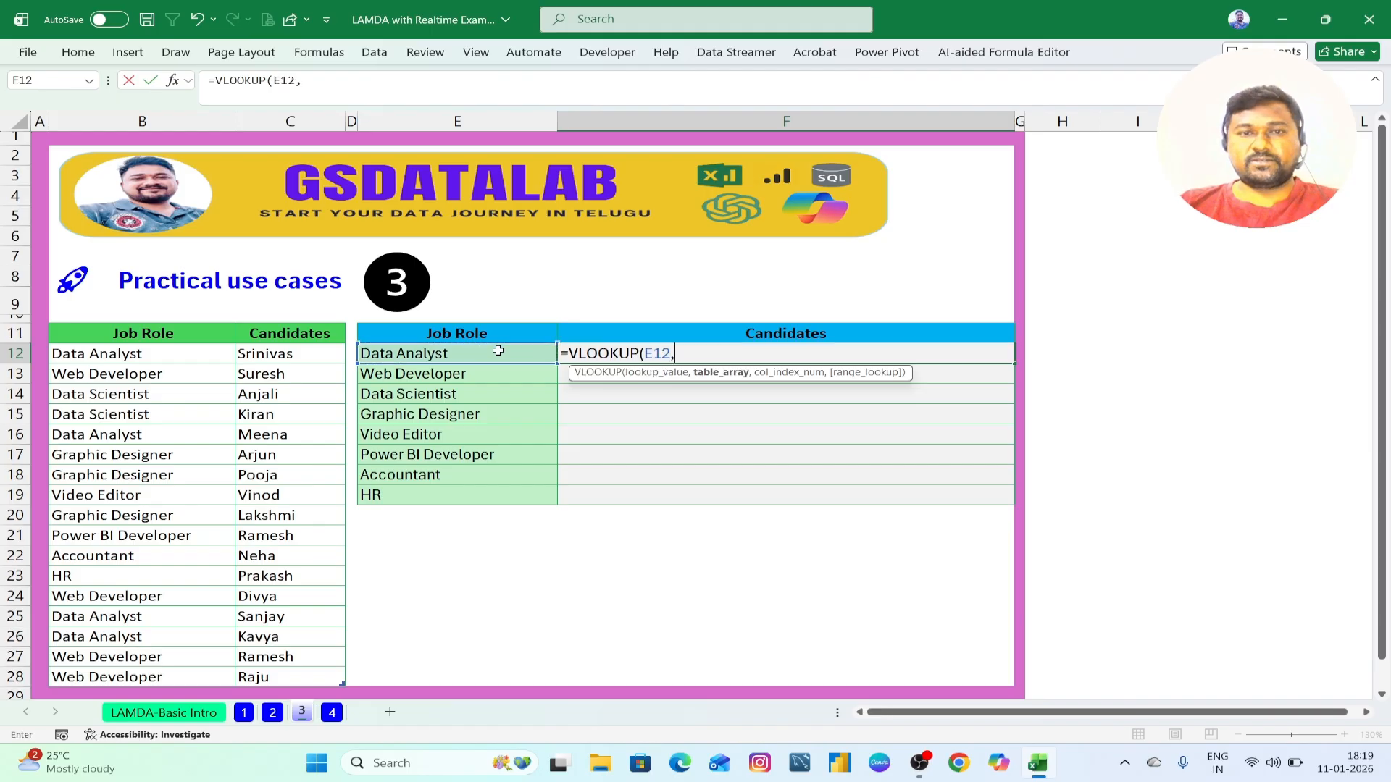
{"action": "left_click_drag", "start_coordinate": [100, 353], "coordinate": [273, 677]}
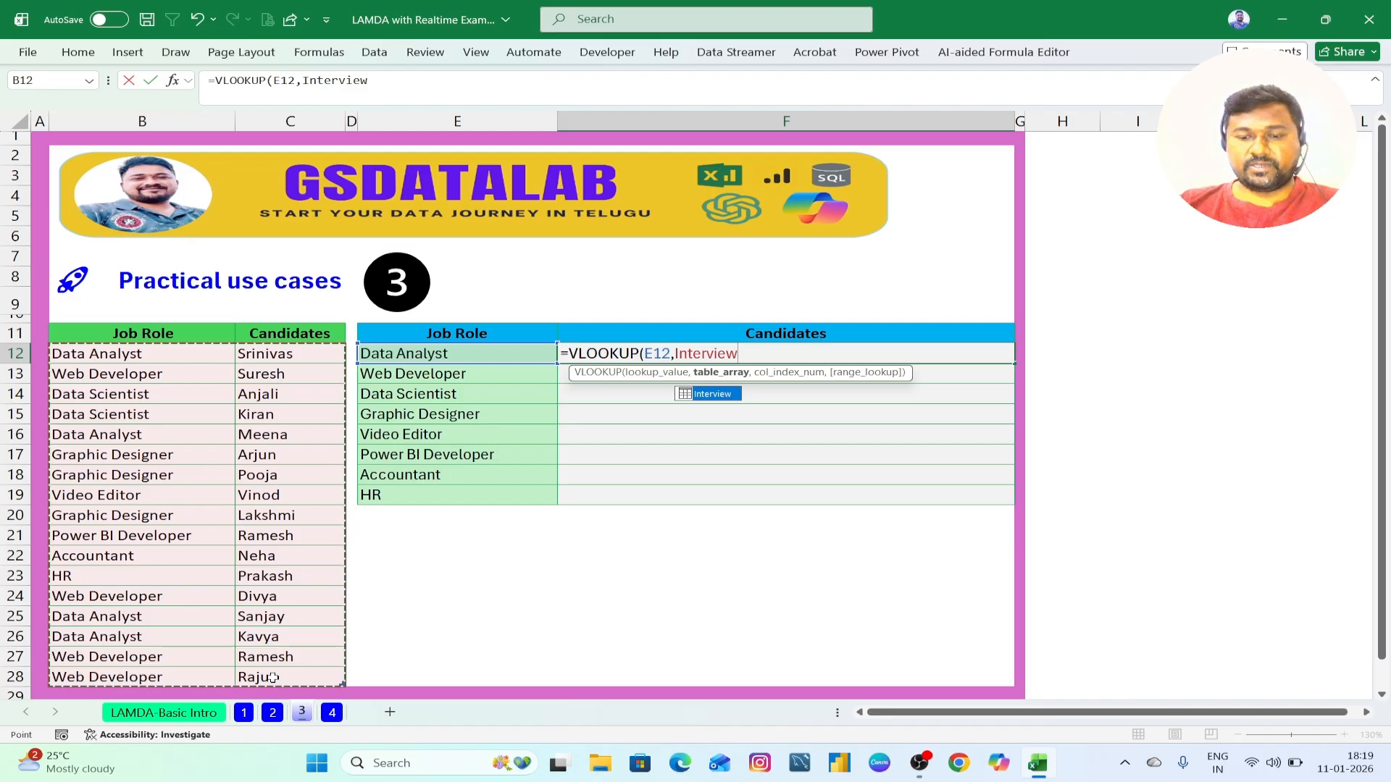
{"action": "type", "text": ","}
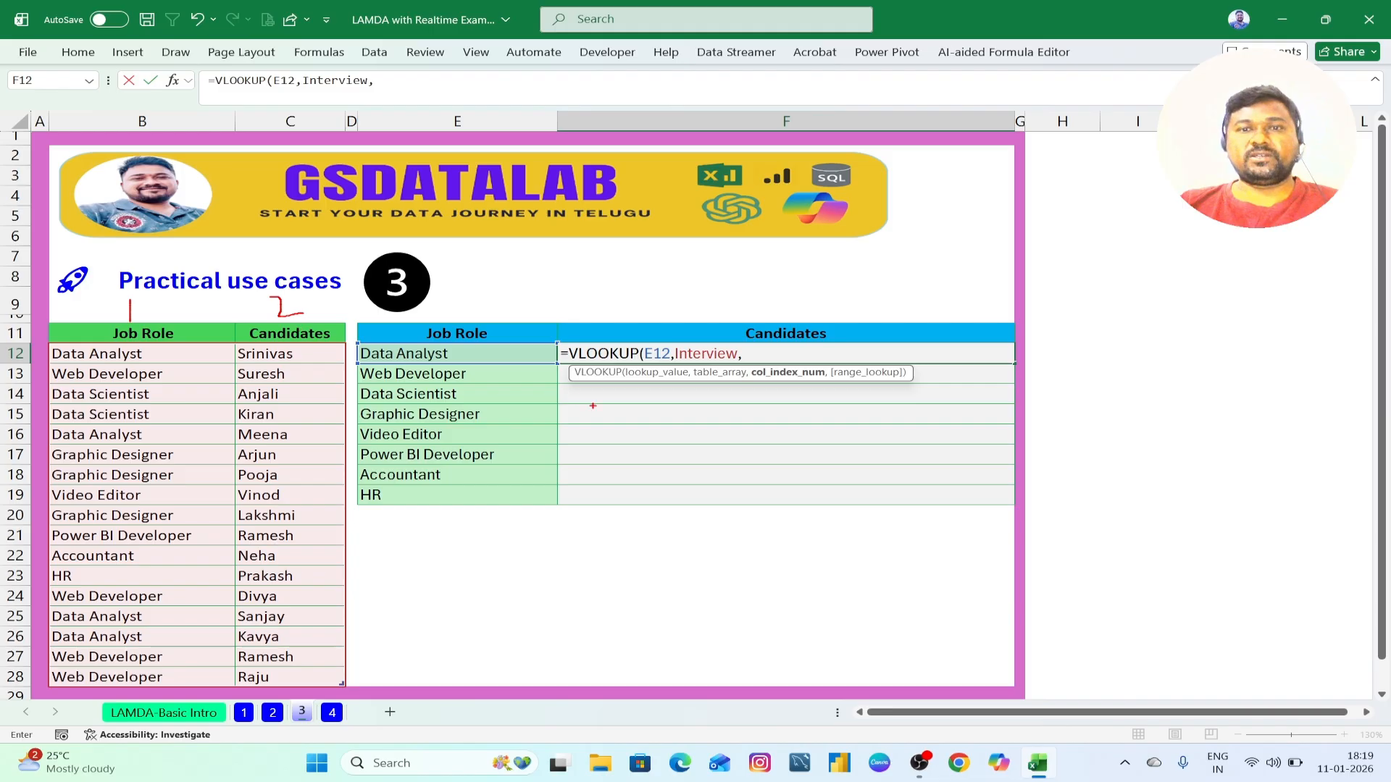
{"action": "key", "text": "Escape"}
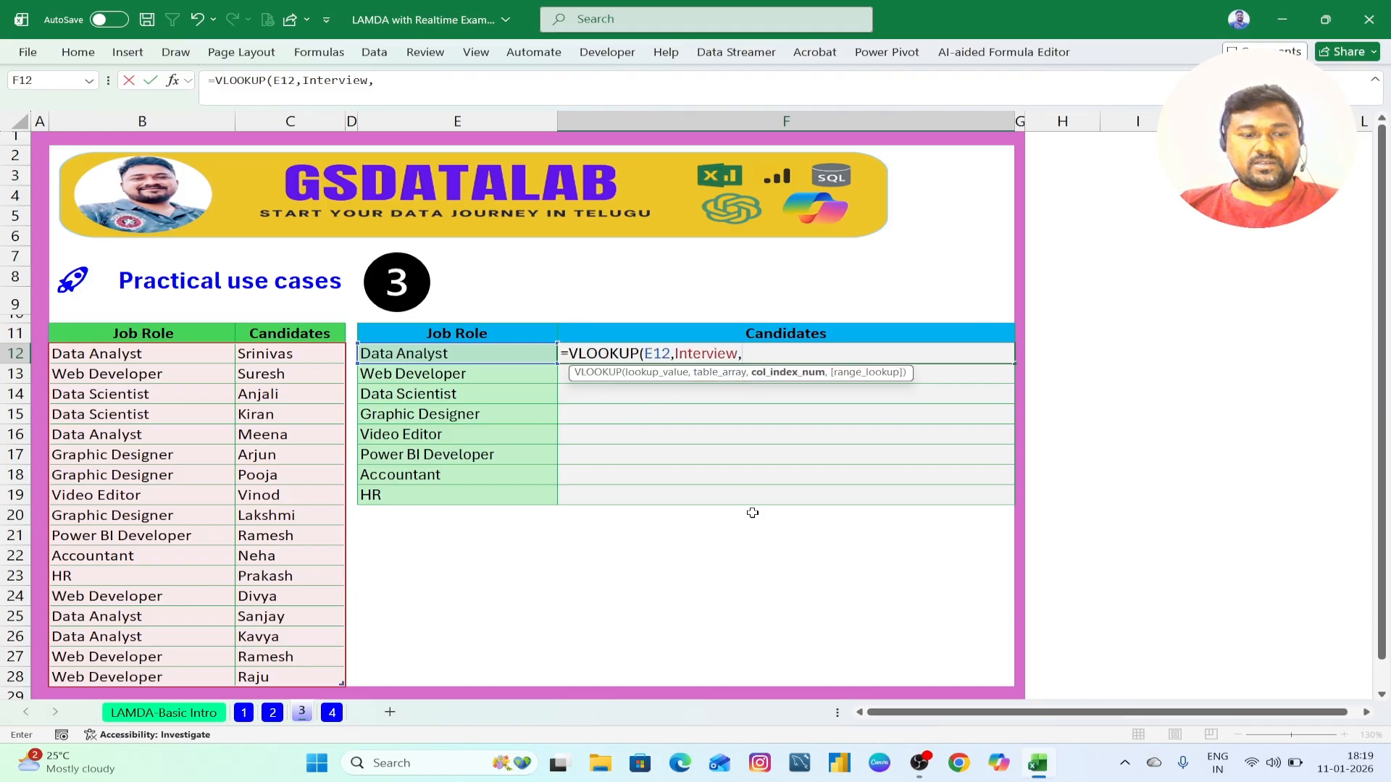
{"action": "type", "text": ","}
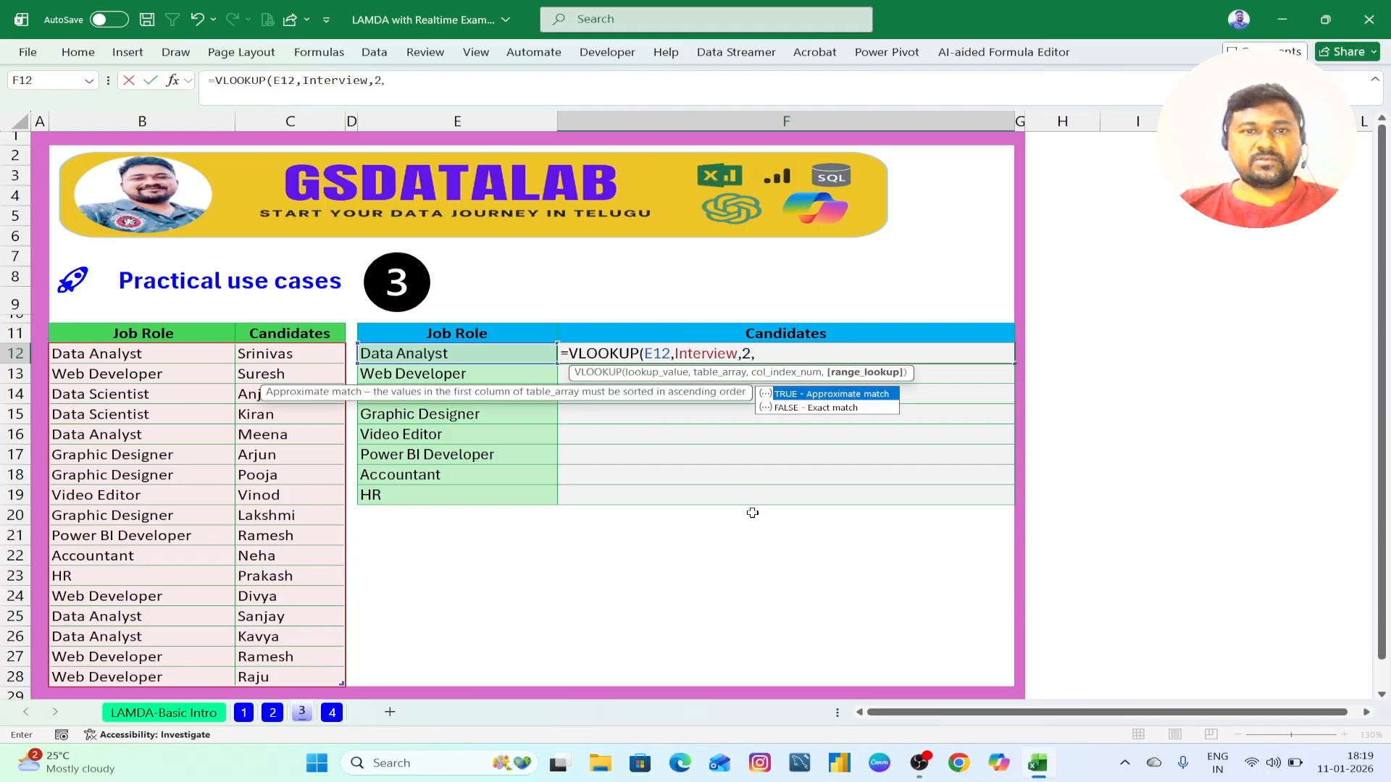
{"action": "key", "text": "Down"}
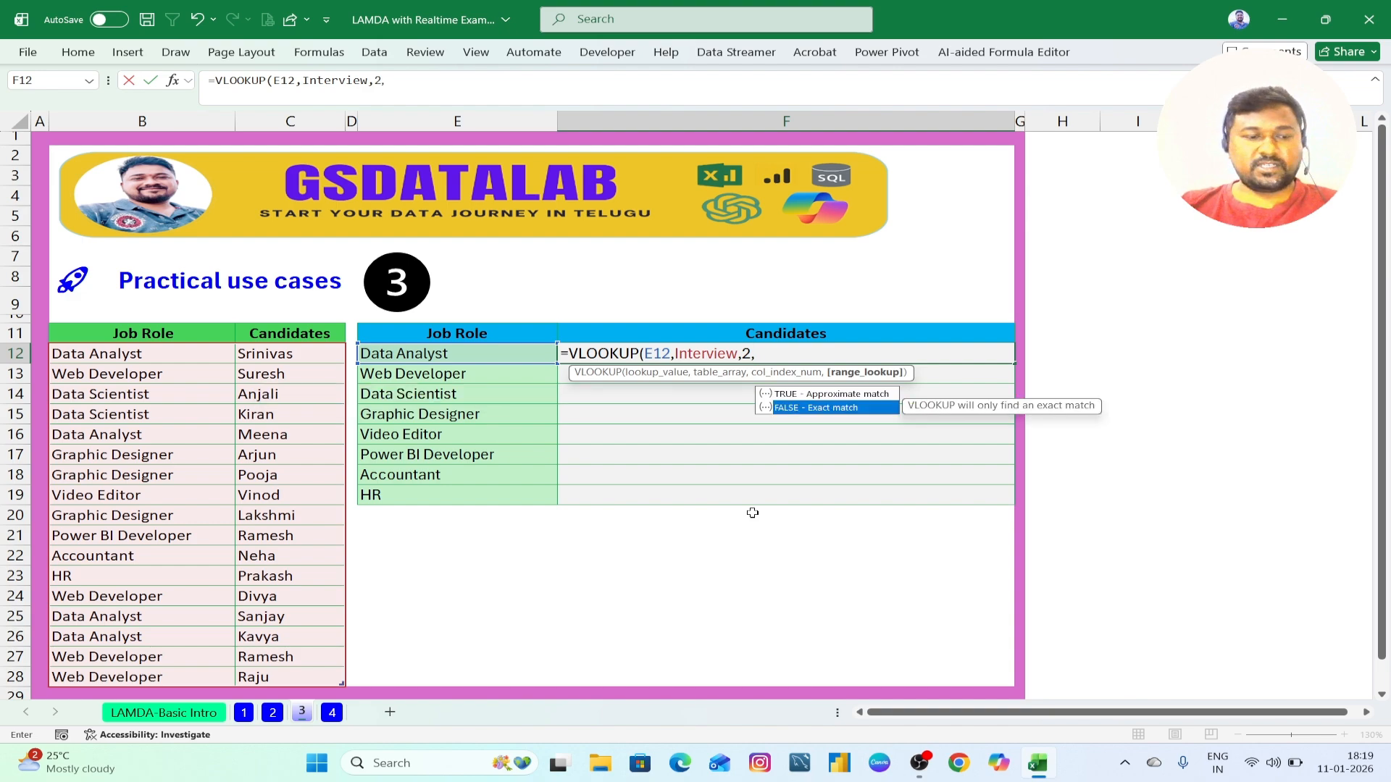
{"action": "key", "text": "Tab"}
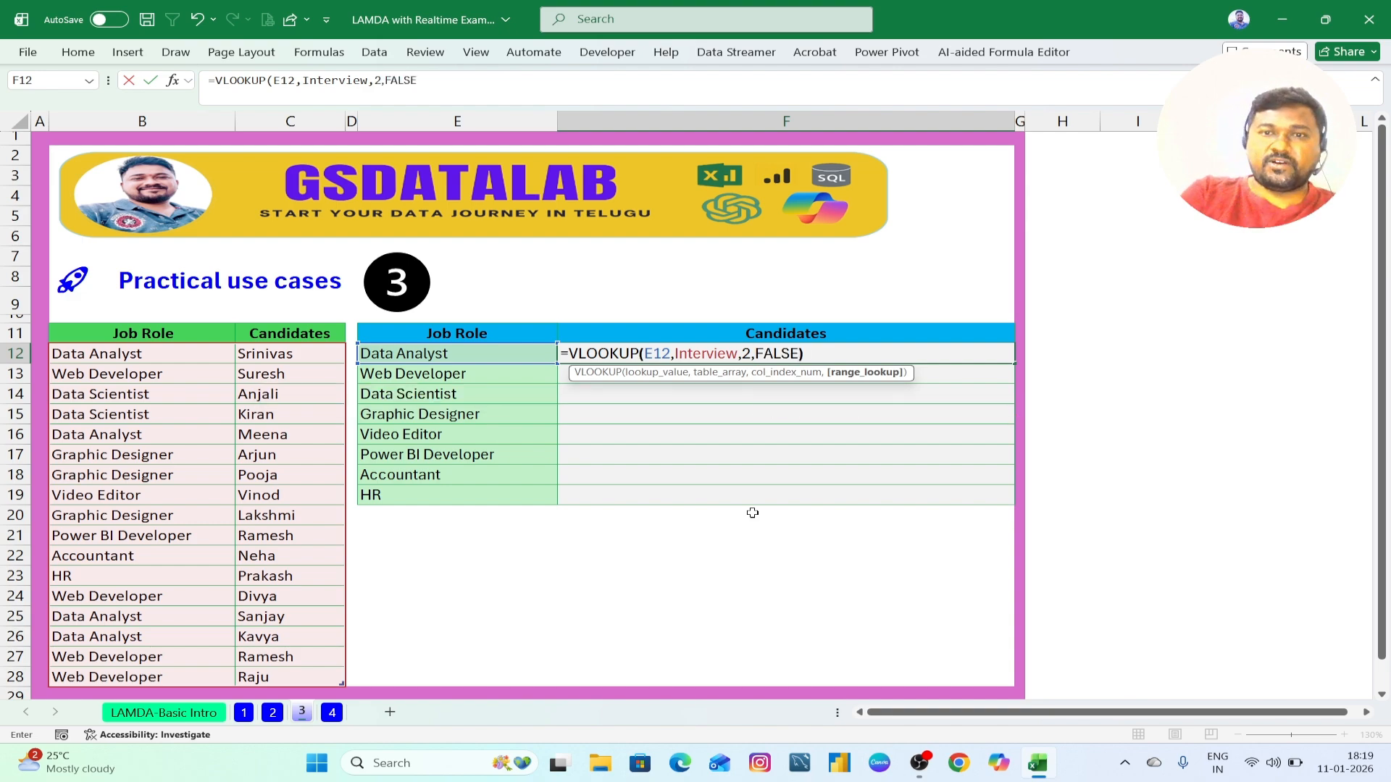
{"action": "key", "text": "Return"}
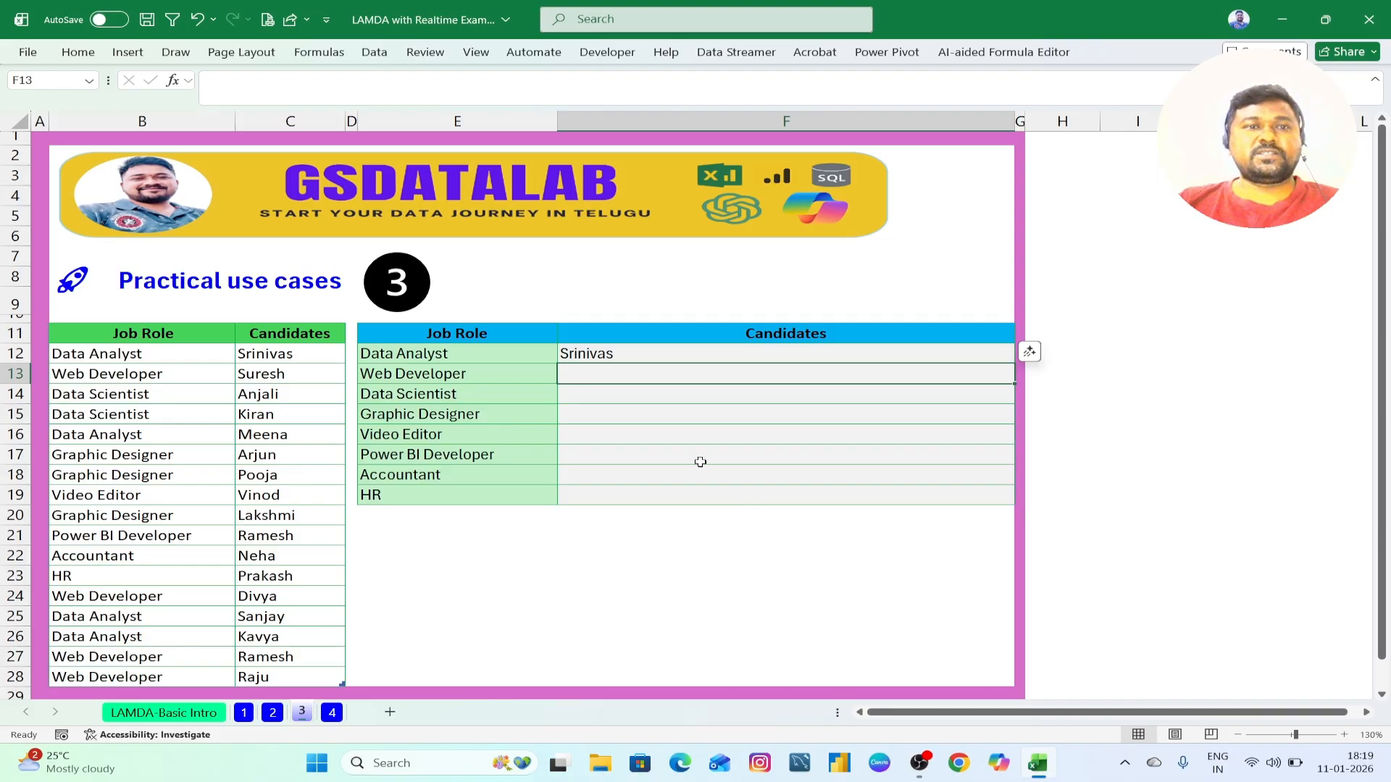
Step: Review the candidates in the source table's Data Analyst rows and delete the VLOOKUP formula from F12
{"action": "left_click", "coordinate": [478, 360]}
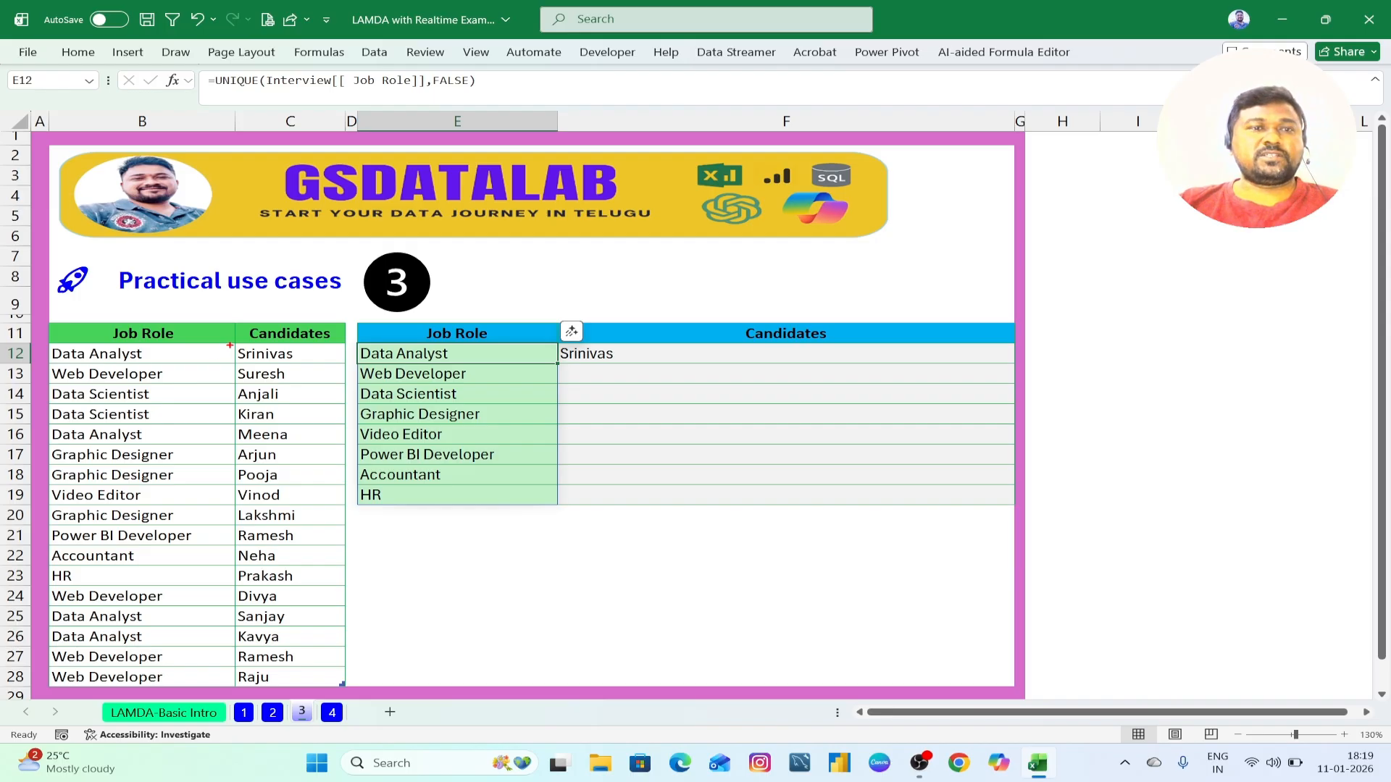
{"action": "left_click_drag", "start_coordinate": [229, 345], "coordinate": [333, 365]}
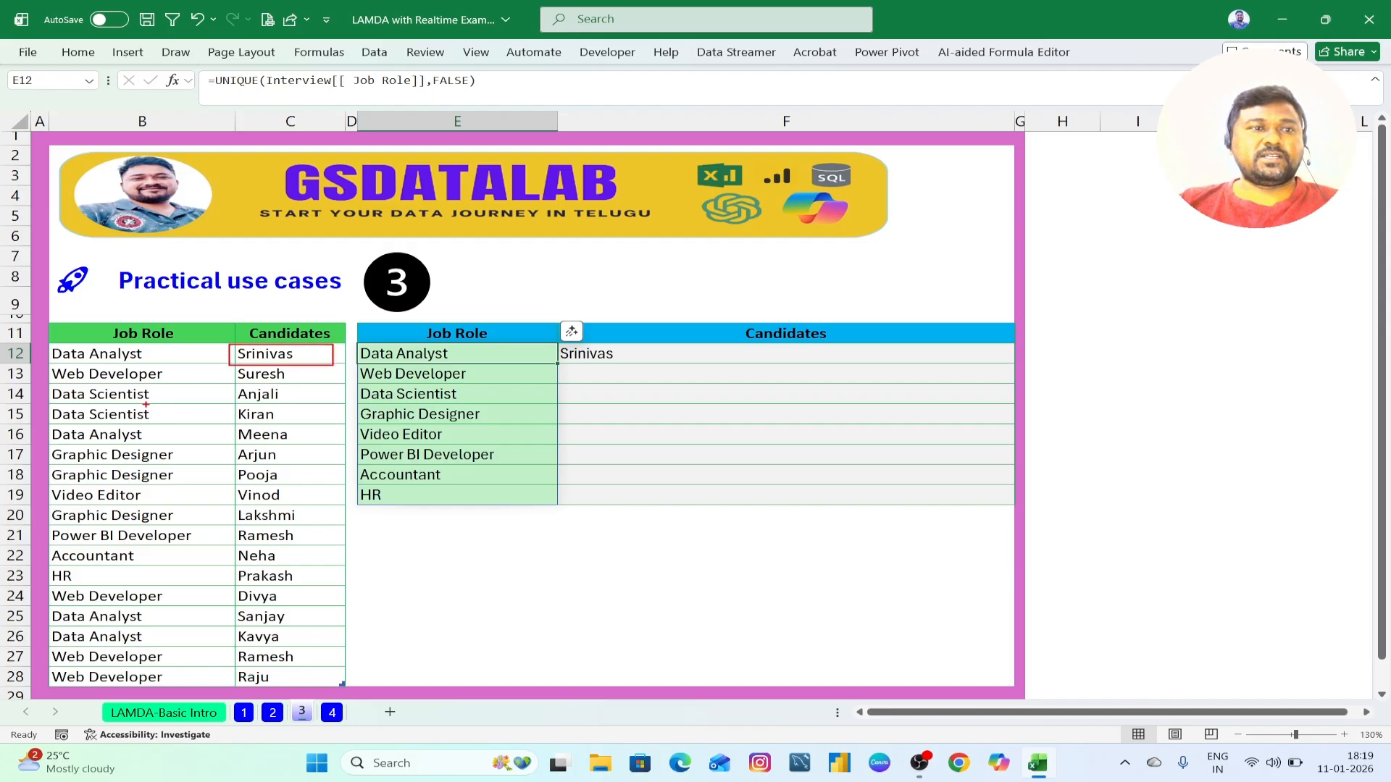
{"action": "left_click_drag", "start_coordinate": [233, 423], "coordinate": [306, 443]}
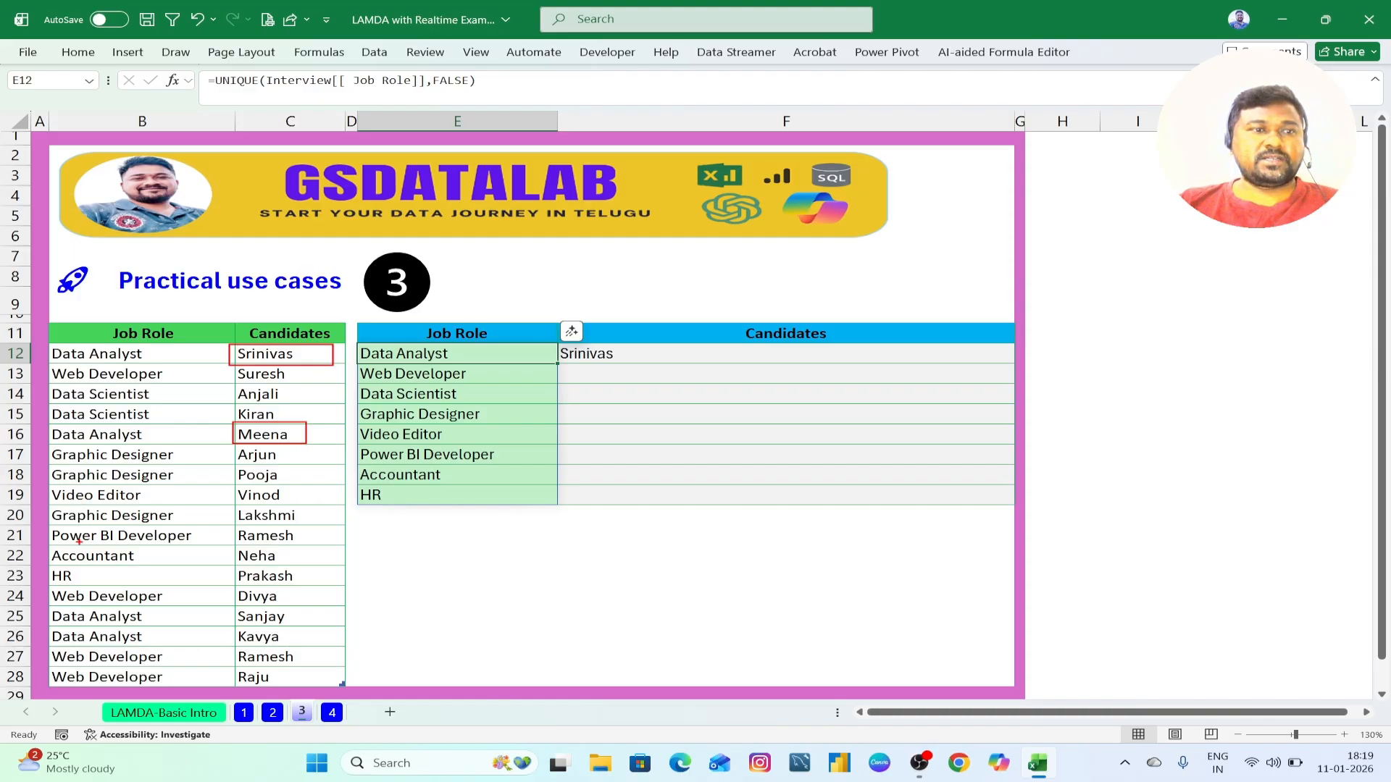
{"action": "mouse_move", "coordinate": [230, 605]}
{"action": "left_mouse_down"}
{"action": "mouse_move", "coordinate": [297, 625]}
{"action": "mouse_move", "coordinate": [298, 643]}
{"action": "left_mouse_up"}
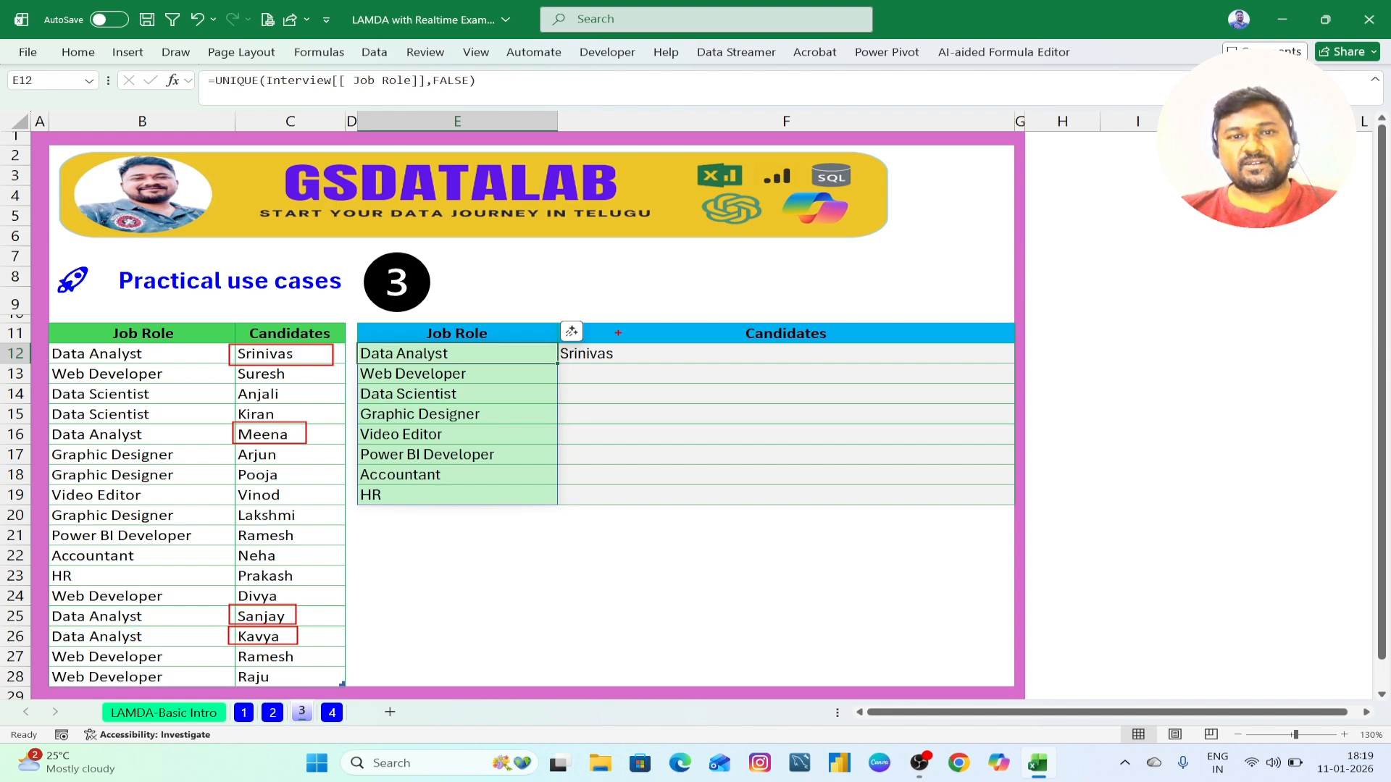
{"action": "left_click", "coordinate": [686, 360]}
{"action": "key", "text": "Delete"}
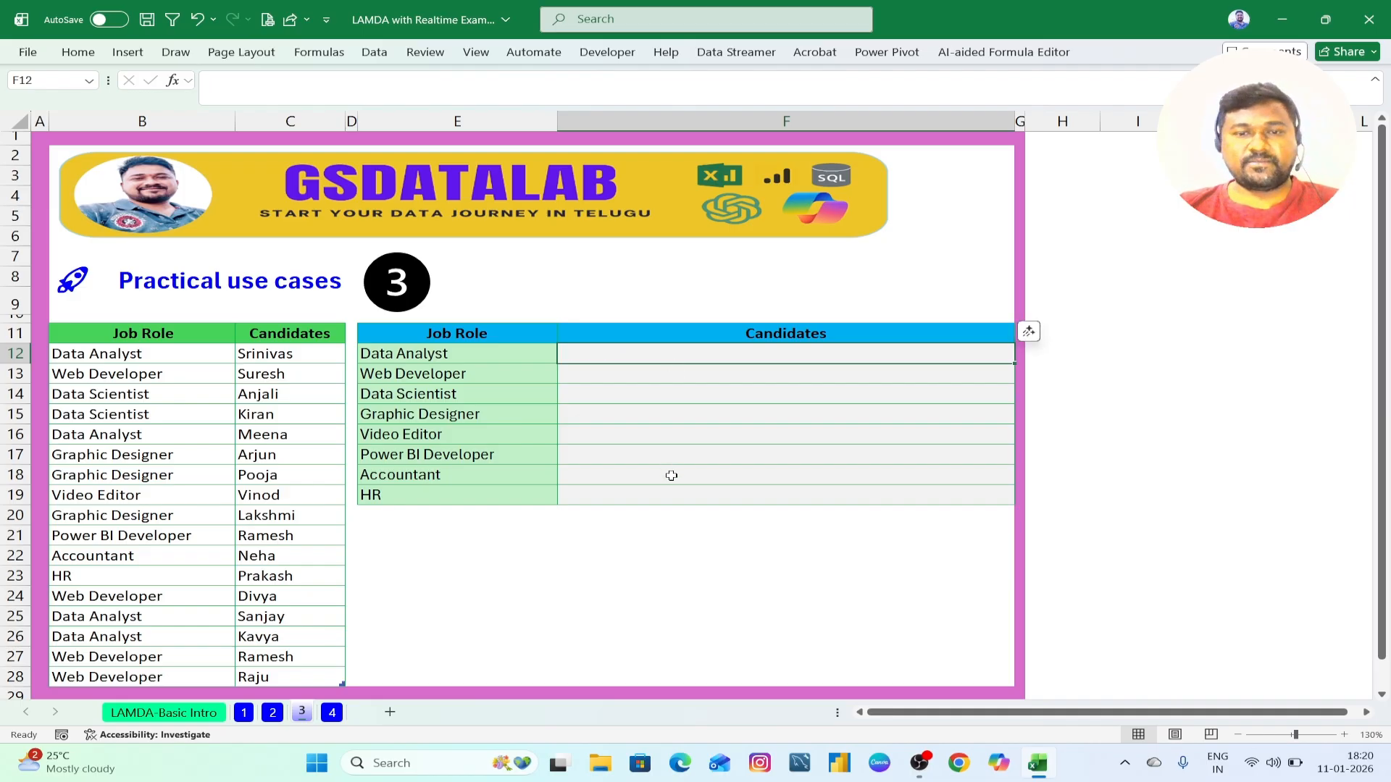
Step: Enter a FILTER formula in F12 that returns the Interview table's Candidates column where Job Role equals E12
{"action": "left_click", "coordinate": [665, 625]}
{"action": "left_click", "coordinate": [602, 364]}
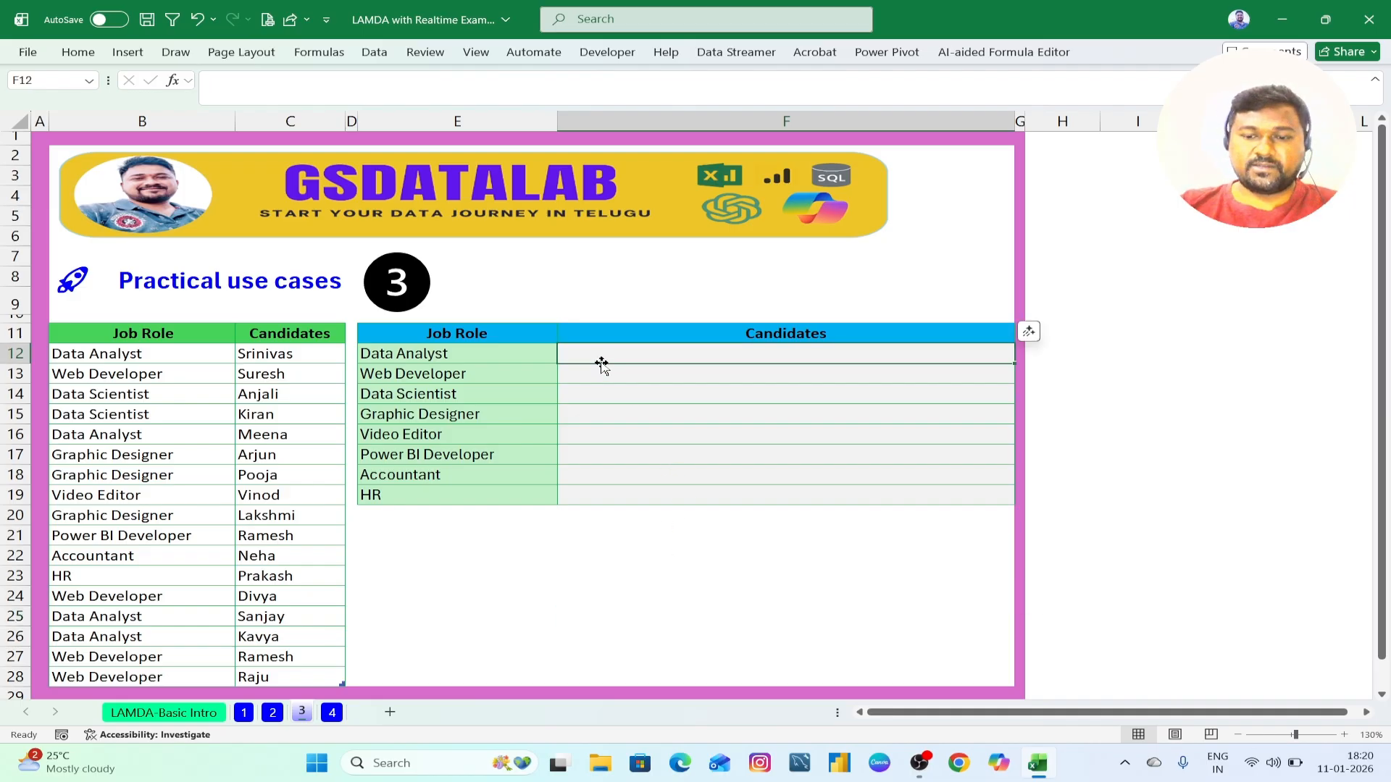
{"action": "type", "text": "=FIL"}
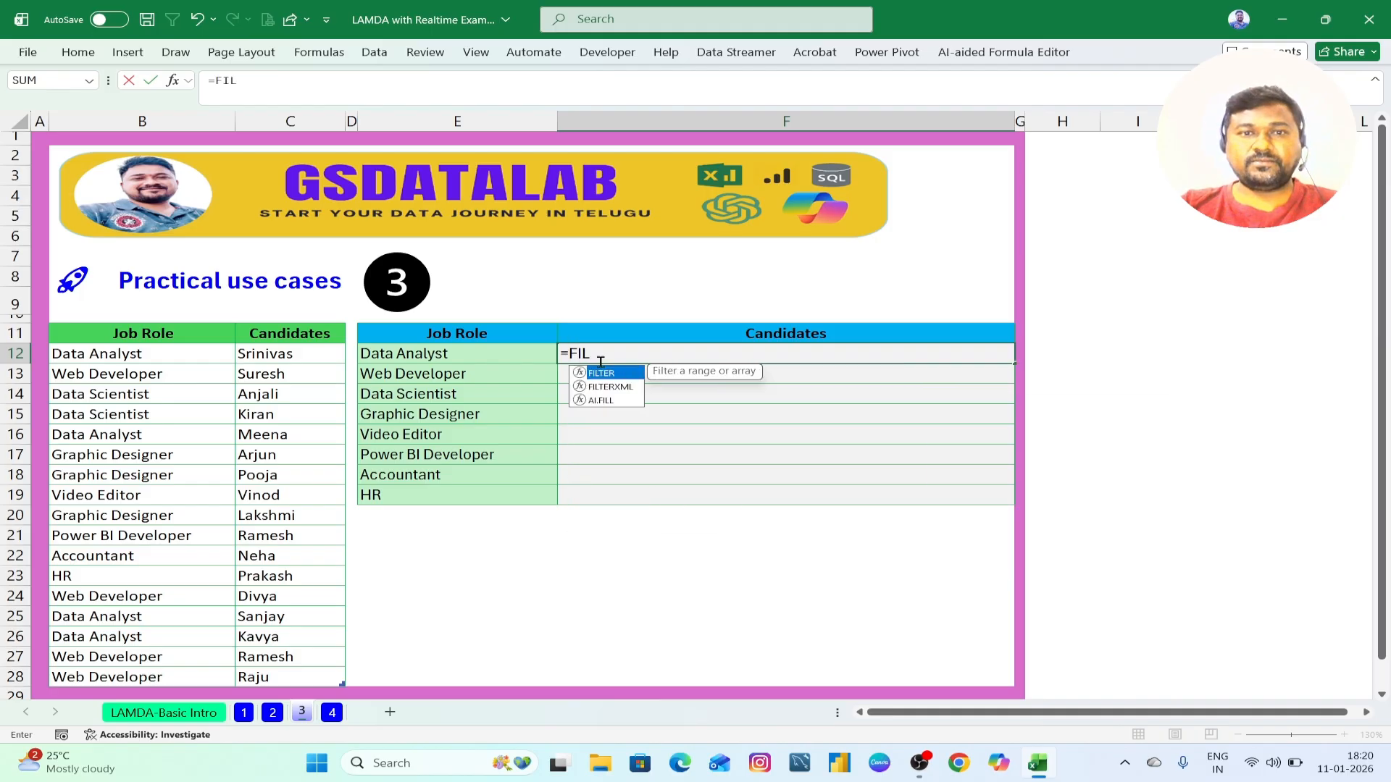
{"action": "key", "text": "Tab"}
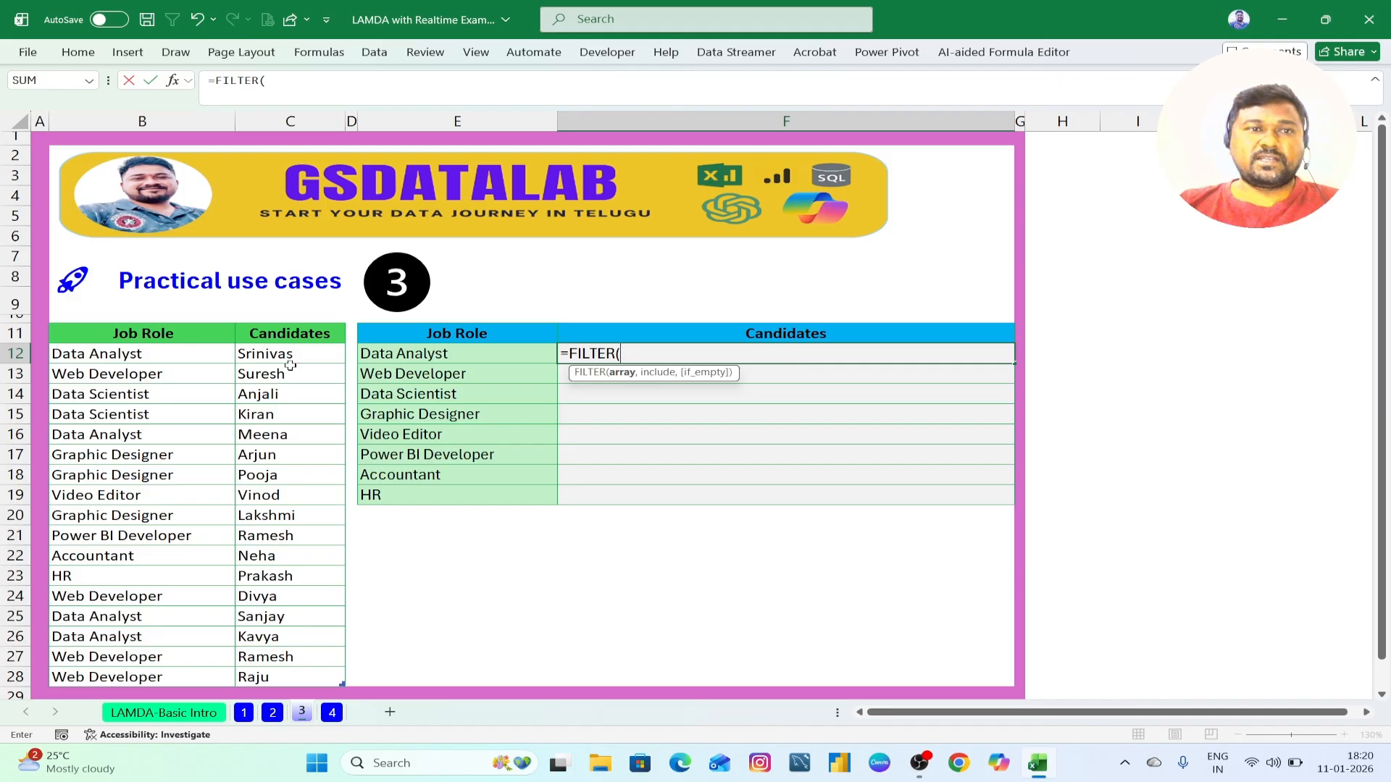
{"action": "left_click_drag", "start_coordinate": [290, 354], "coordinate": [282, 675]}
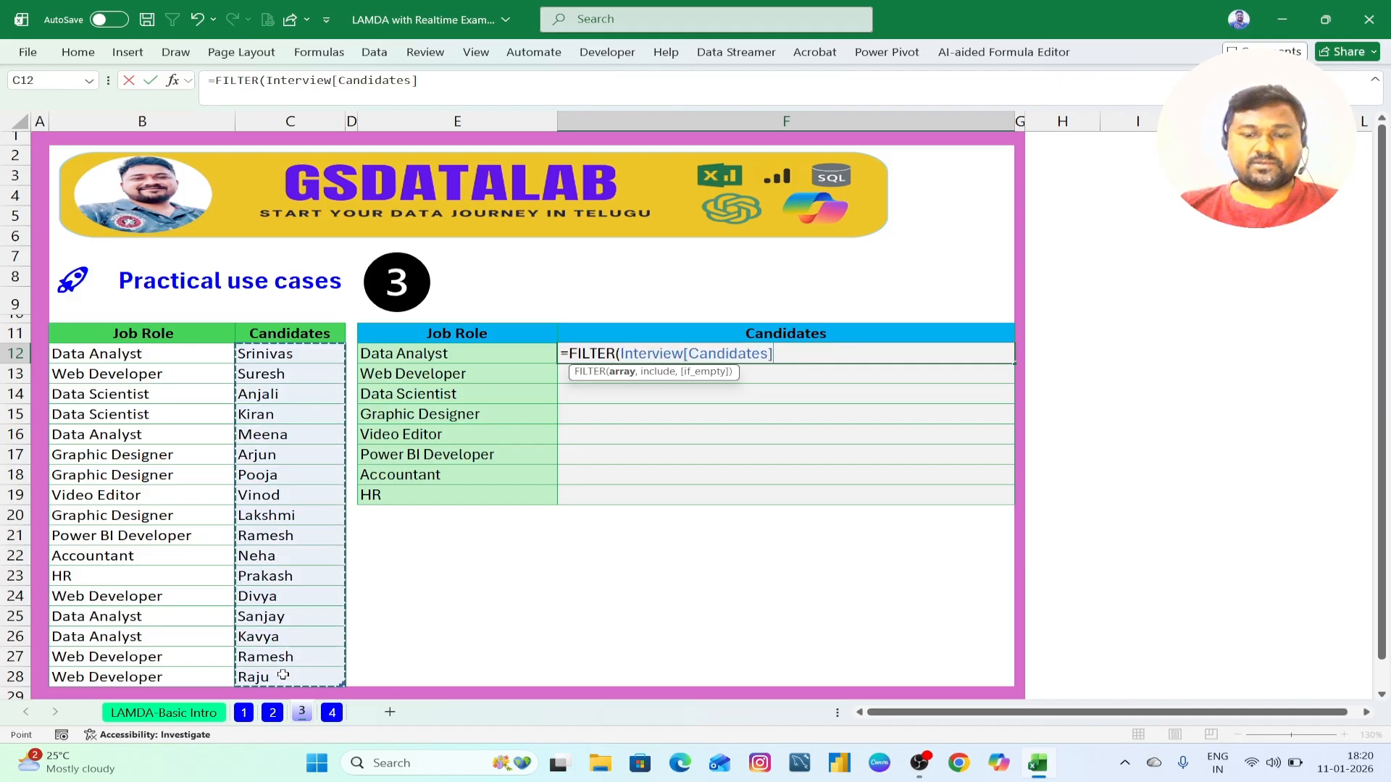
{"action": "type", "text": ","}
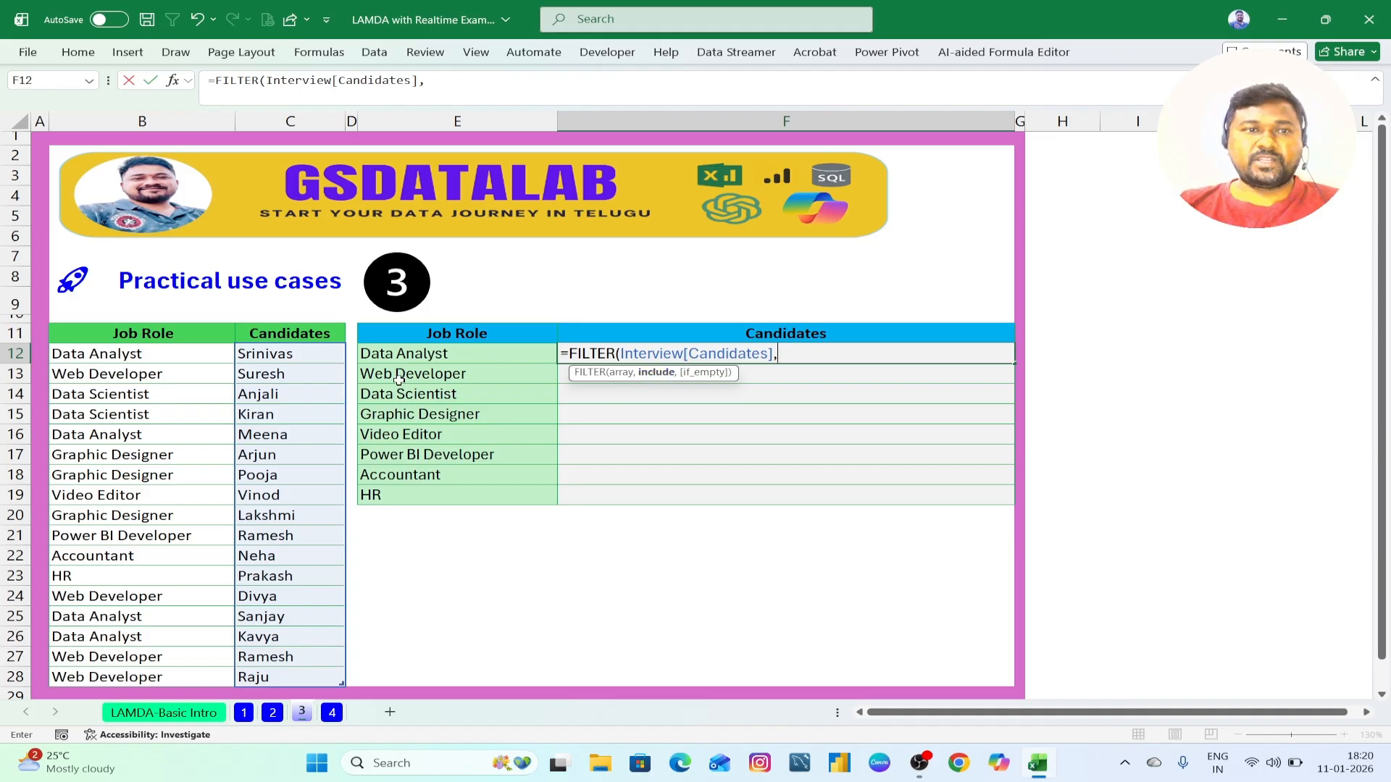
{"action": "left_click_drag", "start_coordinate": [157, 350], "coordinate": [146, 667]}
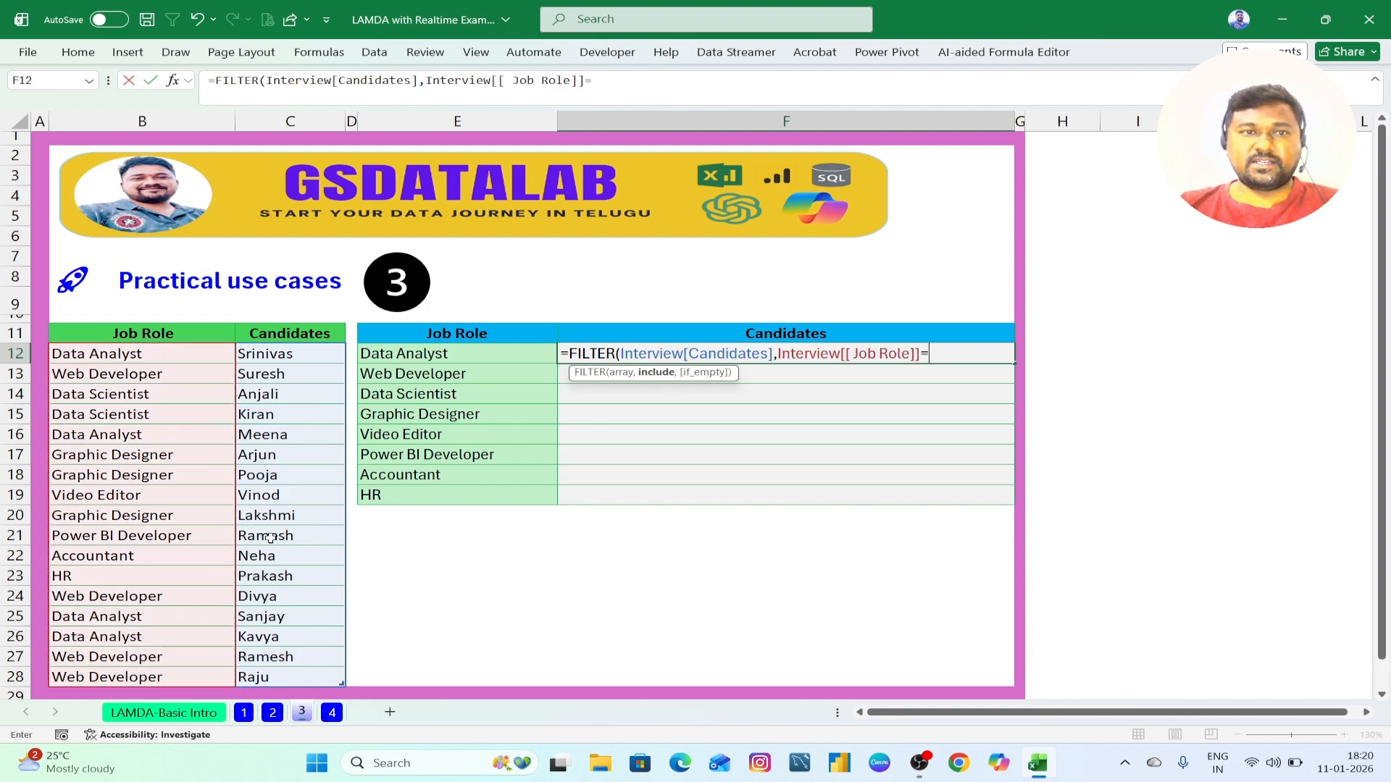
{"action": "left_click", "coordinate": [448, 355]}
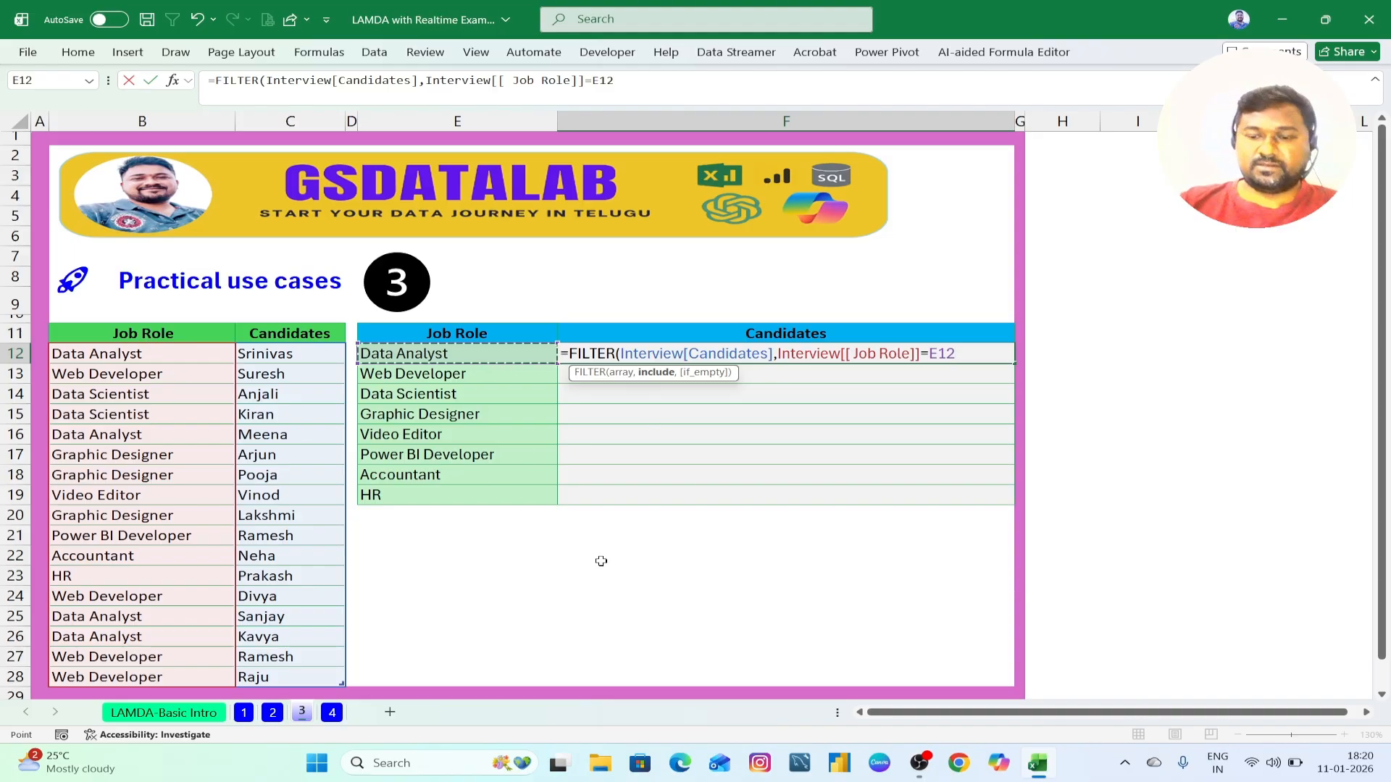
{"action": "type", "text": ")"}
{"action": "key", "text": "Return"}
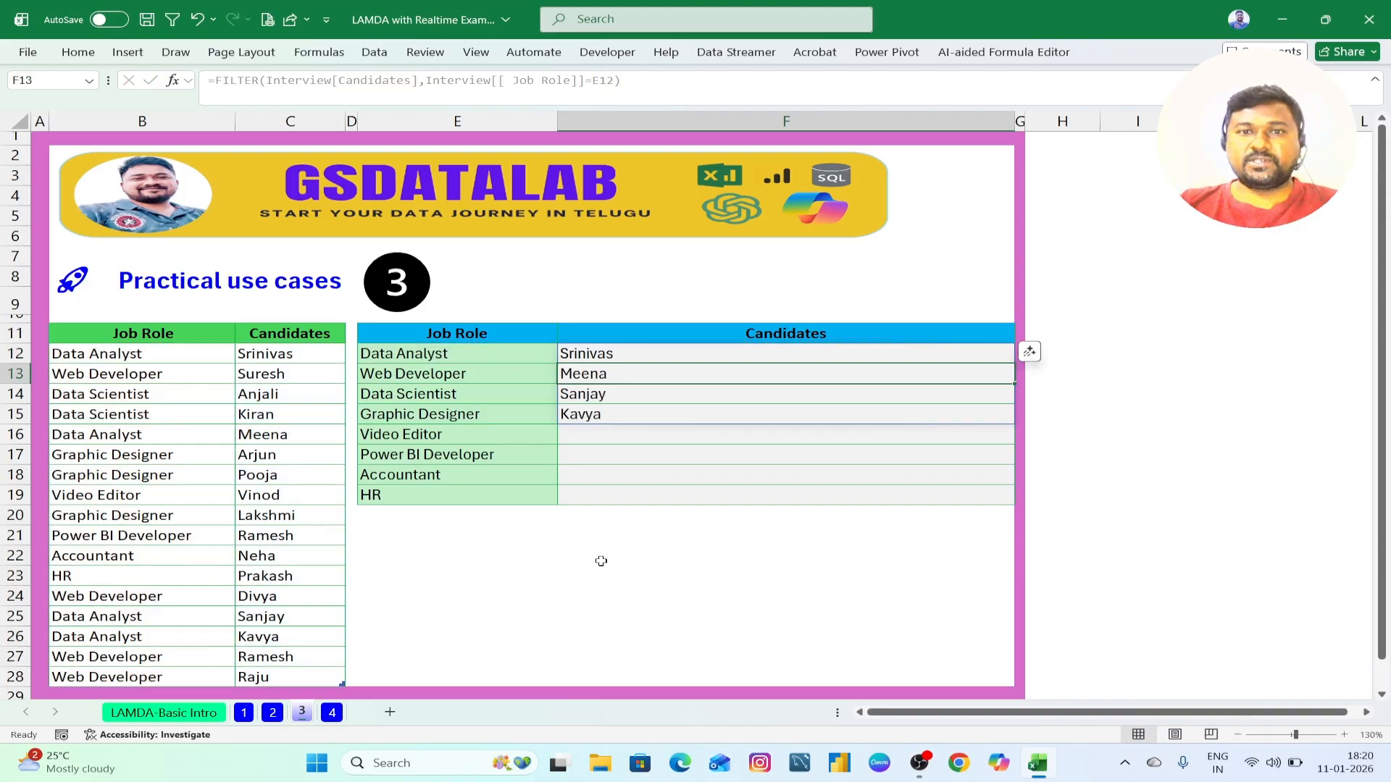
{"action": "left_click", "coordinate": [584, 458]}
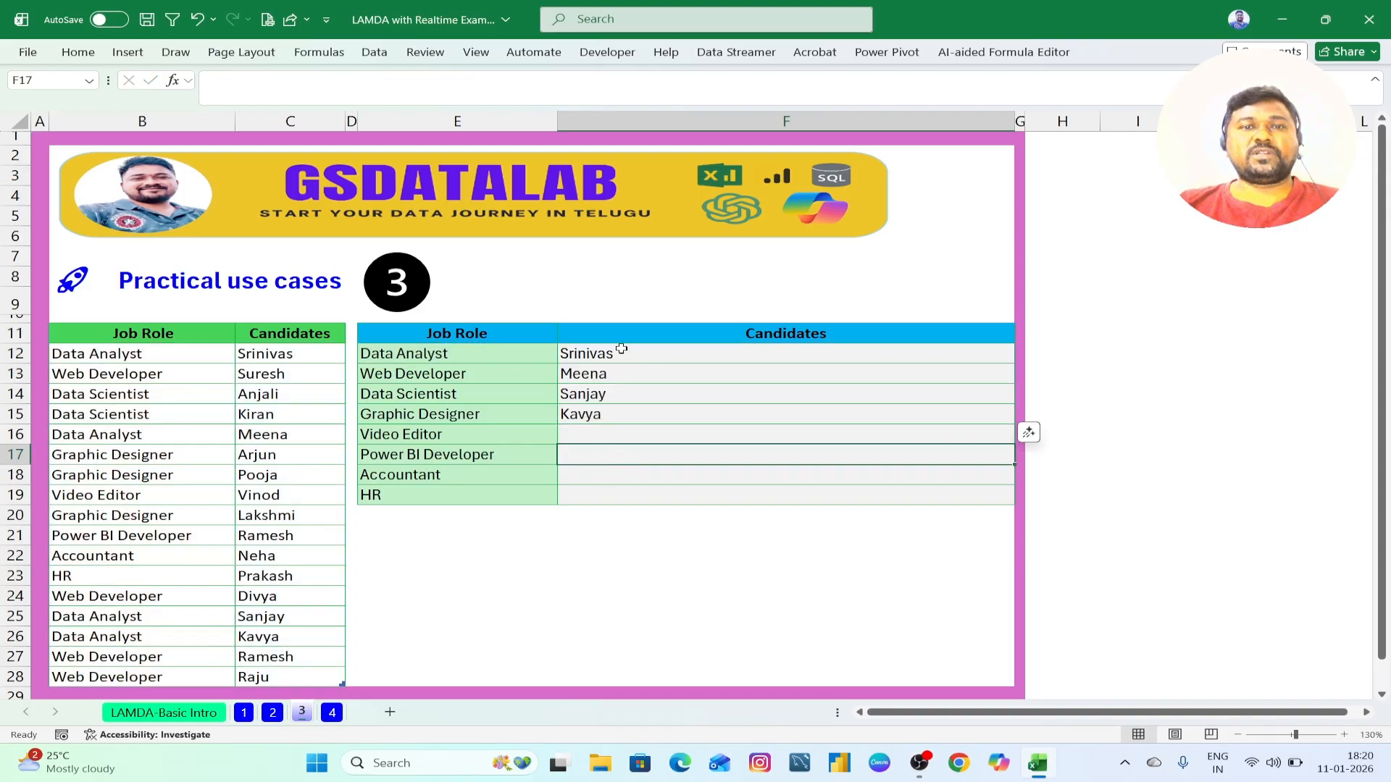
Step: Wrap the FILTER formula in F12 in ARRAYTOTEXT so the matching candidates are combined in one cell
{"action": "left_click", "coordinate": [597, 360]}
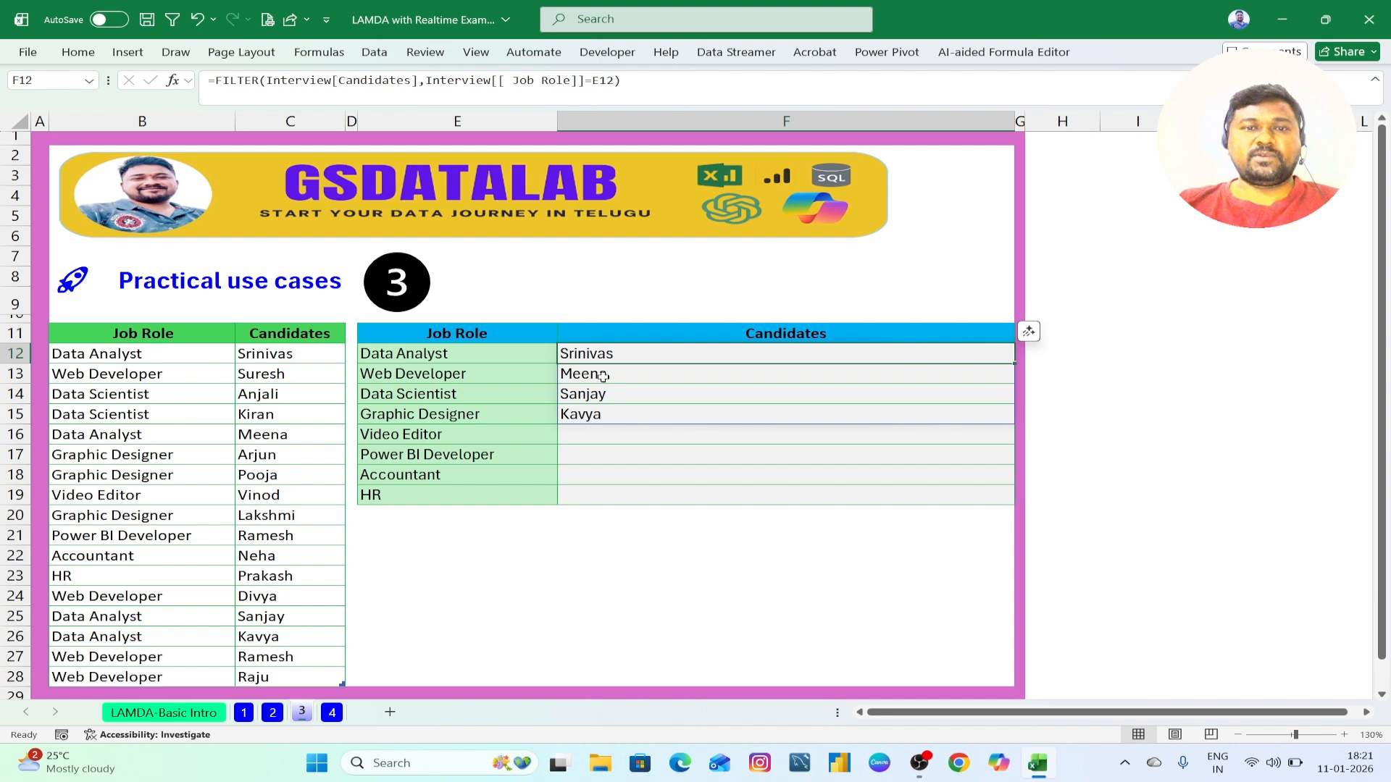
{"action": "double_click", "coordinate": [611, 354]}
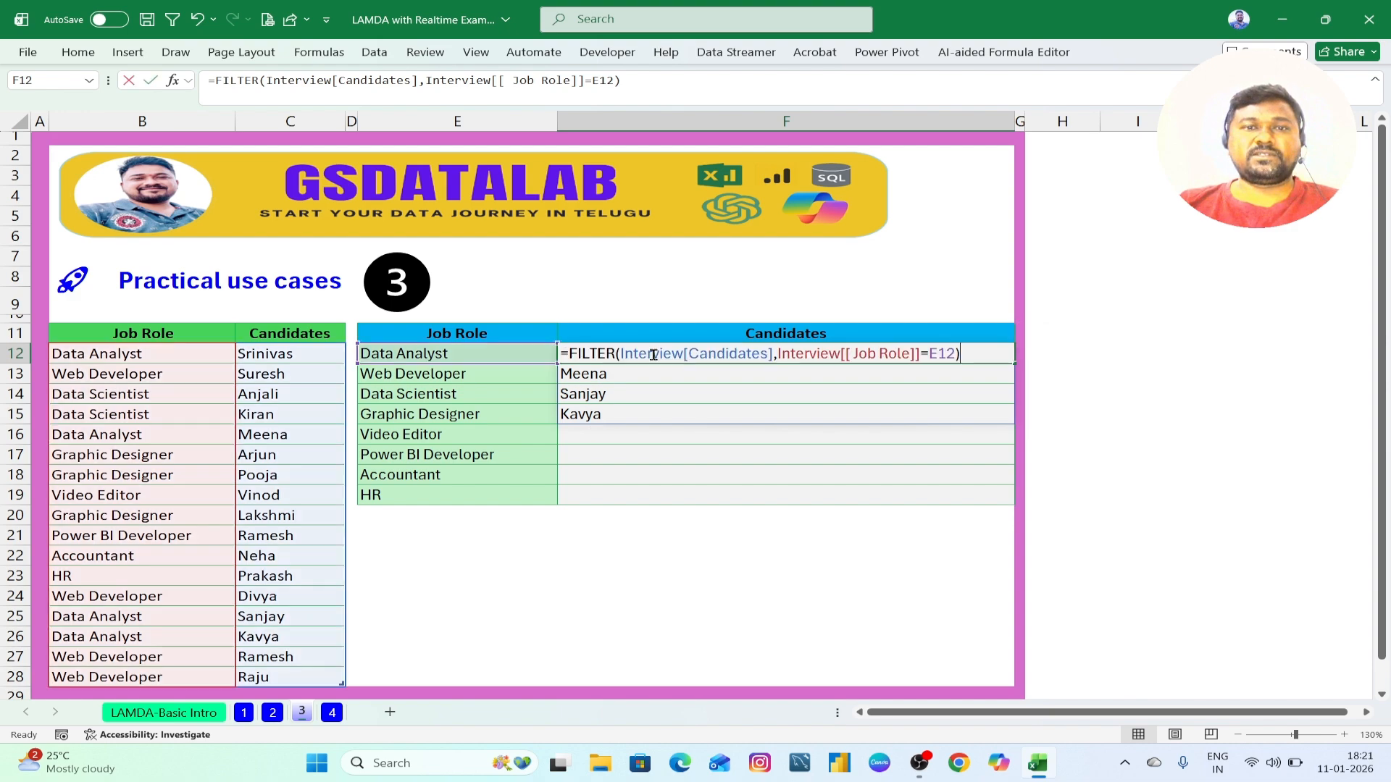
{"action": "left_click", "coordinate": [569, 353]}
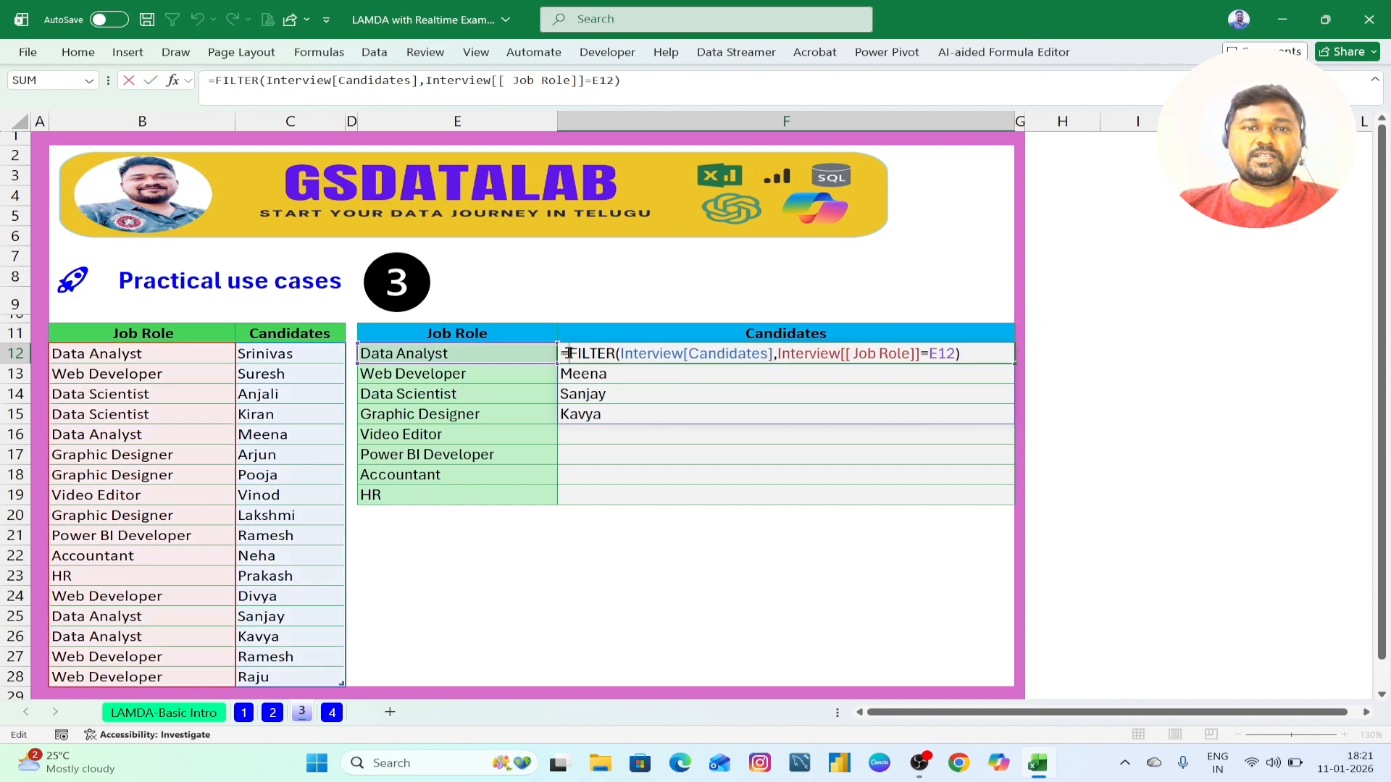
{"action": "type", "text": "ARR"}
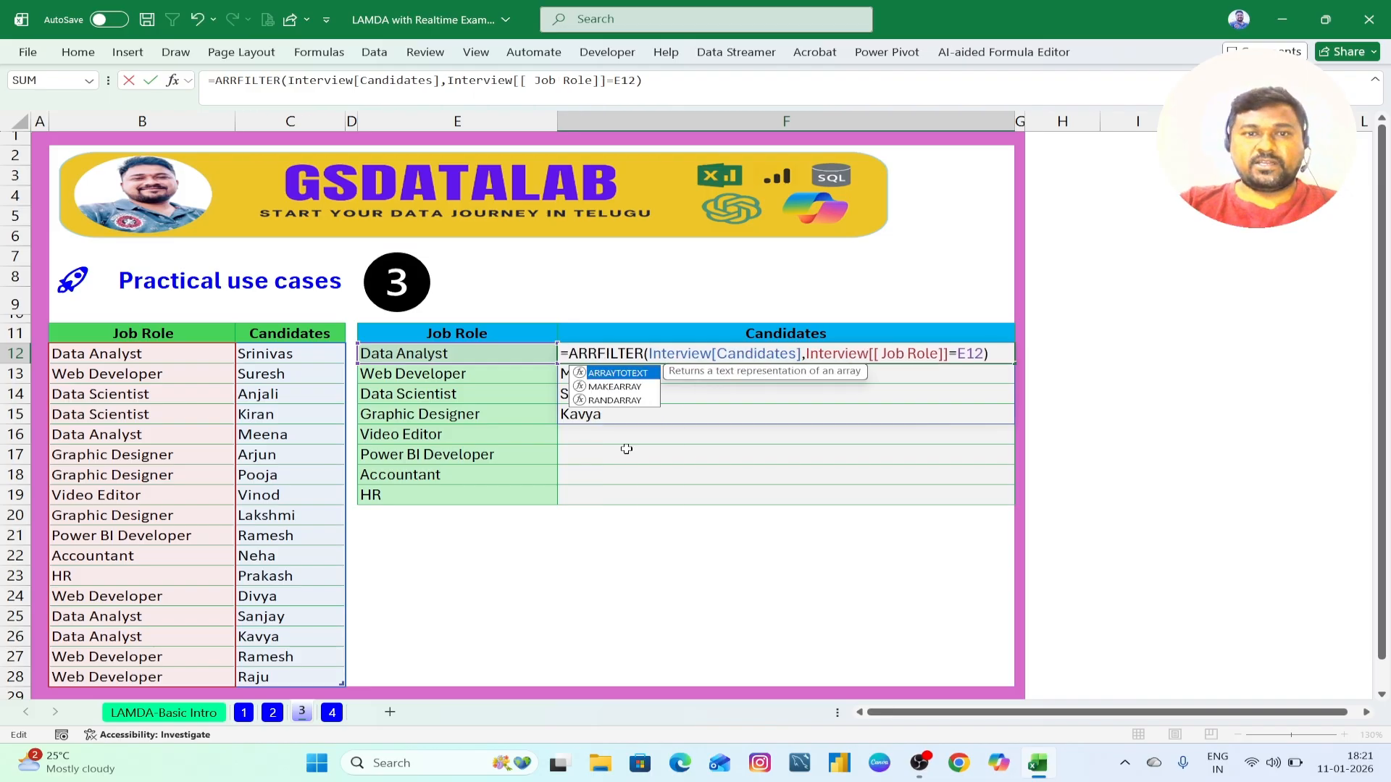
{"action": "key", "text": "Tab"}
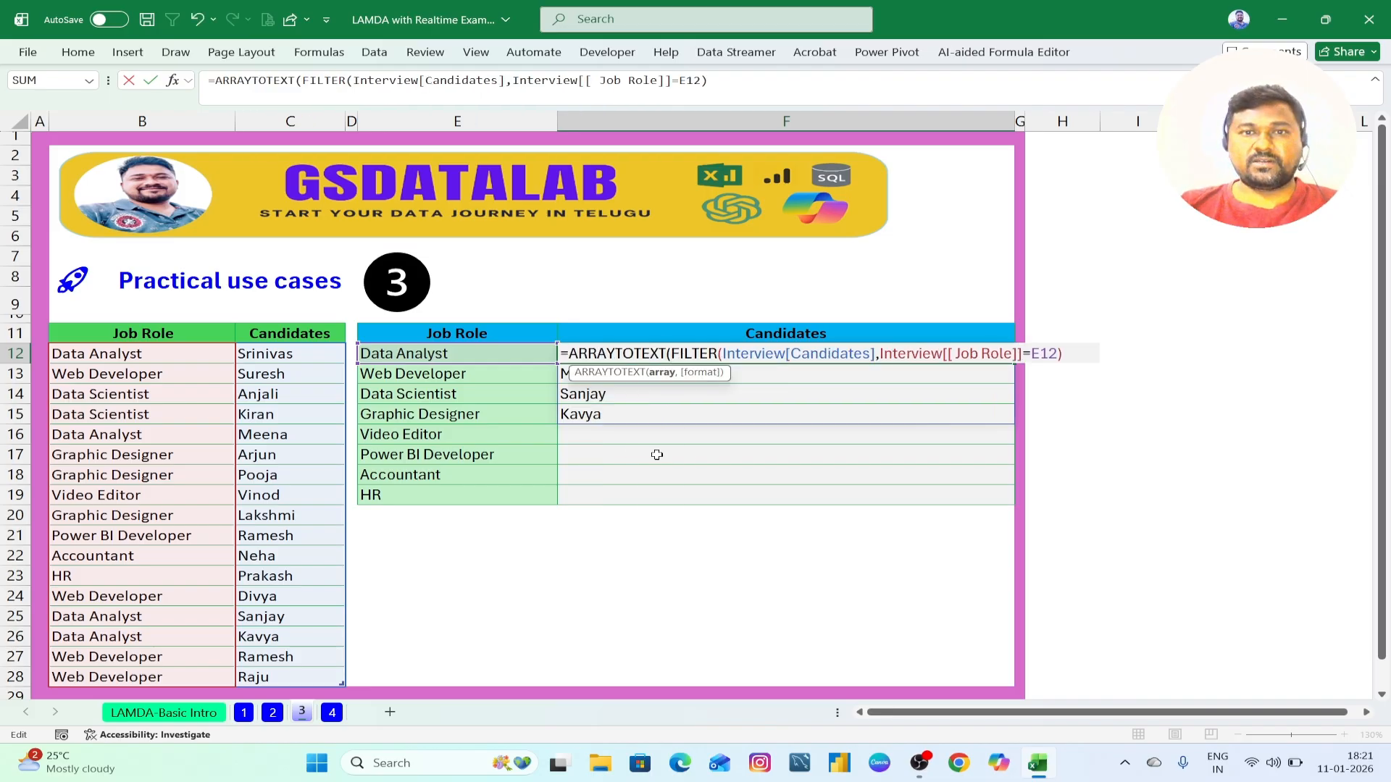
{"action": "left_click", "coordinate": [661, 373]}
{"action": "left_click", "coordinate": [1067, 348]}
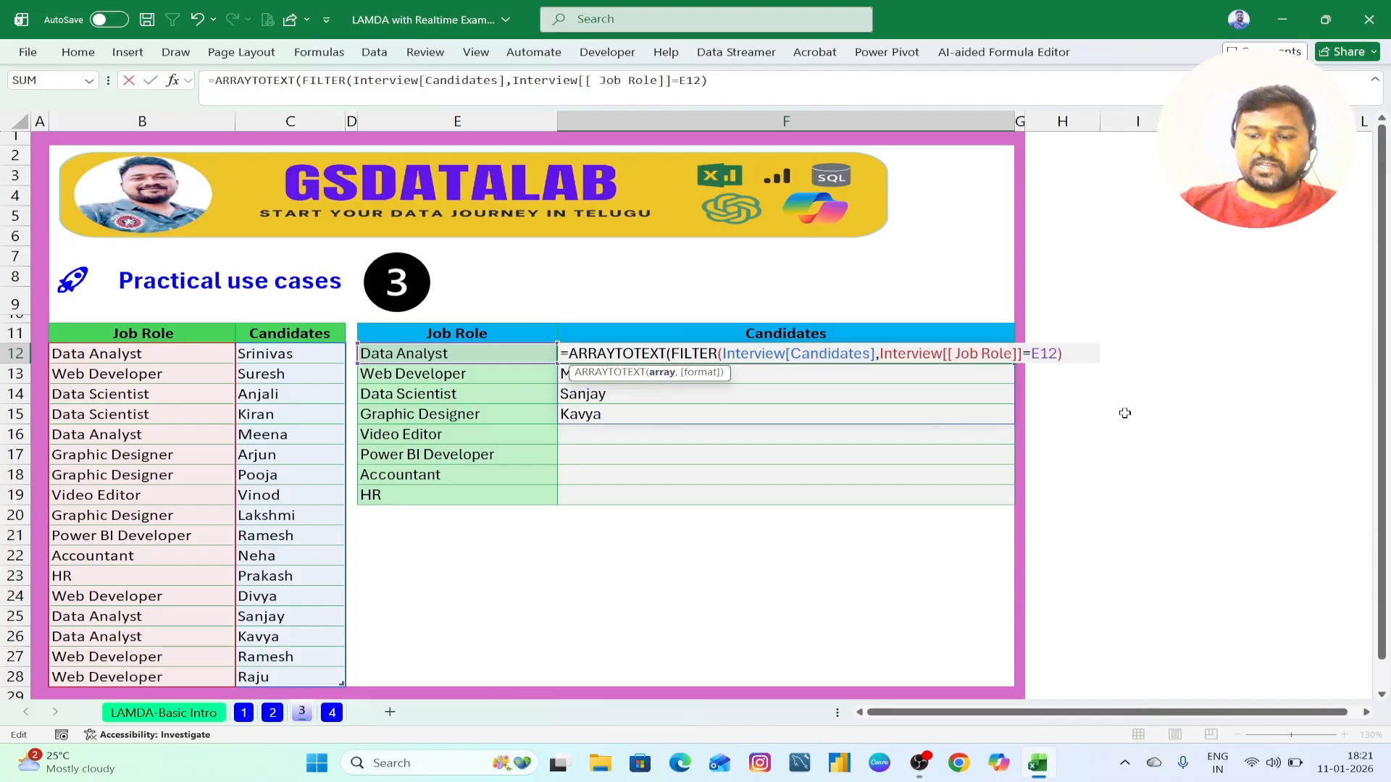
{"action": "type", "text": ")"}
{"action": "key", "text": "Return"}
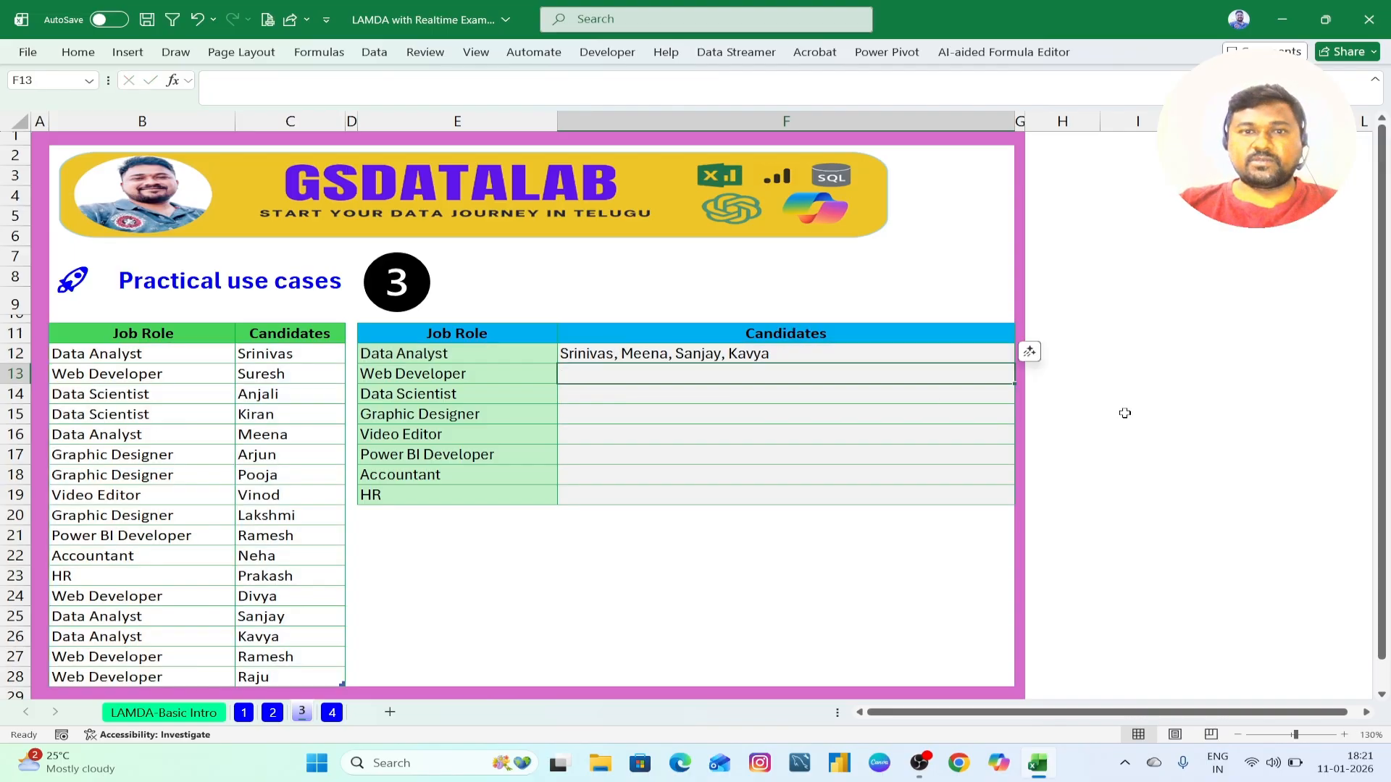
Step: Fill the ARRAYTOTEXT formula from F12 down to F19 for all the unique job roles
{"action": "left_click", "coordinate": [456, 356]}
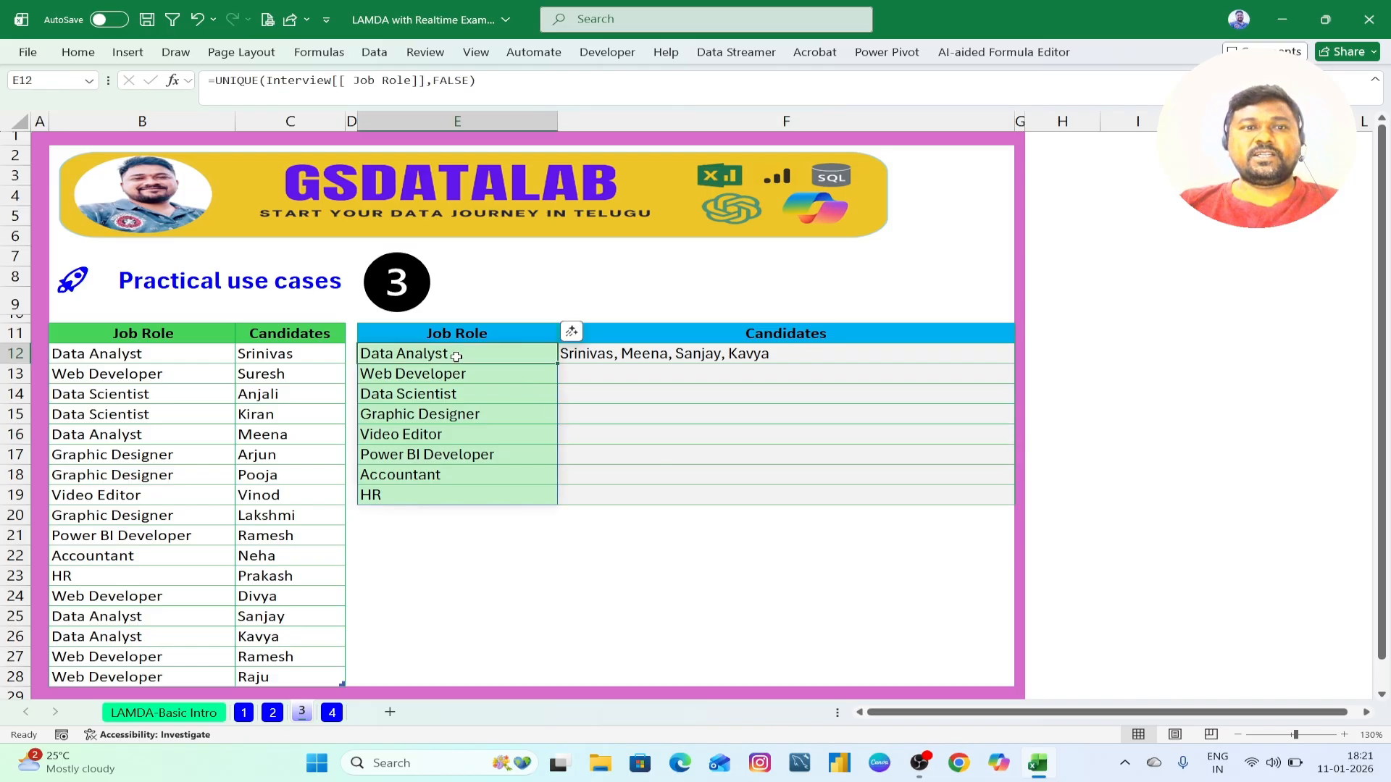
{"action": "left_click", "coordinate": [667, 352]}
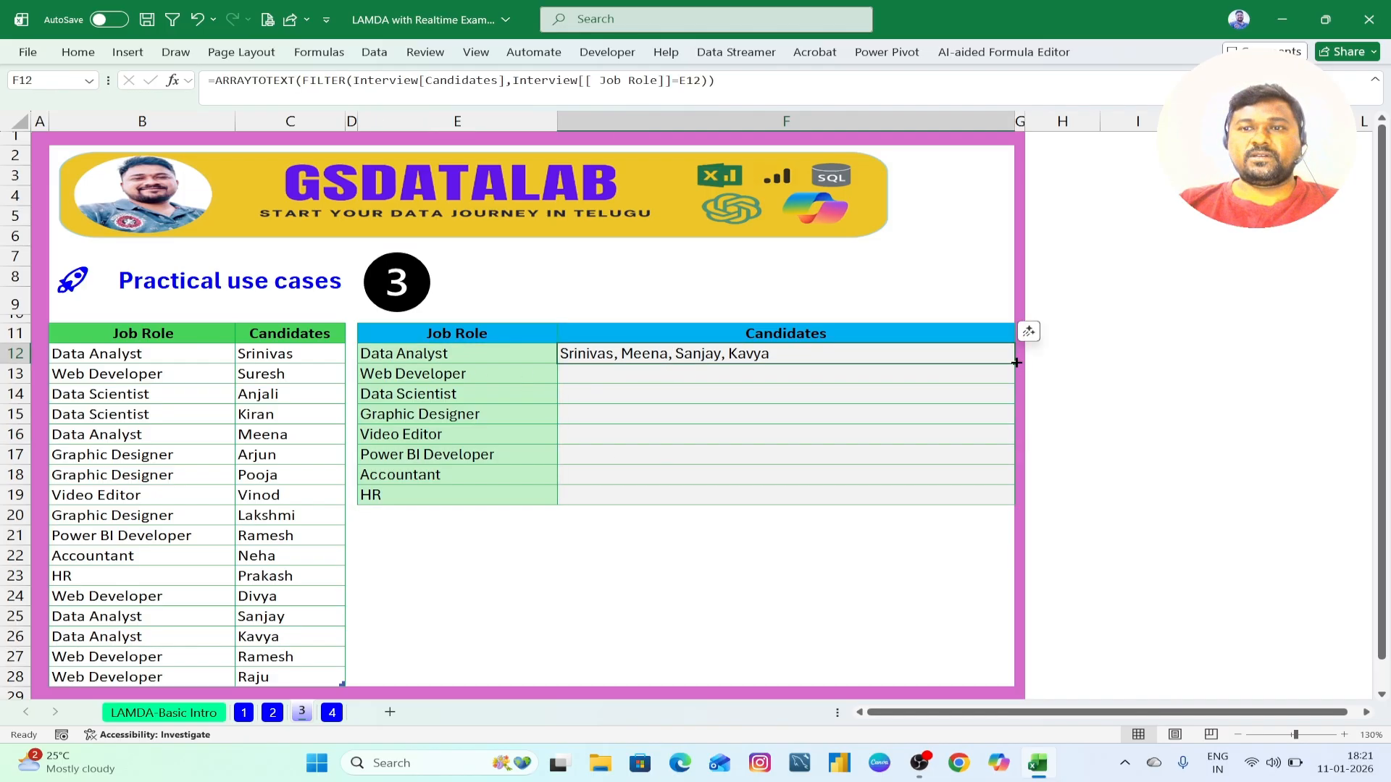
{"action": "left_click_drag", "start_coordinate": [1014, 363], "coordinate": [1021, 505]}
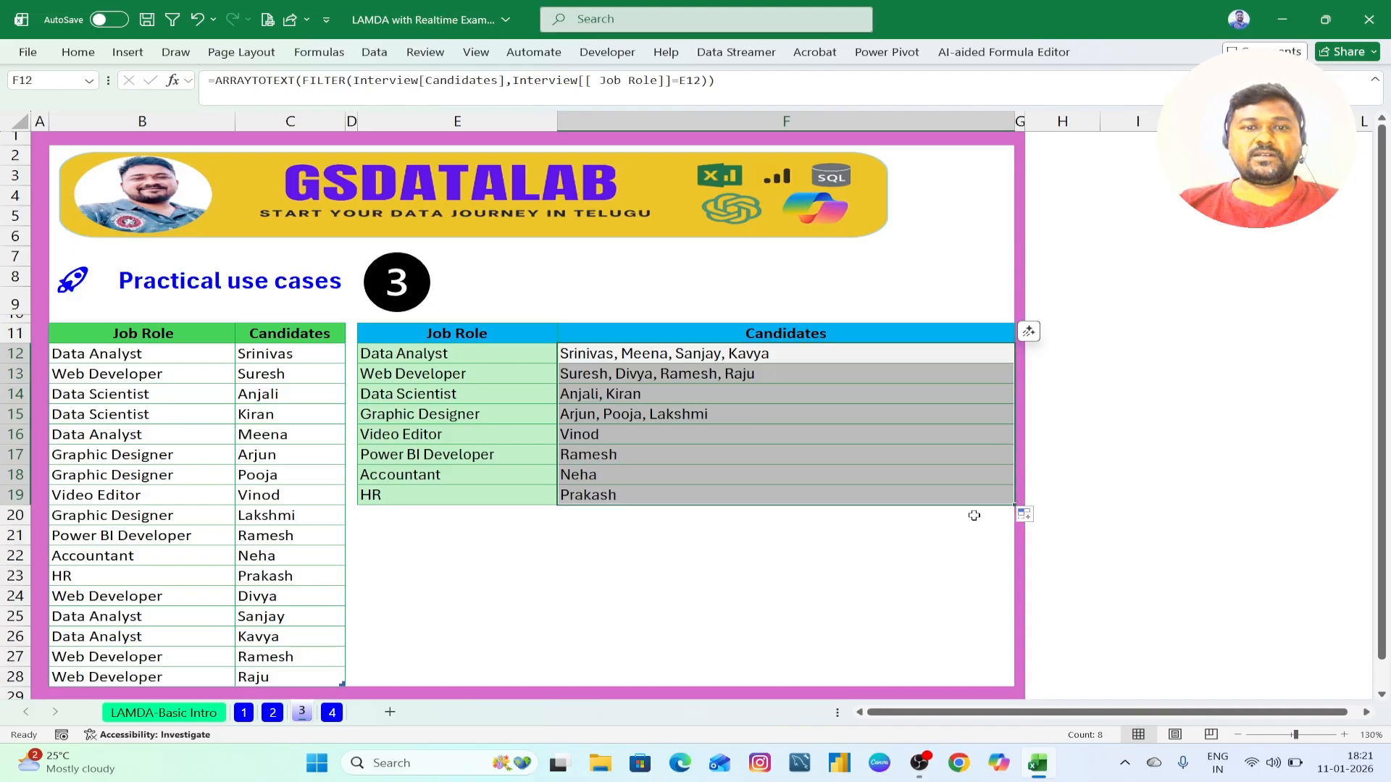
{"action": "left_click", "coordinate": [454, 497]}
{"action": "left_click", "coordinate": [615, 565]}
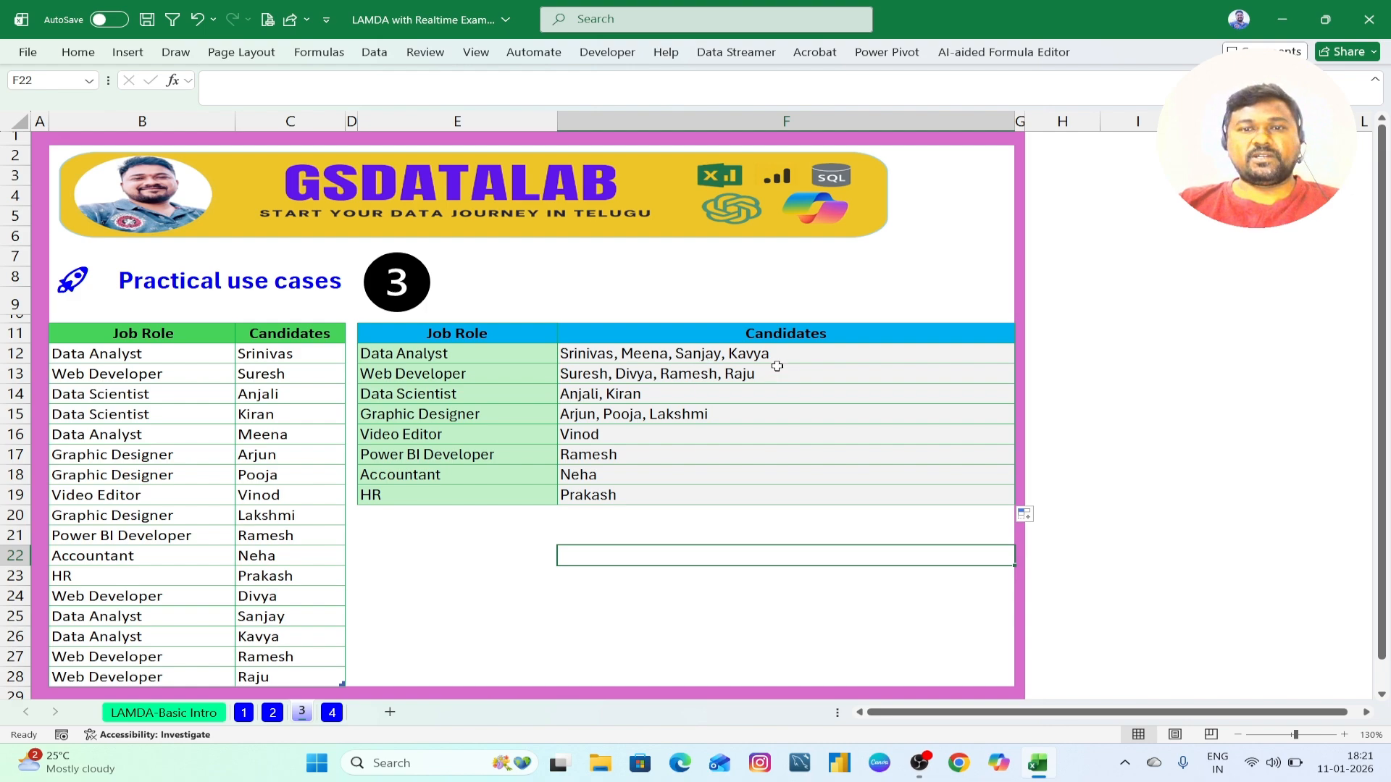
Step: Clear the filled candidate formulas from F13:F19, keeping only the one in F12
{"action": "left_click_drag", "start_coordinate": [762, 371], "coordinate": [737, 492]}
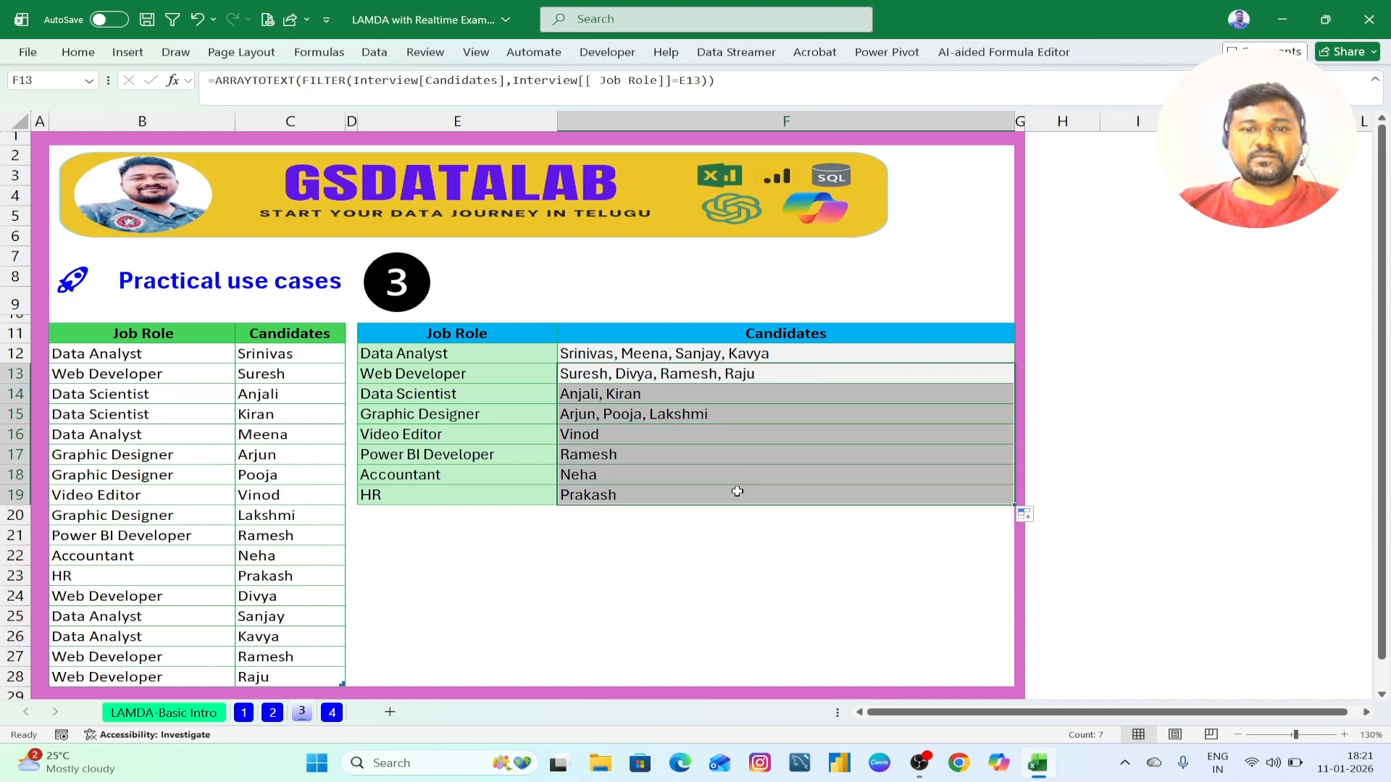
{"action": "key", "text": "Delete"}
{"action": "left_click", "coordinate": [648, 592]}
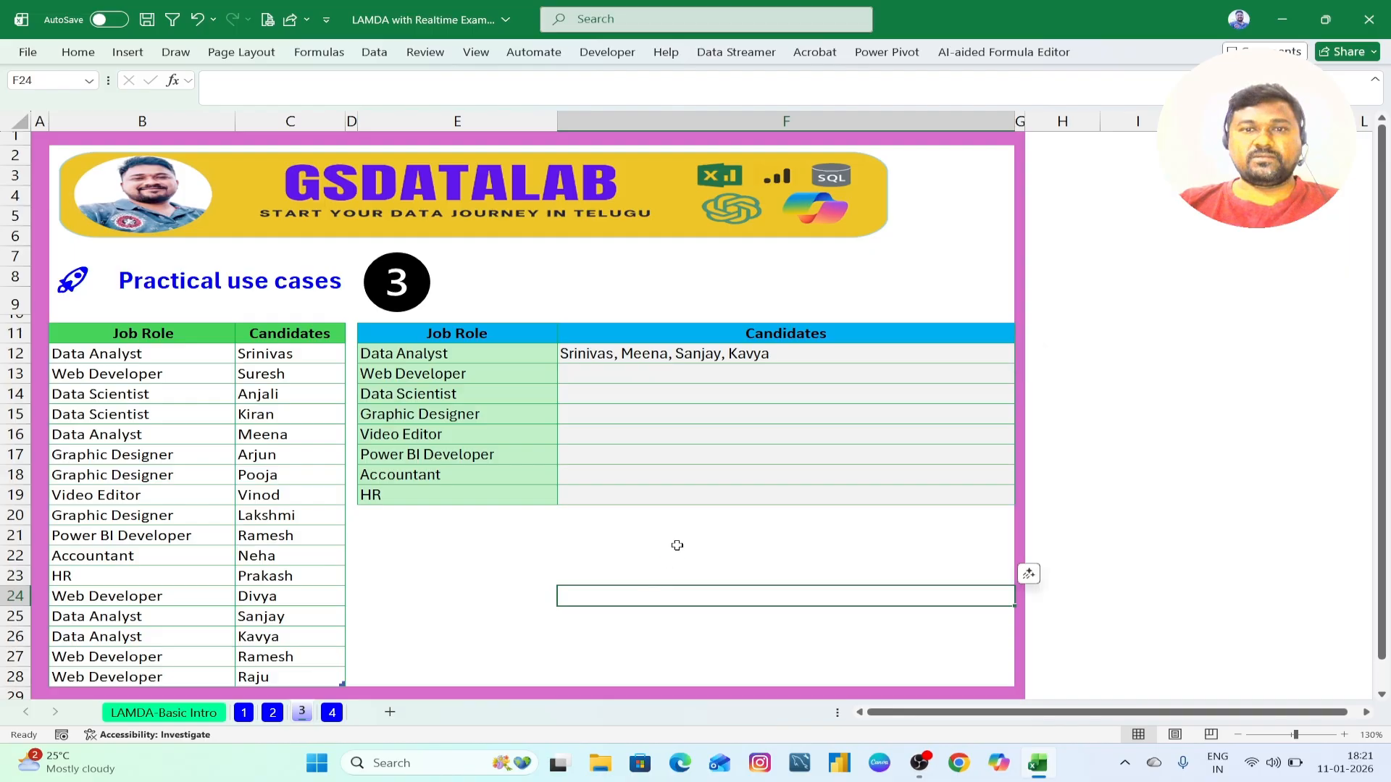
Step: Edit the formula in F12 and insert an opening LAMBDA function in front of ARRAYTOTEXT
{"action": "double_click", "coordinate": [802, 353]}
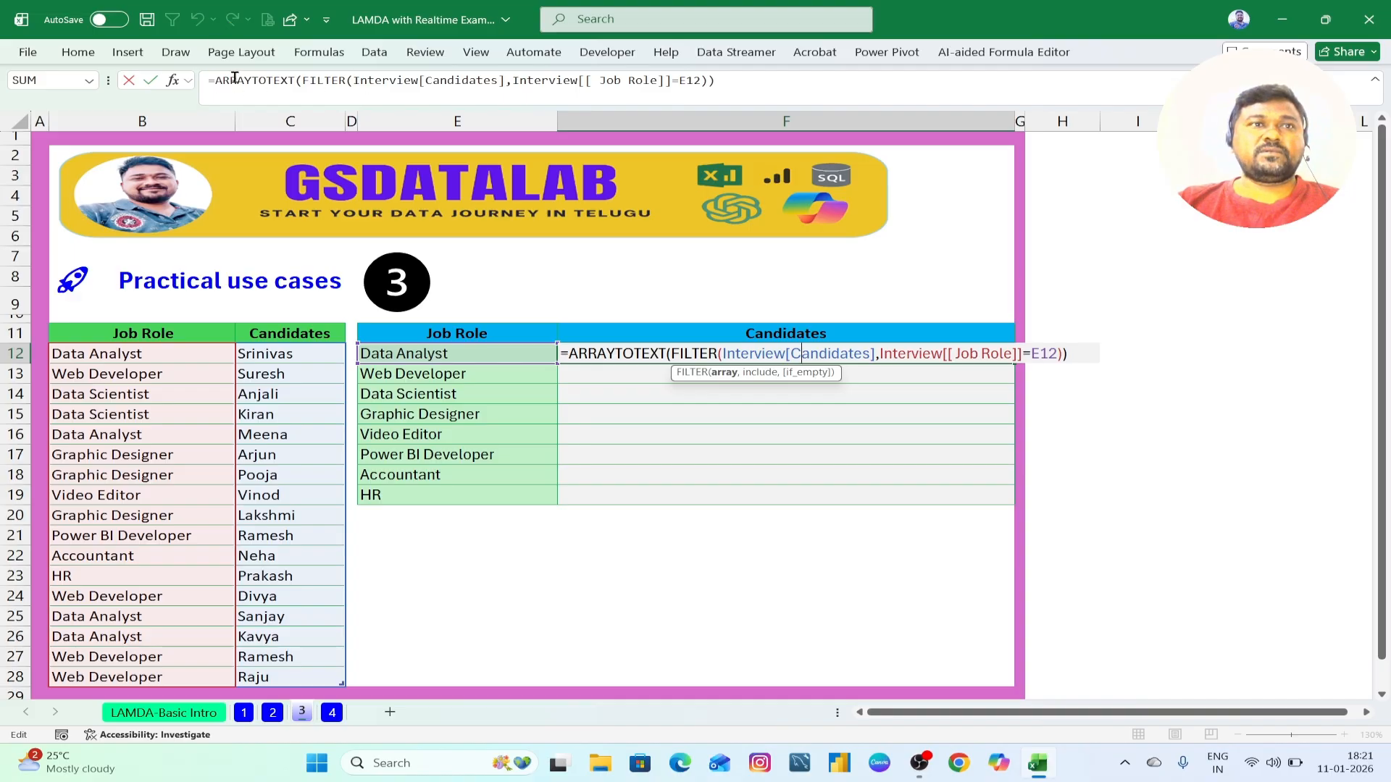
{"action": "left_click_drag", "start_coordinate": [217, 77], "coordinate": [601, 78]}
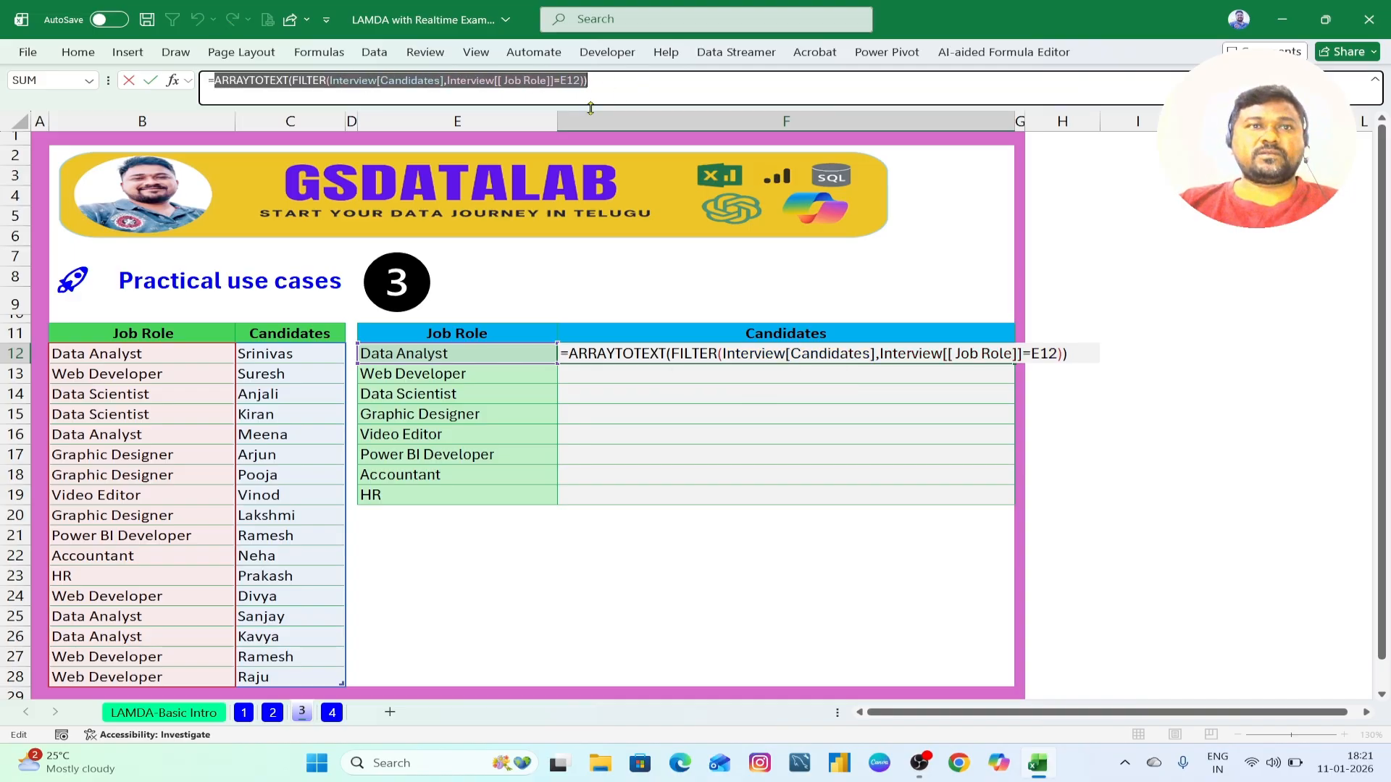
{"action": "left_click_drag", "start_coordinate": [279, 115], "coordinate": [281, 148]}
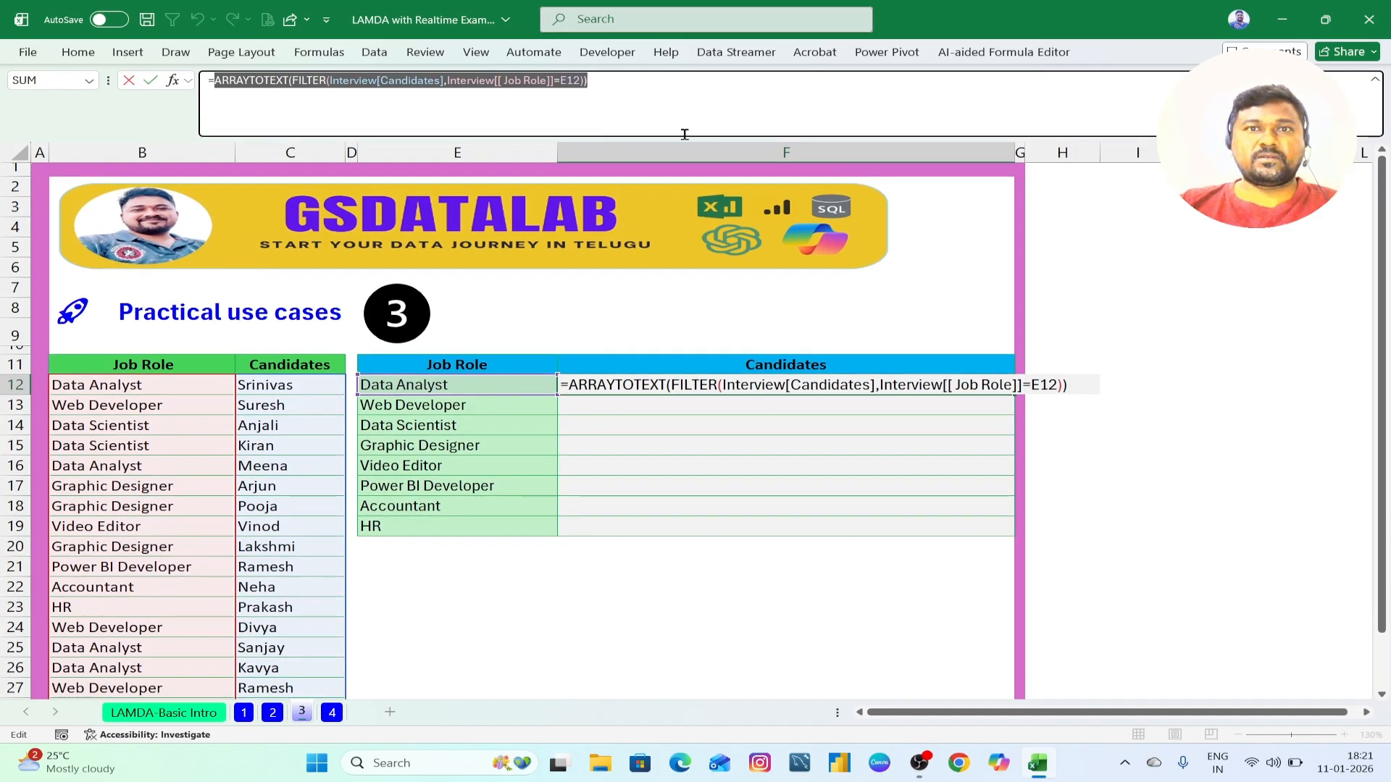
{"action": "left_click", "coordinate": [528, 80]}
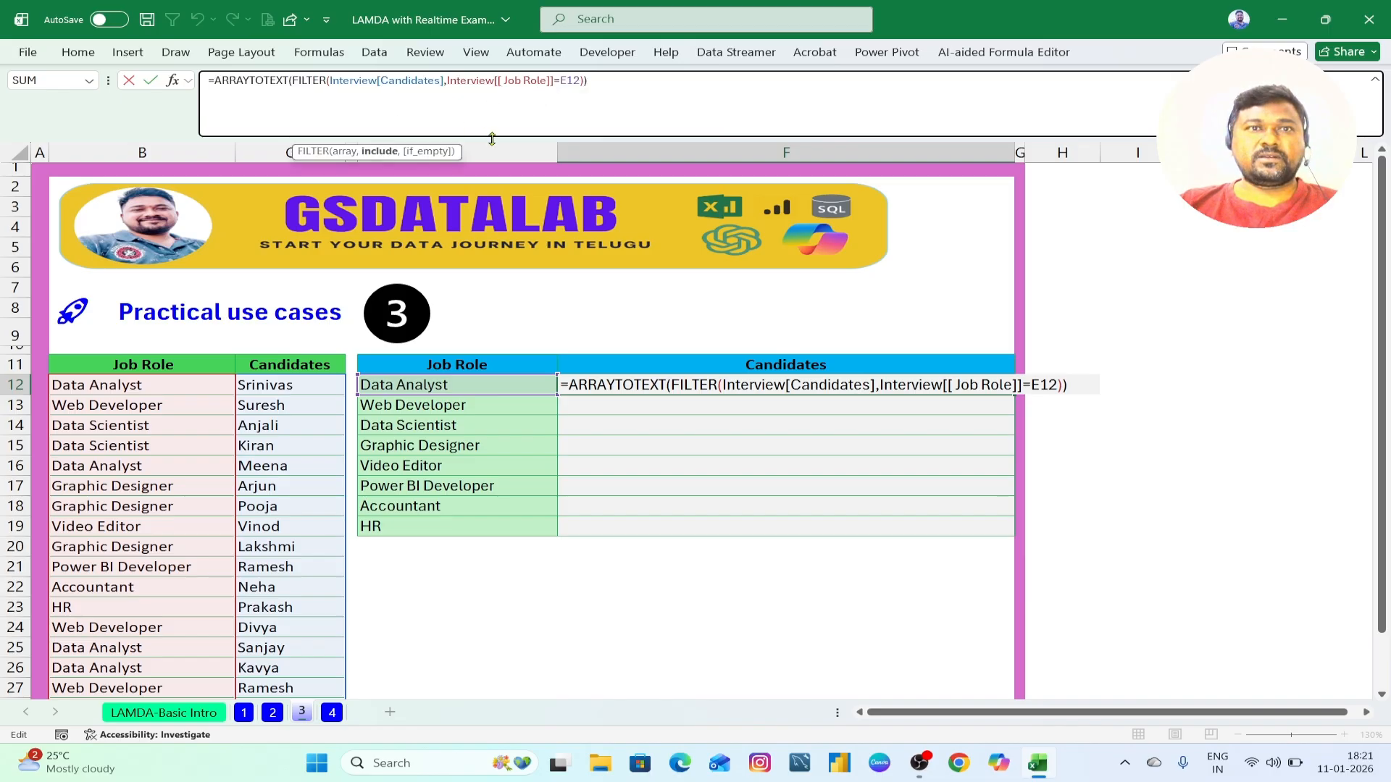
{"action": "left_click_drag", "start_coordinate": [492, 139], "coordinate": [497, 108]}
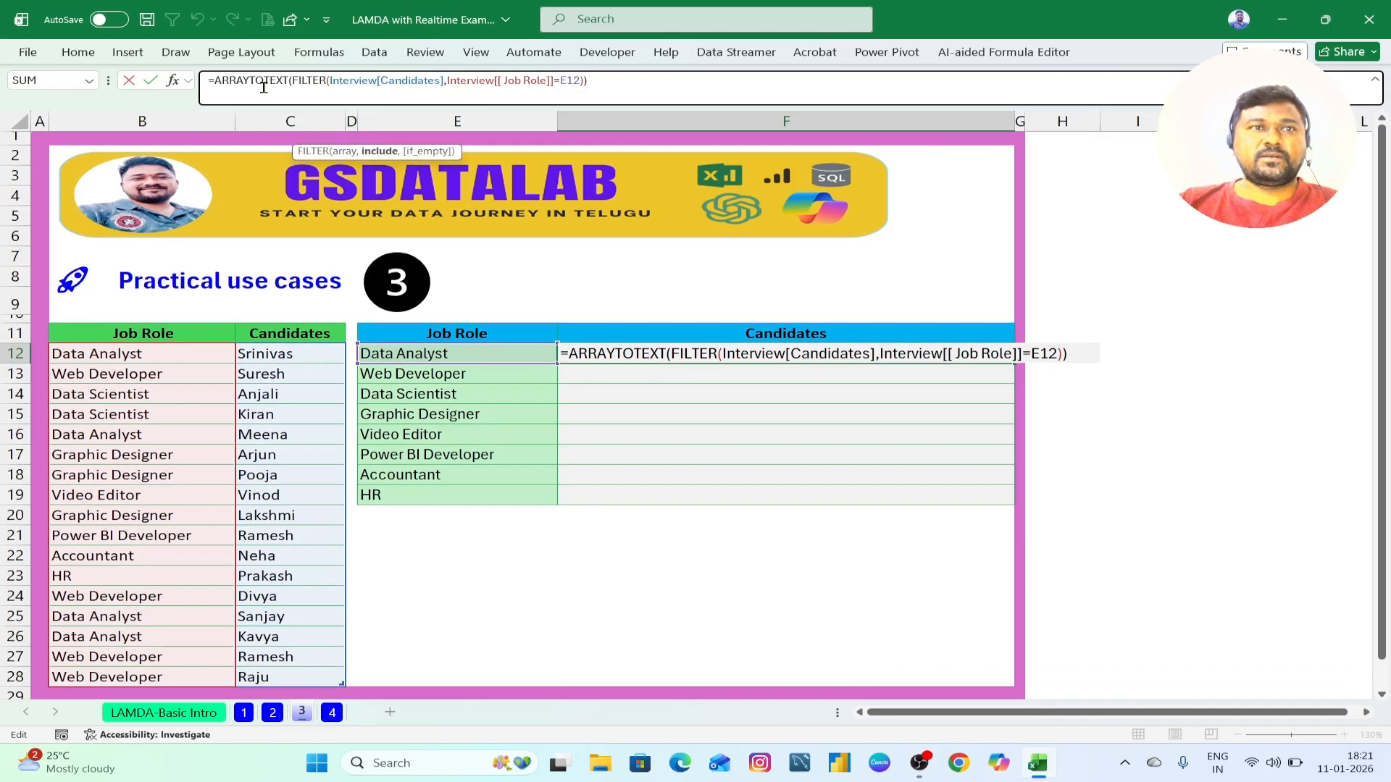
{"action": "left_click", "coordinate": [217, 78]}
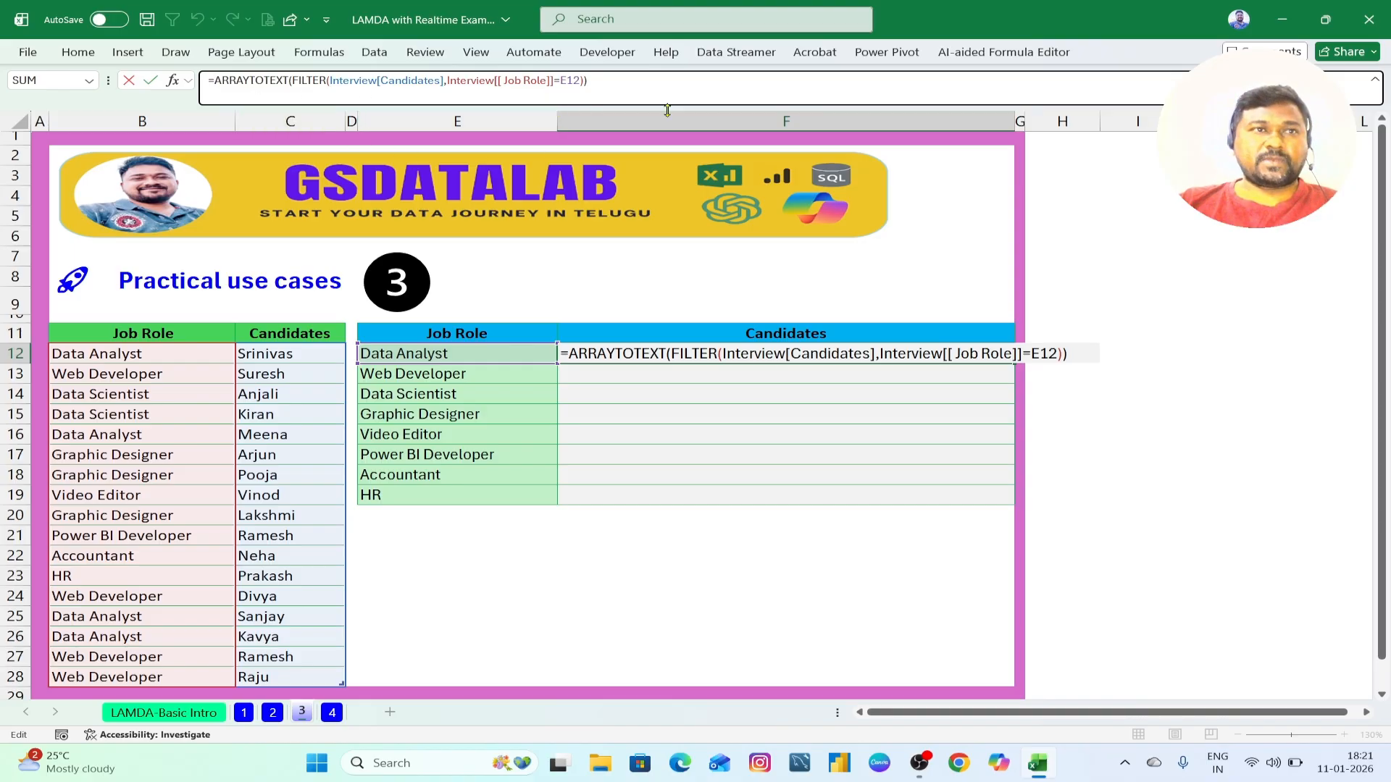
{"action": "type", "text": "la"}
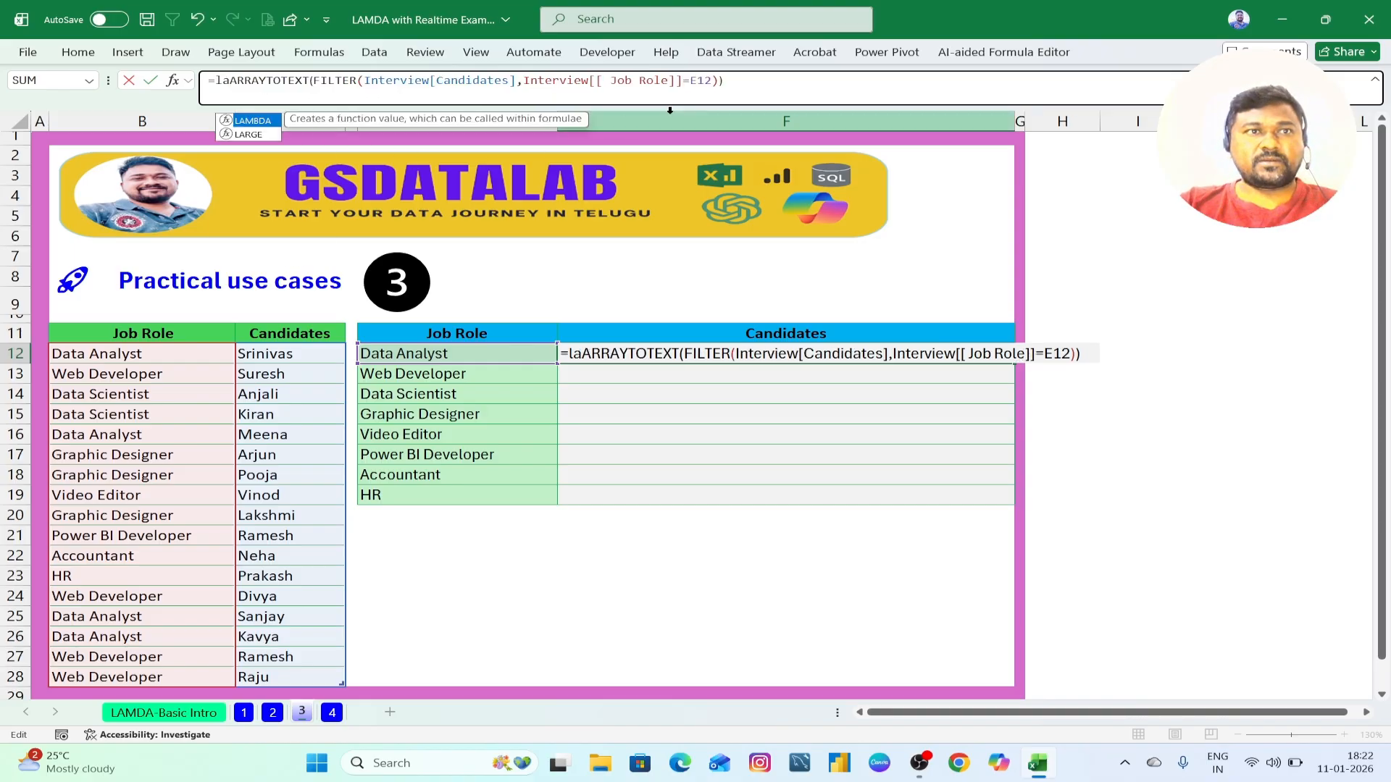
{"action": "key", "text": "Tab"}
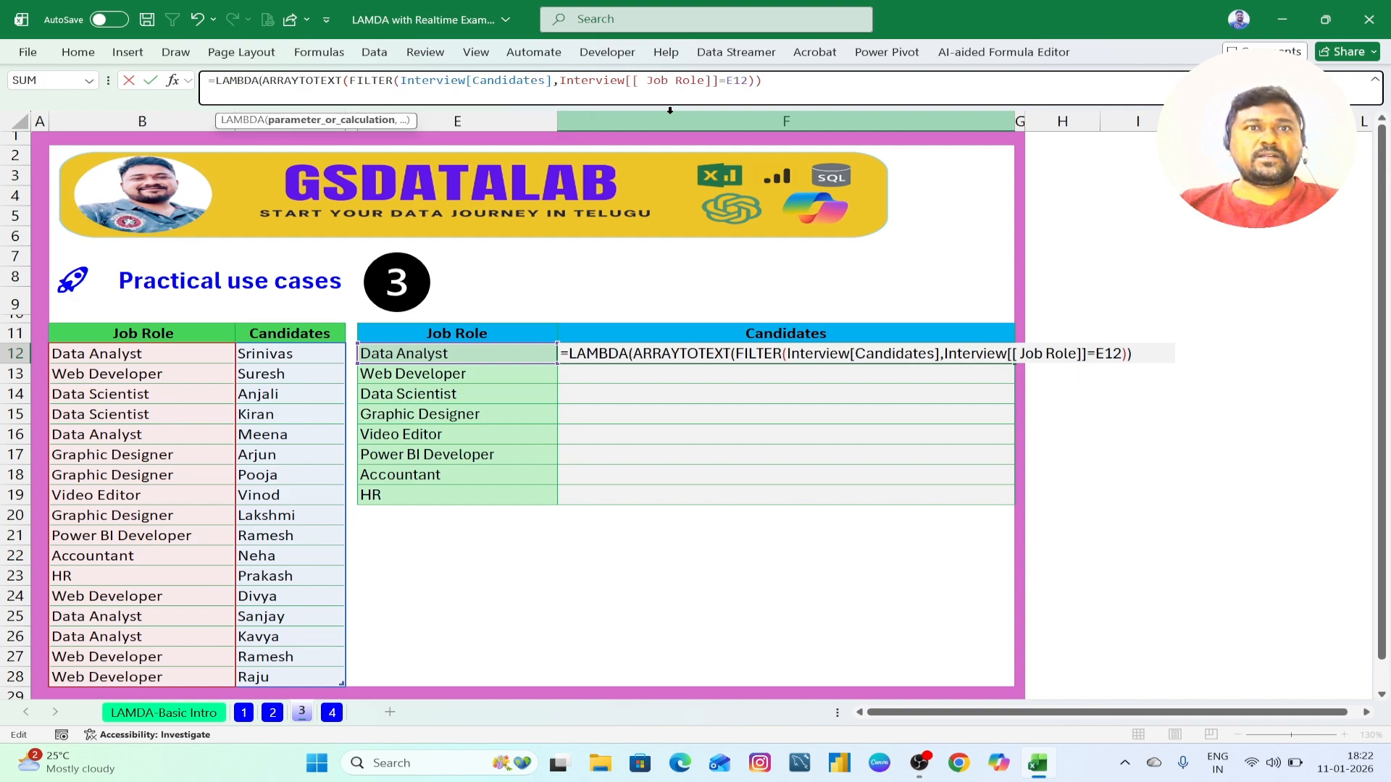
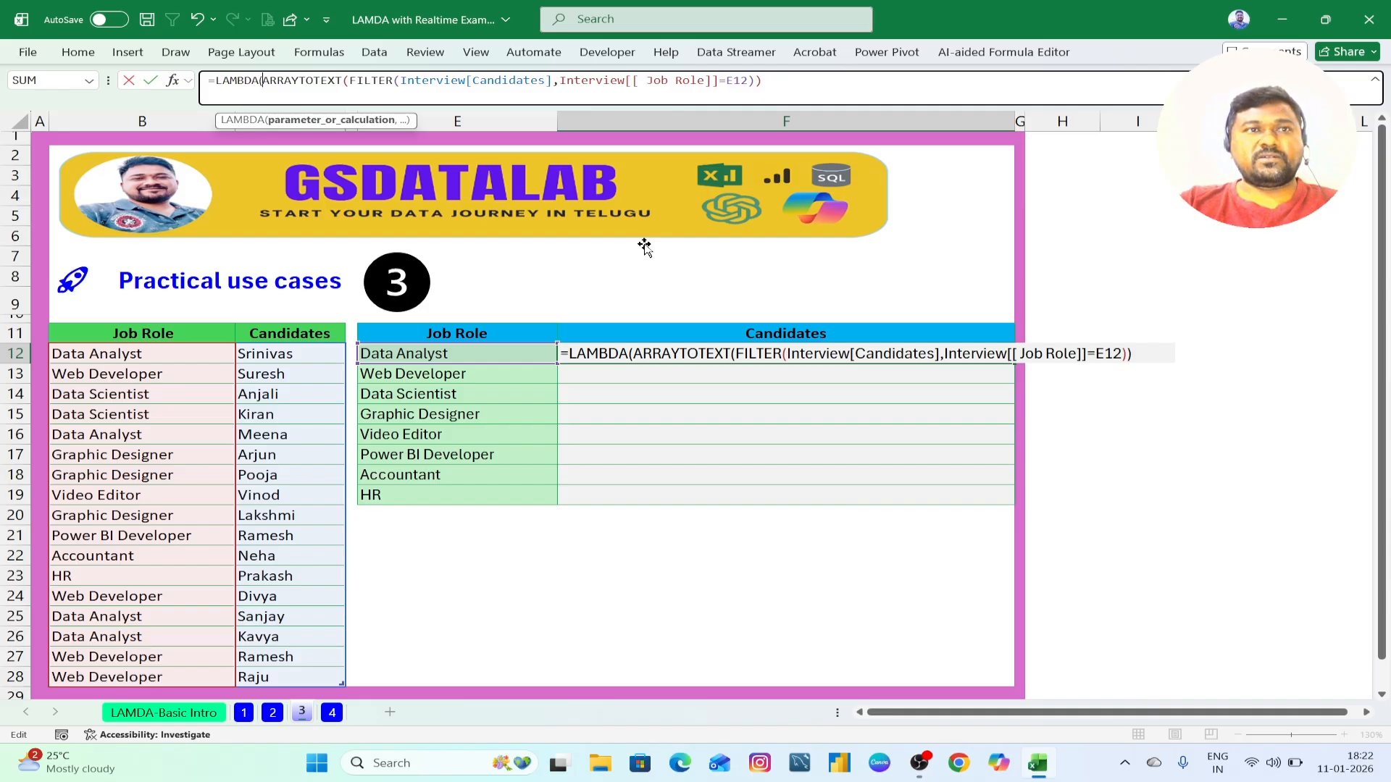
Step: Add the LAMBDA parameters Outputrange, Criteriarange and Criteria before the ARRAYTOTEXT calculation in F12
{"action": "type", "text": "O"}
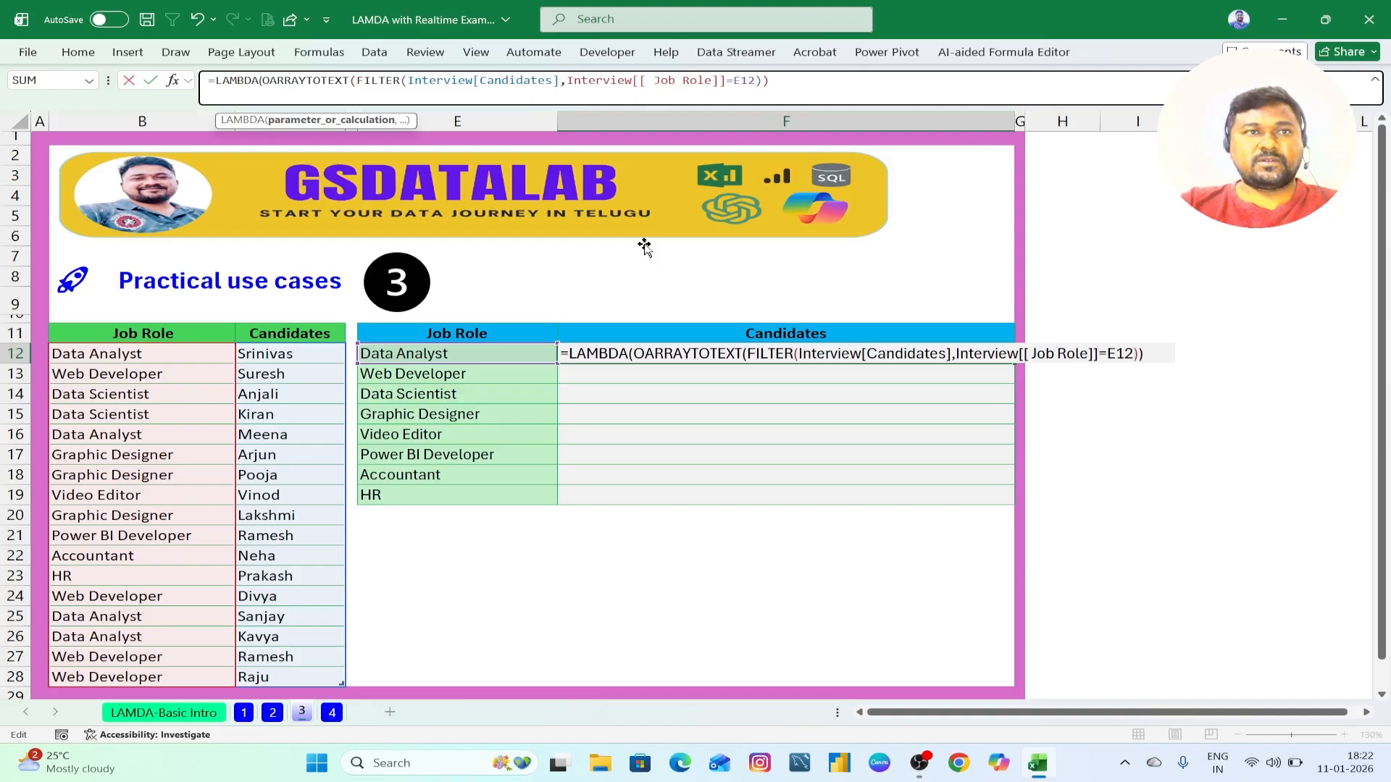
{"action": "type", "text": "utpu"}
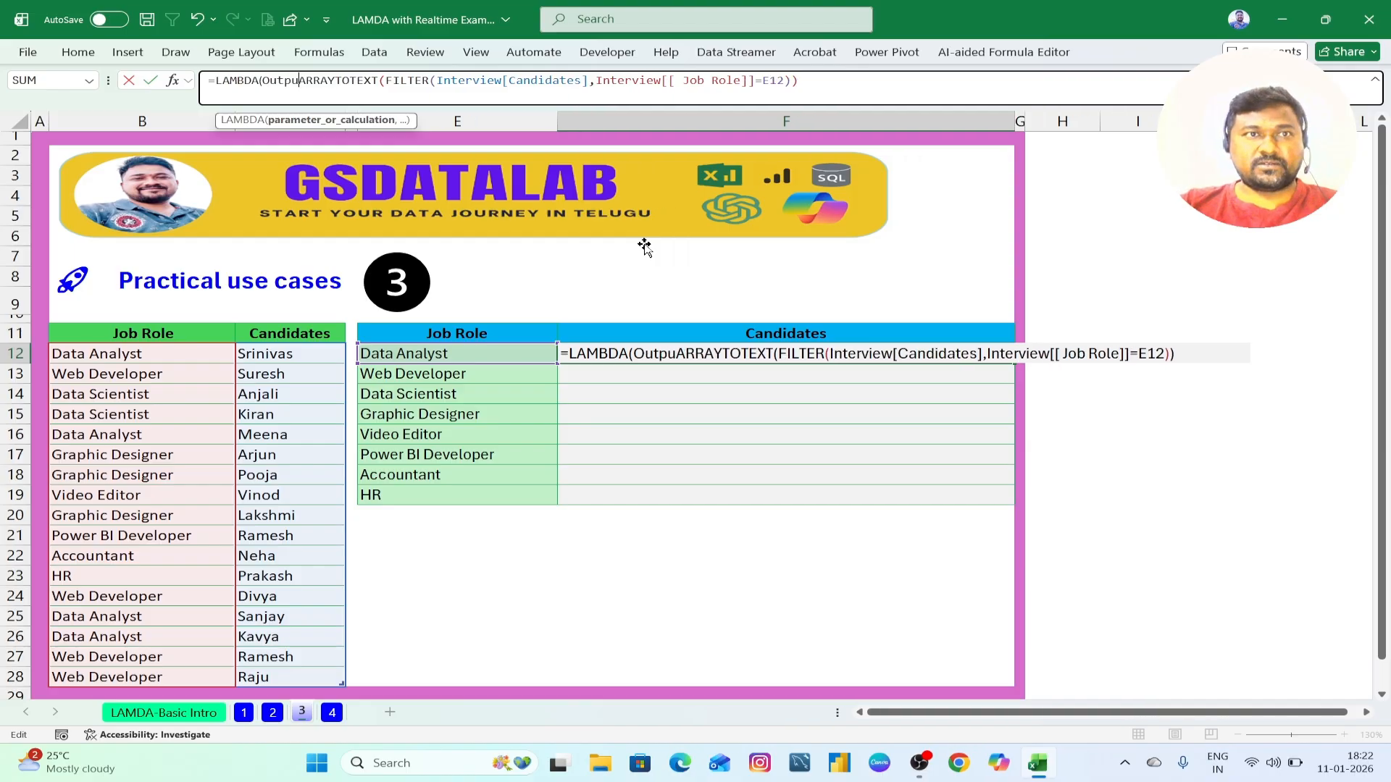
{"action": "type", "text": "t"}
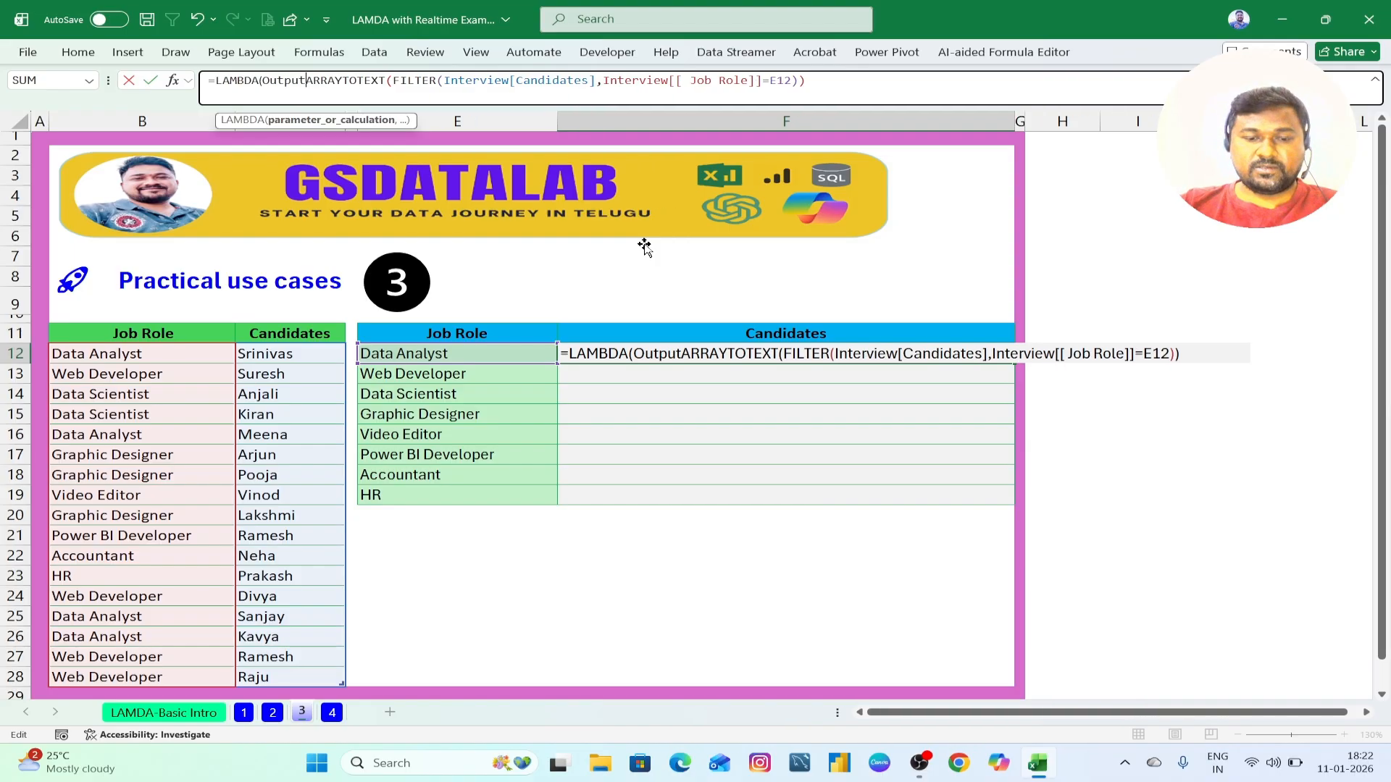
{"action": "type", "text": "range"}
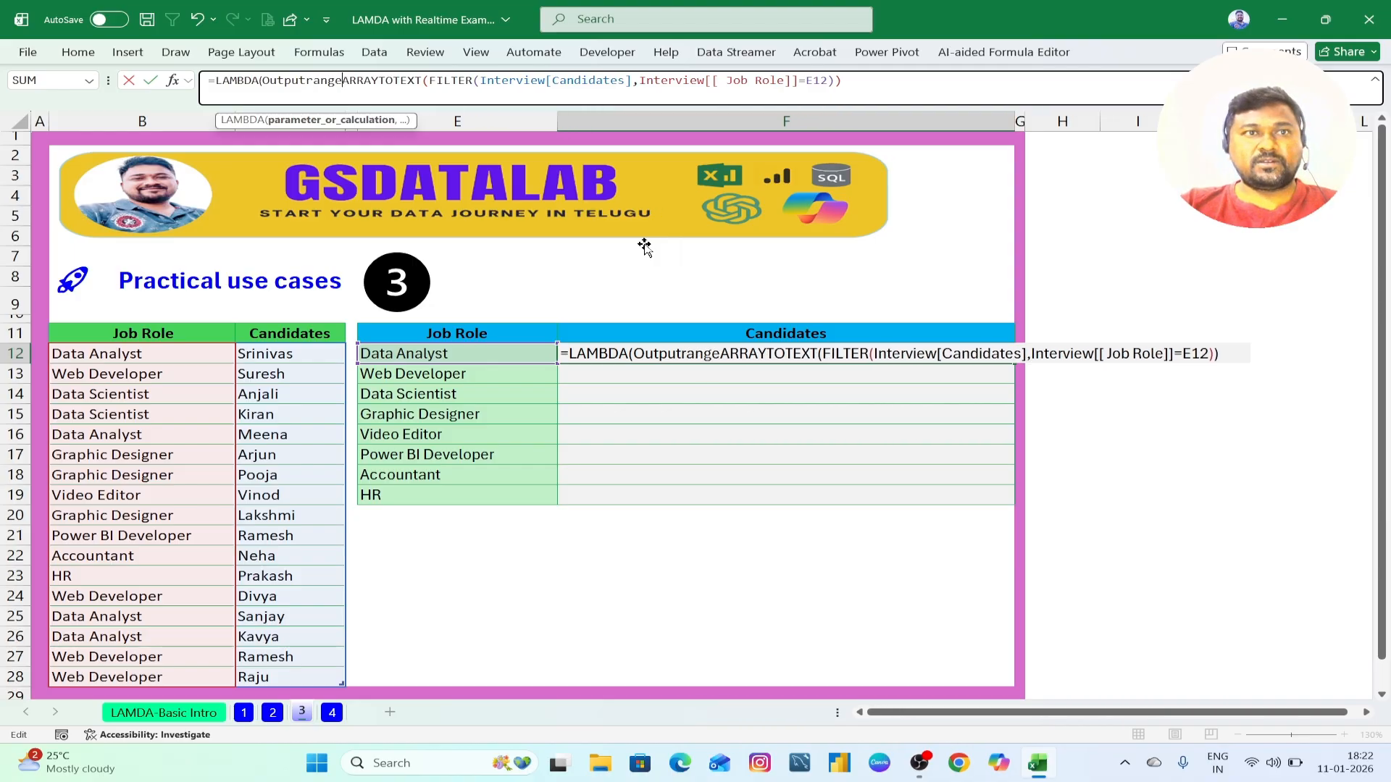
{"action": "type", "text": ","}
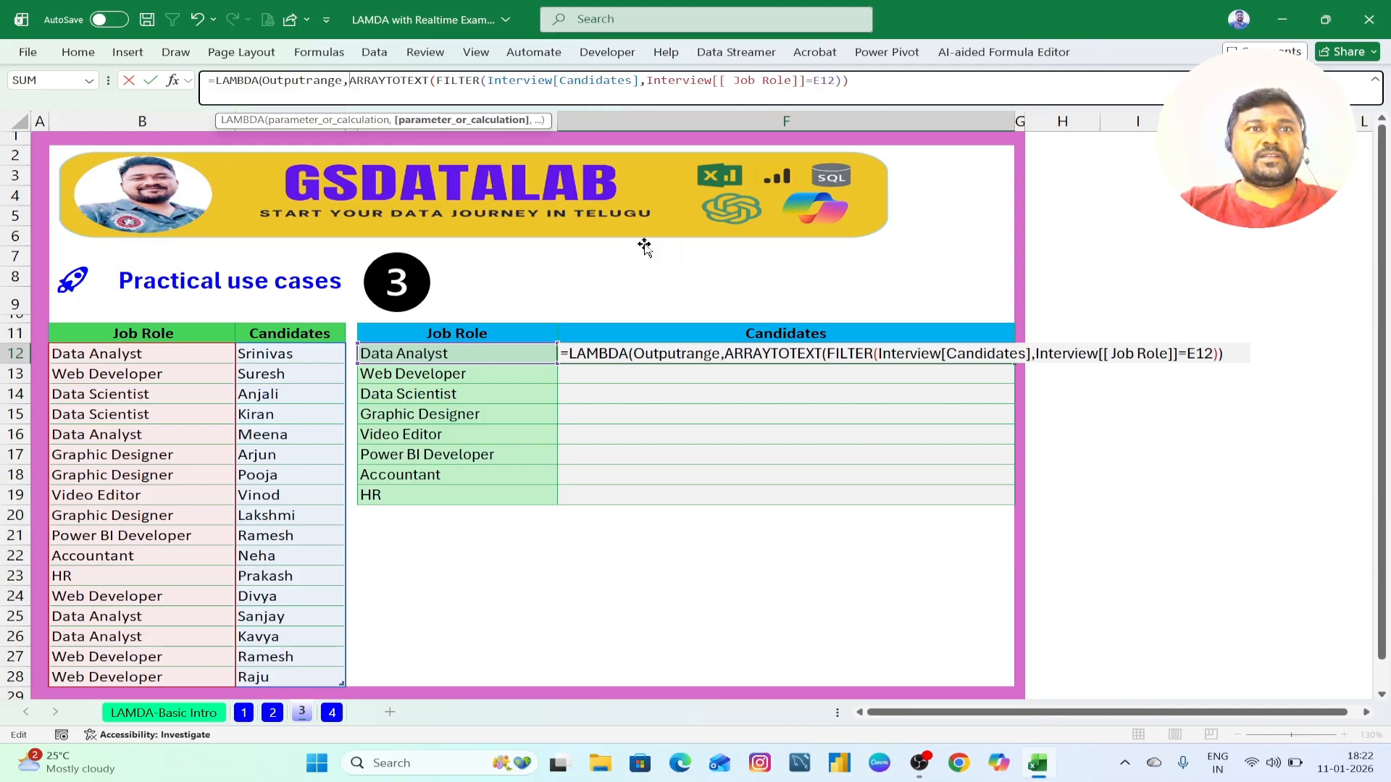
{"action": "type", "text": "Cr"}
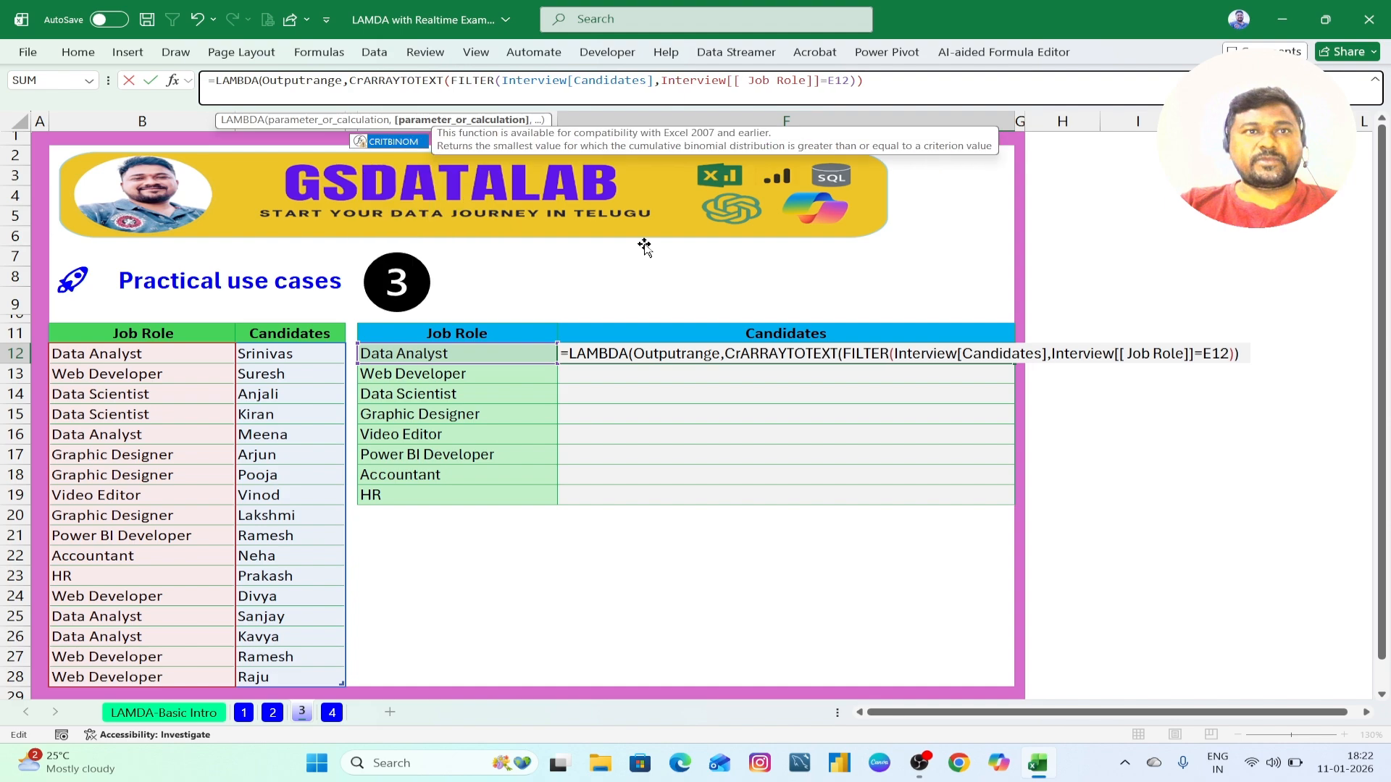
{"action": "type", "text": "iteria"}
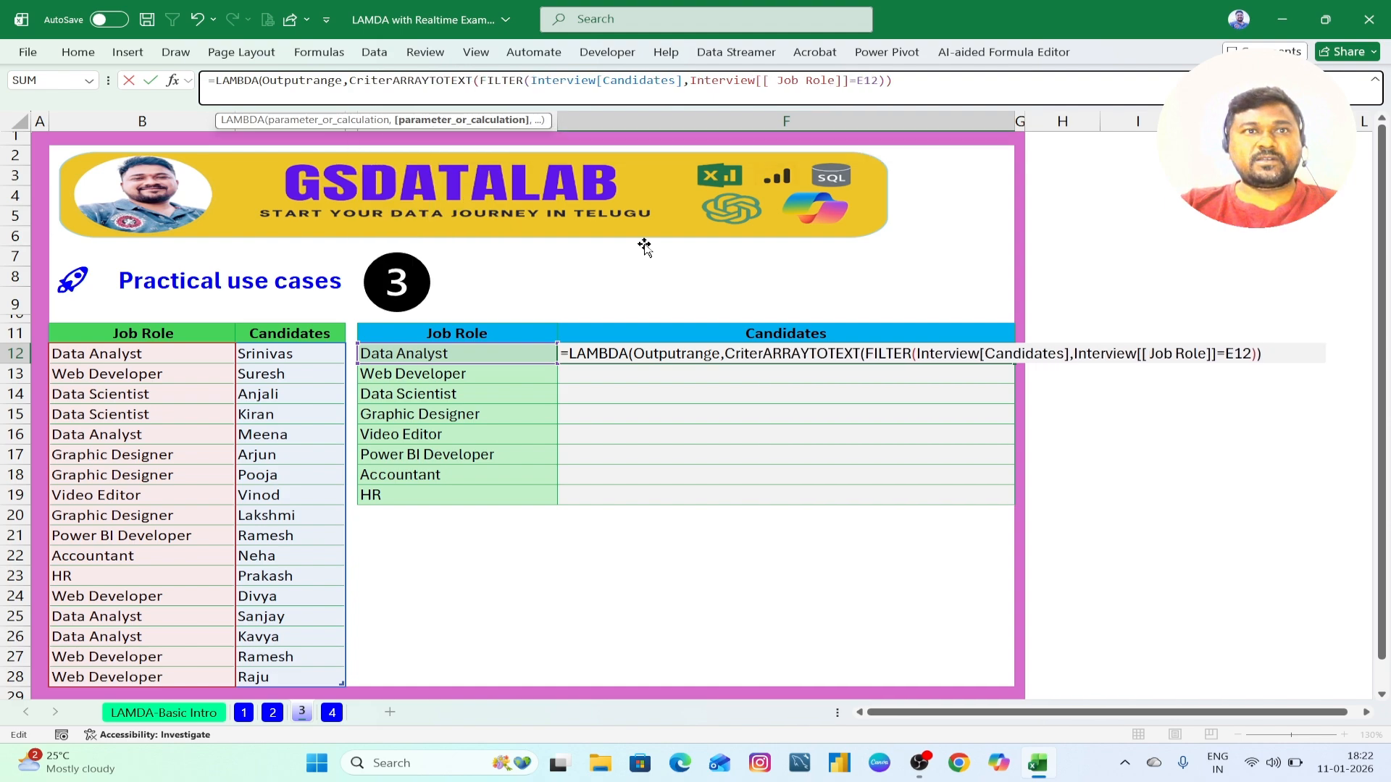
{"action": "type", "text": "range"}
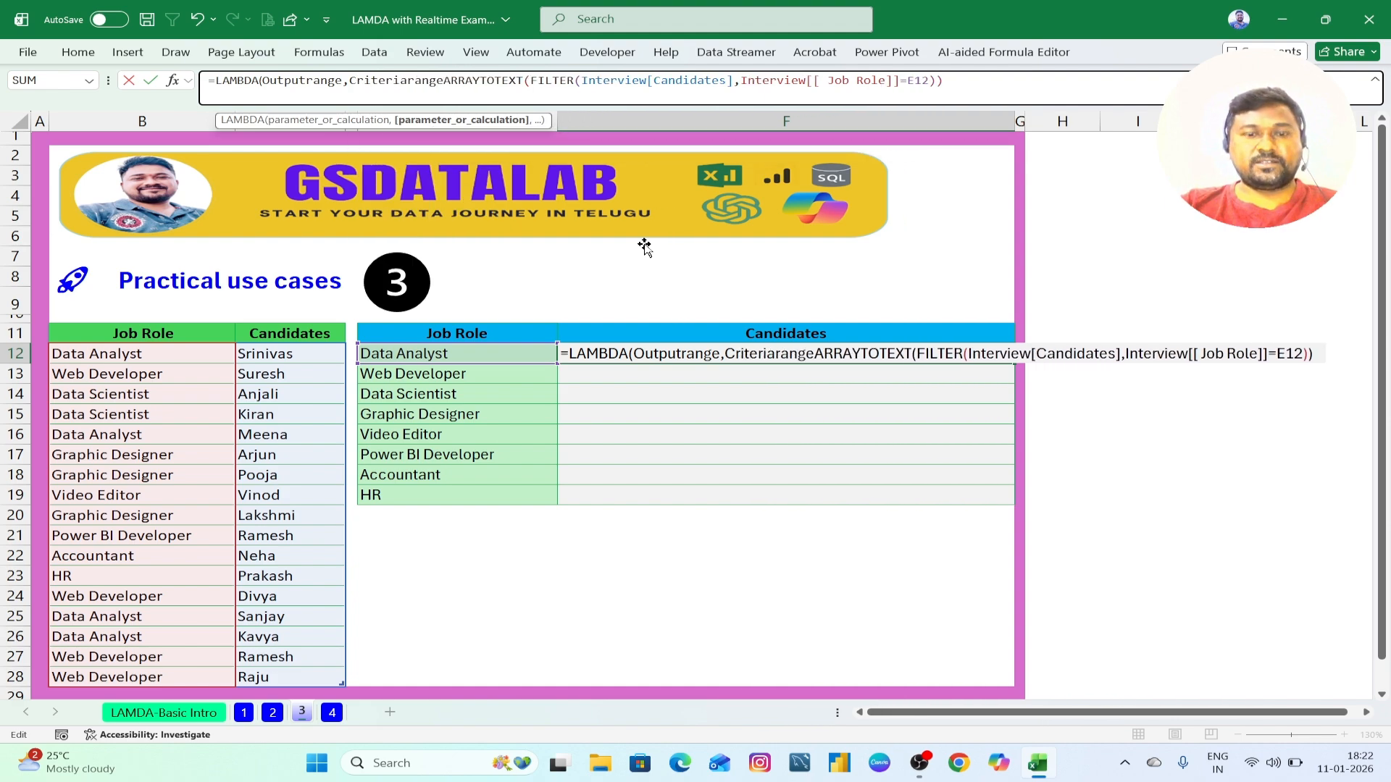
{"action": "type", "text": ",C"}
{"action": "type", "text": "riteri"}
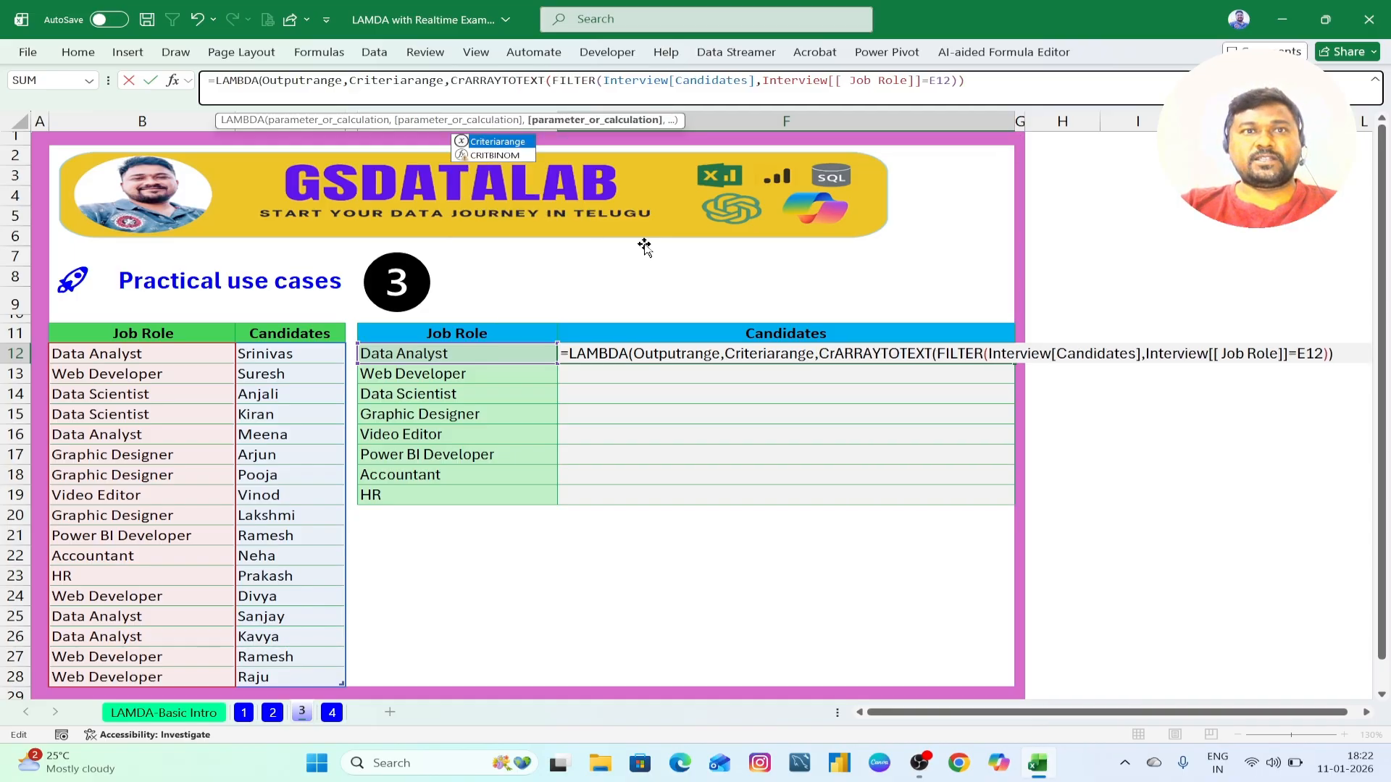
{"action": "type", "text": "a"}
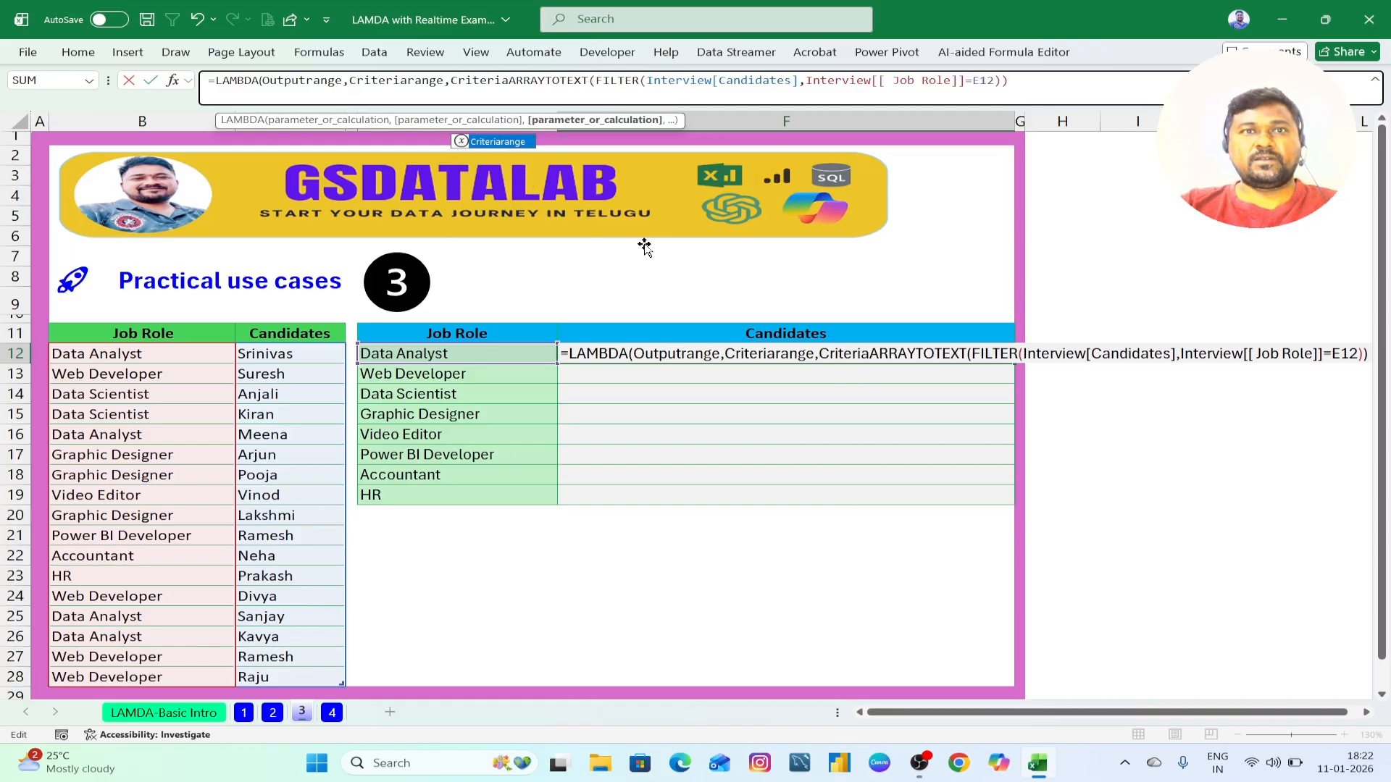
{"action": "type", "text": ","}
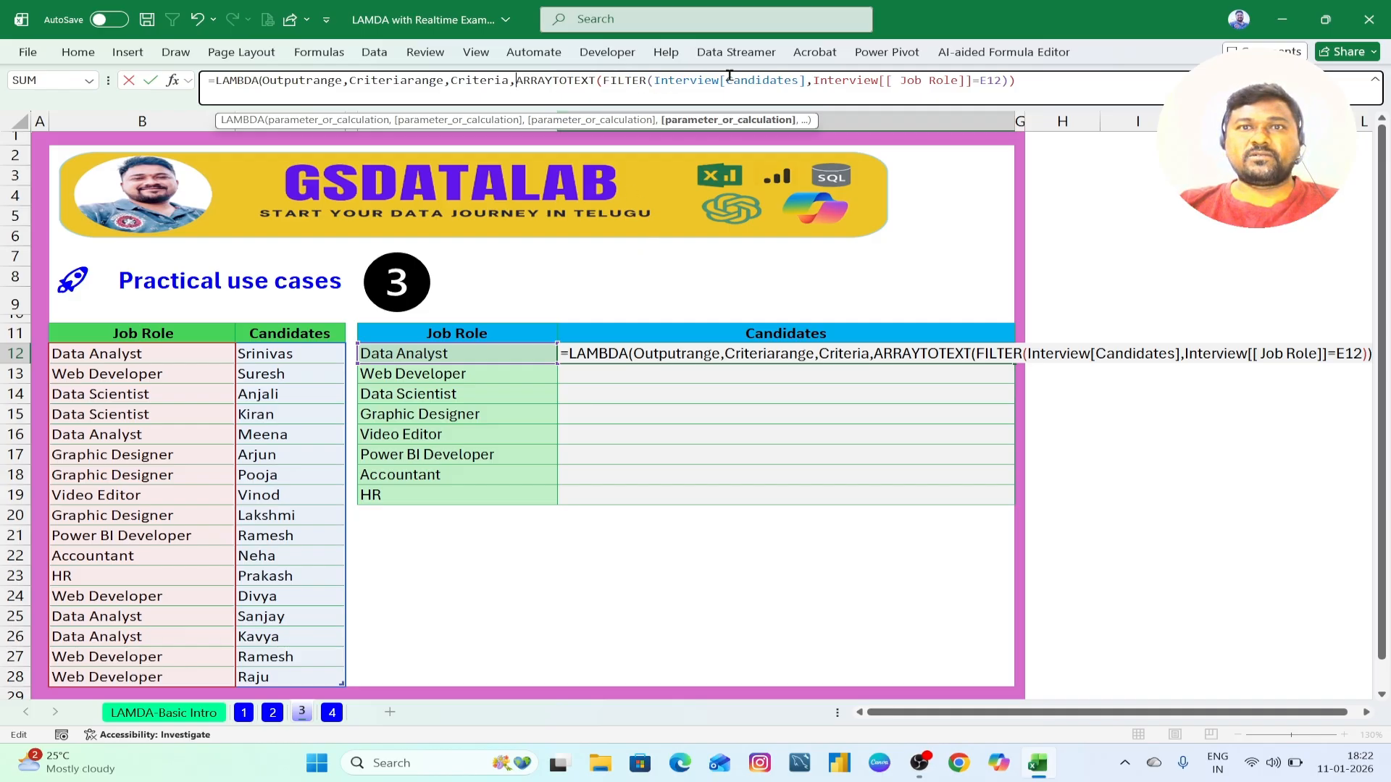
Step: Review the FILTER references in the F12 formula and replace Interview[Candidates] with the Outputrange parameter
{"action": "left_click_drag", "start_coordinate": [727, 80], "coordinate": [789, 80]}
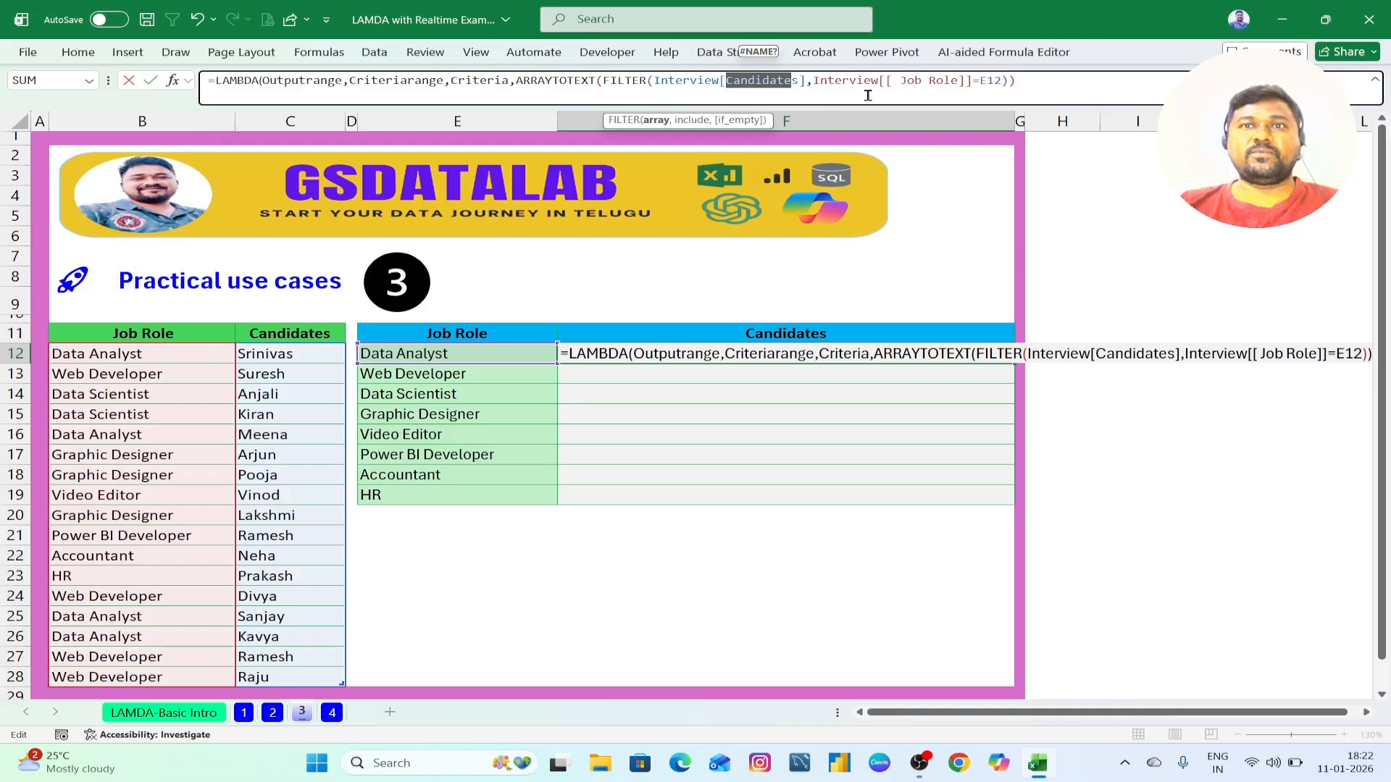
{"action": "left_click_drag", "start_coordinate": [902, 80], "coordinate": [956, 80]}
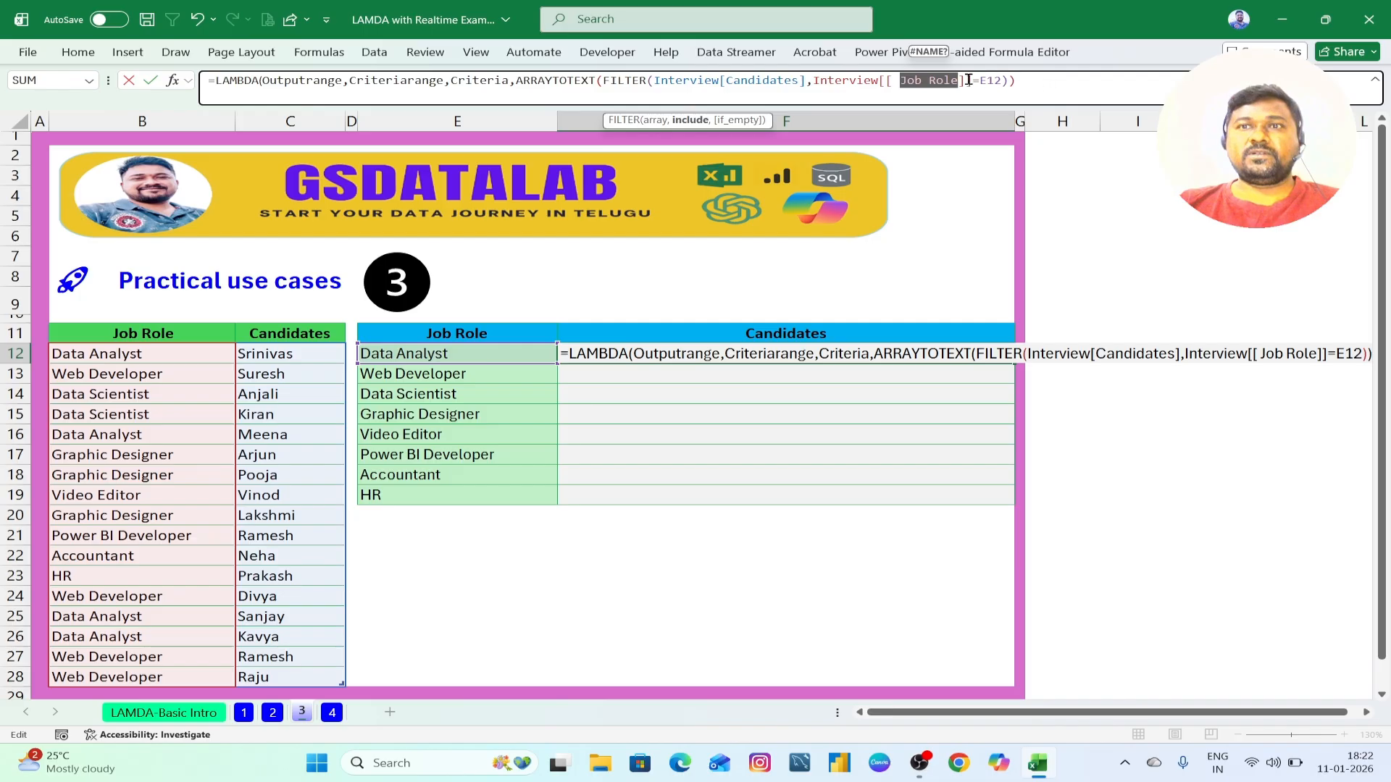
{"action": "left_click_drag", "start_coordinate": [981, 80], "coordinate": [1003, 80]}
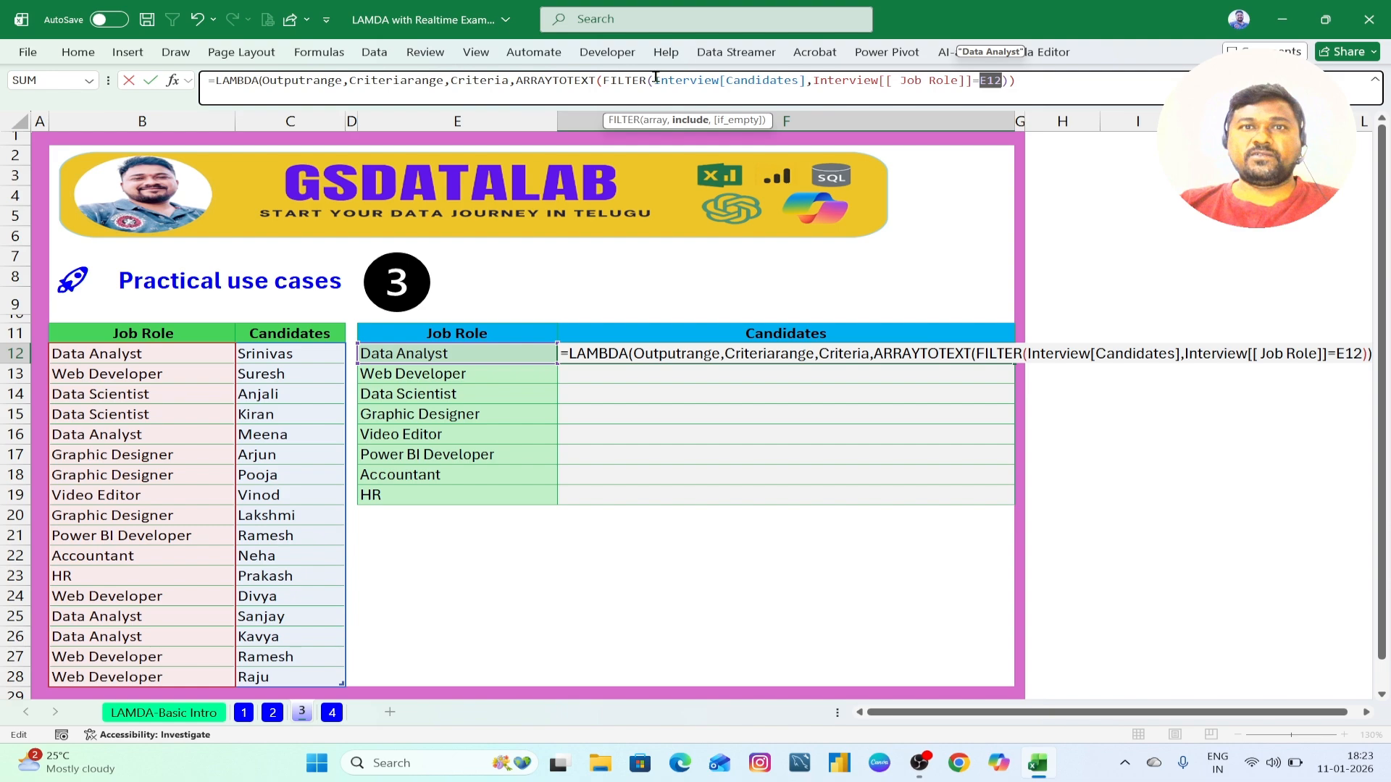
{"action": "left_click_drag", "start_coordinate": [654, 80], "coordinate": [807, 81]}
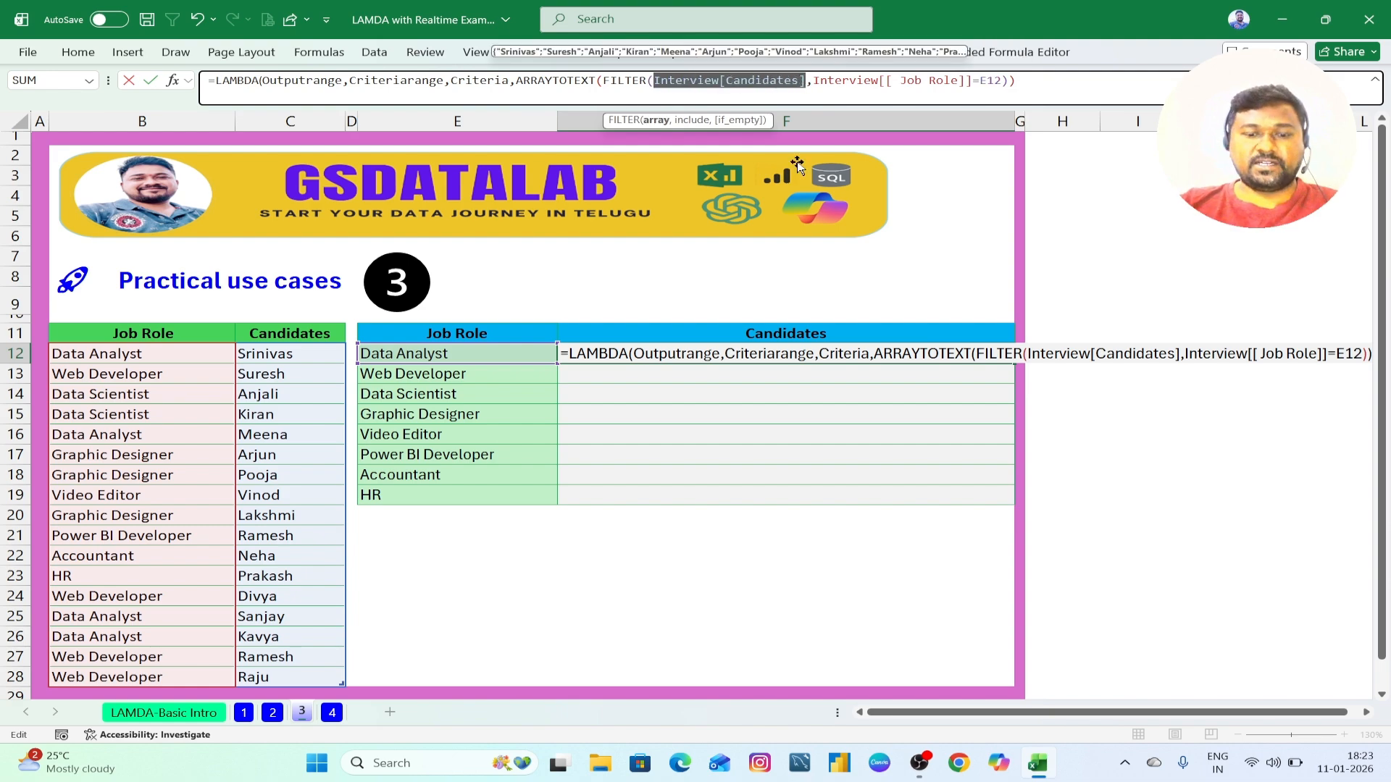
{"action": "type", "text": "Out"}
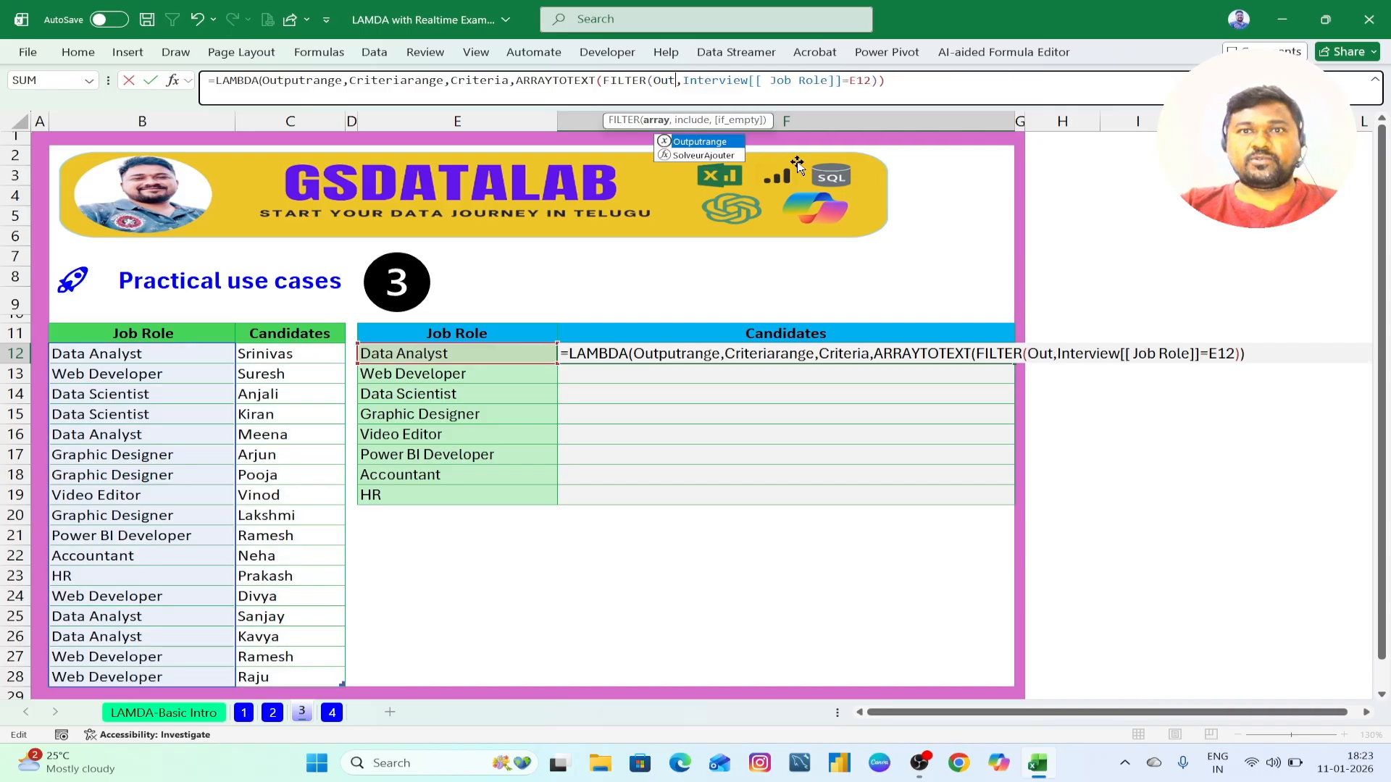
{"action": "key", "text": "Tab"}
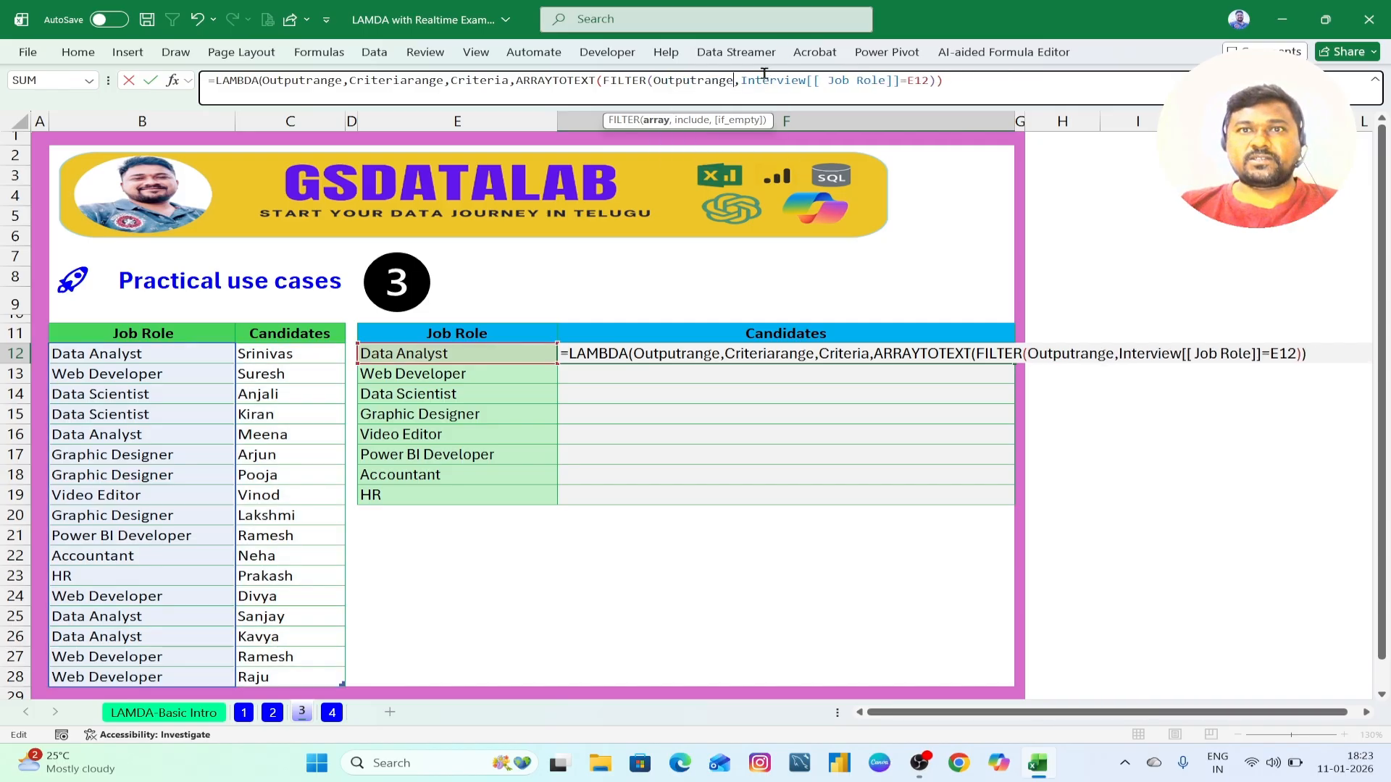
Step: Replace the FILTER condition in the F12 formula with Criteriarange=Criteria, substituting the Job Role column and the E12 reference
{"action": "left_click_drag", "start_coordinate": [740, 80], "coordinate": [900, 80]}
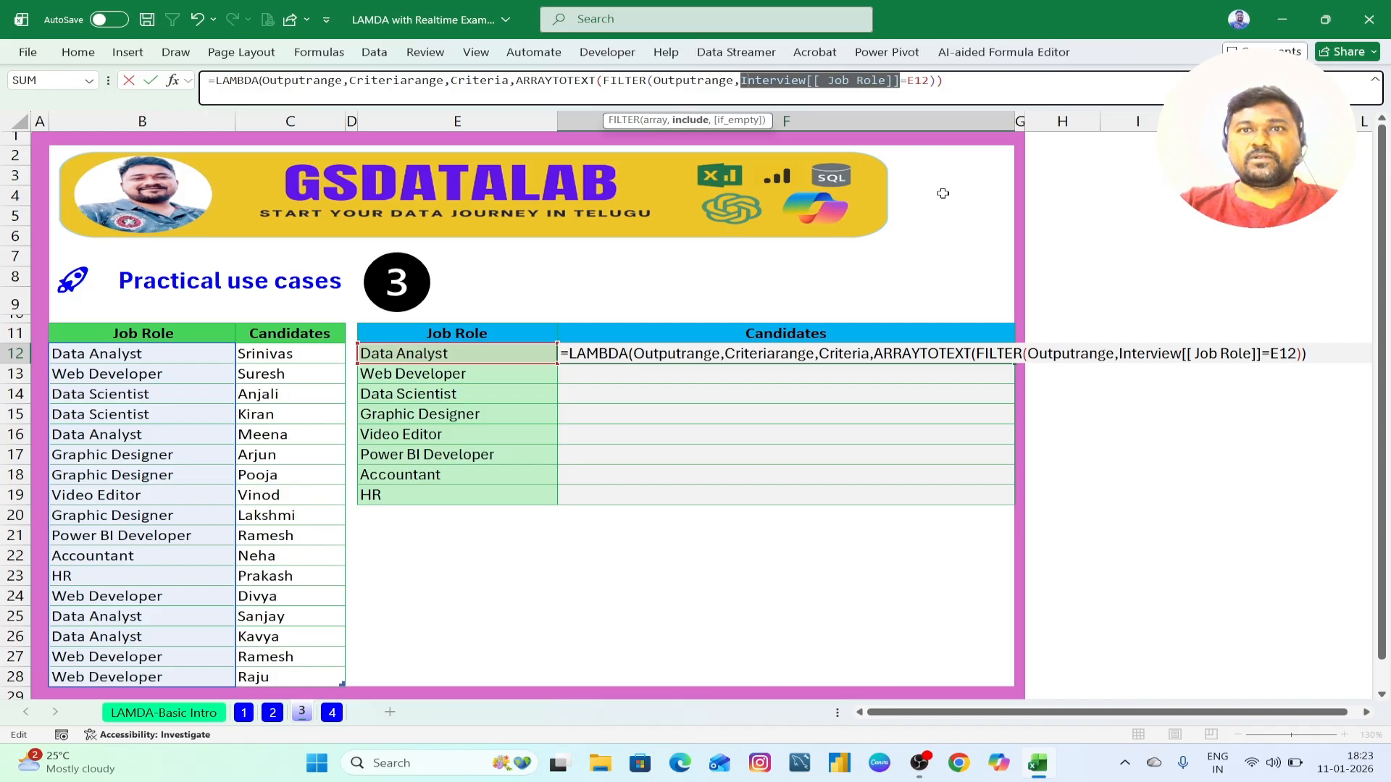
{"action": "type", "text": "Cri"}
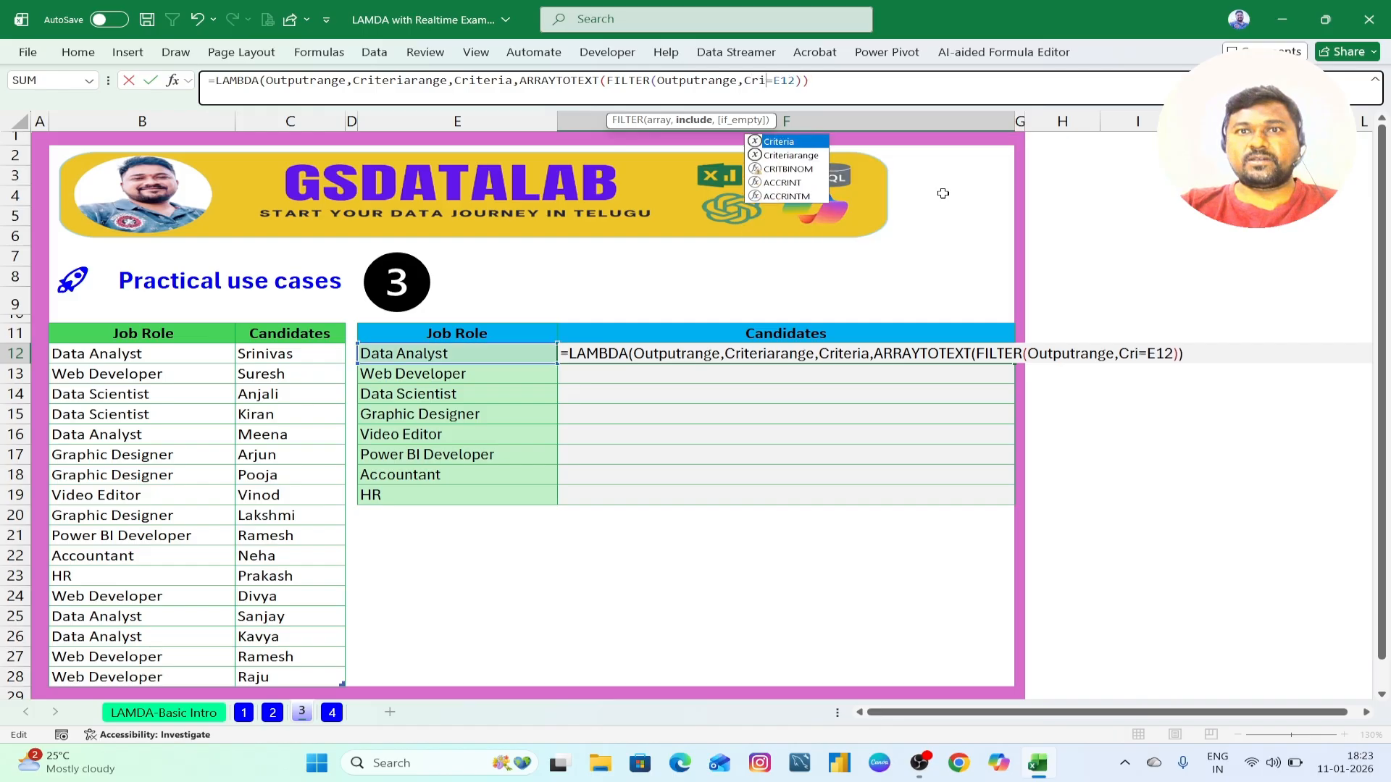
{"action": "key", "text": "Down"}
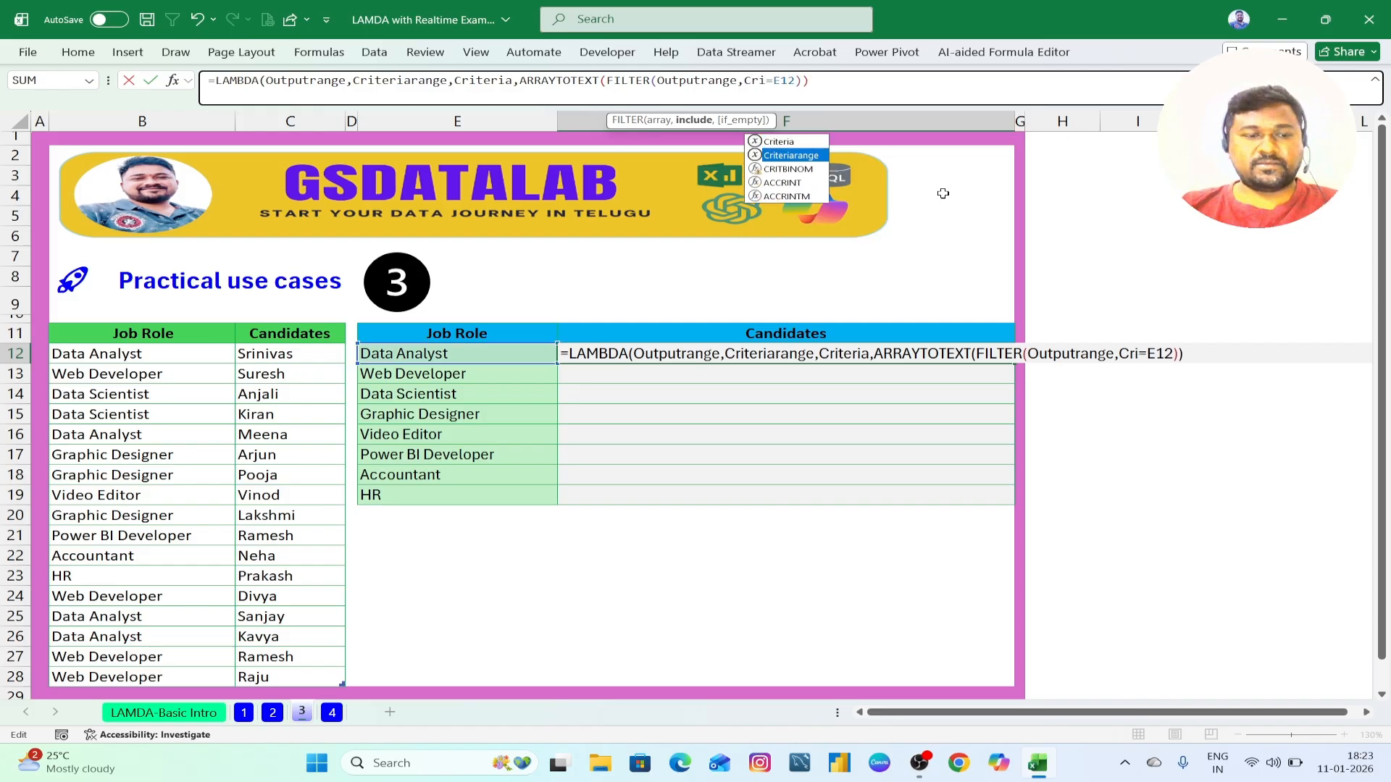
{"action": "key", "text": "Tab"}
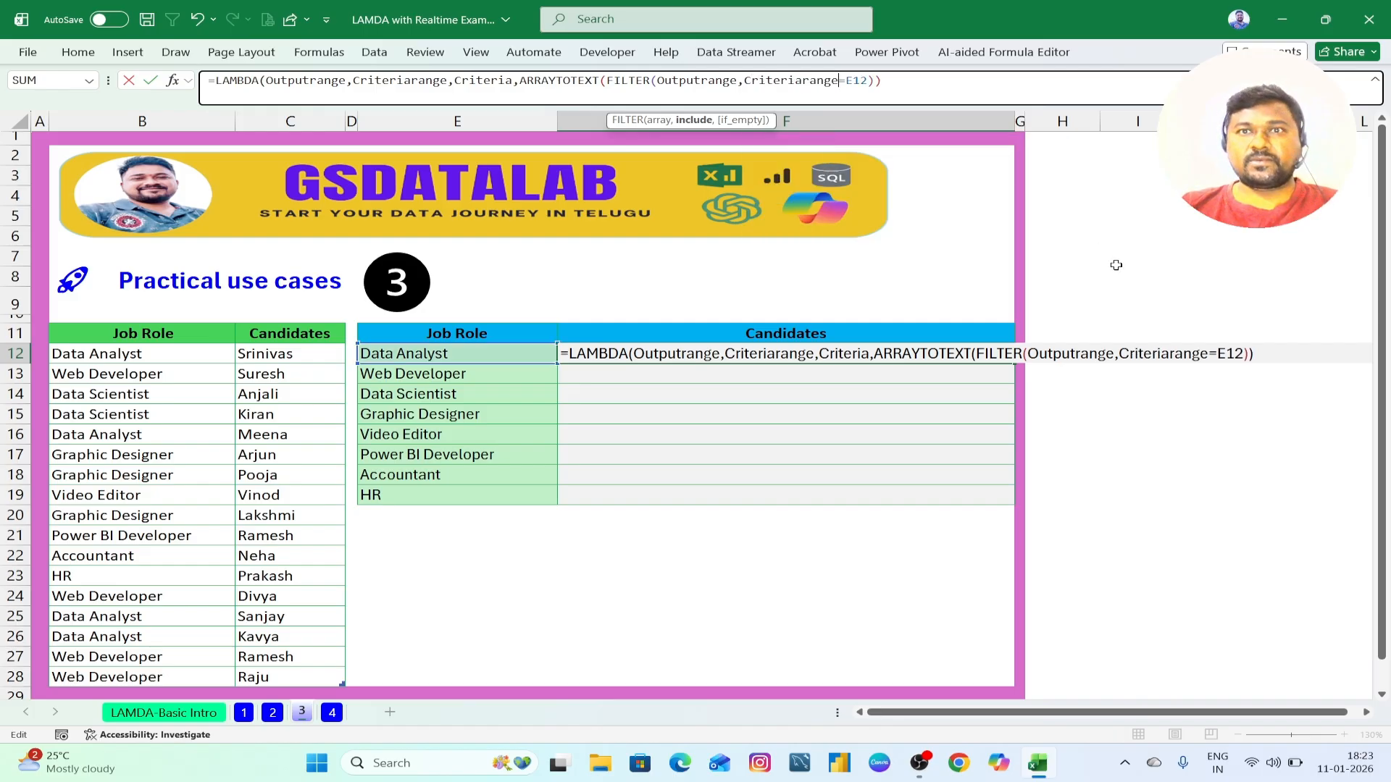
{"action": "double_click", "coordinate": [855, 81]}
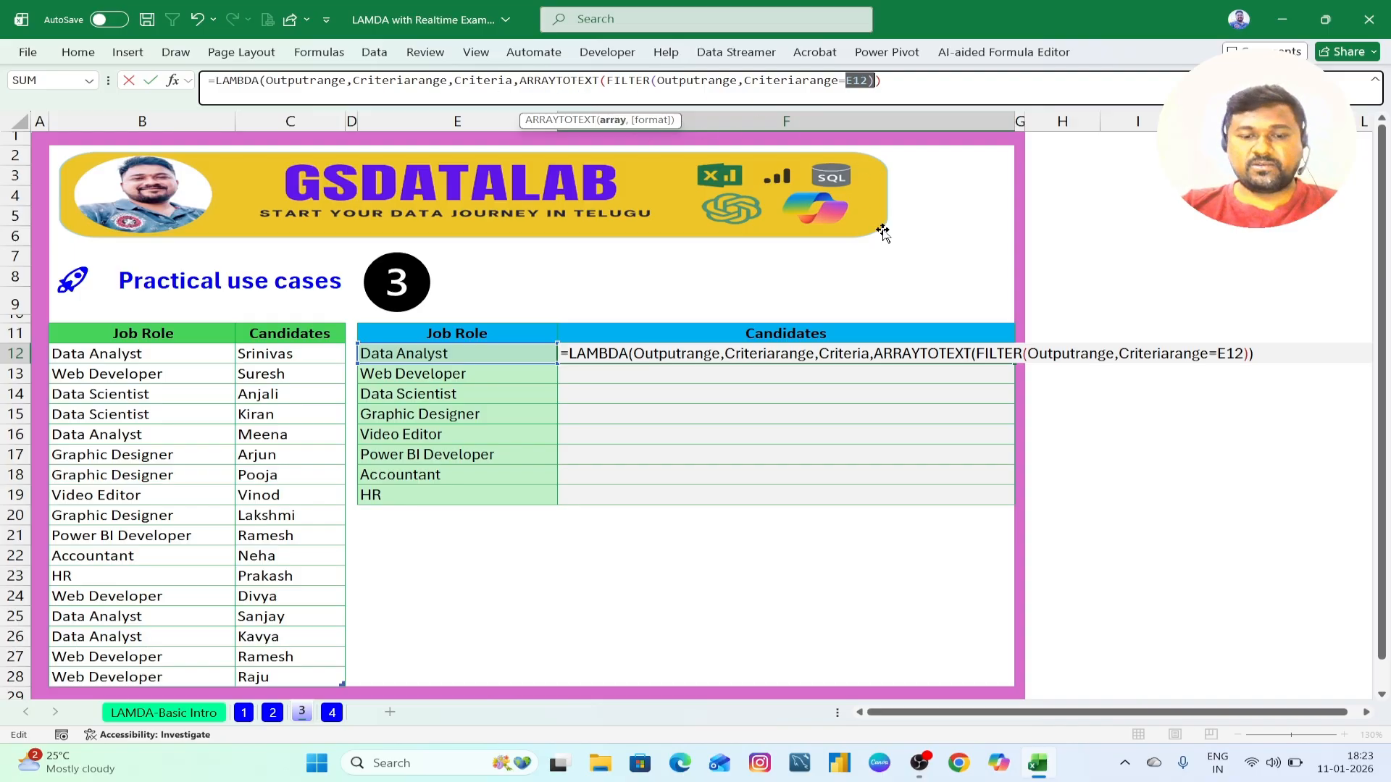
{"action": "type", "text": "Cri"}
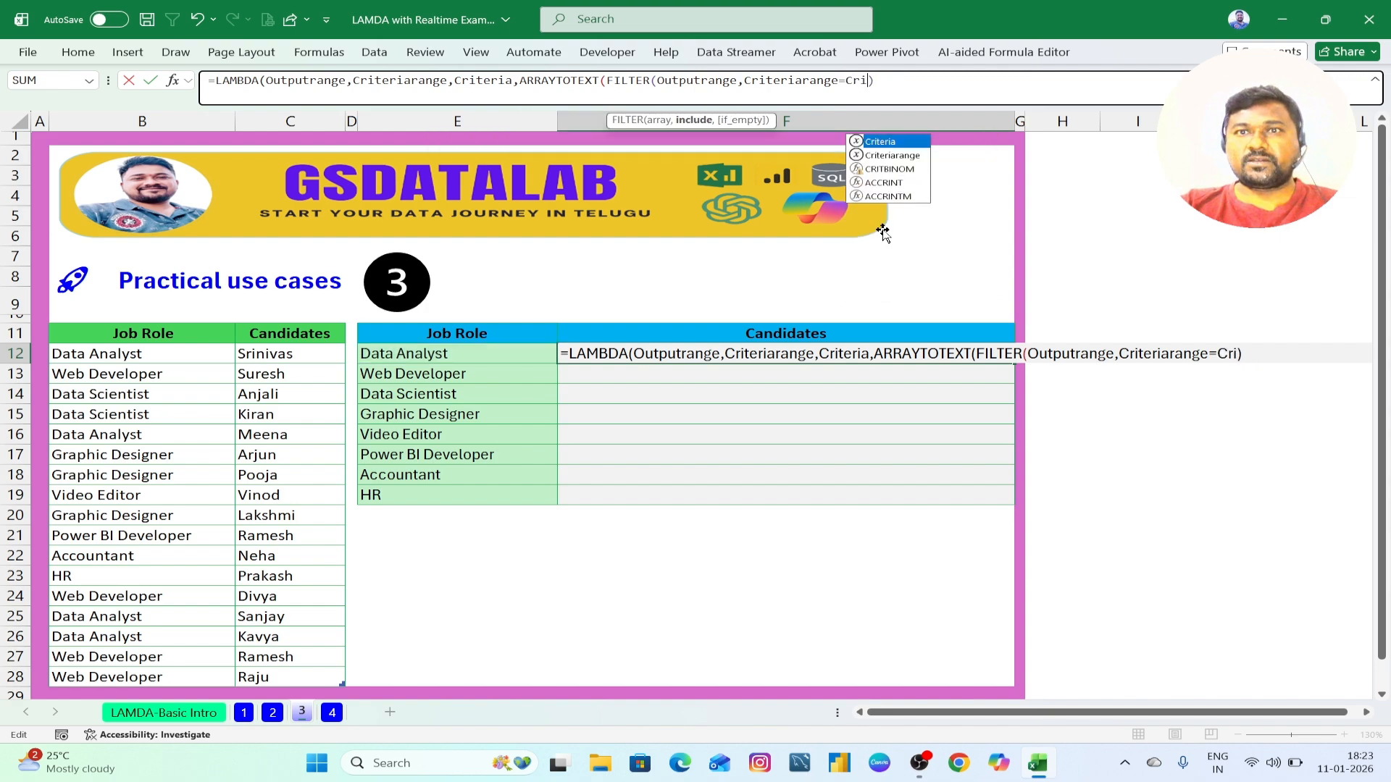
{"action": "key", "text": "Tab"}
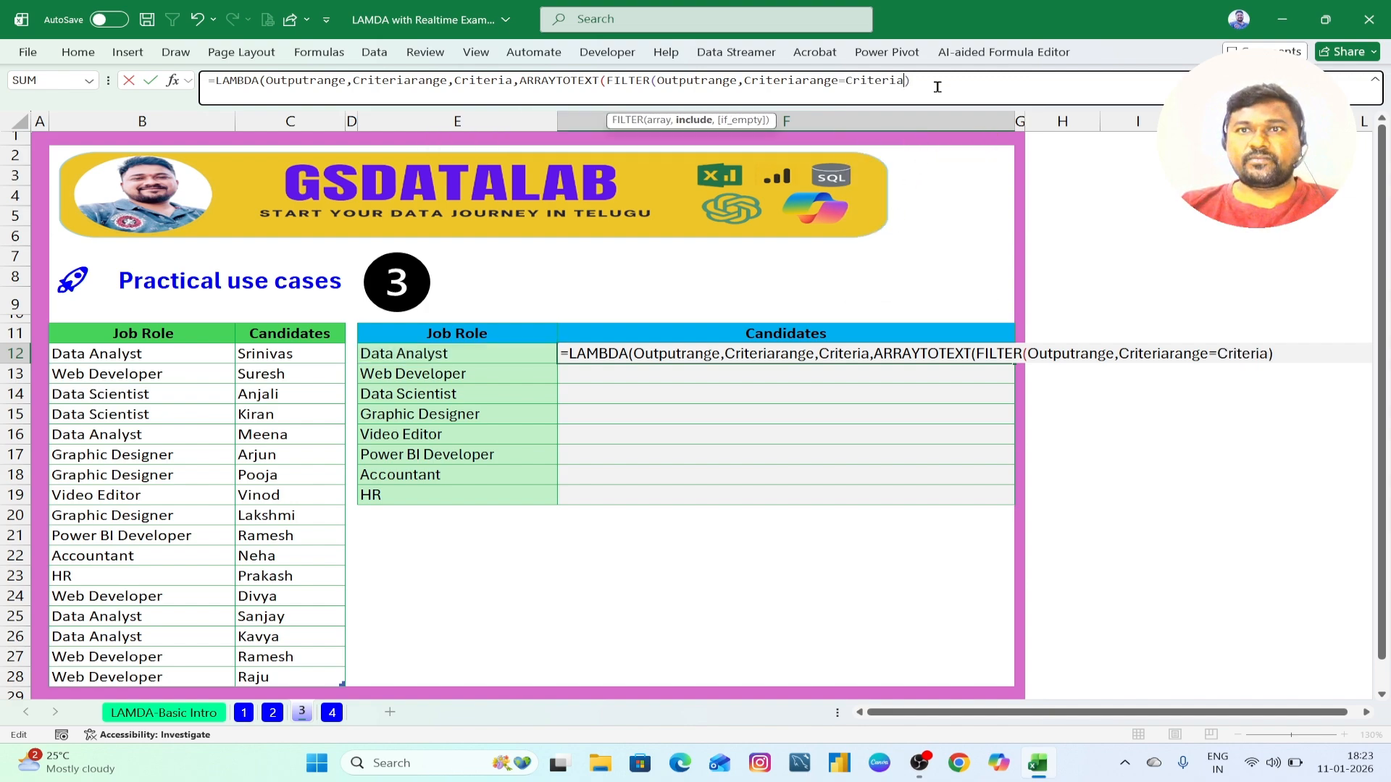
Step: Close the open parentheses of the LAMBDA formula in F12 and enter it
{"action": "key", "text": "Right"}
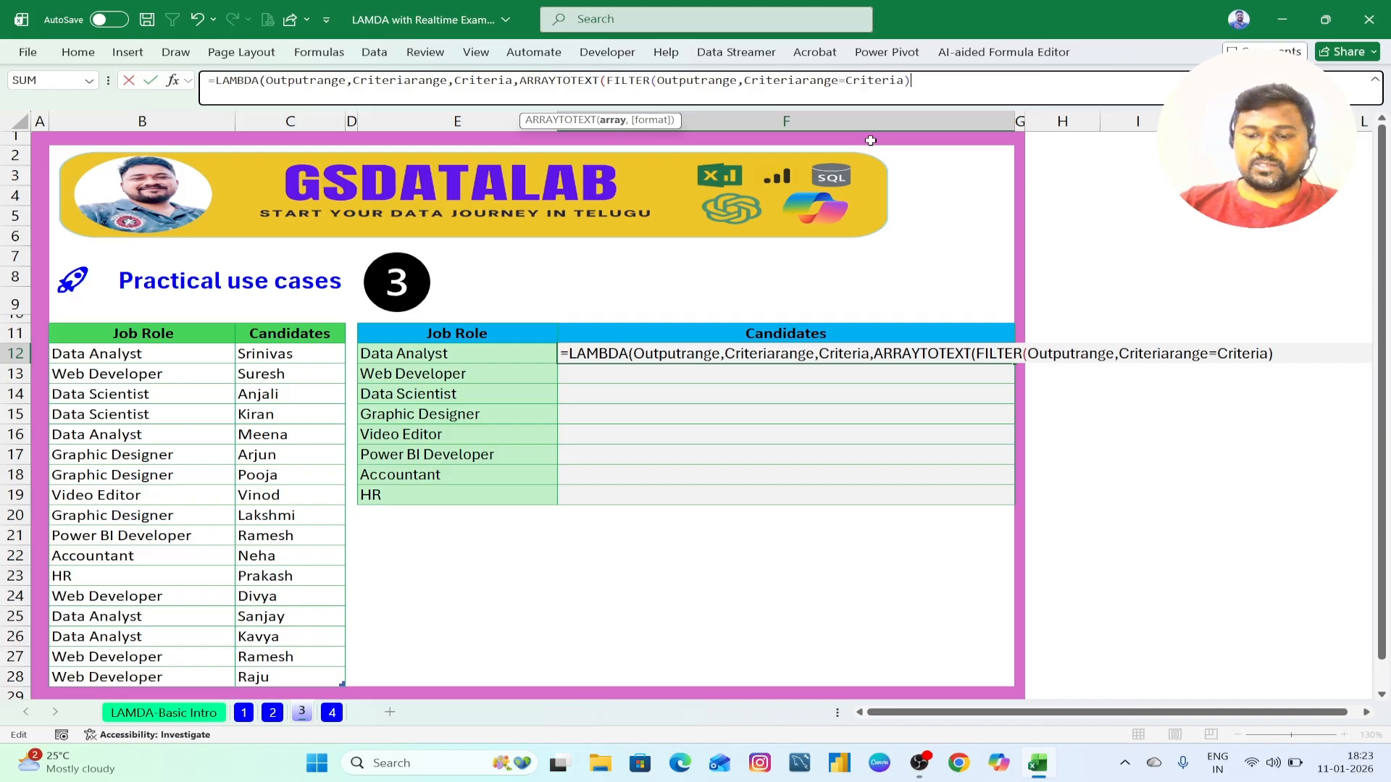
{"action": "type", "text": "))"}
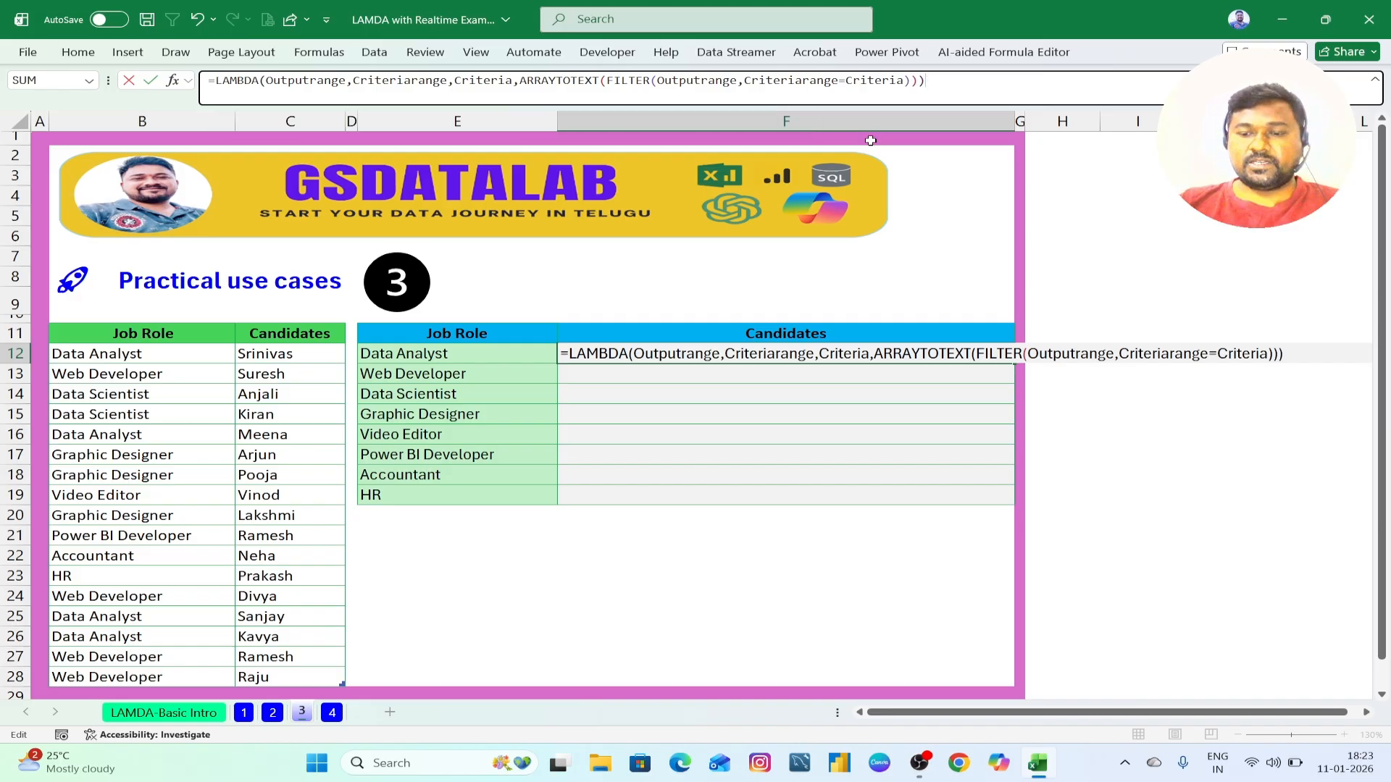
{"action": "key", "text": "ctrl+Return"}
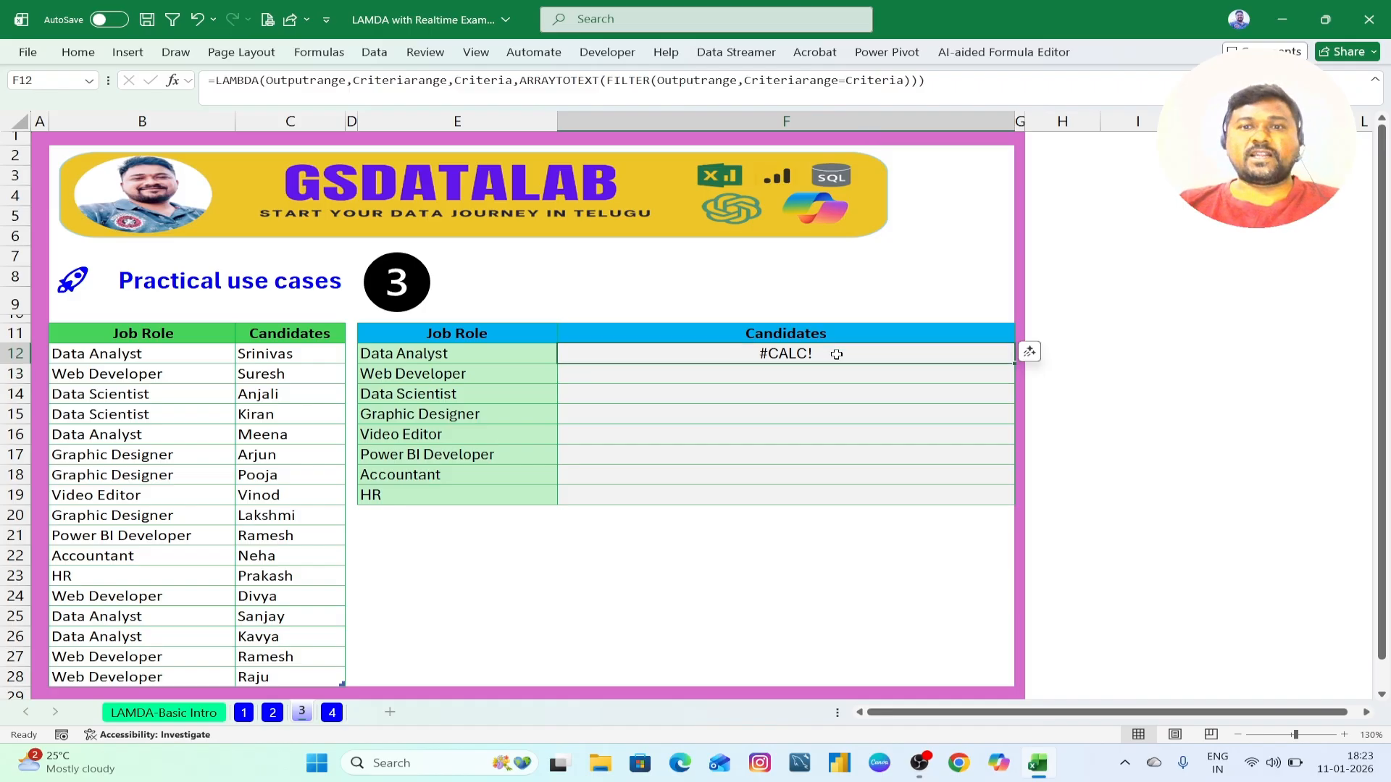
Step: Try to test the LAMBDA in F12 by appending a call with Interview[@[ Job Role]] as its only argument
{"action": "double_click", "coordinate": [837, 354]}
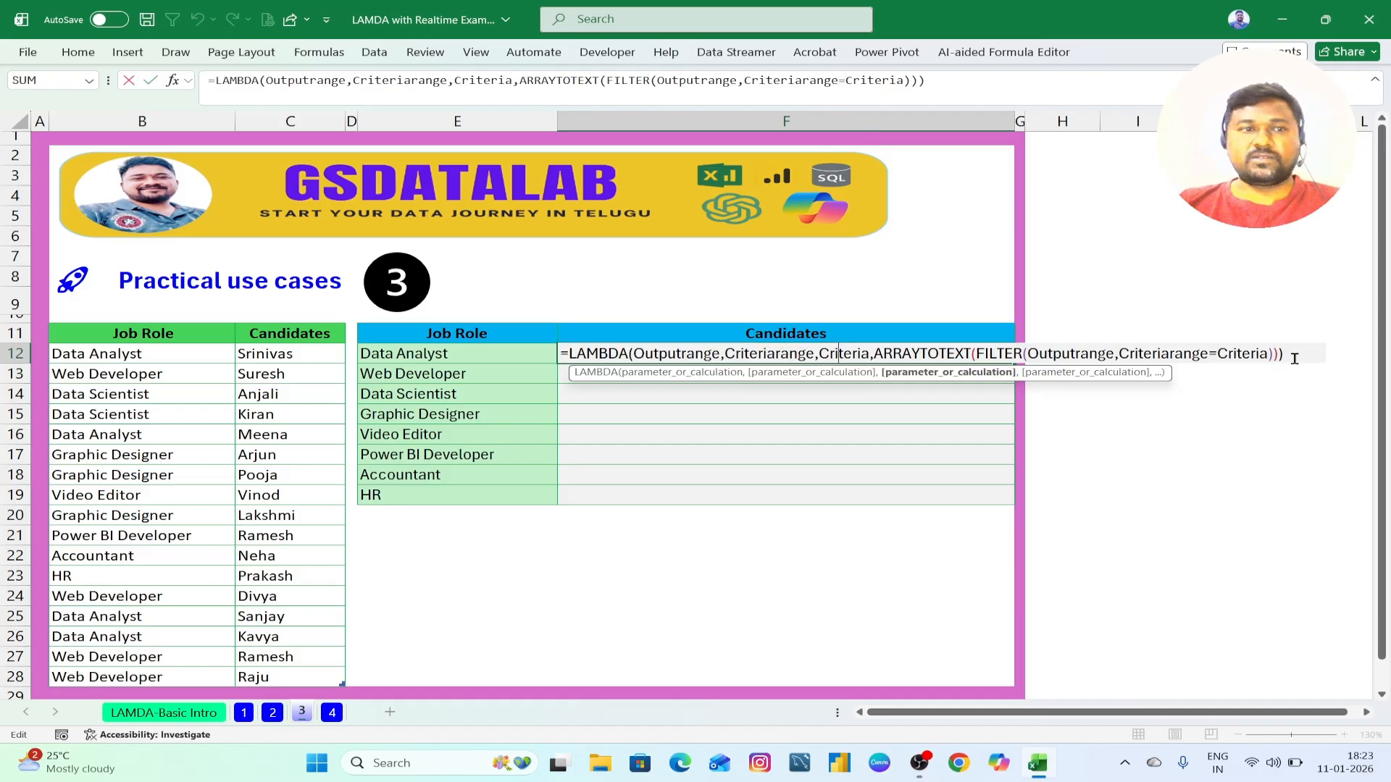
{"action": "left_click", "coordinate": [1290, 354]}
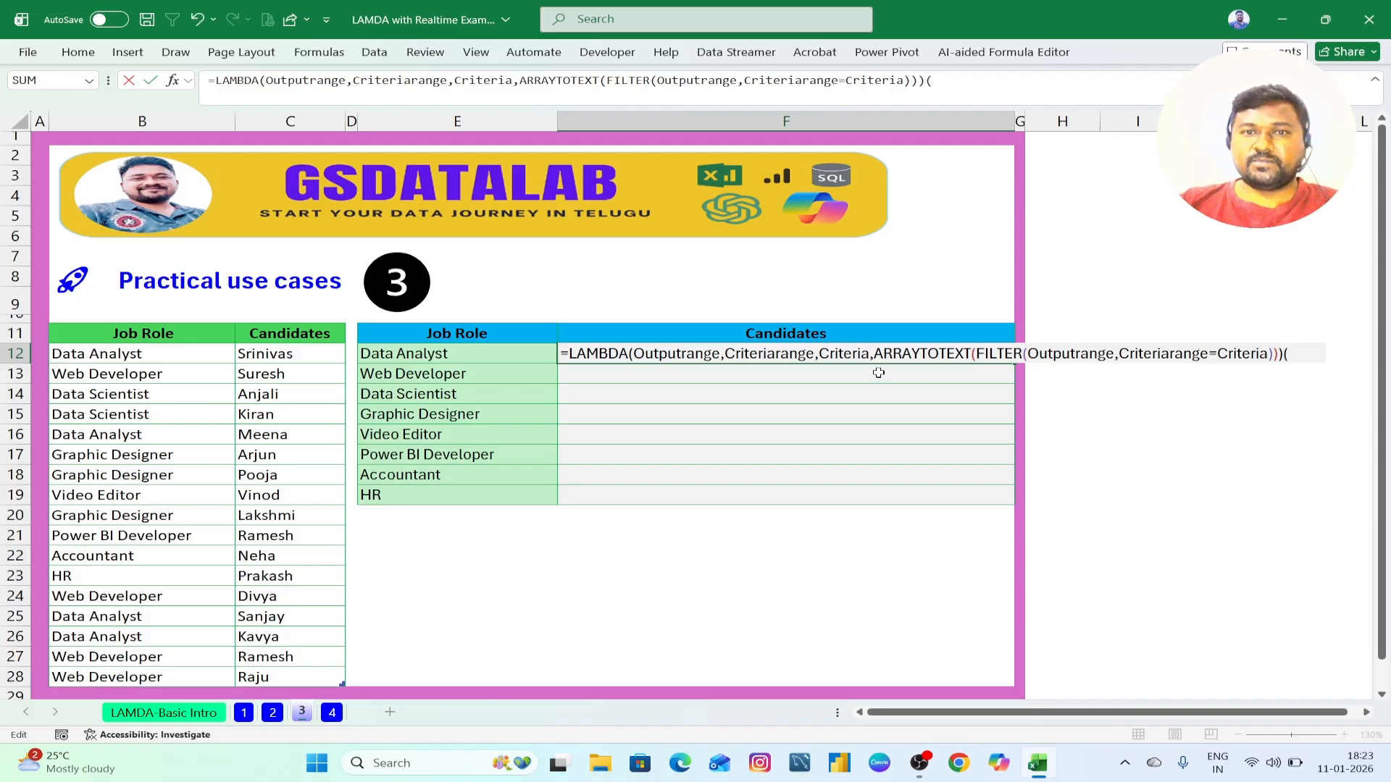
{"action": "left_click", "coordinate": [174, 355]}
{"action": "type", "text": ")"}
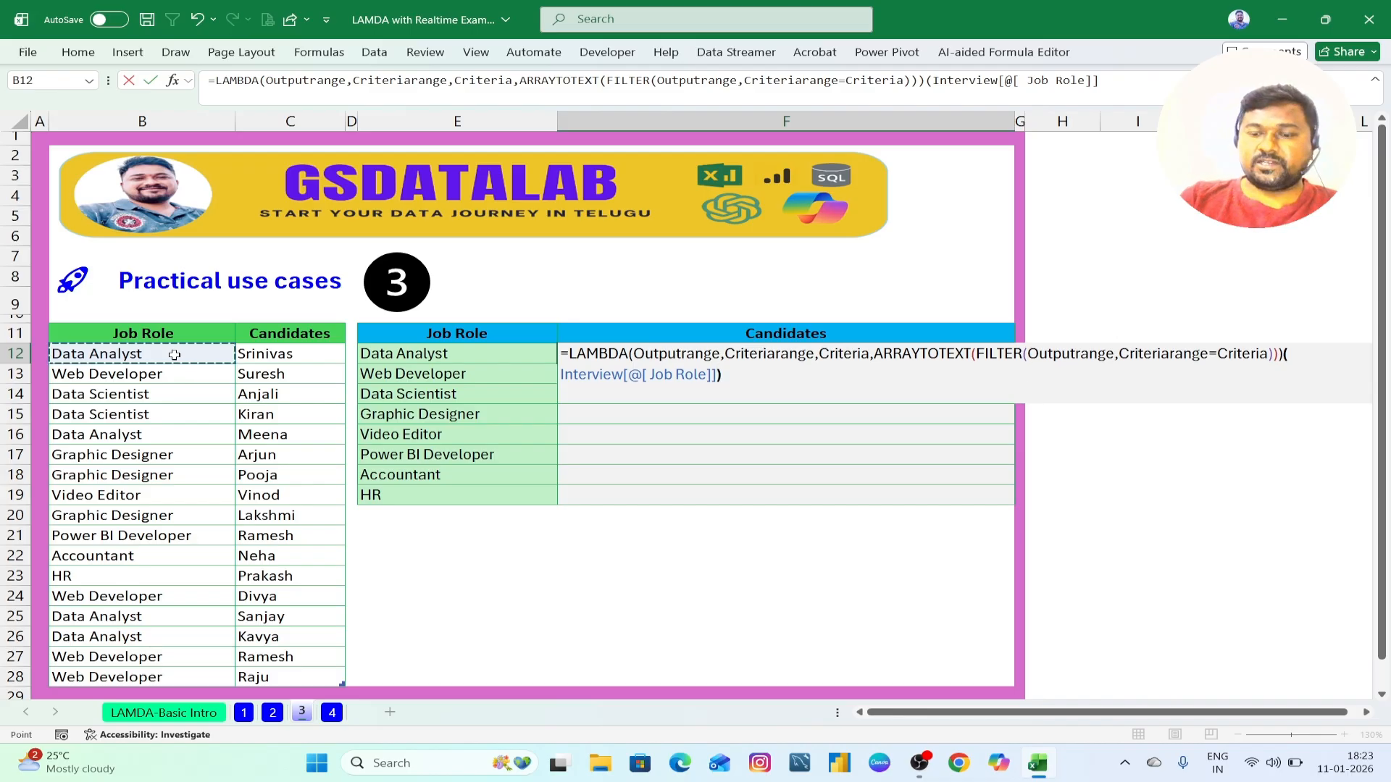
{"action": "key", "text": "Return"}
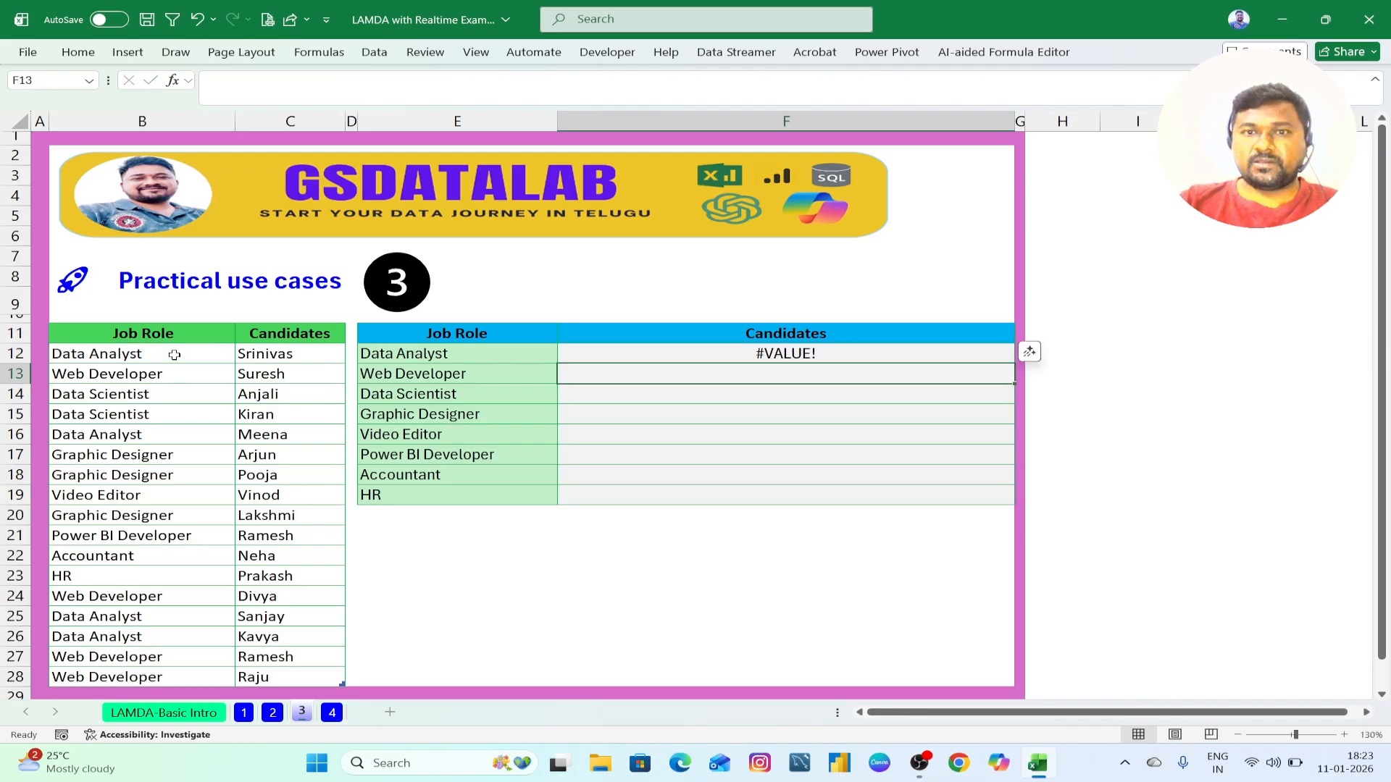
Step: Remove the appended (Interview[@[ Job Role]]) call from the F12 formula, keeping only the LAMBDA definition
{"action": "left_click", "coordinate": [826, 352]}
{"action": "double_click", "coordinate": [826, 353]}
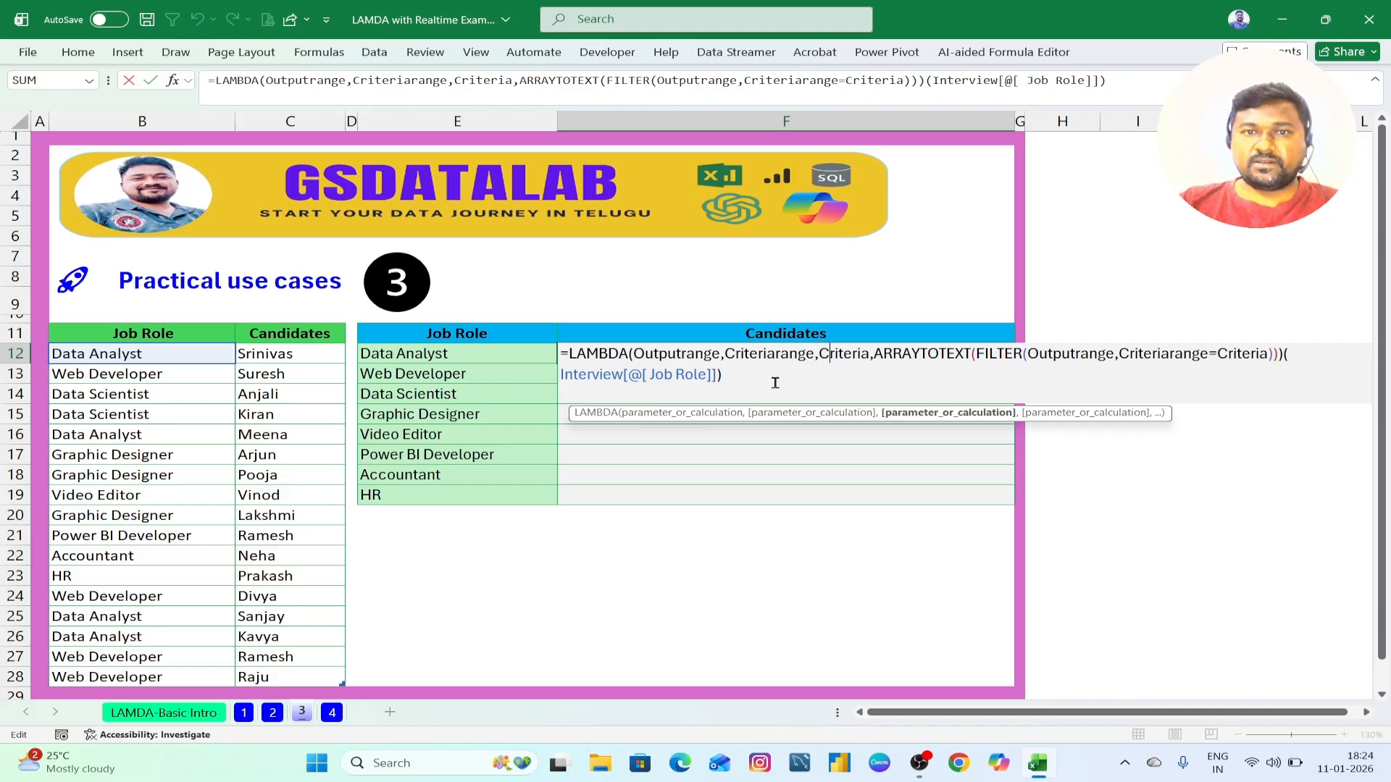
{"action": "left_click", "coordinate": [735, 372]}
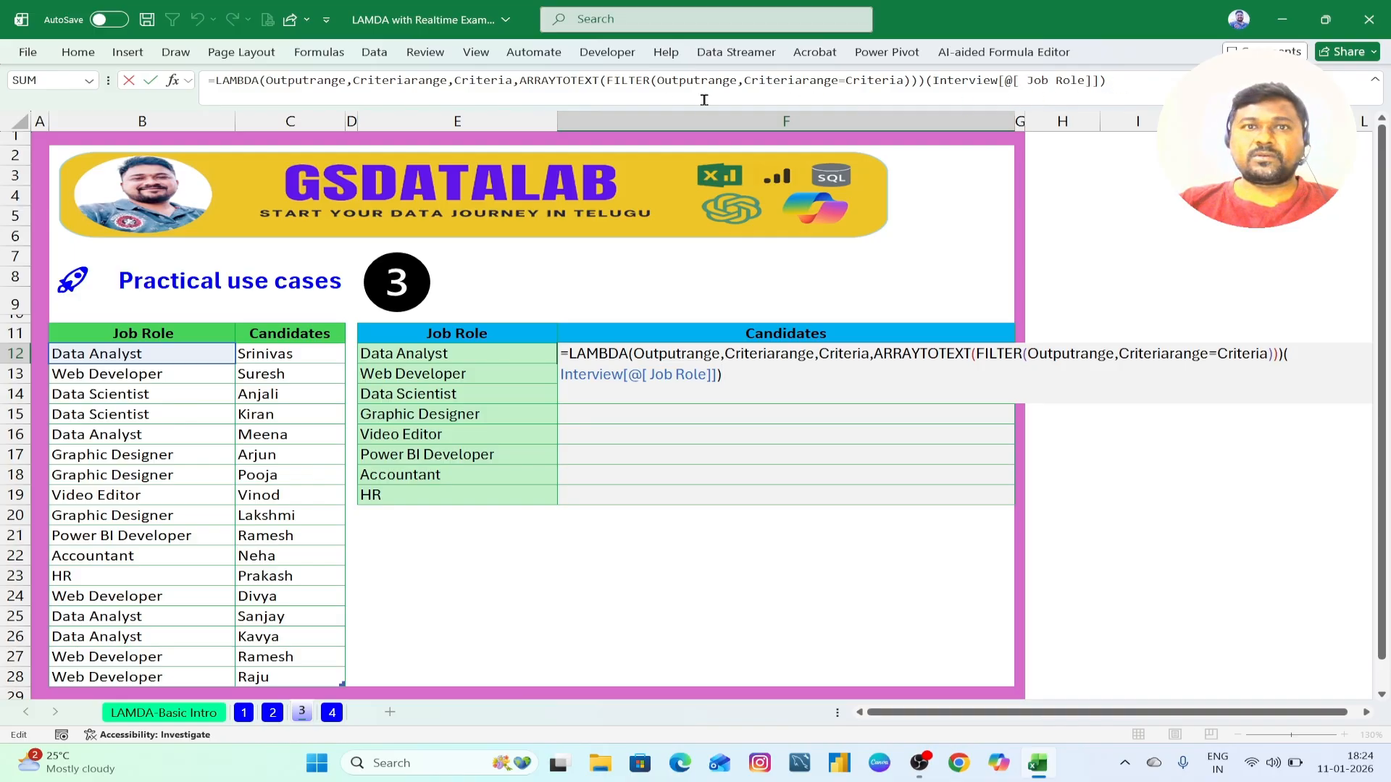
{"action": "left_click", "coordinate": [927, 78]}
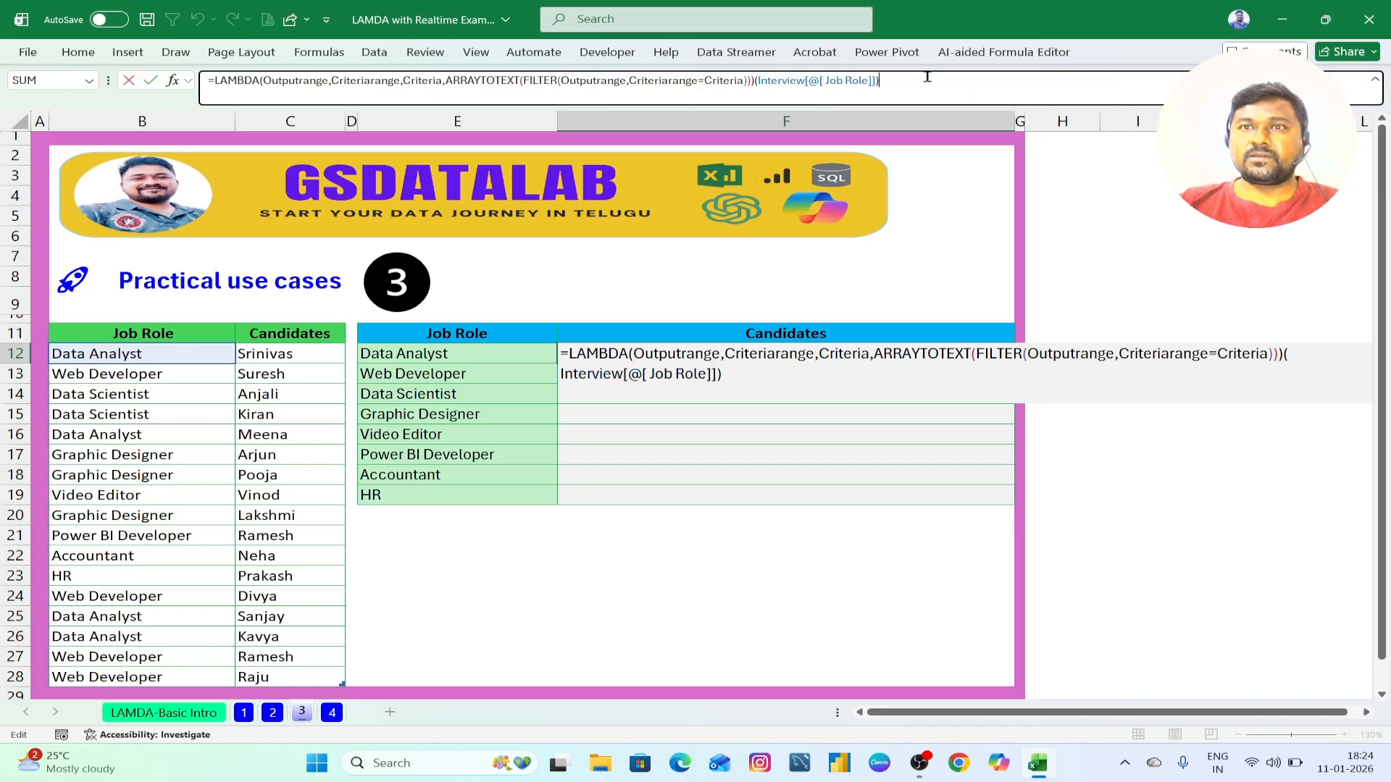
{"action": "left_click_drag", "start_coordinate": [755, 80], "coordinate": [930, 78]}
{"action": "key", "text": "Delete"}
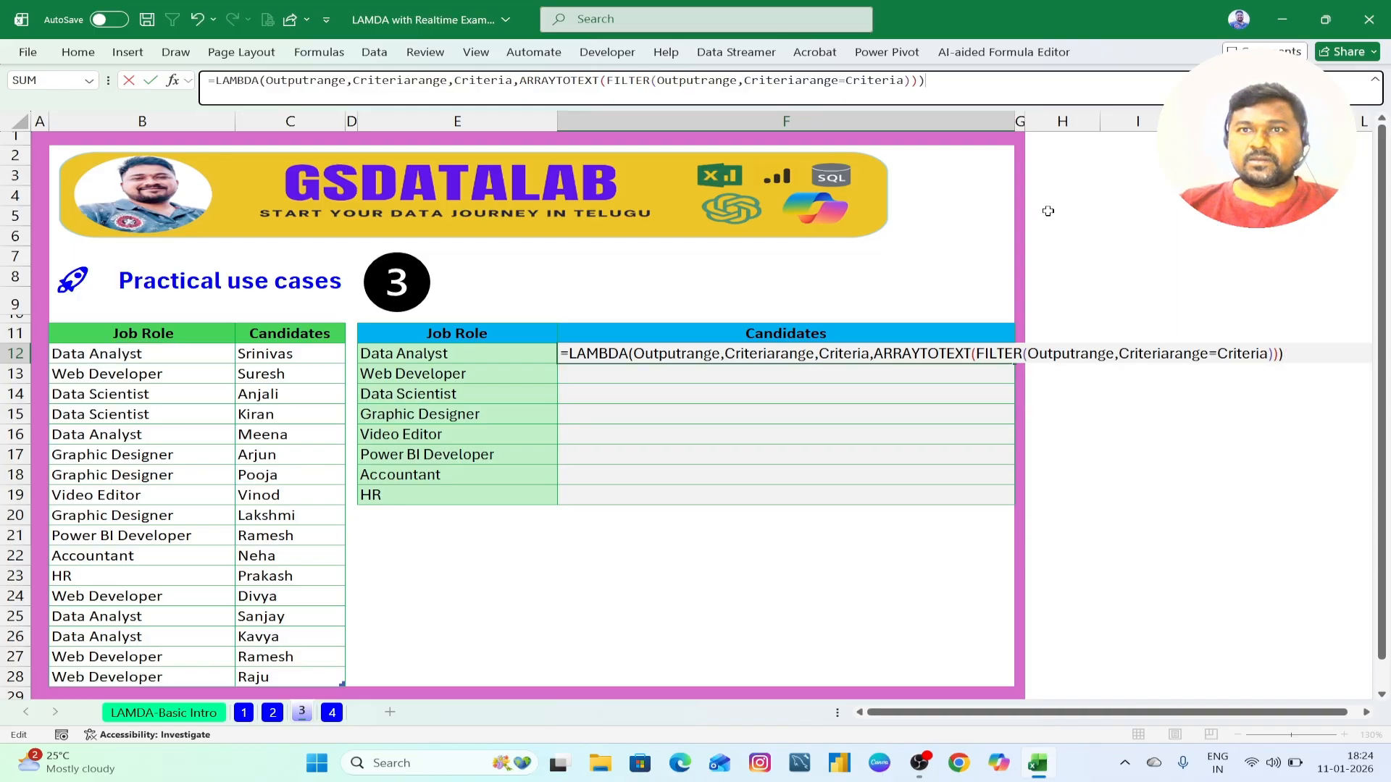
{"action": "key", "text": "ctrl+Return"}
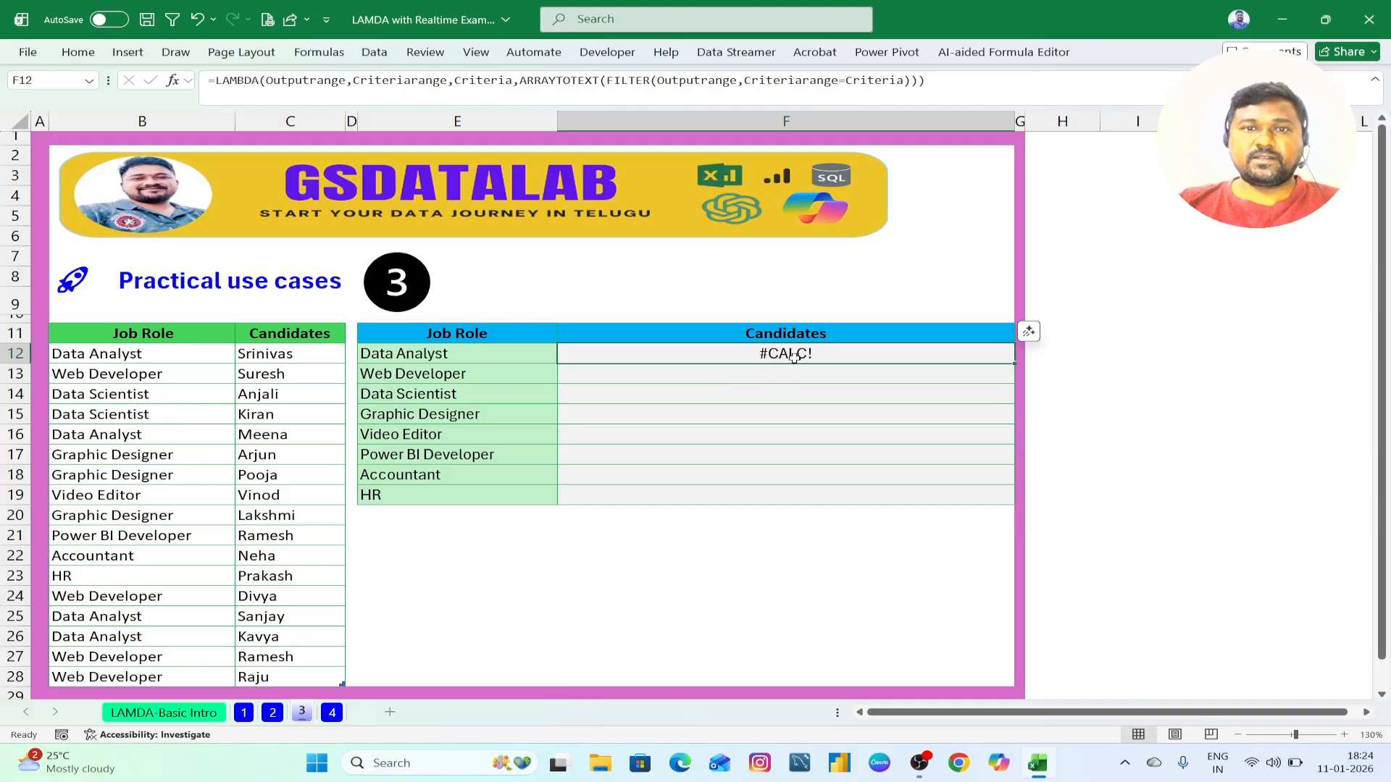
Step: Copy the complete LAMBDA formula text from F12 and leave cell editing
{"action": "left_click_drag", "start_coordinate": [203, 78], "coordinate": [974, 76]}
{"action": "key", "text": "ctrl+c"}
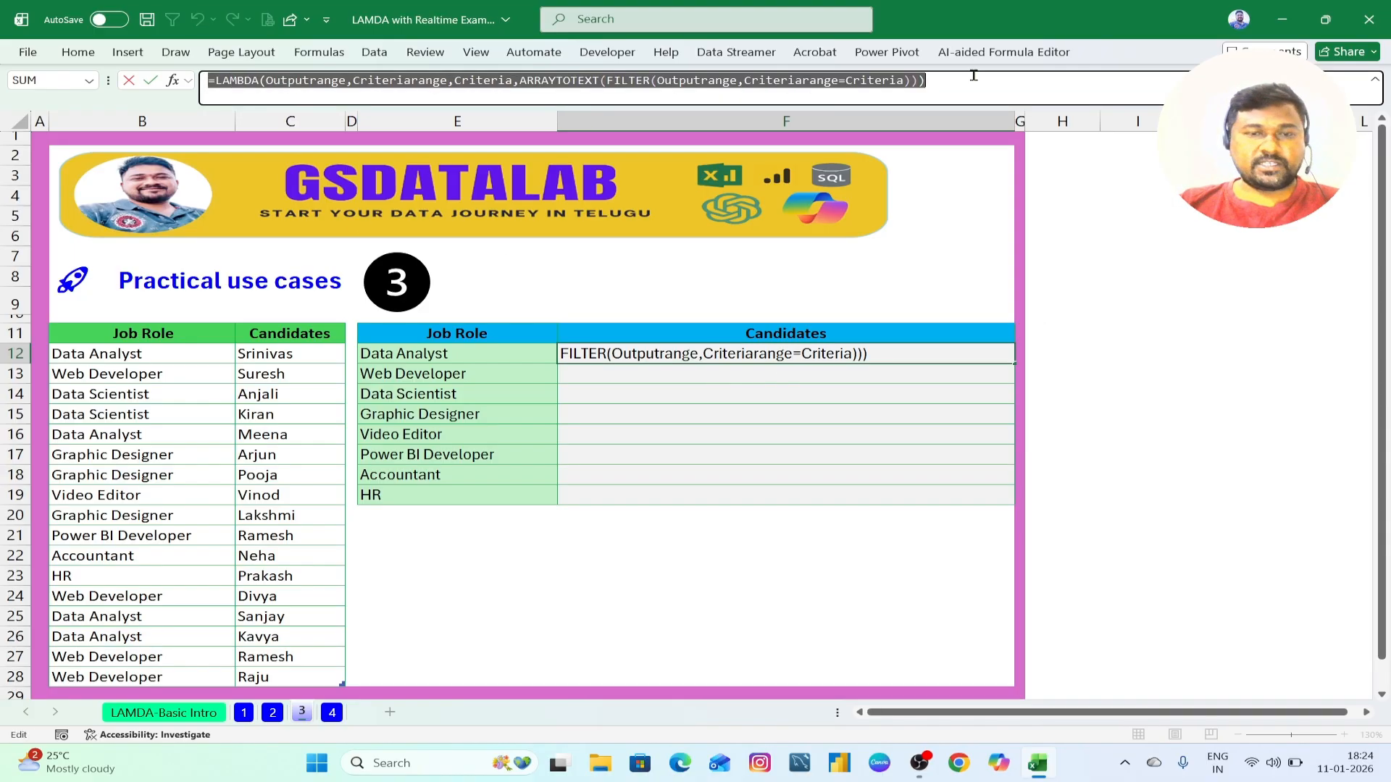
{"action": "left_click", "coordinate": [318, 52]}
{"action": "left_click", "coordinate": [637, 202]}
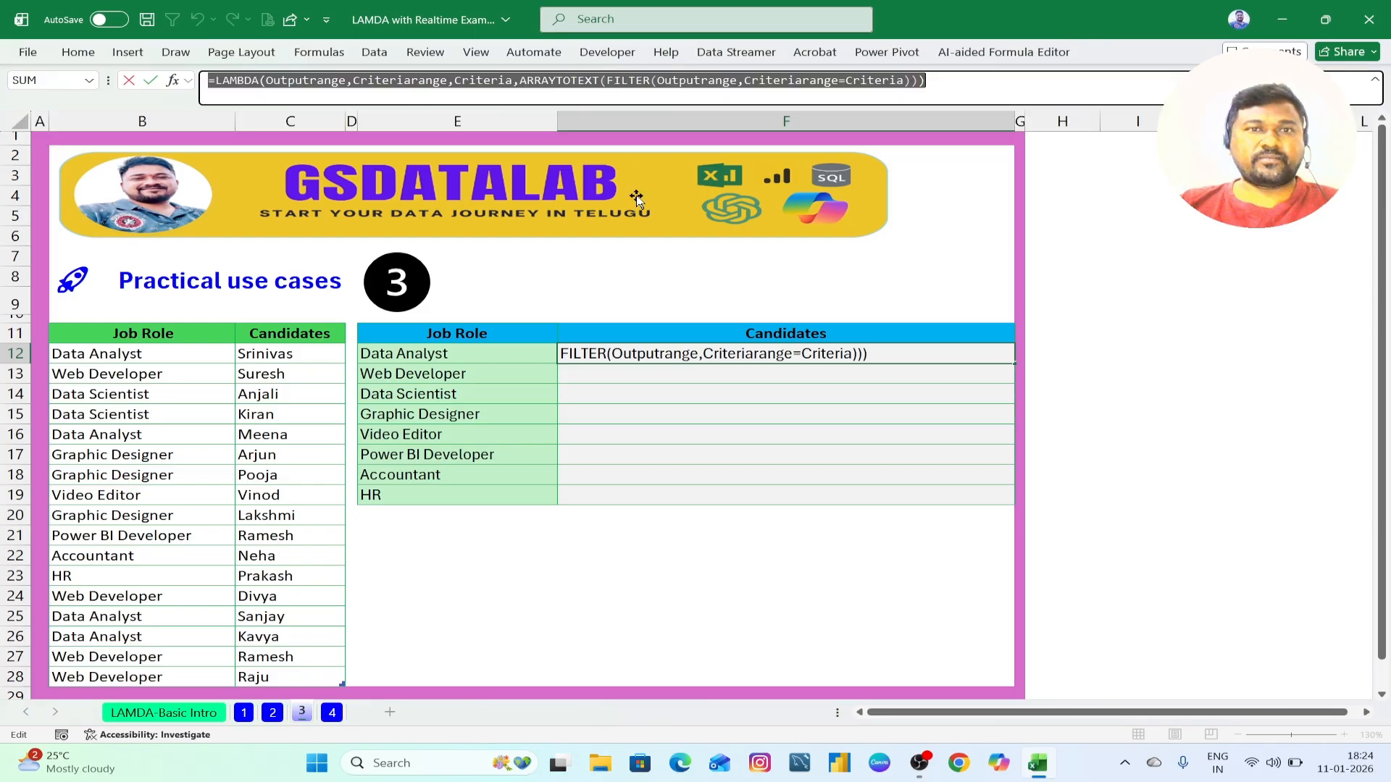
{"action": "key", "text": "ctrl+Return"}
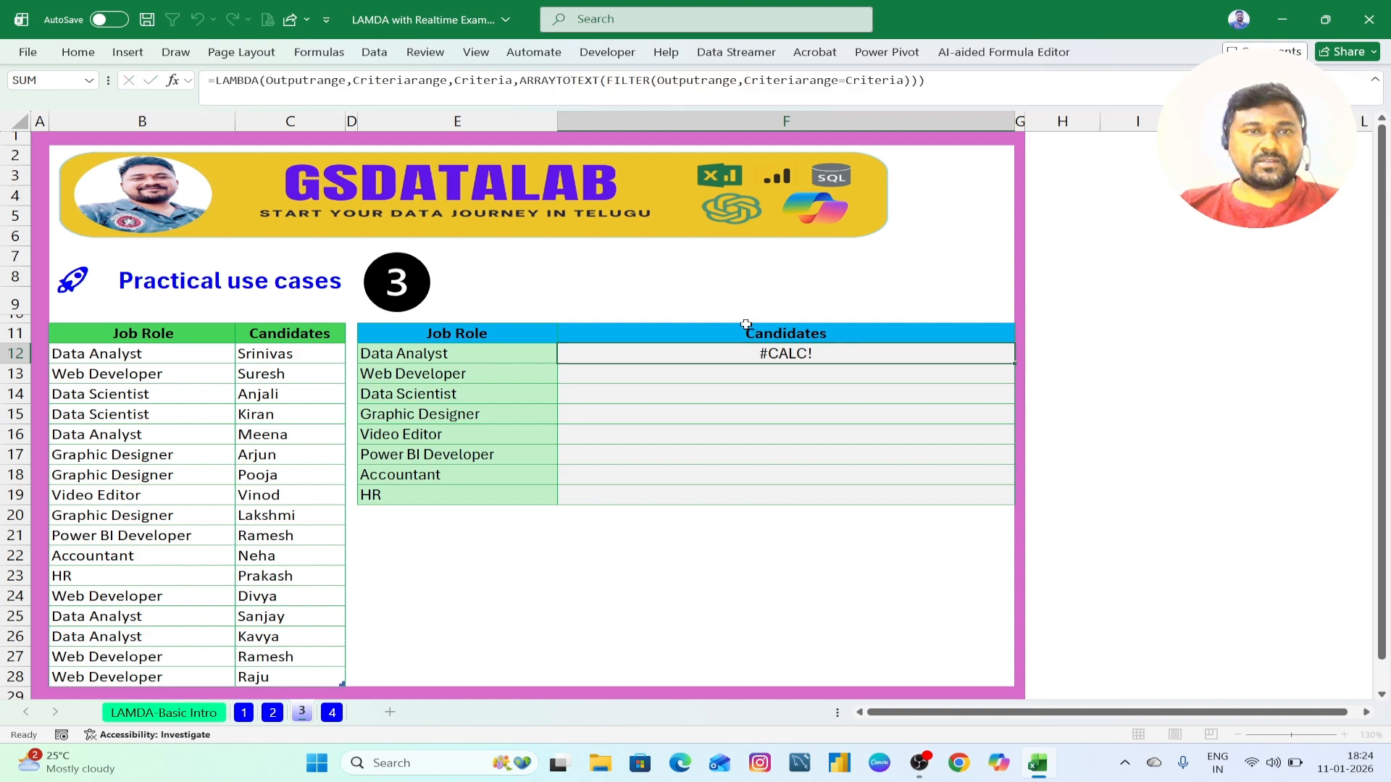
Step: Start a new workbook-scoped defined name called Multilookup
{"action": "left_click", "coordinate": [322, 54]}
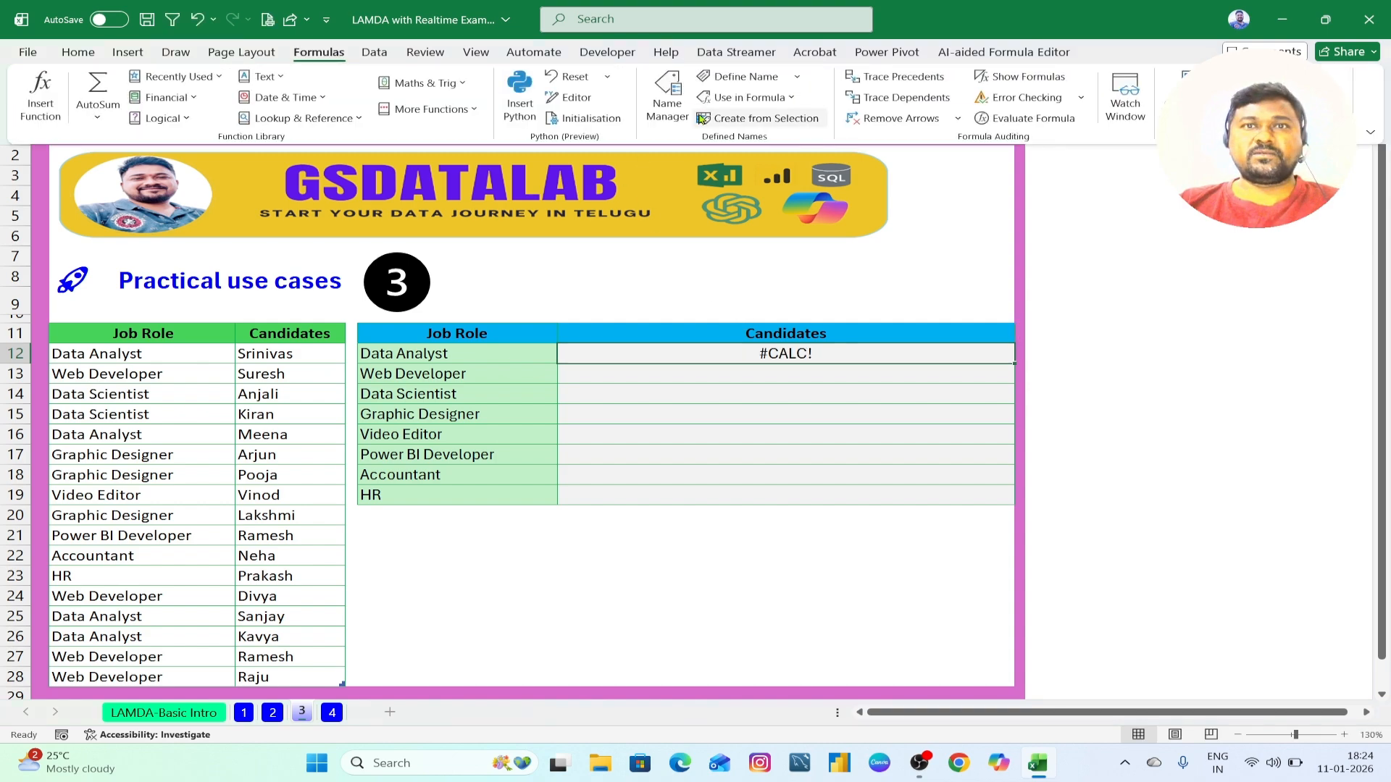
{"action": "left_click", "coordinate": [667, 97]}
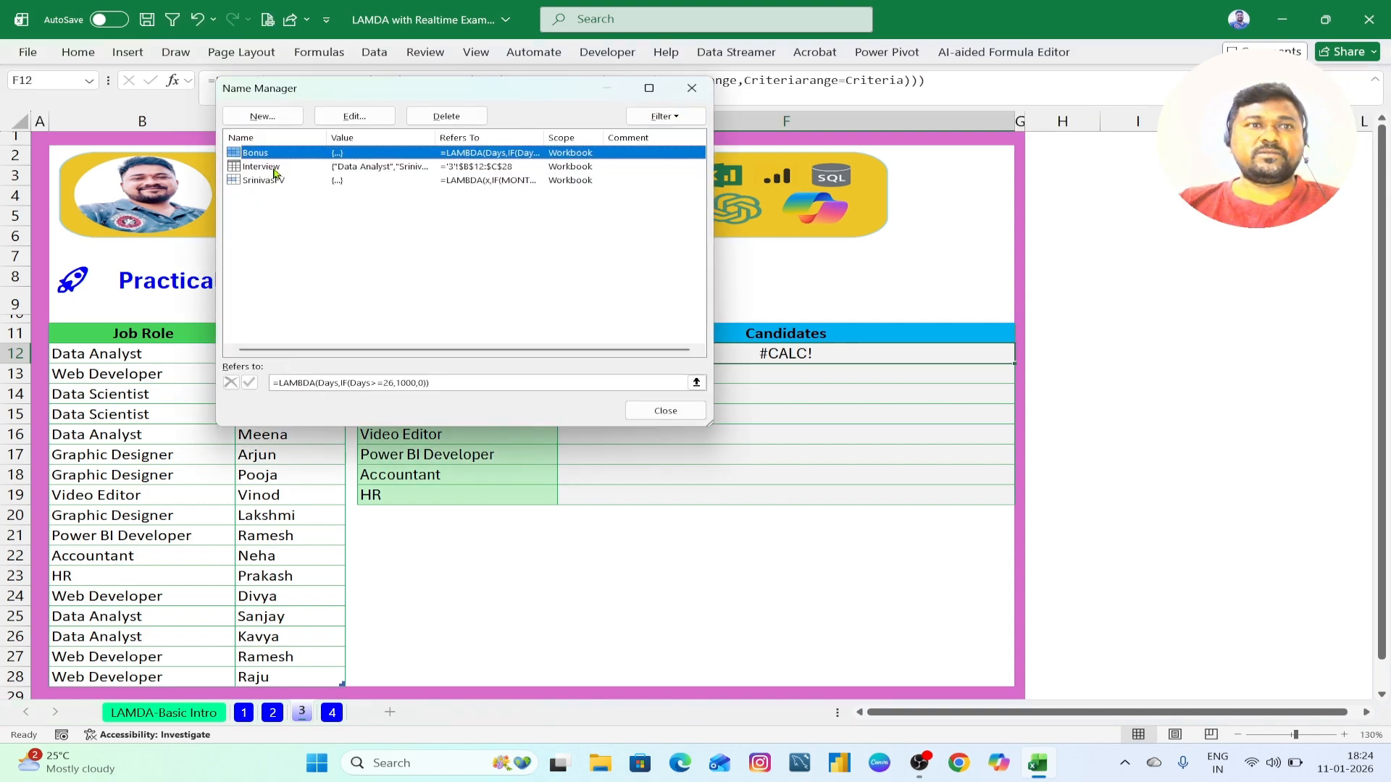
{"action": "left_click", "coordinate": [262, 116]}
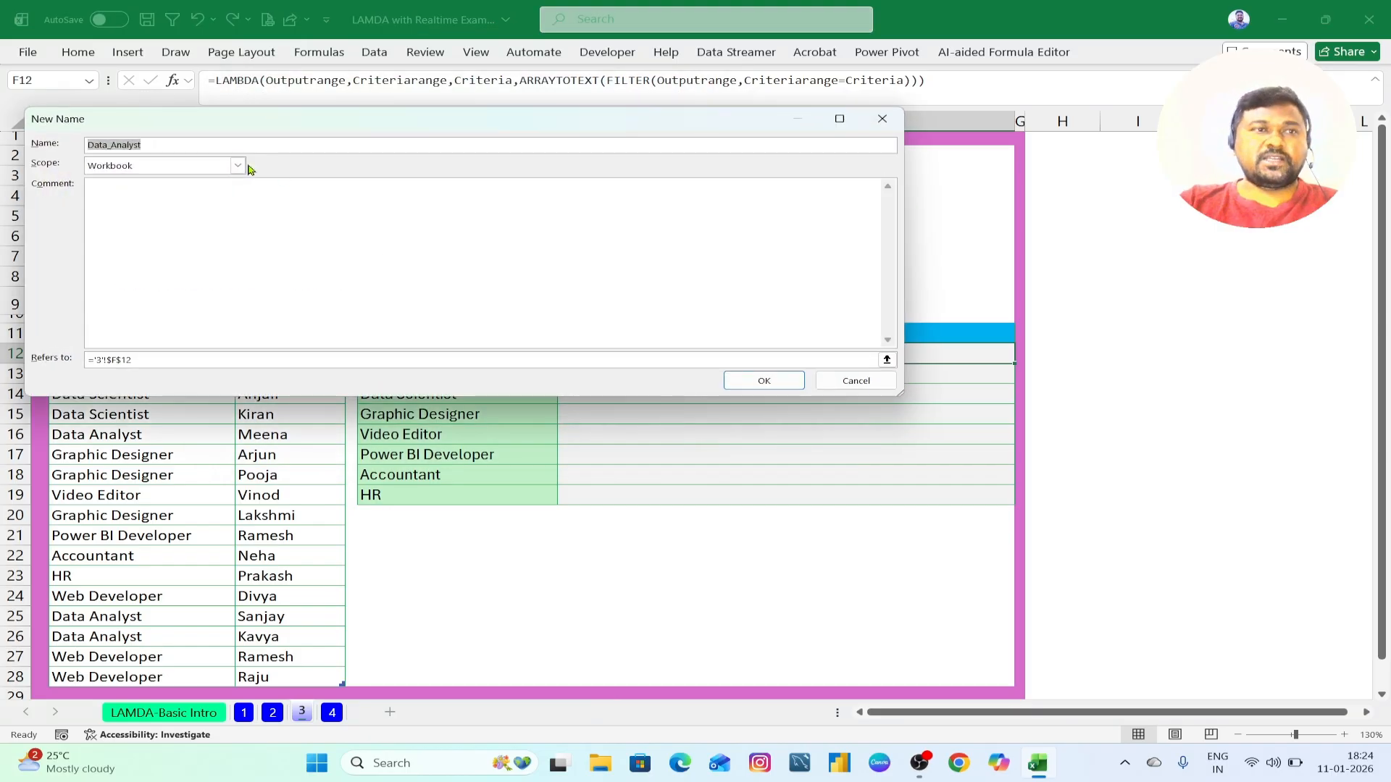
{"action": "type", "text": "Multilooku"}
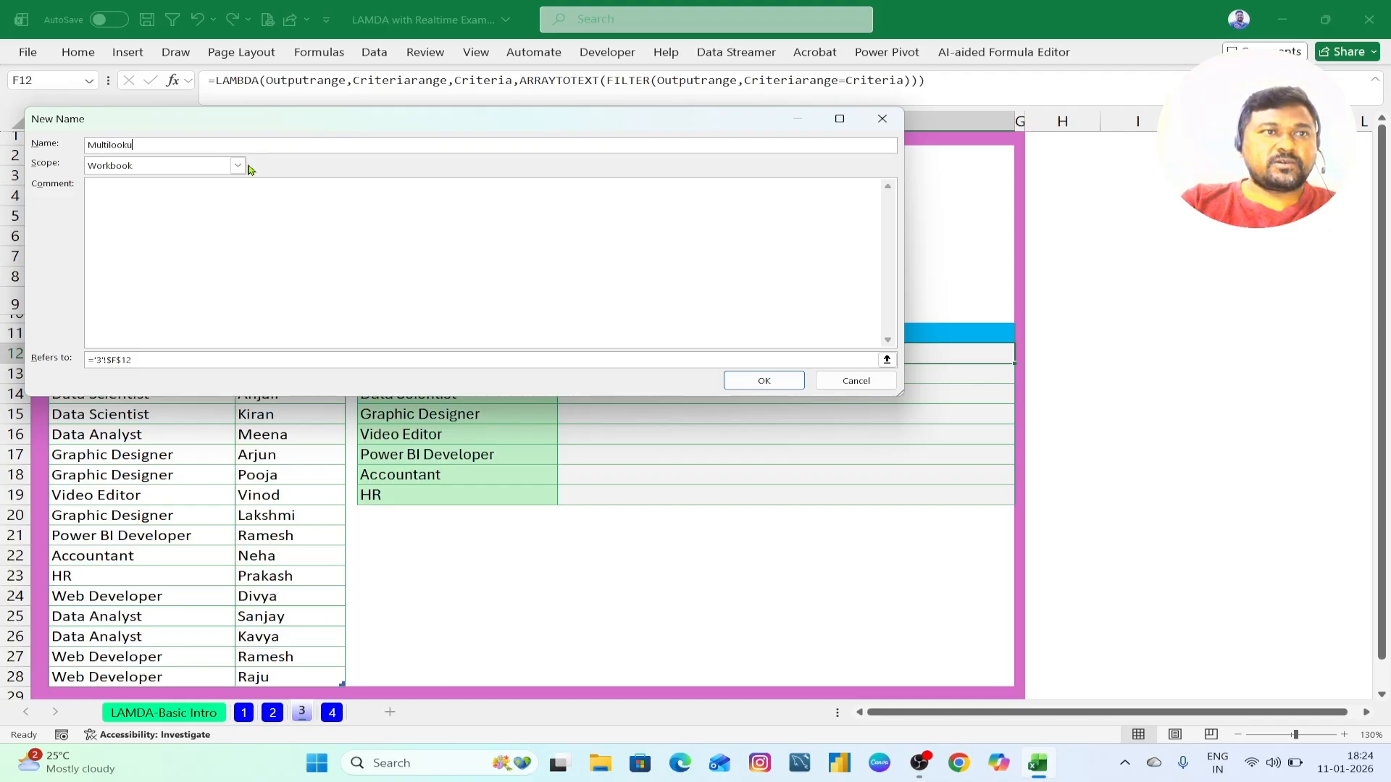
{"action": "type", "text": "p"}
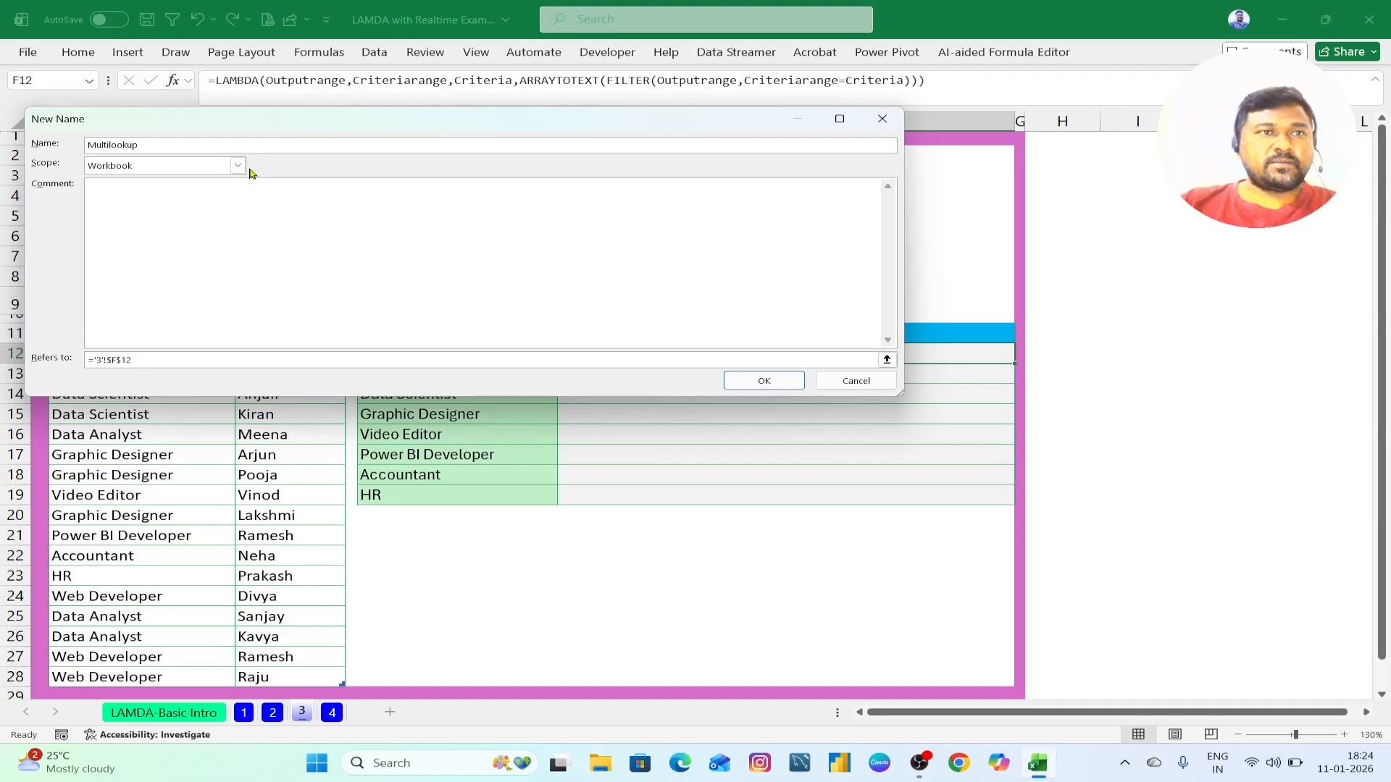
{"action": "left_click", "coordinate": [226, 220]}
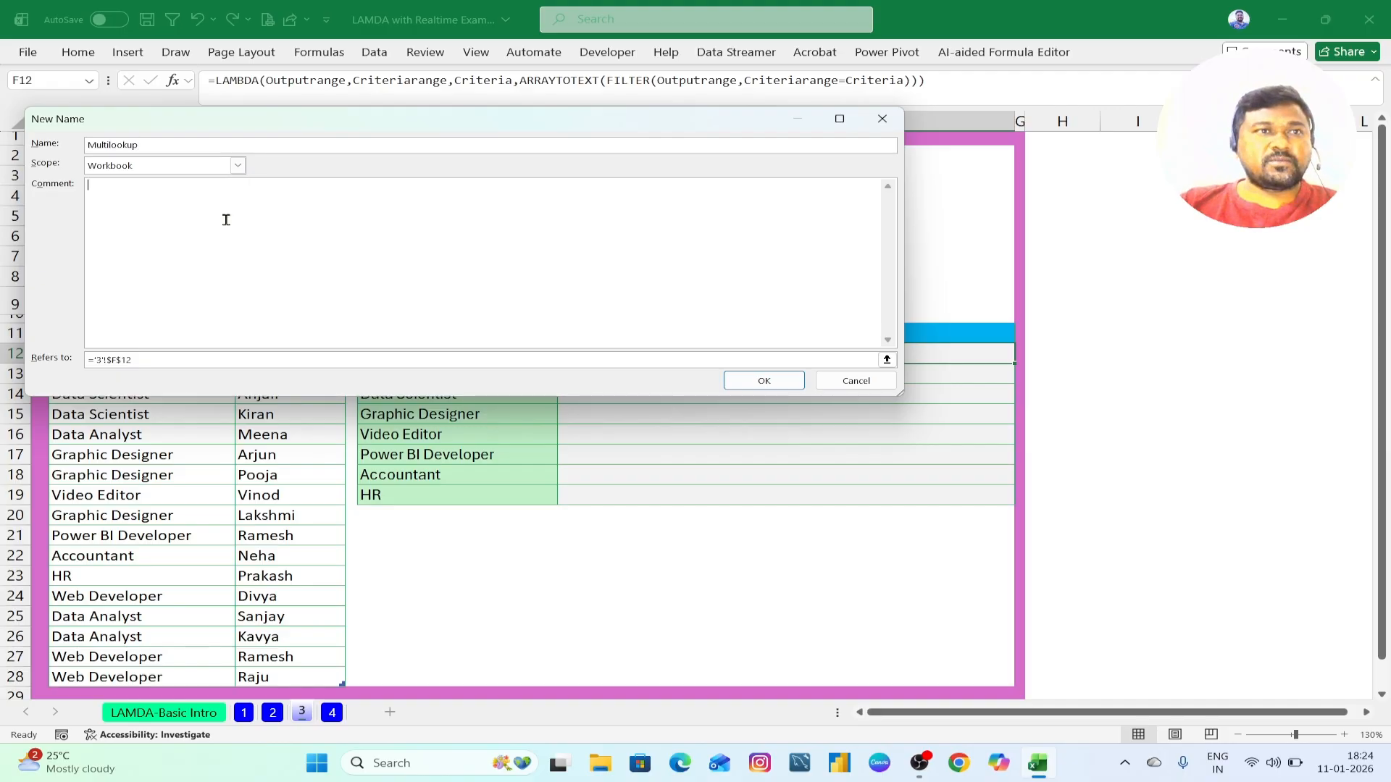
Step: Replace the new name's cell reference with the copied LAMBDA formula and save the definition
{"action": "triple_click", "coordinate": [182, 358]}
{"action": "key", "text": "ctrl+v"}
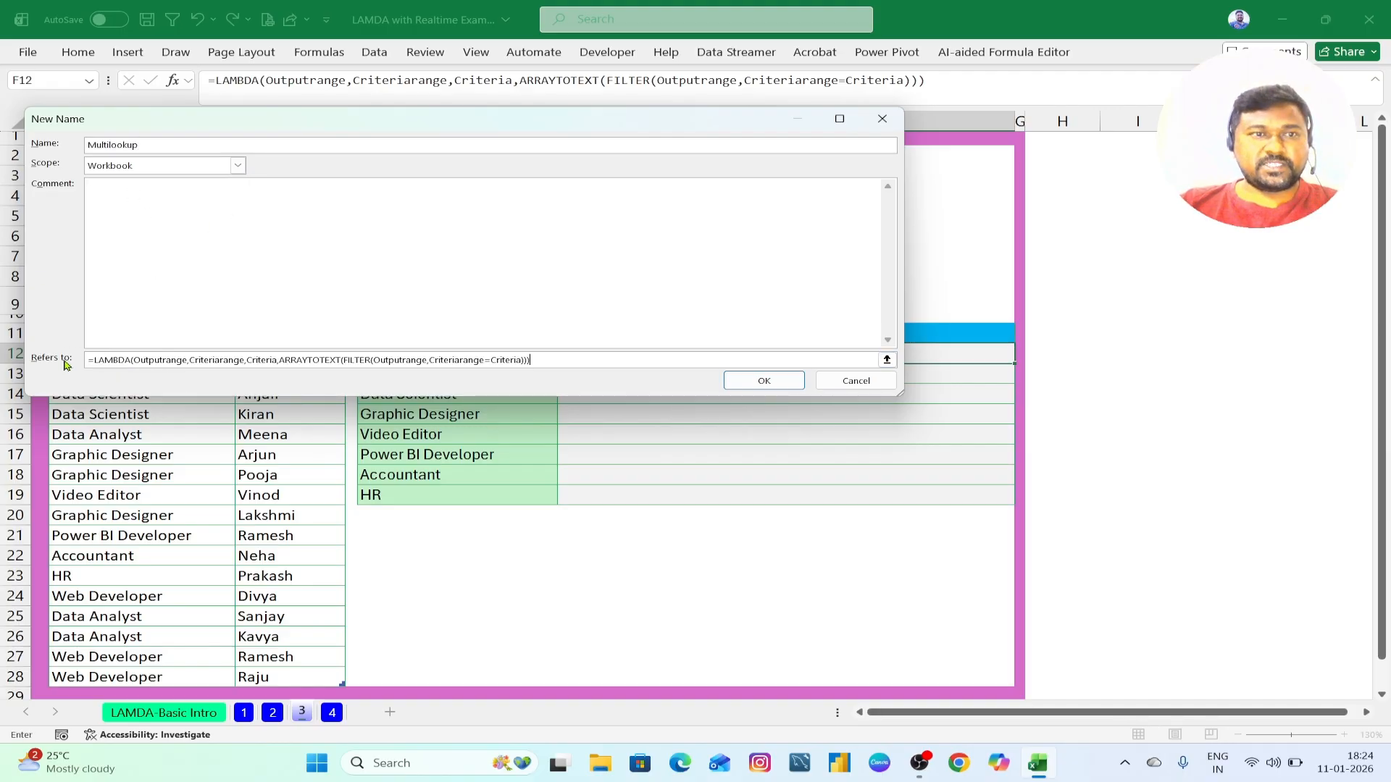
{"action": "left_click", "coordinate": [762, 382]}
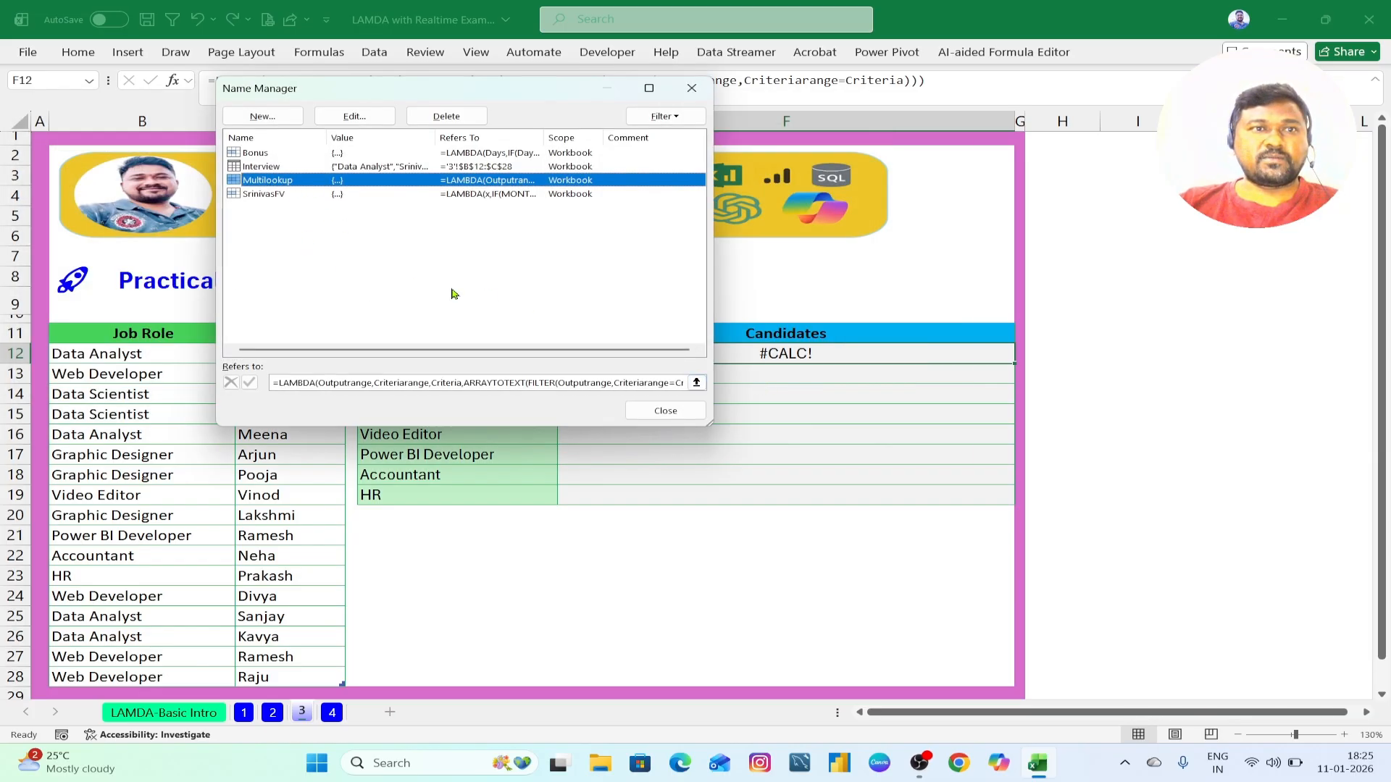
{"action": "left_click", "coordinate": [647, 410]}
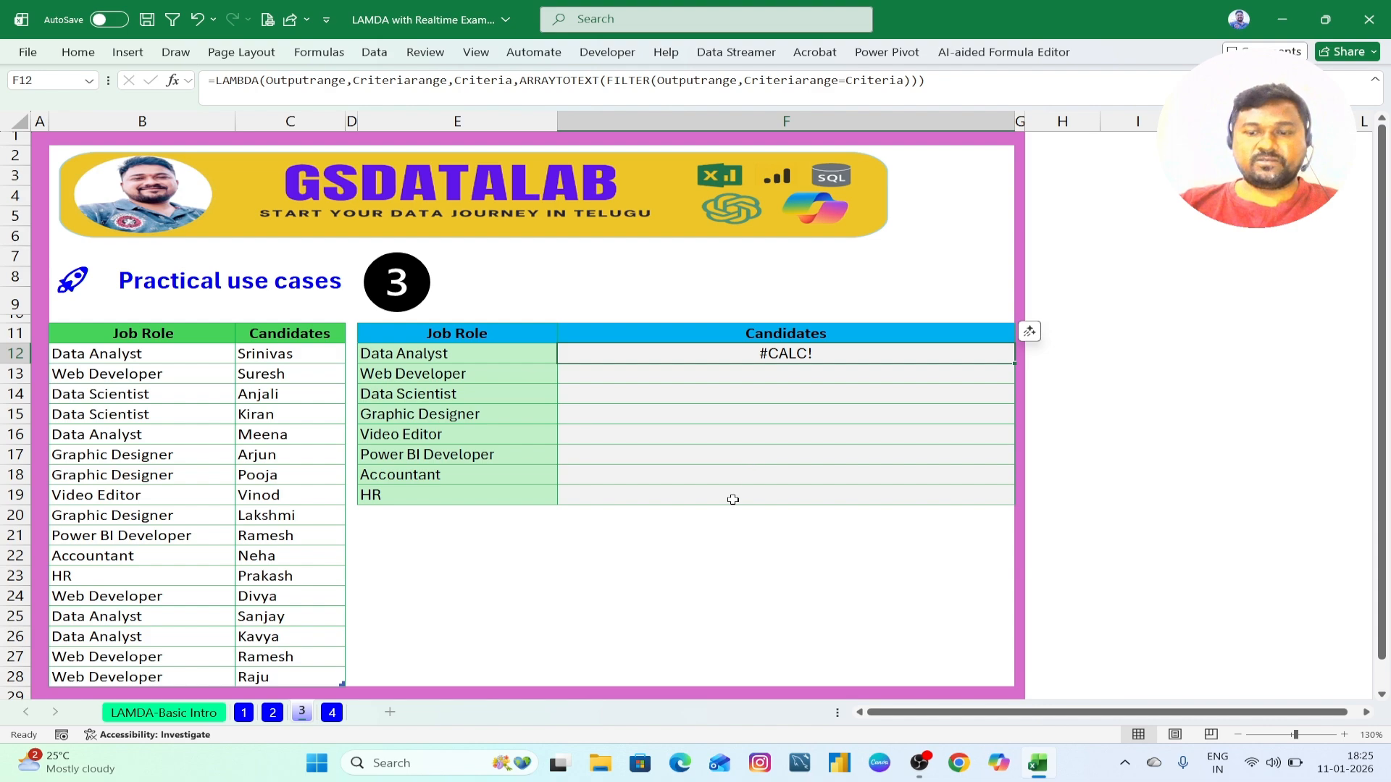
Step: Clear F12 and begin a Multilookup formula there with Interview[Candidates] as the Outputrange argument
{"action": "key", "text": "Delete"}
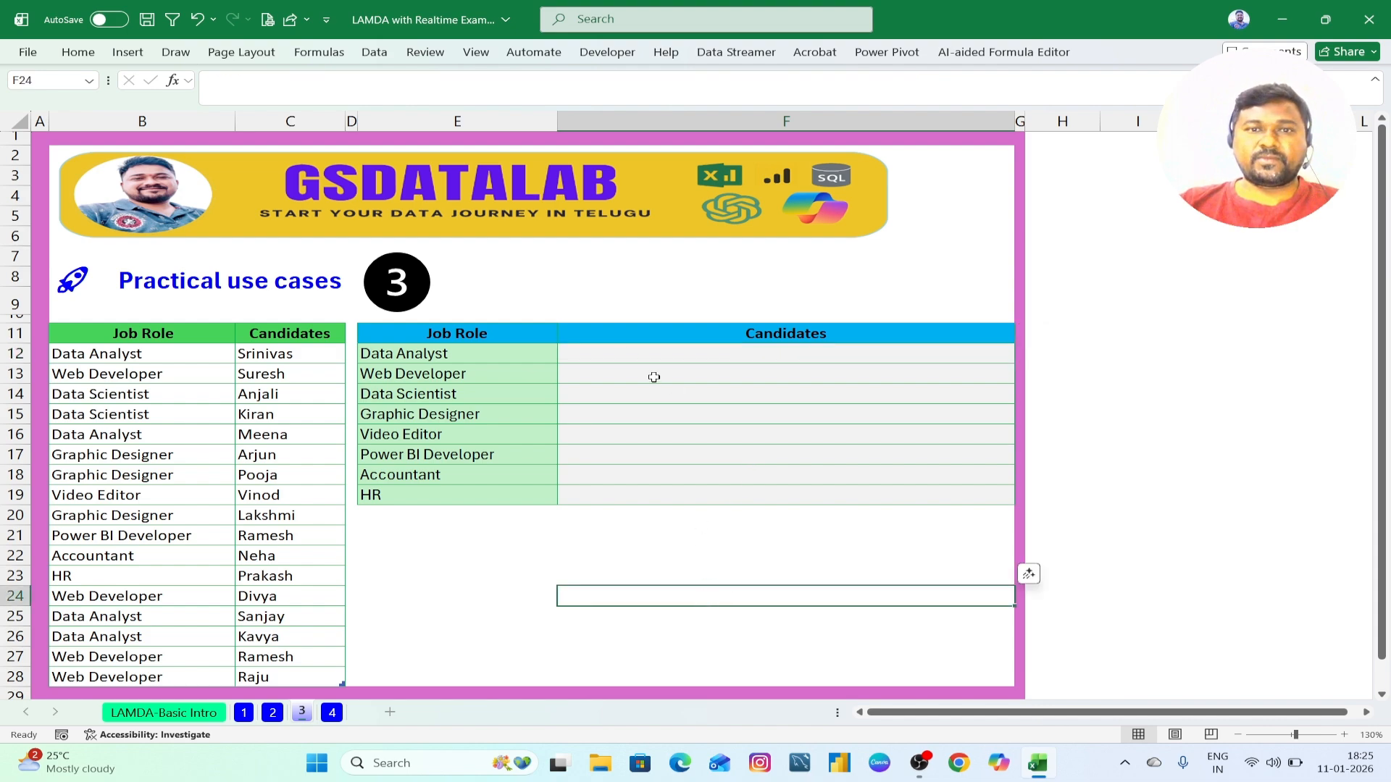
{"action": "type", "text": "="}
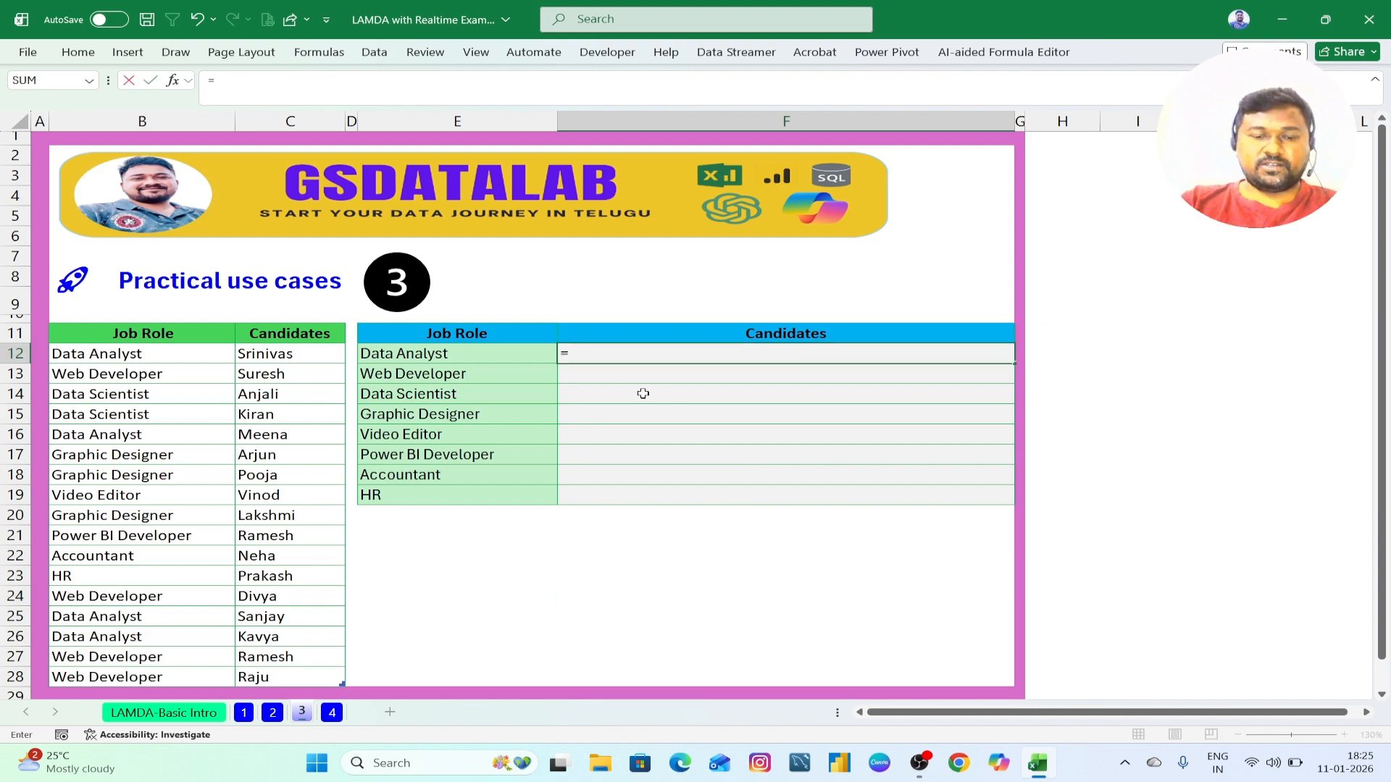
{"action": "type", "text": "mul"}
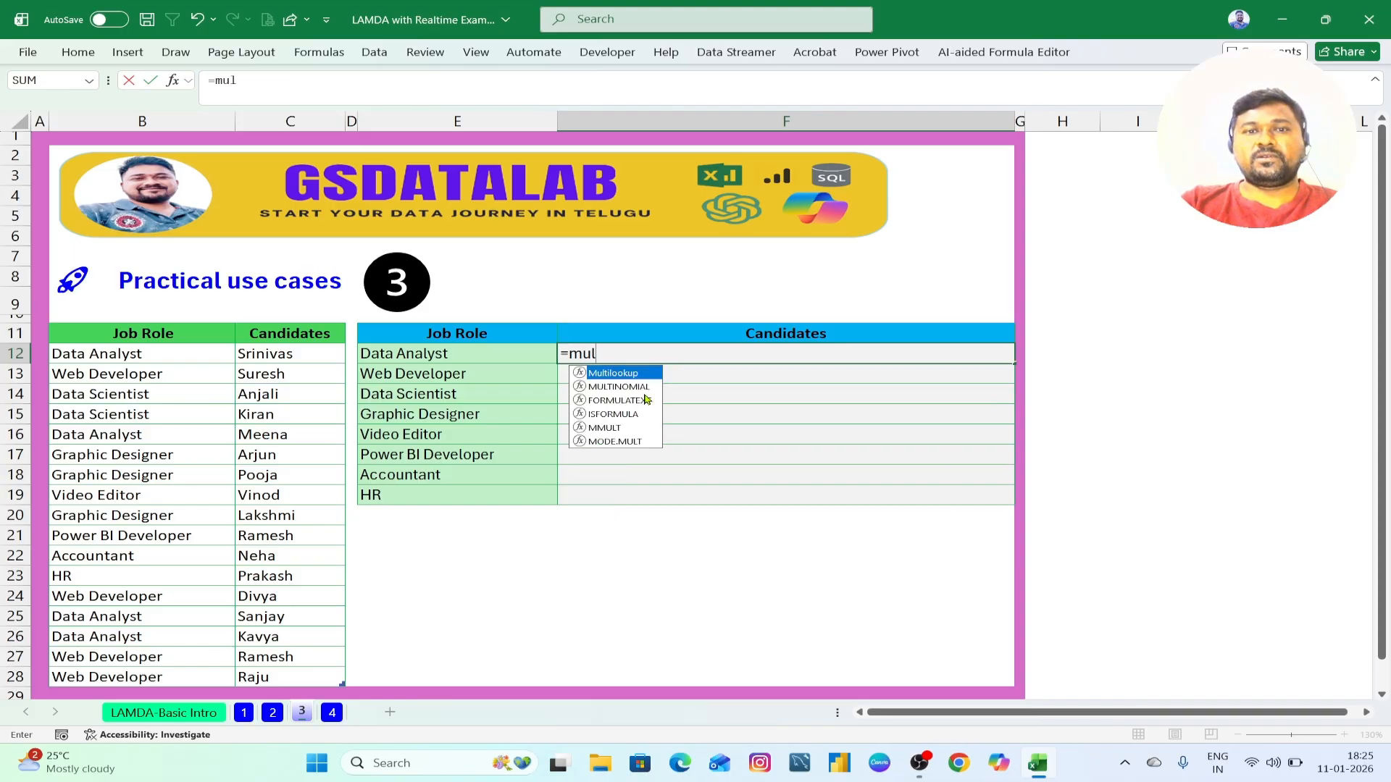
{"action": "key", "text": "Tab"}
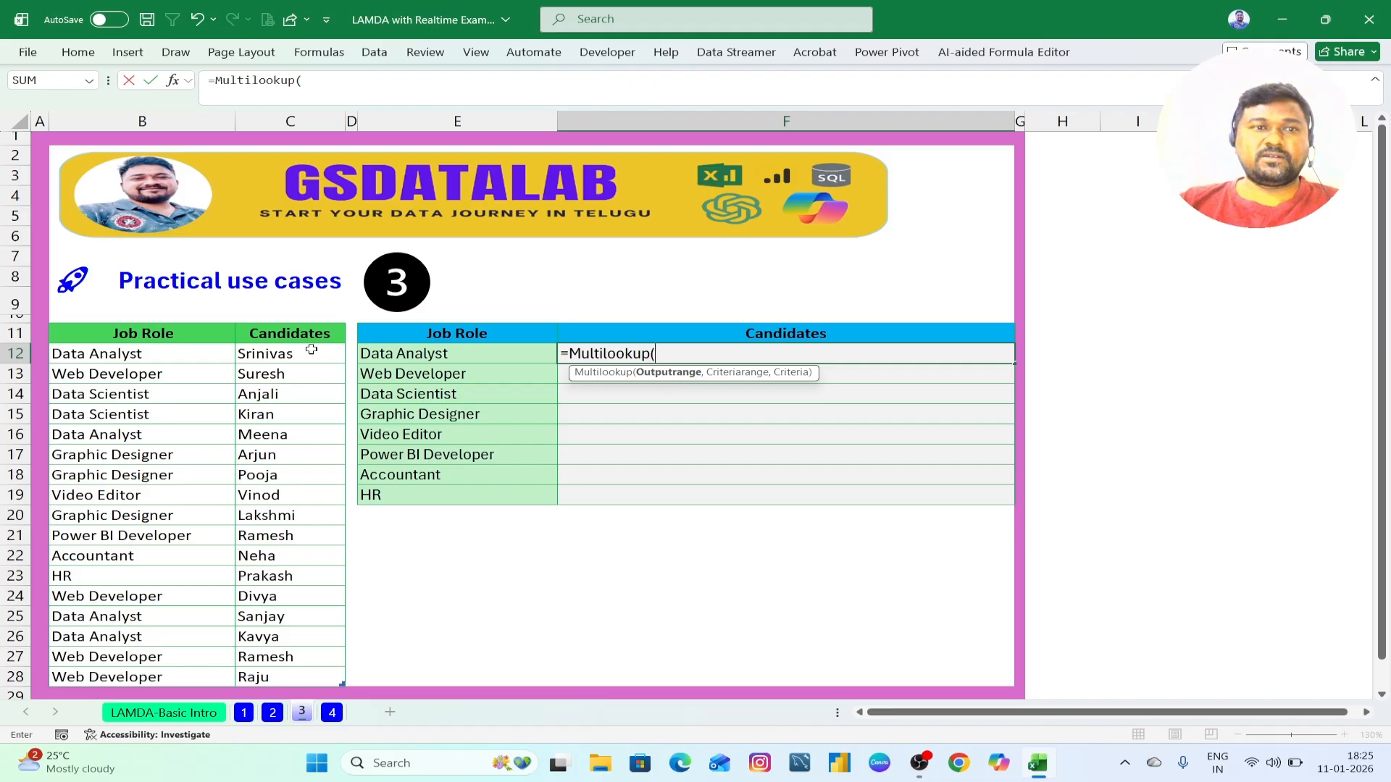
{"action": "left_click_drag", "start_coordinate": [311, 353], "coordinate": [295, 664]}
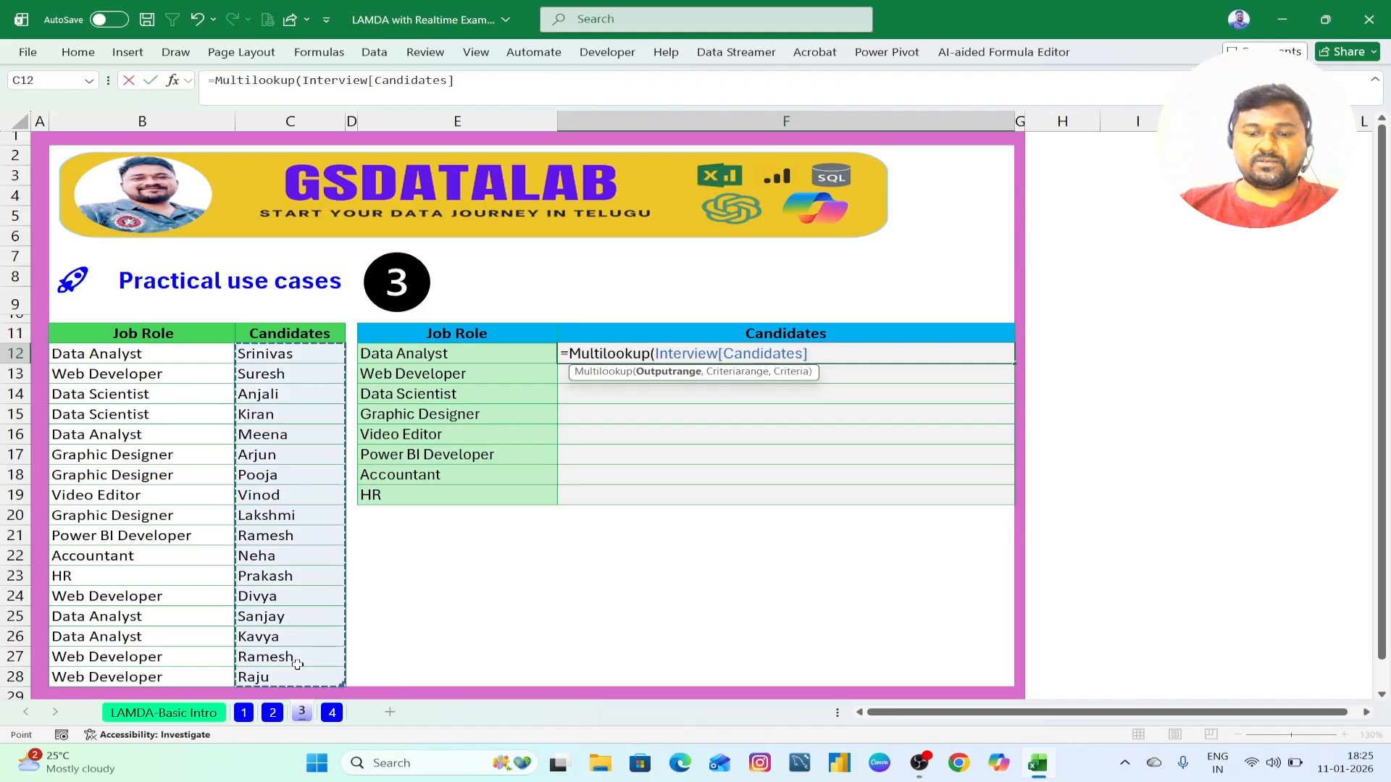
{"action": "type", "text": ","}
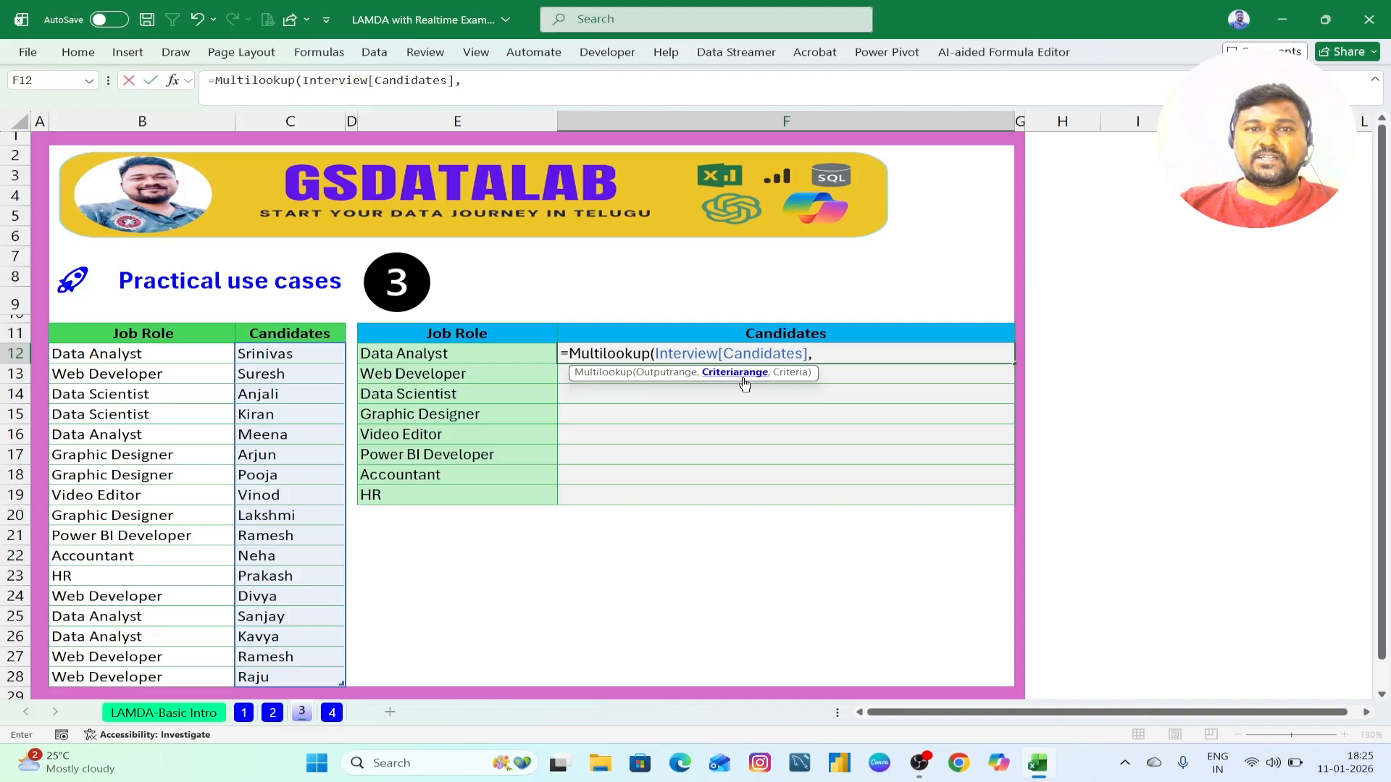
Step: Complete the F12 Multilookup formula with the Interview table's Job Role column as Criteriarange and E12 as Criteria
{"action": "left_click_drag", "start_coordinate": [166, 350], "coordinate": [156, 675]}
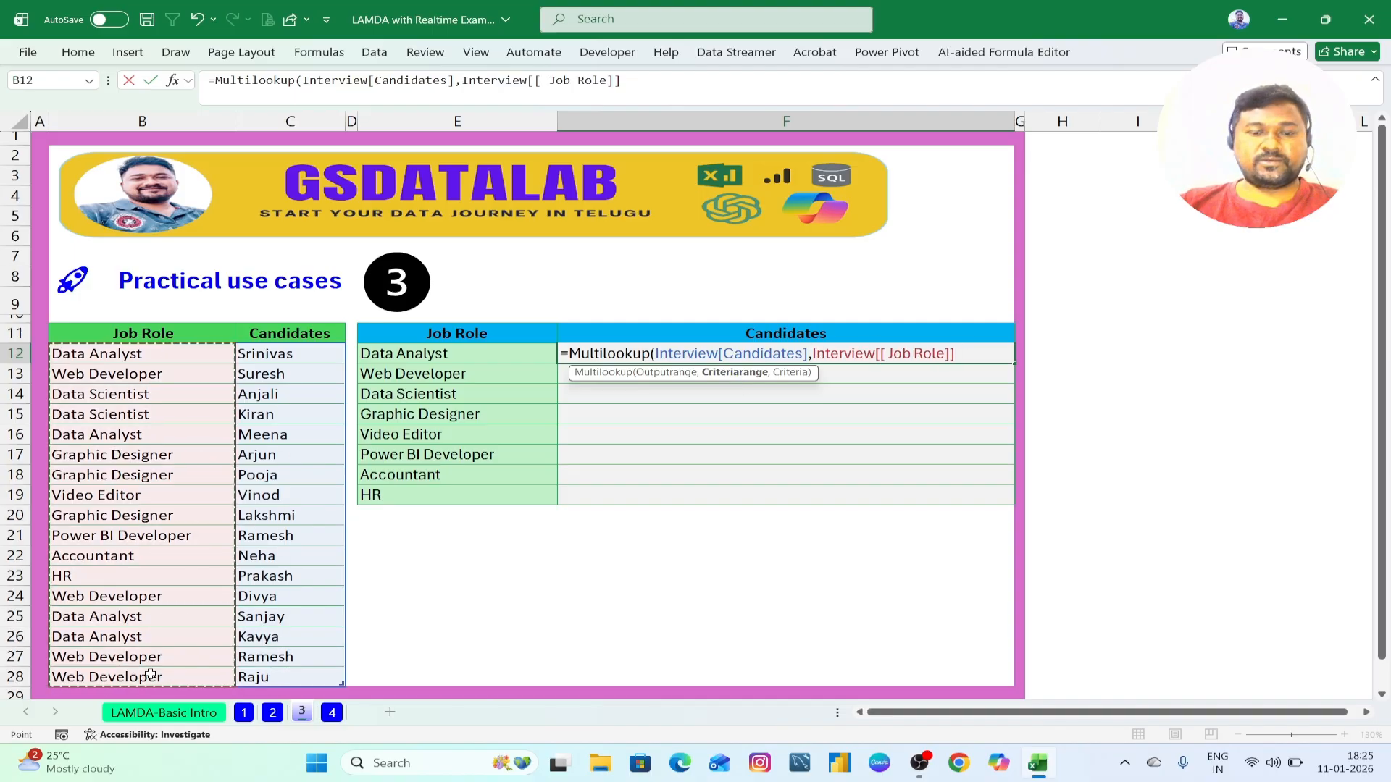
{"action": "type", "text": ","}
{"action": "left_click", "coordinate": [465, 358]}
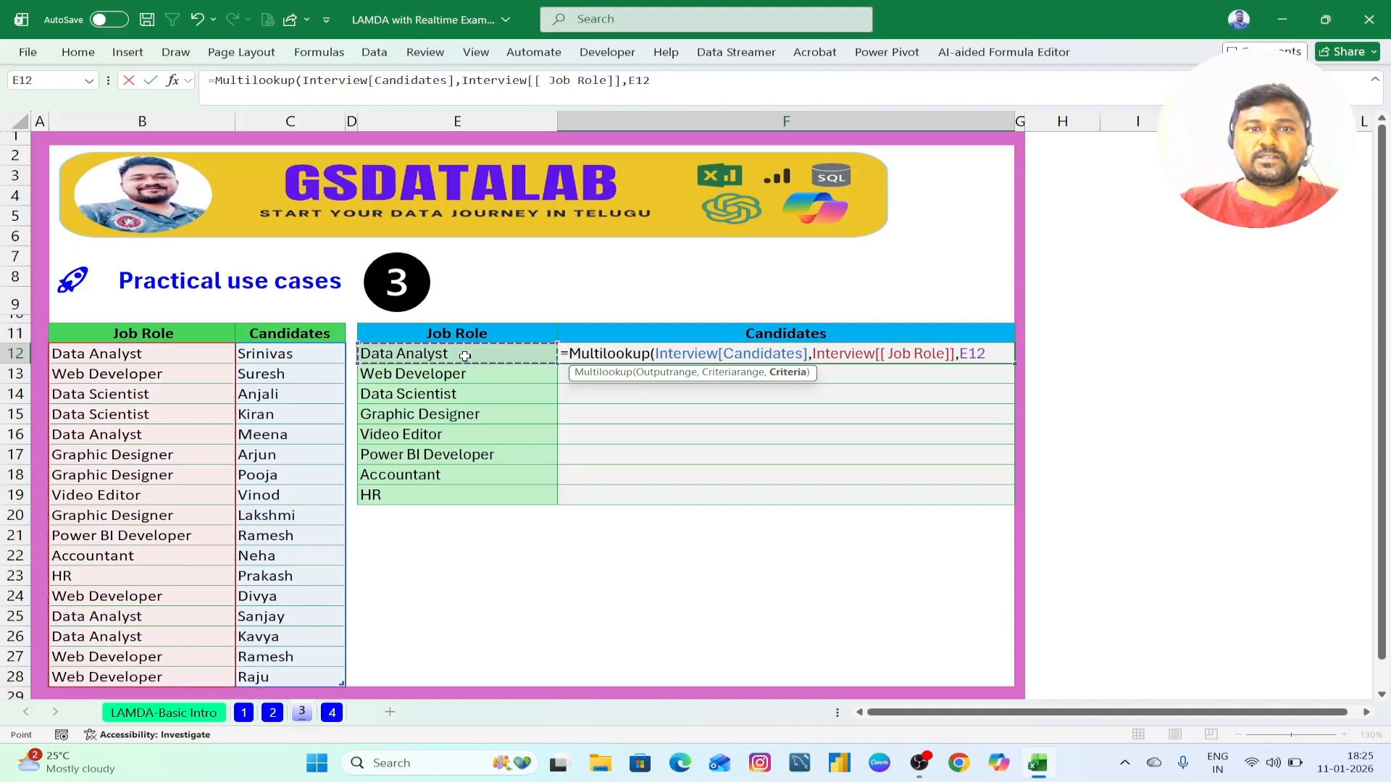
{"action": "type", "text": ")"}
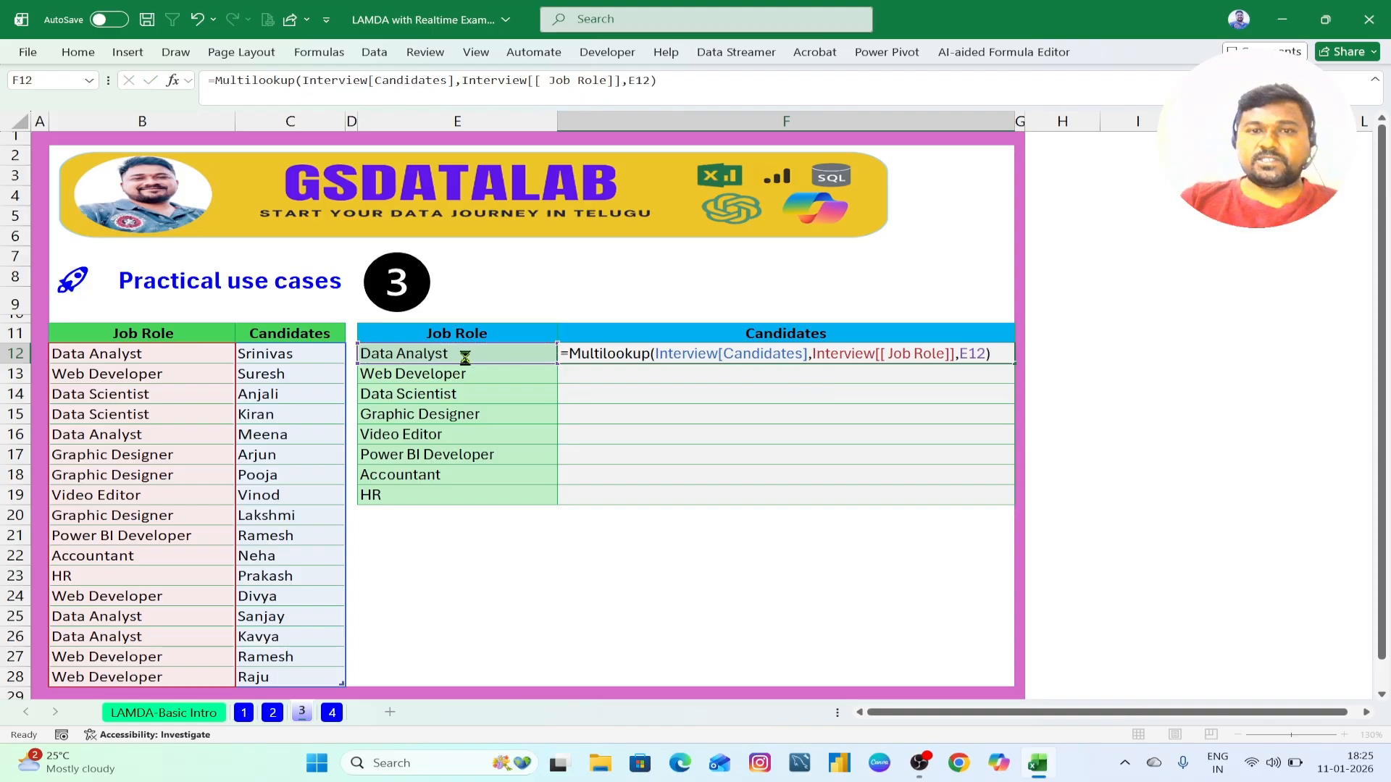
{"action": "key", "text": "Return"}
Step: Fill the Multilookup formula from F12 down to F19 for the remaining job roles
{"action": "left_click", "coordinate": [773, 353]}
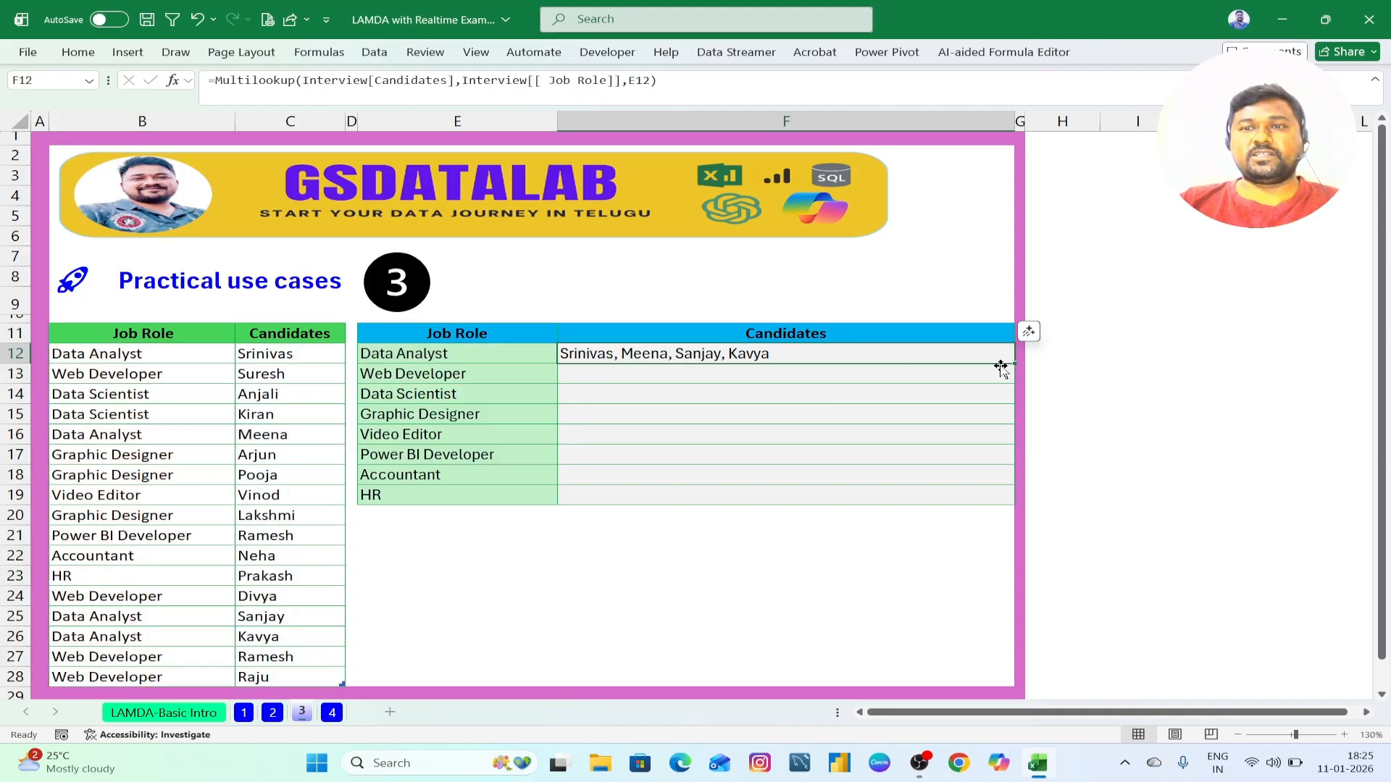
{"action": "left_click_drag", "start_coordinate": [1013, 363], "coordinate": [997, 502]}
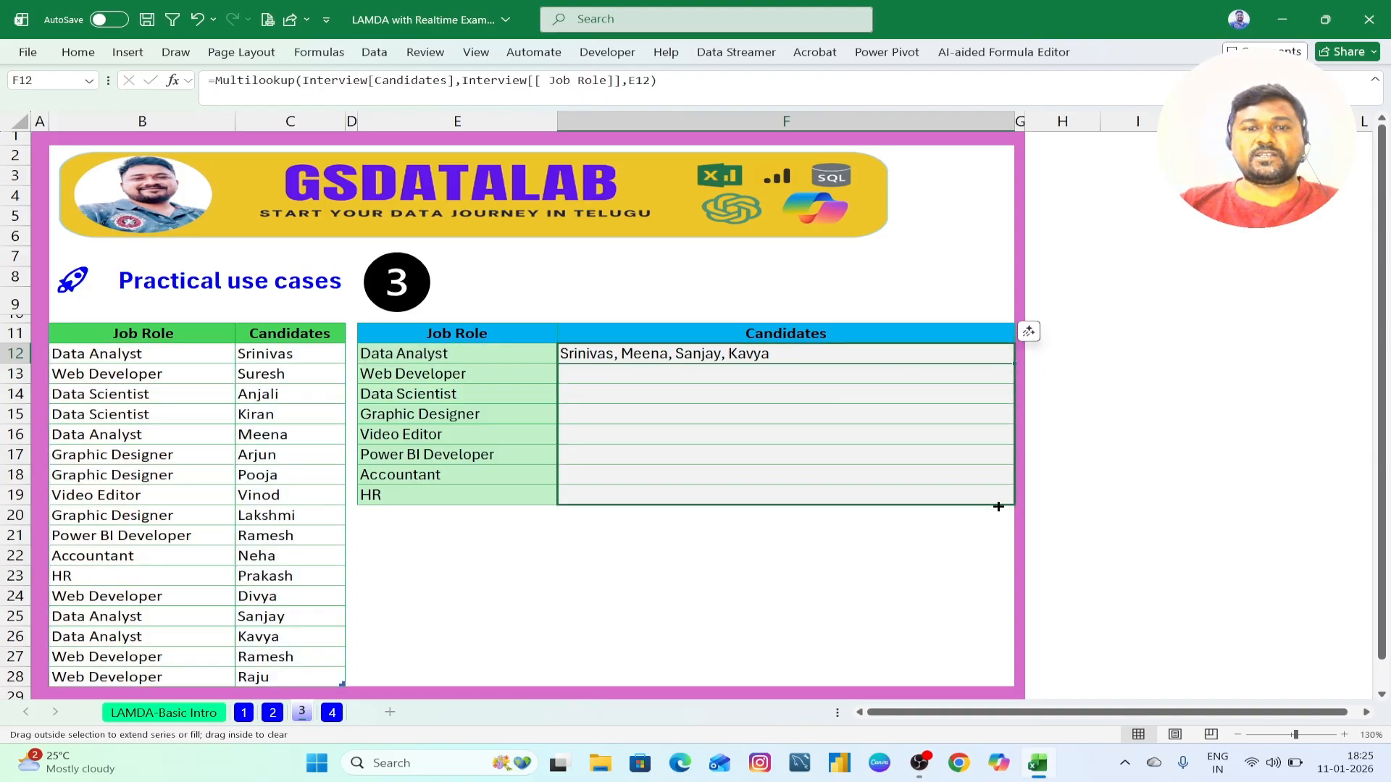
{"action": "left_click", "coordinate": [736, 576]}
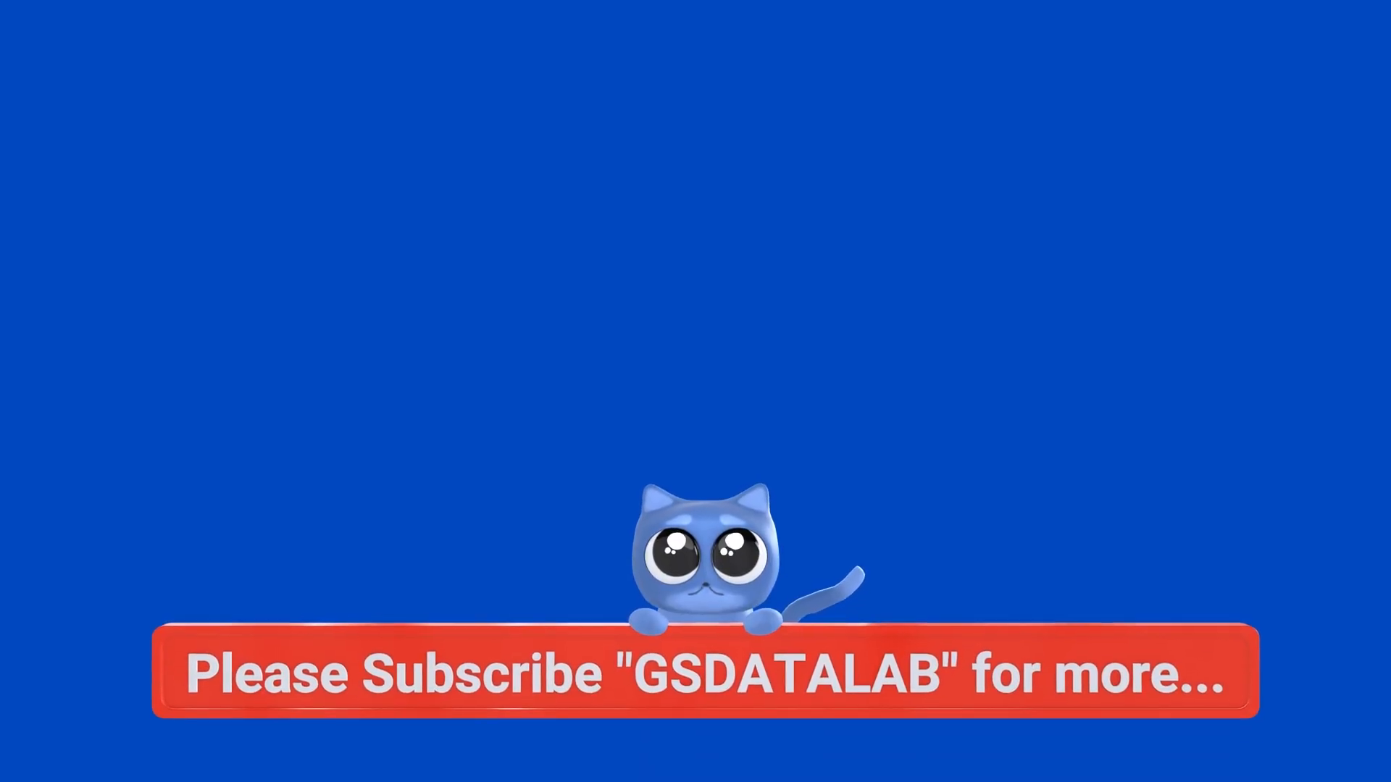